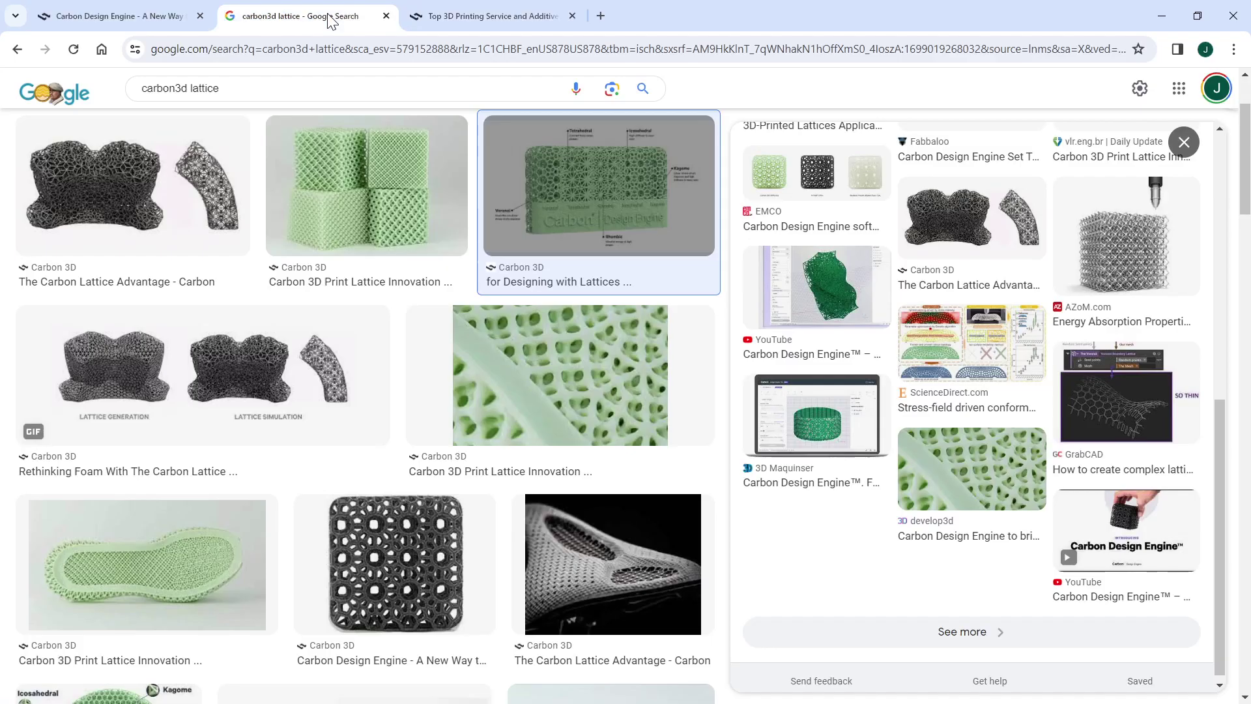
Browse the carbon3d lattice image results and open the preview of the side view of the adidas 4DFWD shoe
{"action": "left_click", "coordinate": [328, 15]}
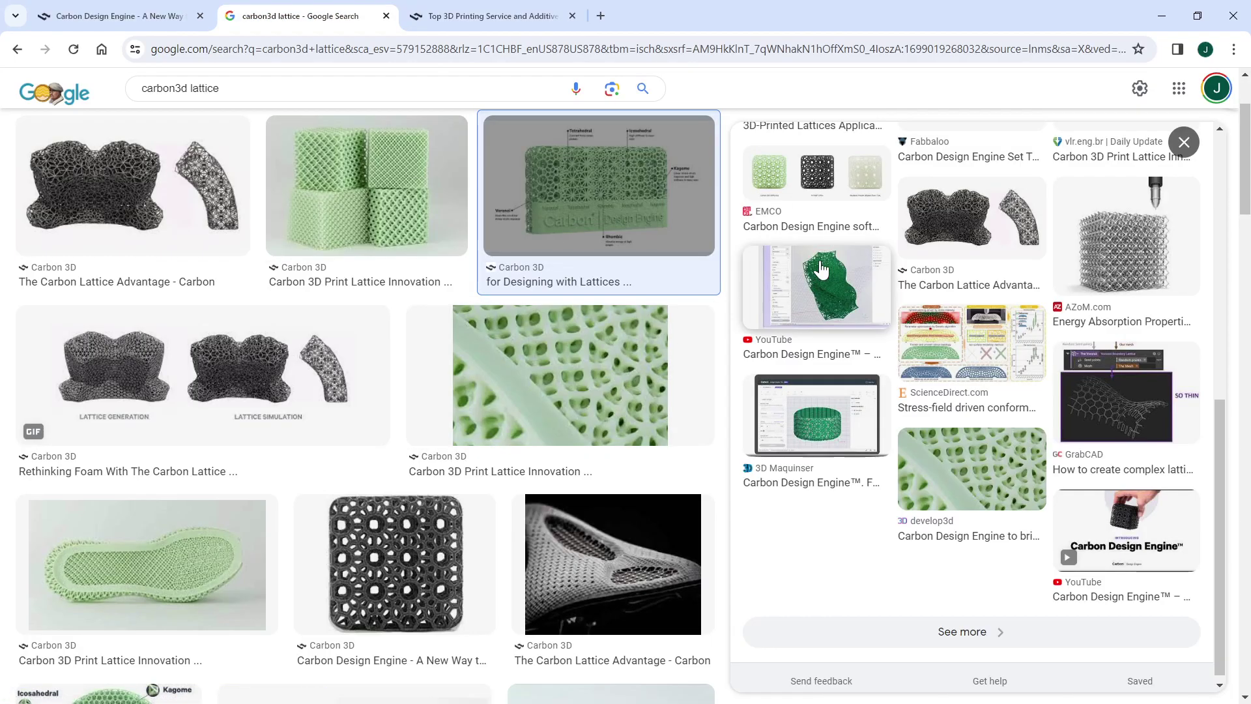
{"action": "scroll", "coordinate": [554, 365], "scroll_direction": "up", "scroll_amount": 2}
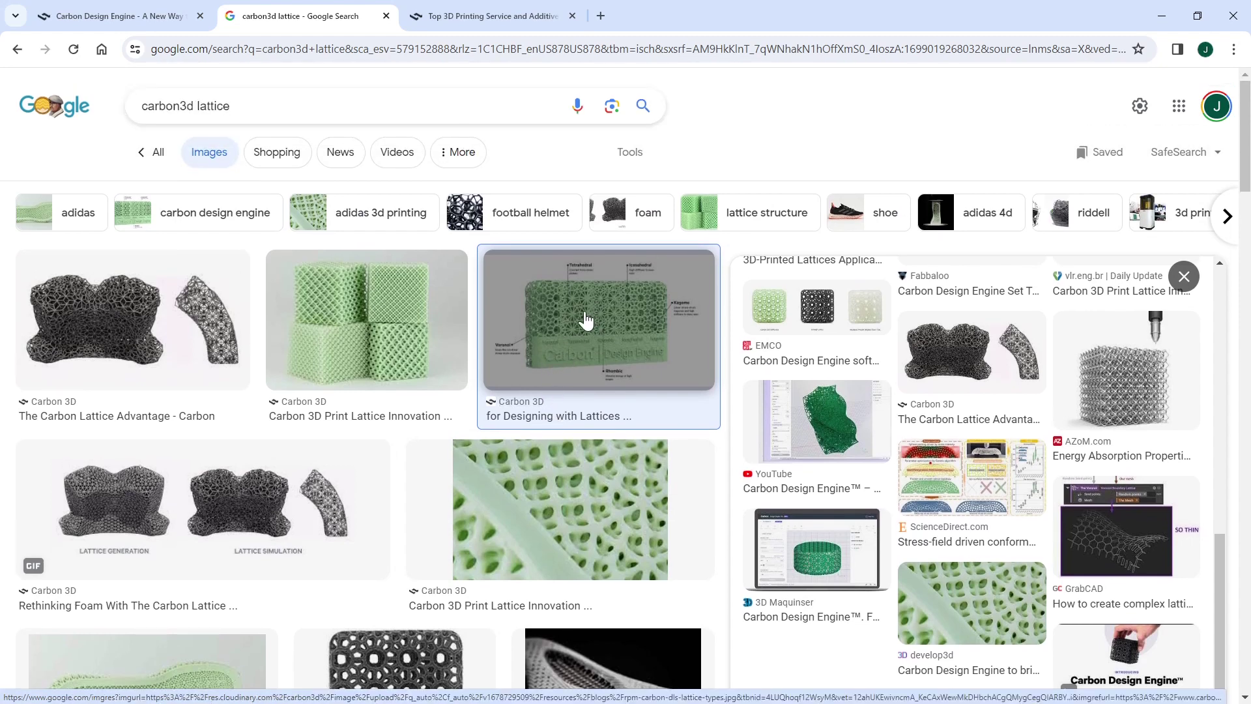
{"action": "scroll", "coordinate": [583, 319], "scroll_direction": "down", "scroll_amount": 3}
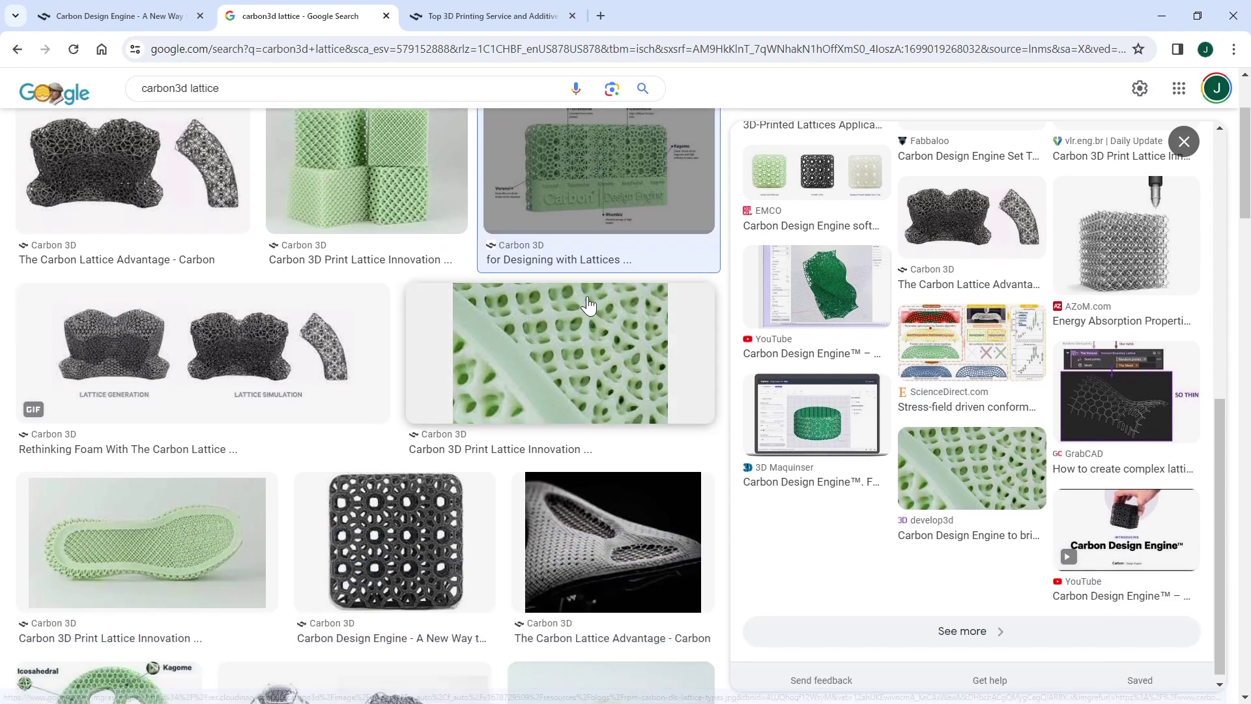
{"action": "scroll", "coordinate": [588, 305], "scroll_direction": "down", "scroll_amount": 6}
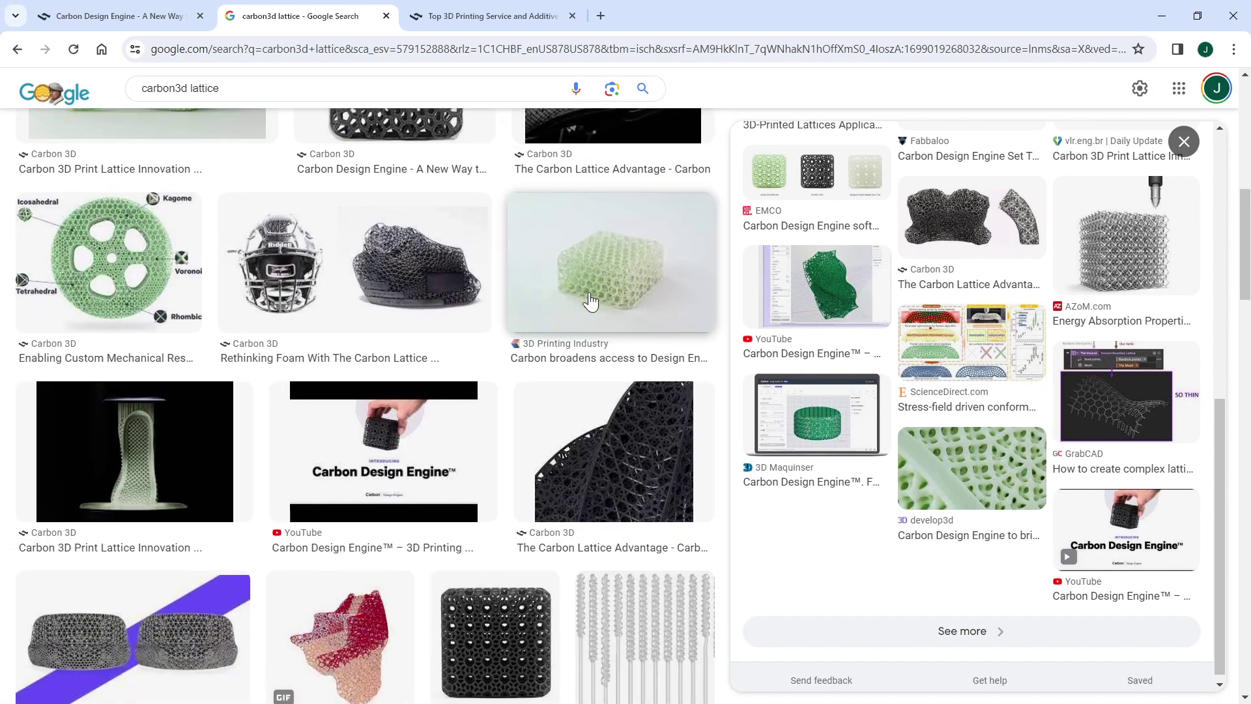
{"action": "scroll", "coordinate": [591, 306], "scroll_direction": "down", "scroll_amount": 7}
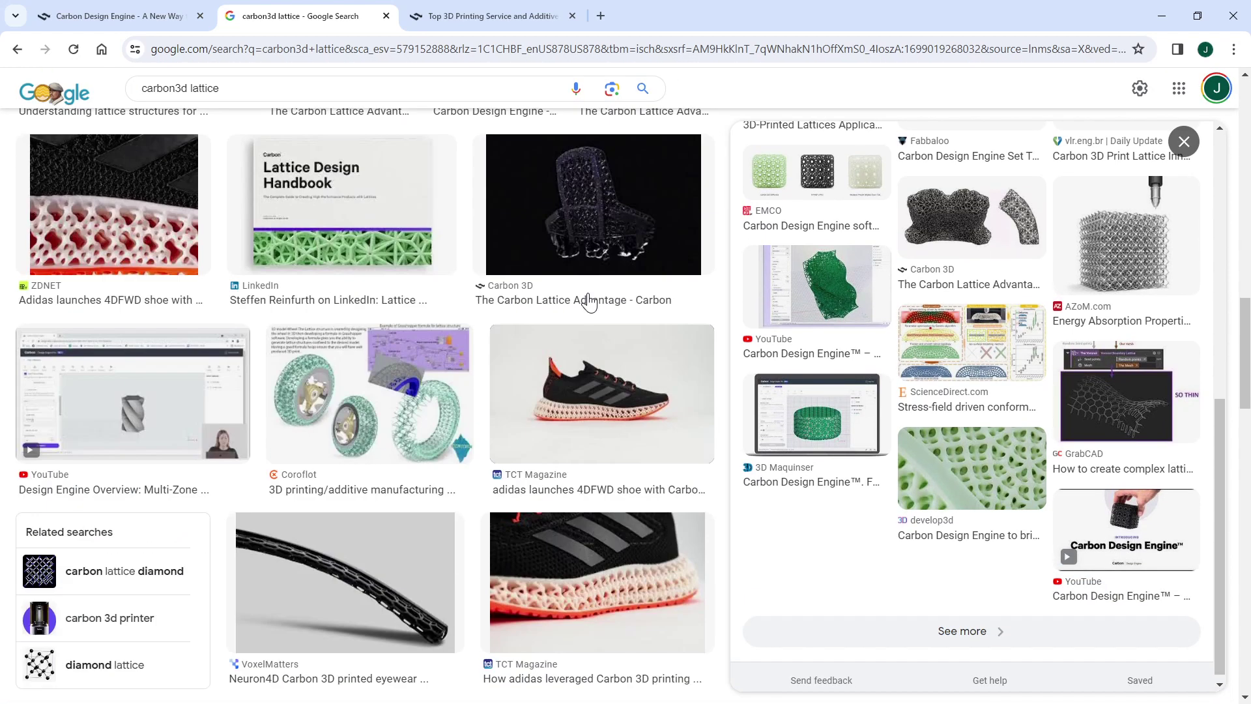
{"action": "left_click", "coordinate": [592, 398]}
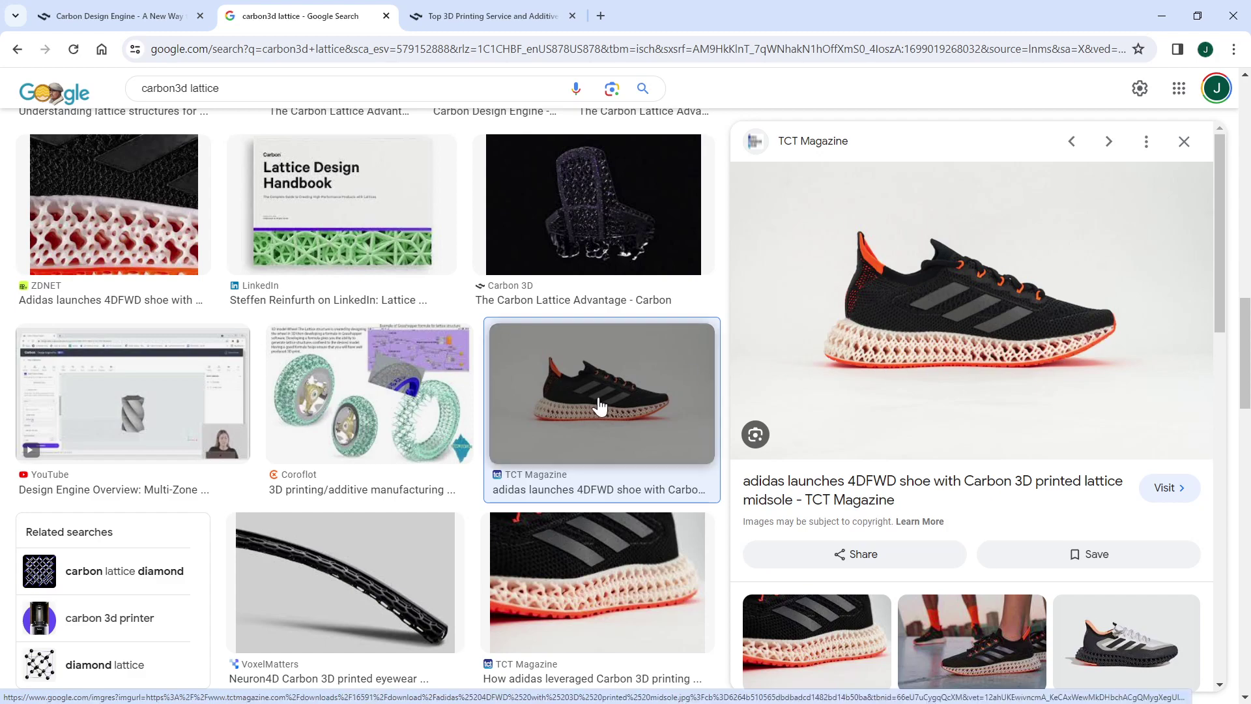
{"action": "scroll", "coordinate": [566, 375], "scroll_direction": "down", "scroll_amount": 2}
Open the preview of the labelled lattice types image from "Eleven Essential Tips for Designing with Lattices"
{"action": "scroll", "coordinate": [566, 371], "scroll_direction": "up", "scroll_amount": 10}
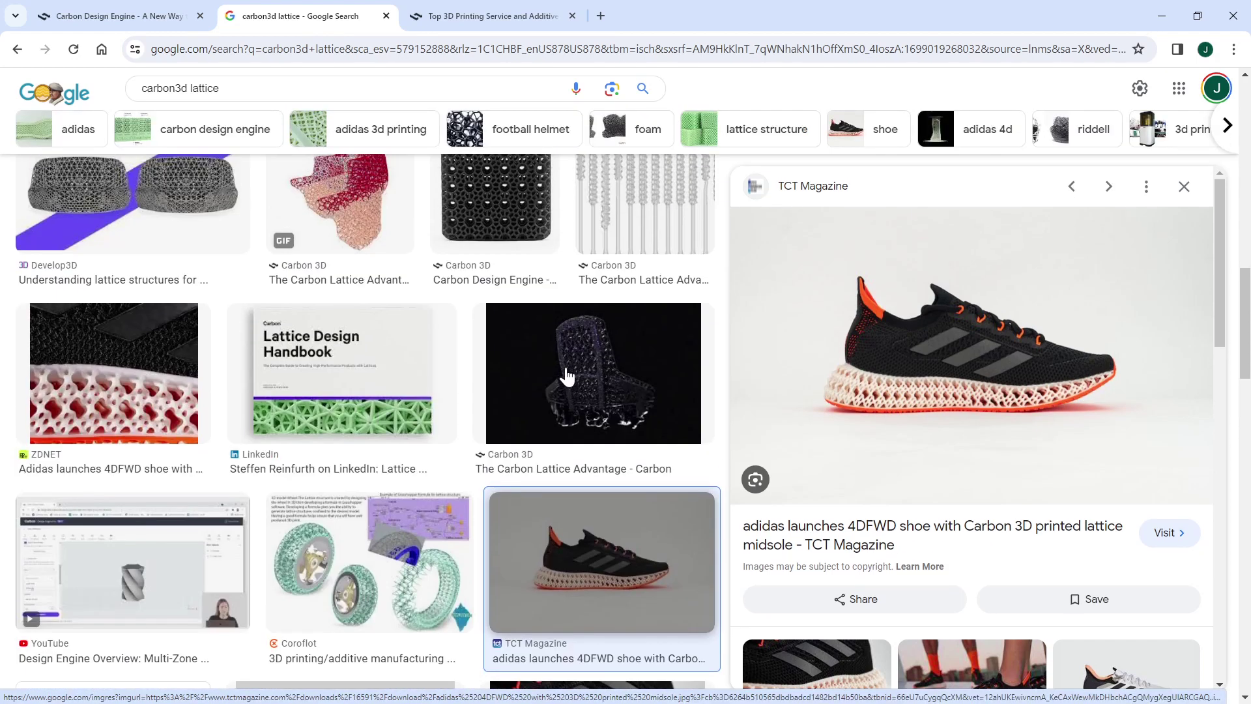
{"action": "scroll", "coordinate": [566, 367], "scroll_direction": "up", "scroll_amount": 6}
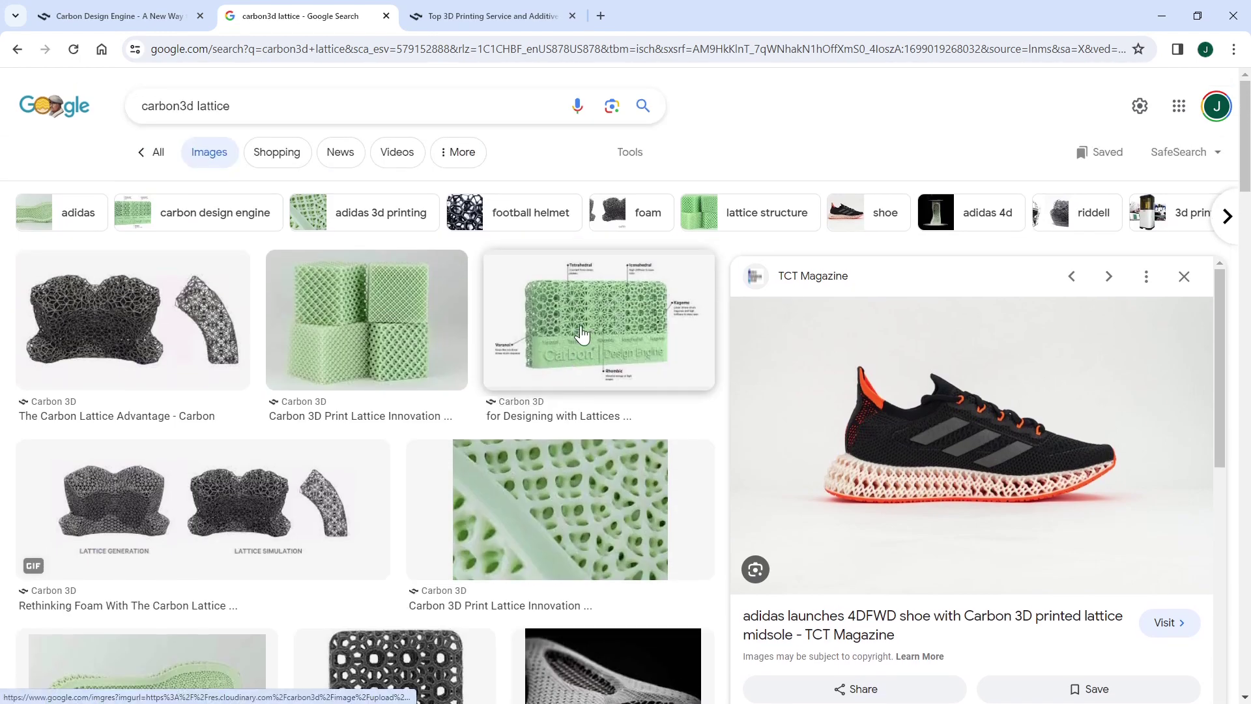
{"action": "left_click", "coordinate": [582, 334]}
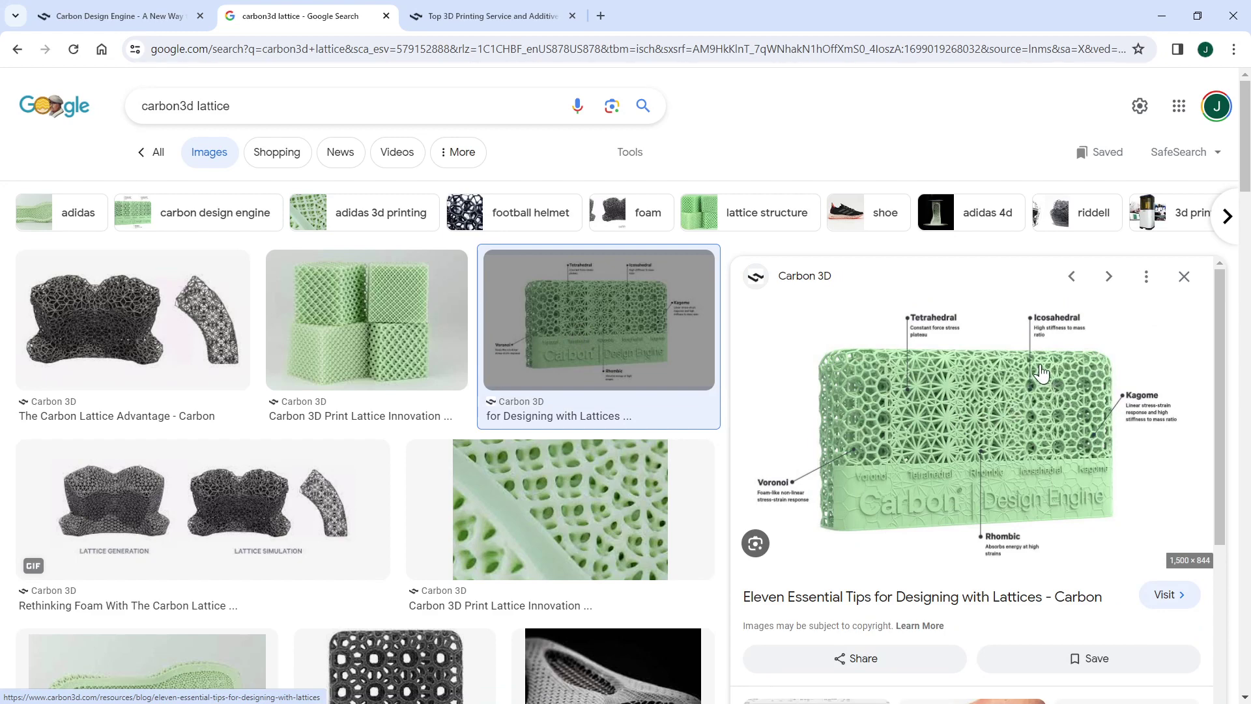
Open Design Engine from the software products on the carbon3d.com site and start creating a new design
{"action": "left_click", "coordinate": [451, 18]}
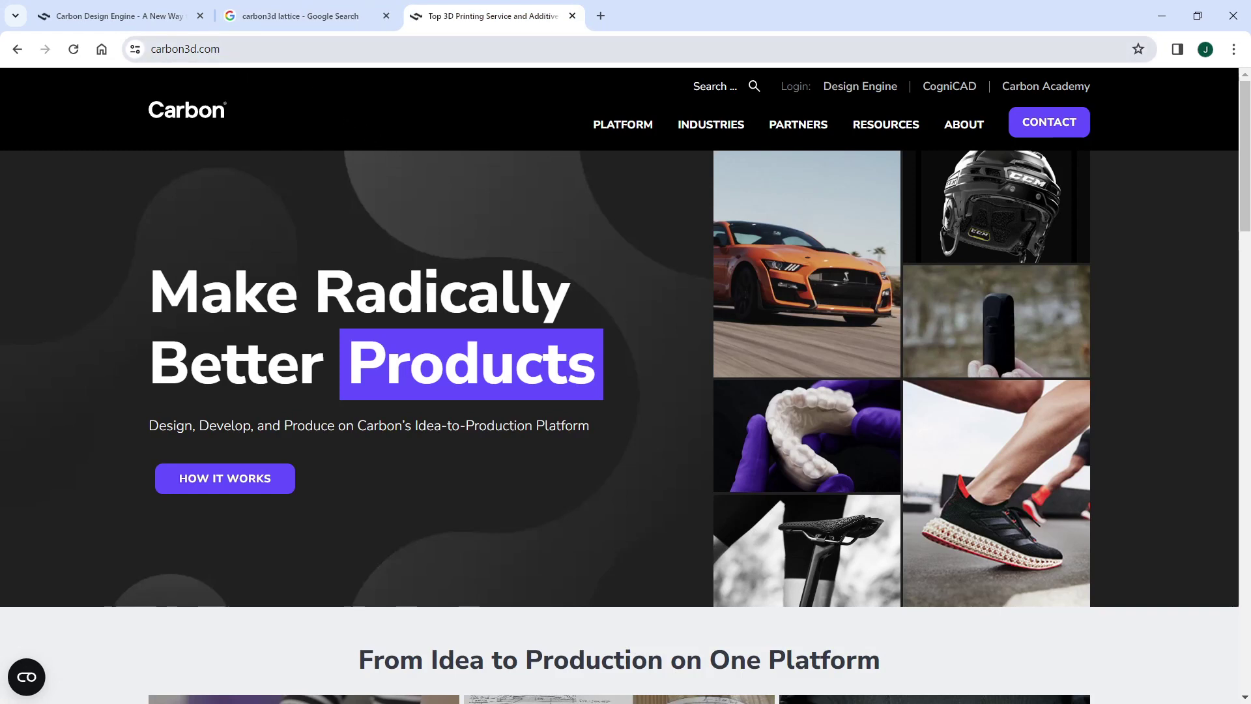
{"action": "left_click_drag", "start_coordinate": [224, 50], "coordinate": [150, 49]}
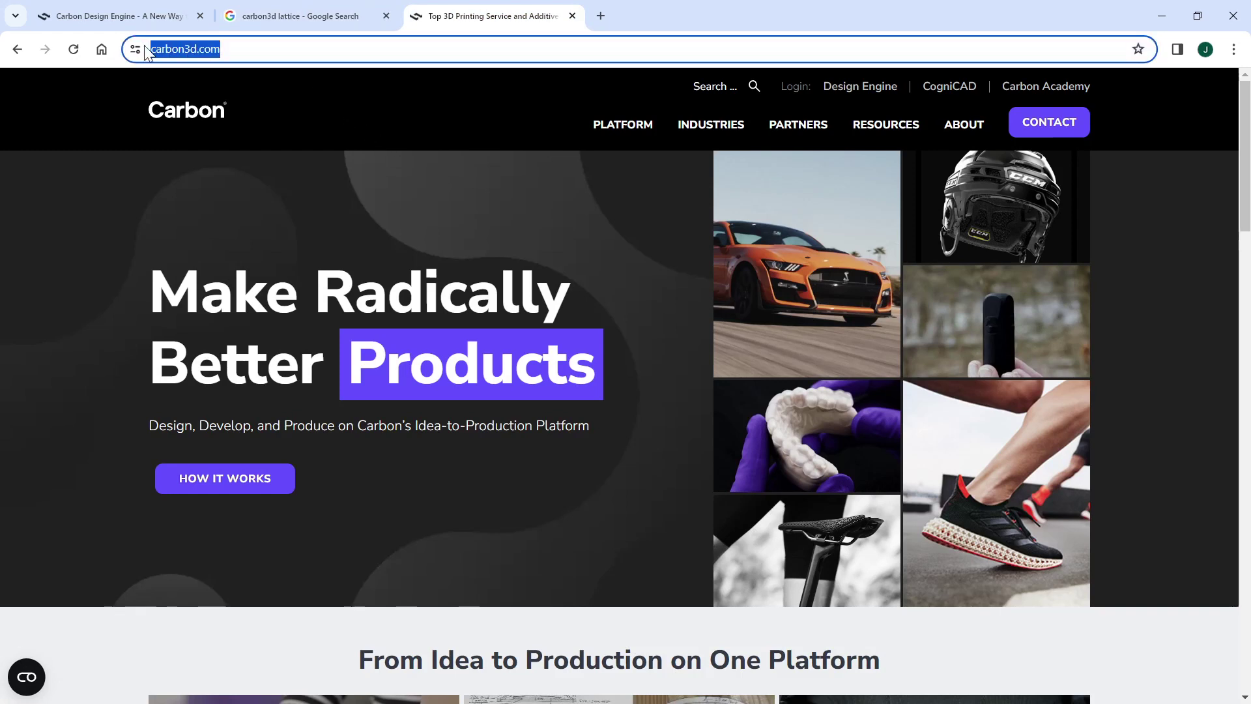
{"action": "key", "text": "Right"}
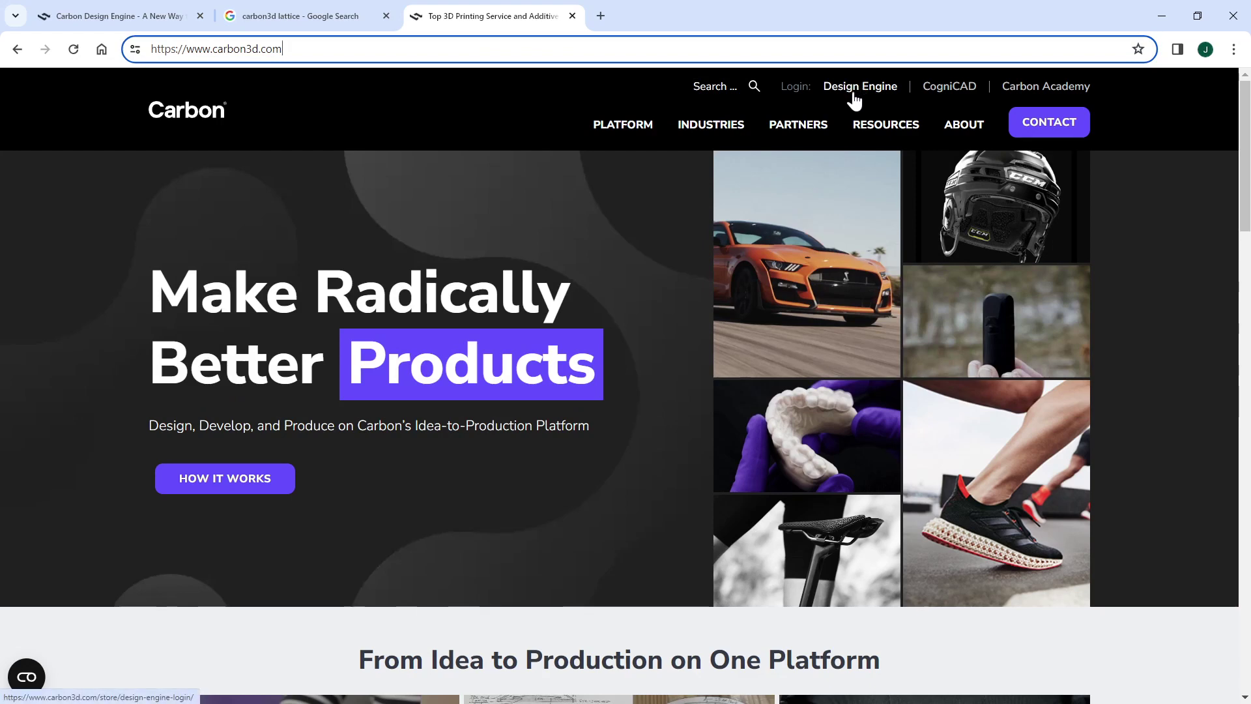
{"action": "mouse_move", "coordinate": [627, 127]}
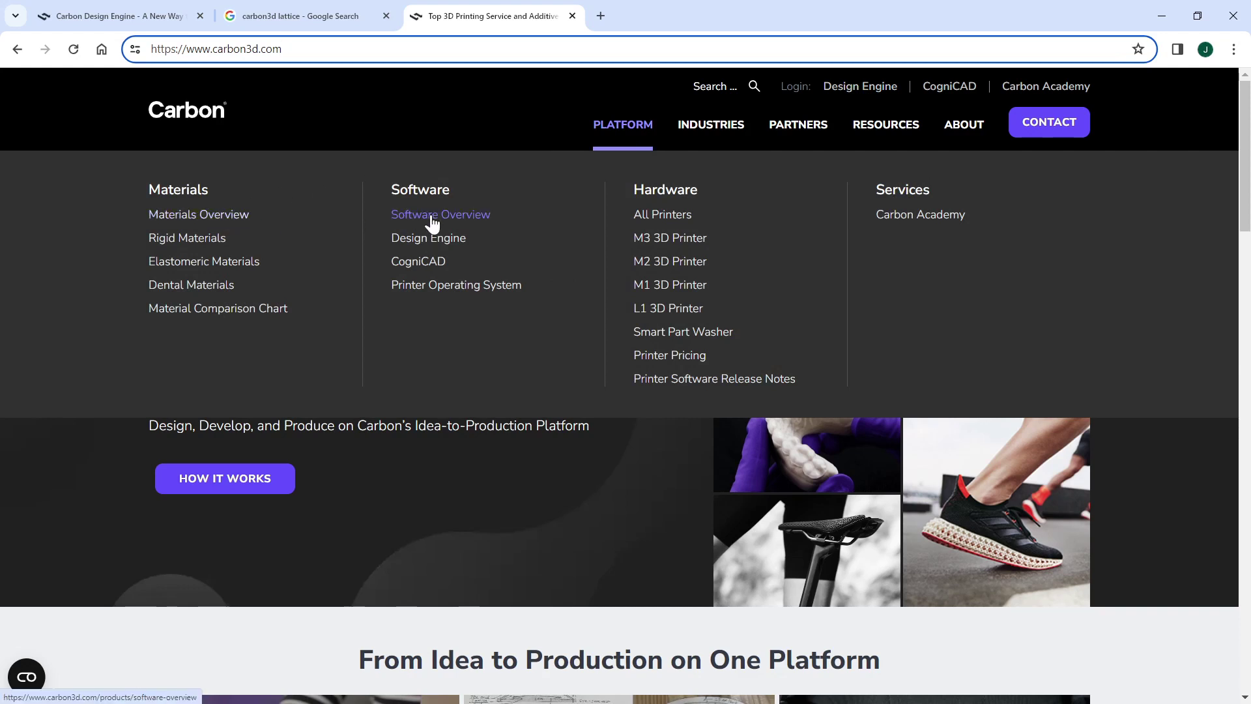
{"action": "left_click", "coordinate": [439, 242]}
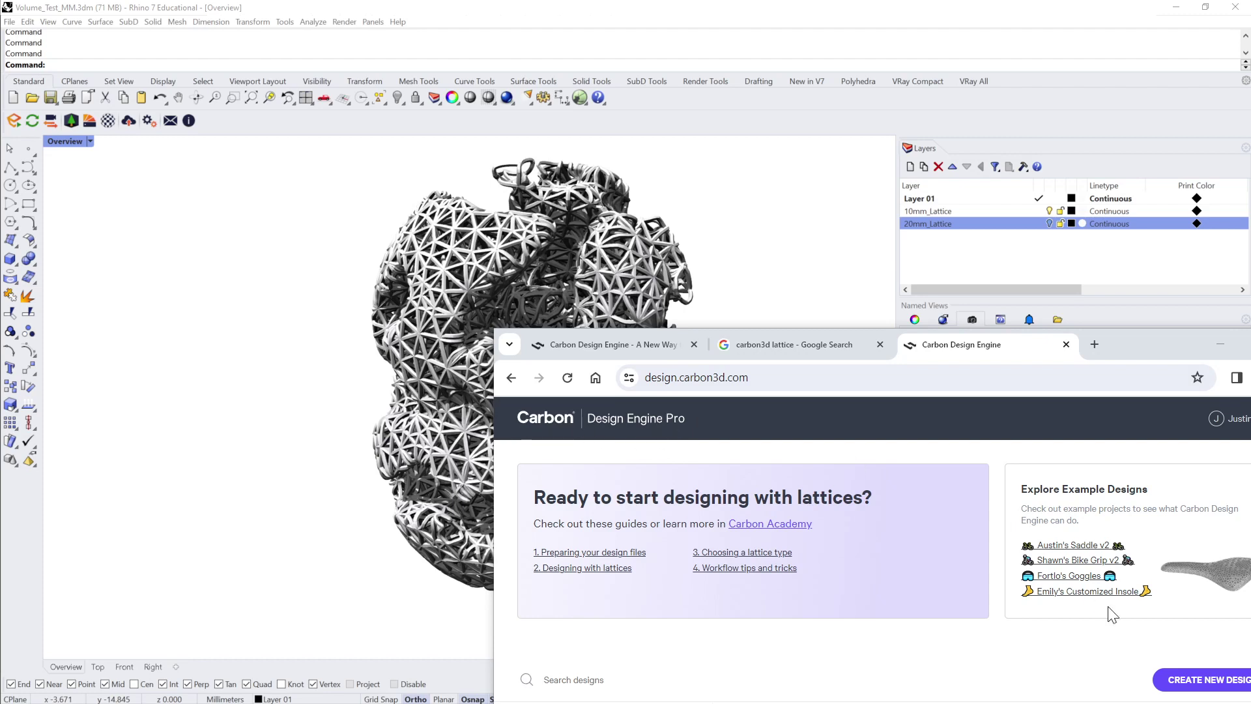
{"action": "left_click", "coordinate": [1200, 684]}
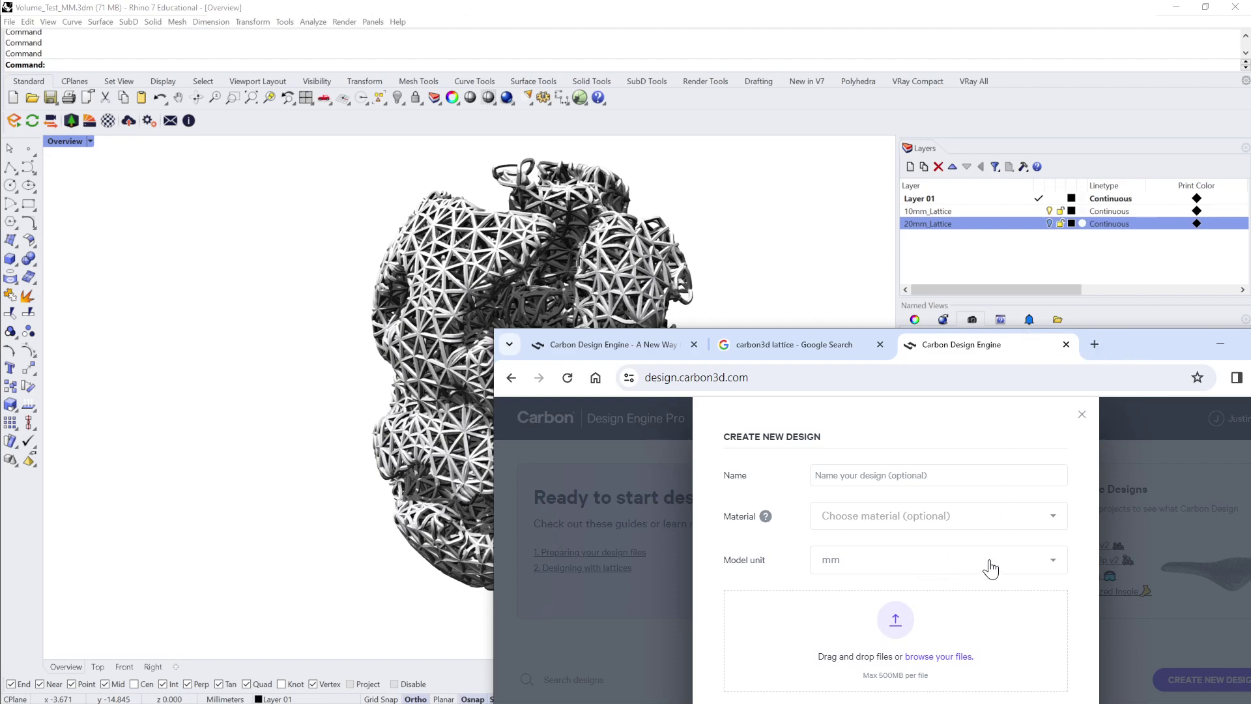
Switch to Maya and select the polySurface2 mesh in the viewport
{"action": "left_click", "coordinate": [820, 288]}
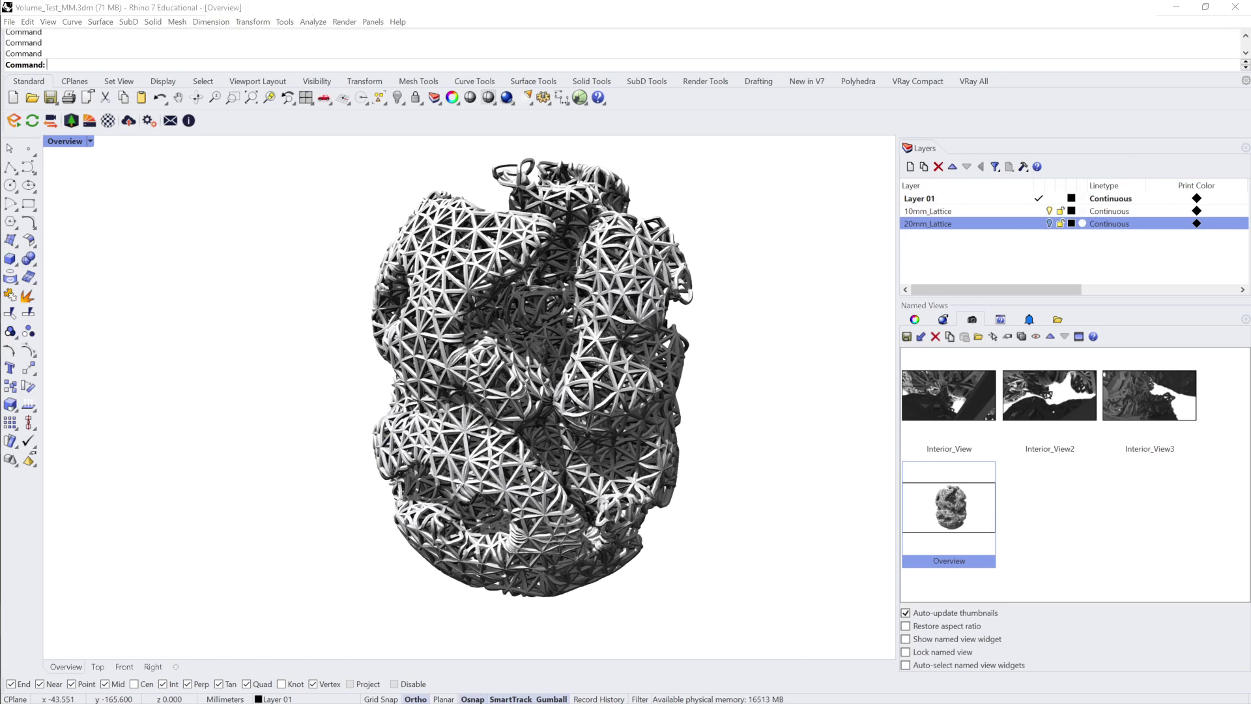
{"action": "key", "text": "alt+Tab"}
{"action": "left_click", "coordinate": [596, 347]}
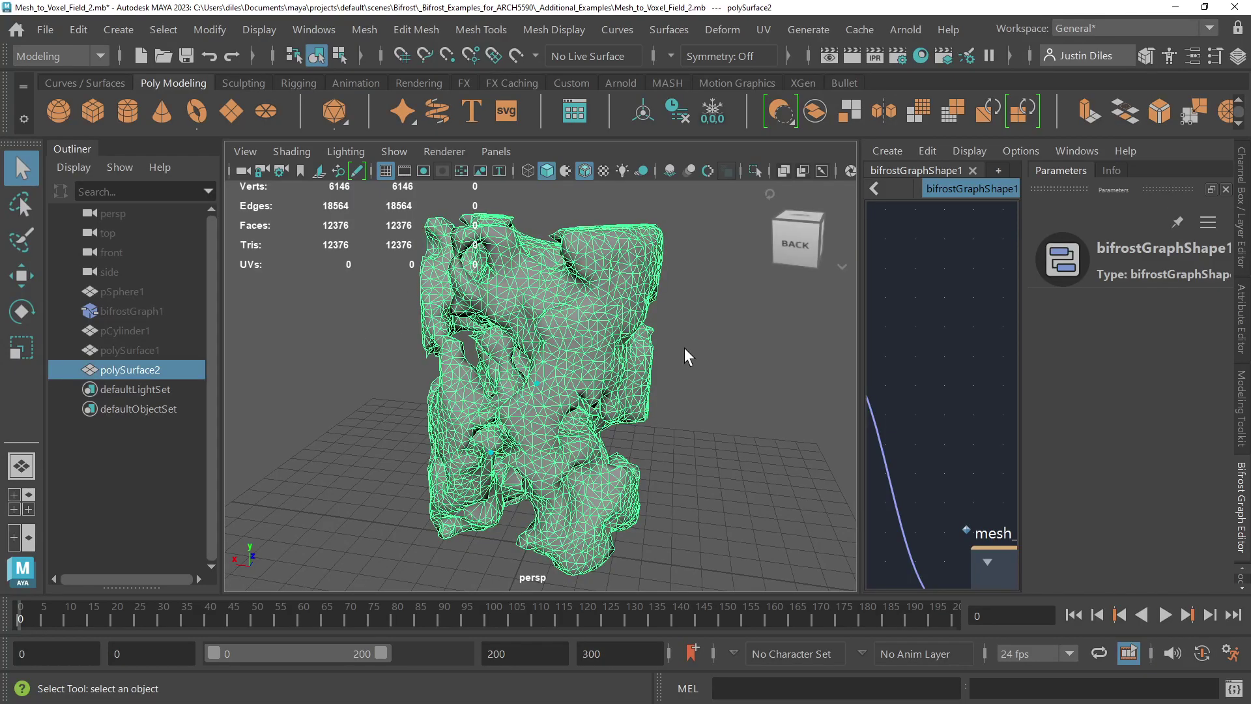
{"action": "left_click", "coordinate": [746, 328]}
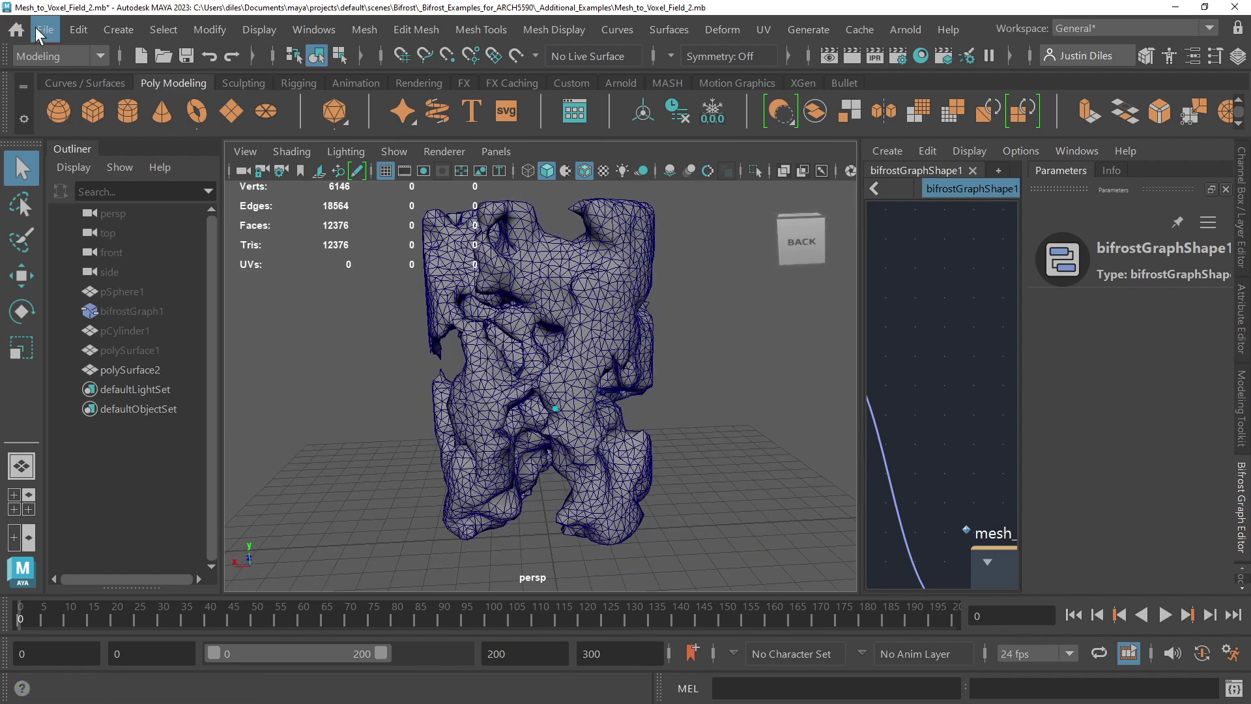
{"action": "left_click", "coordinate": [634, 292]}
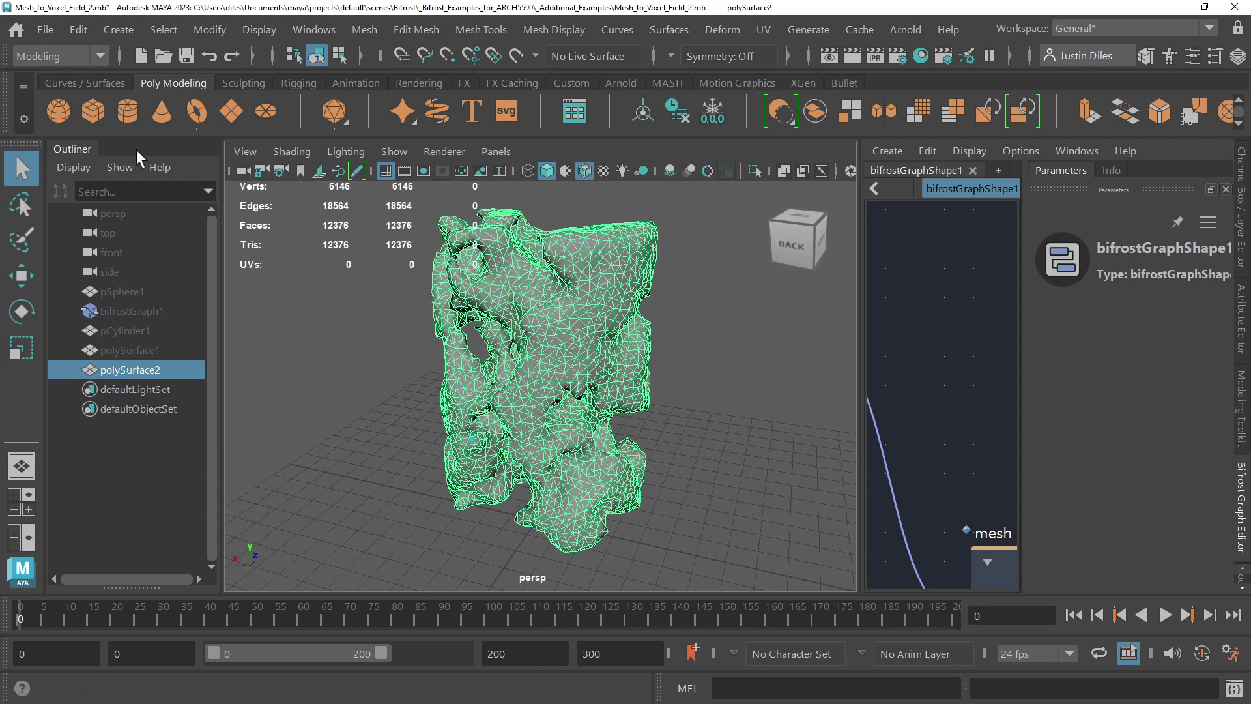
Check the linear working units in the general Settings preferences and close the preferences
{"action": "left_click", "coordinate": [315, 29]}
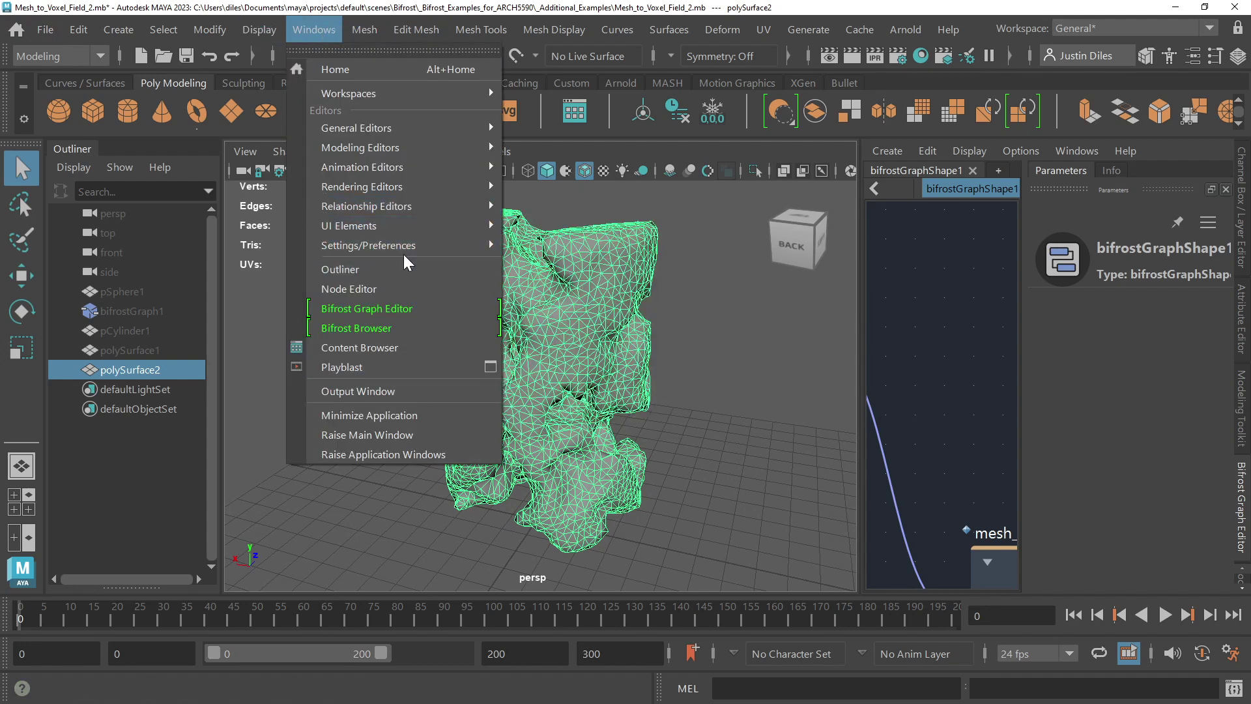
{"action": "mouse_move", "coordinate": [405, 247]}
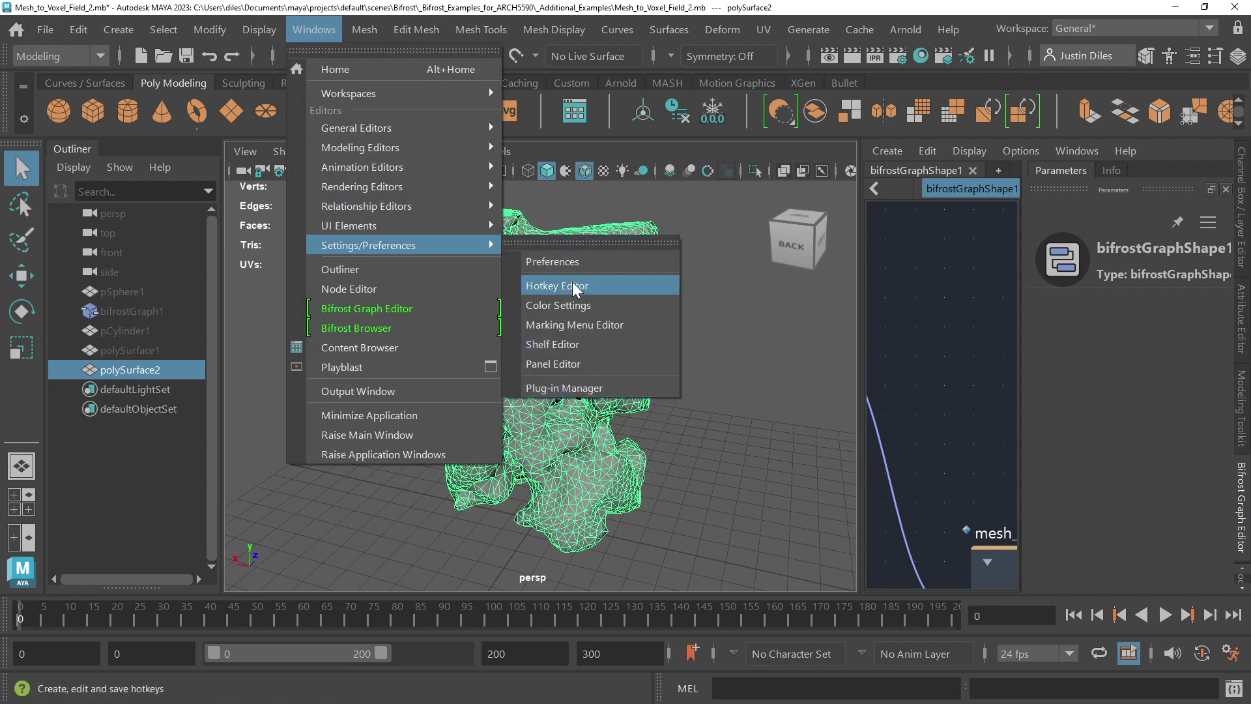
{"action": "left_click", "coordinate": [573, 260]}
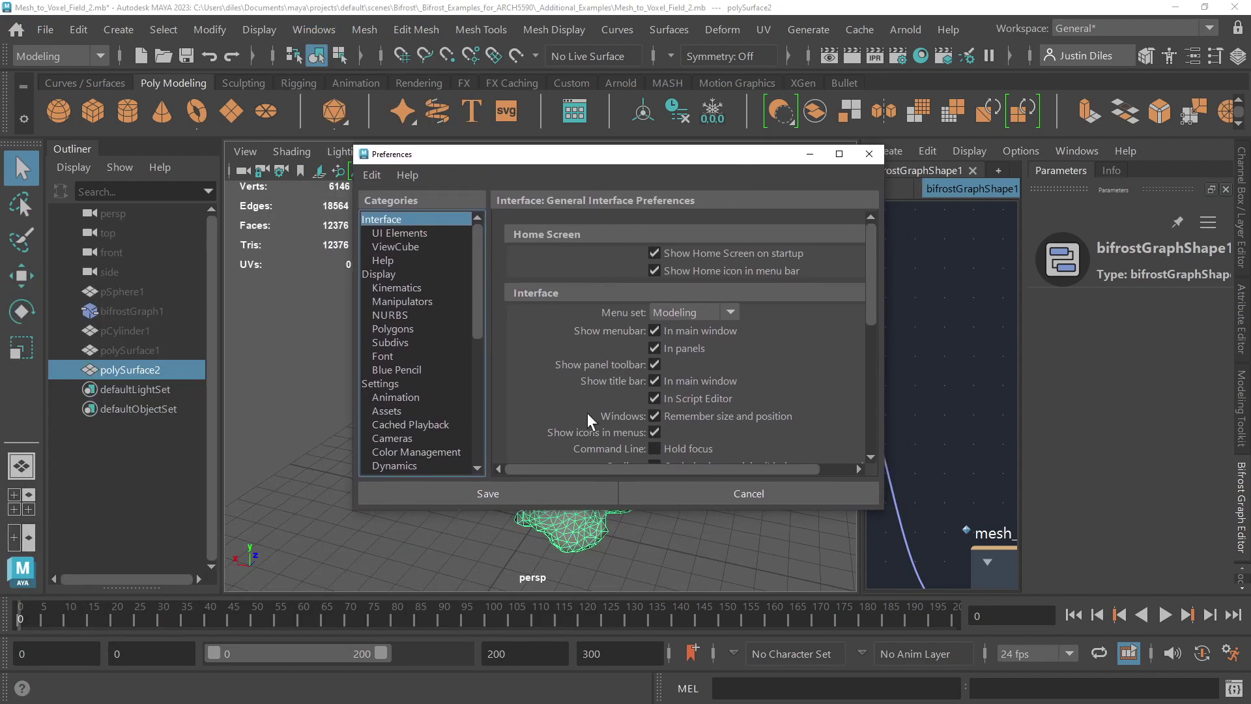
{"action": "left_click", "coordinate": [385, 385]}
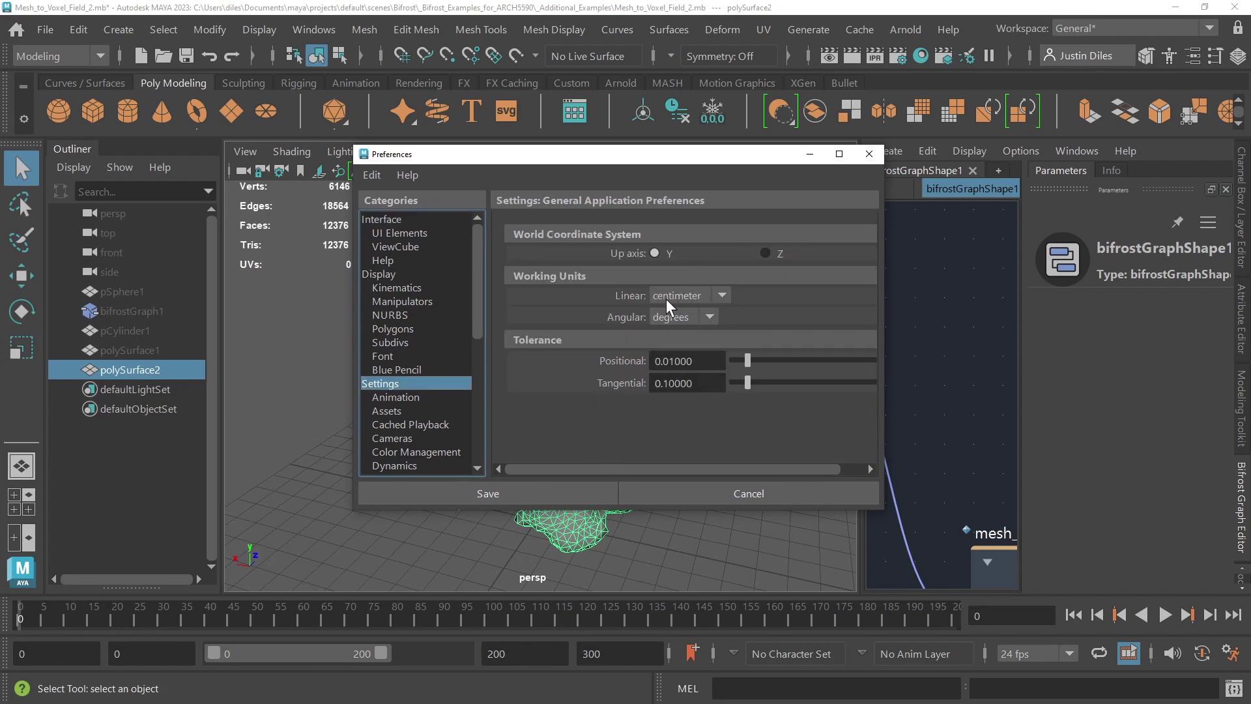
{"action": "left_click", "coordinate": [869, 153]}
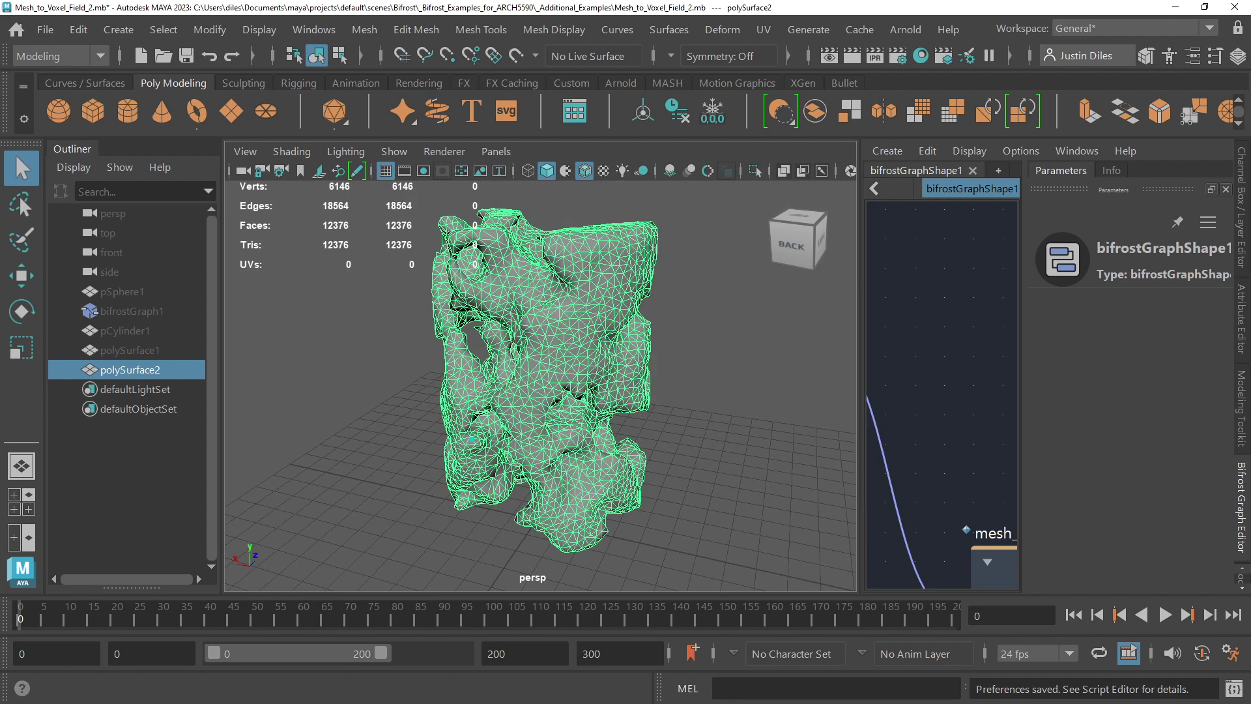
Switch to Carbon Design Engine in the browser and examine the model unit options for the new design
{"action": "key", "text": "alt+Tab"}
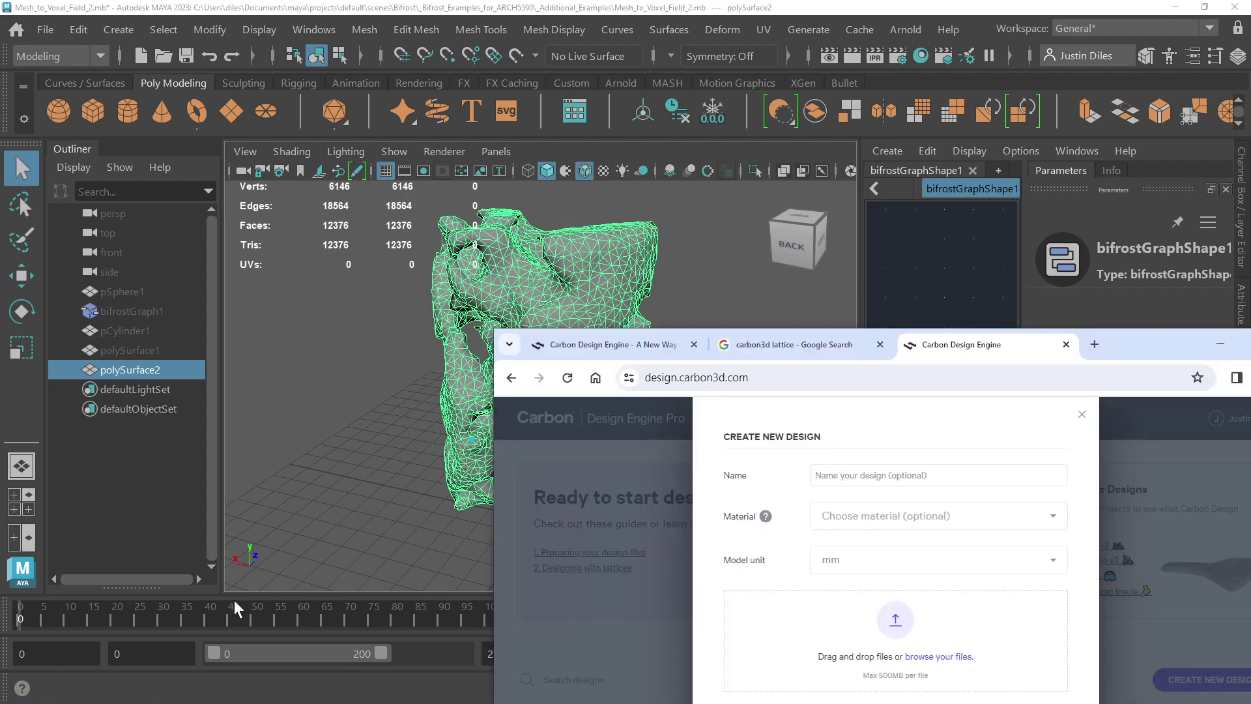
{"action": "left_click", "coordinate": [1053, 568]}
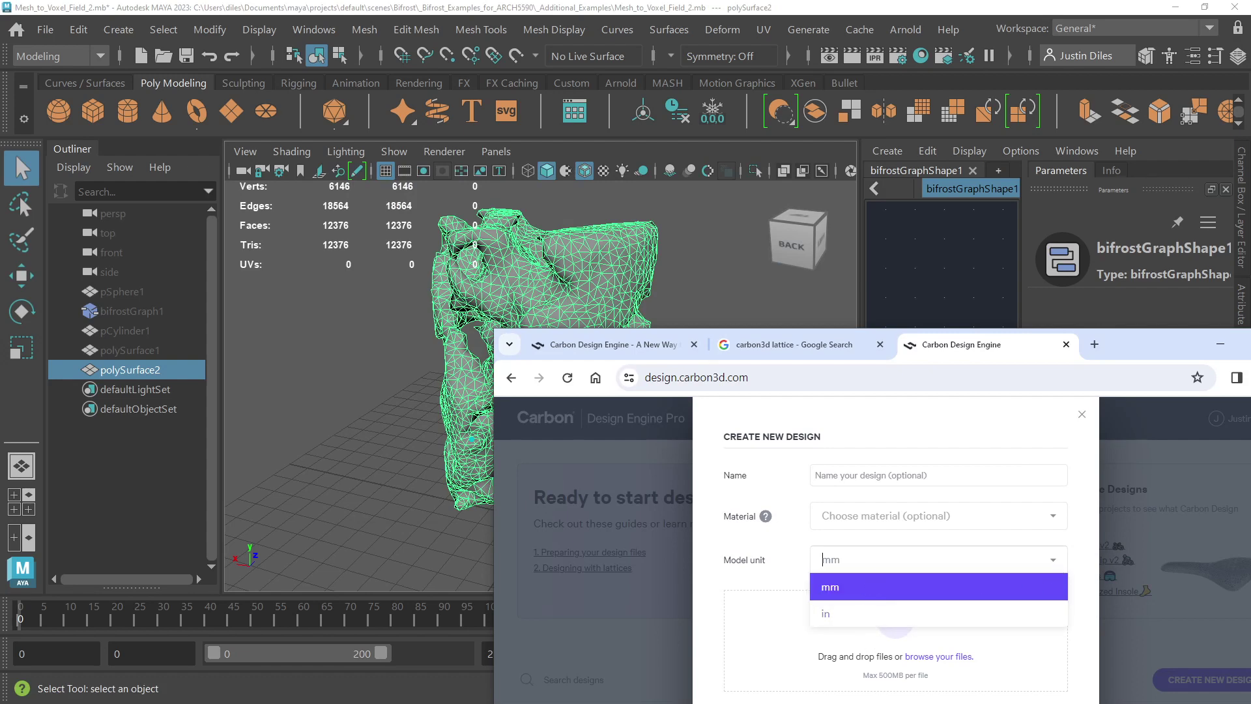
Switch back to Maya and reselect the polySurface2 mesh
{"action": "left_click", "coordinate": [719, 297]}
{"action": "left_click", "coordinate": [620, 293]}
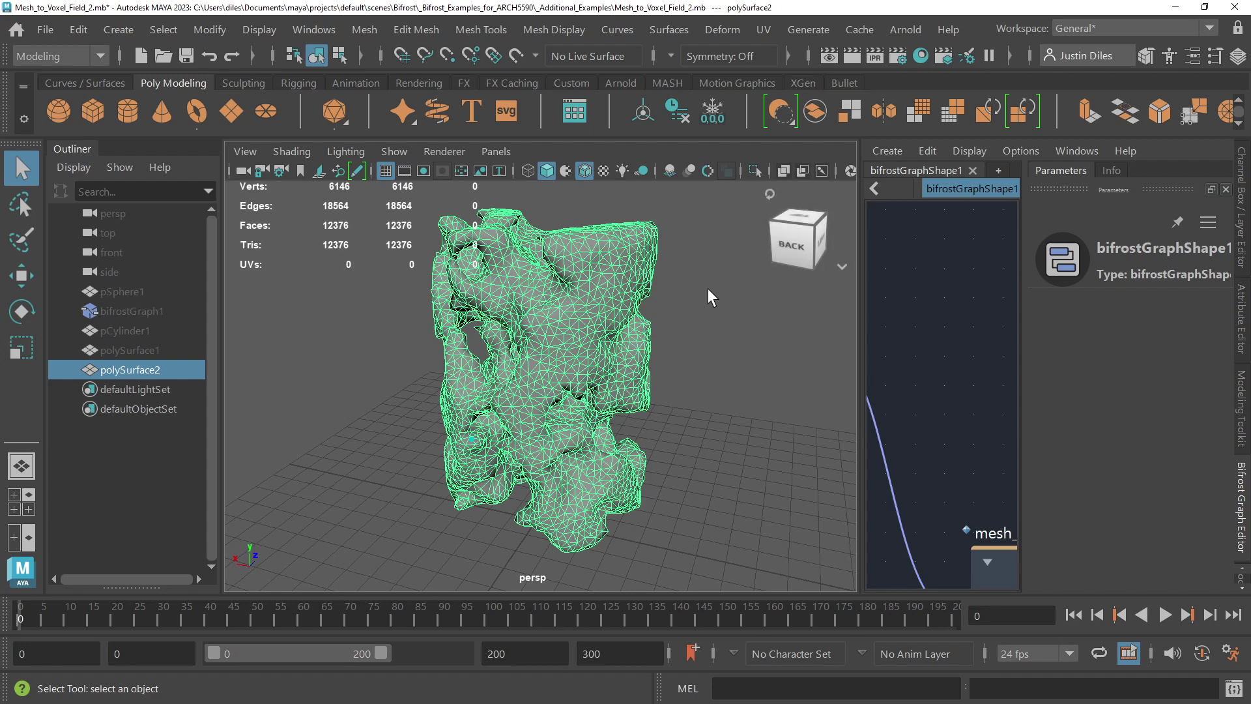
{"action": "left_click", "coordinate": [710, 260]}
{"action": "left_click", "coordinate": [619, 275]}
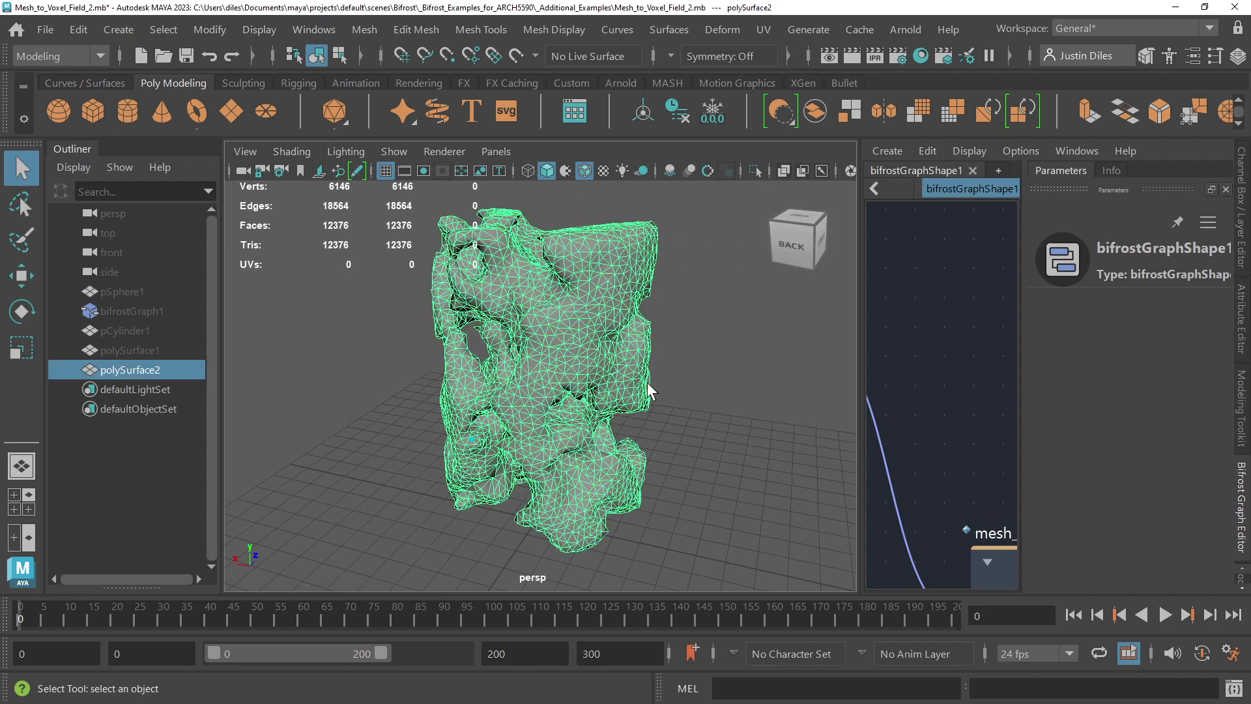
Export the selected mesh to the Desktop folder as an OBJ file named Test
{"action": "left_click", "coordinate": [45, 29]}
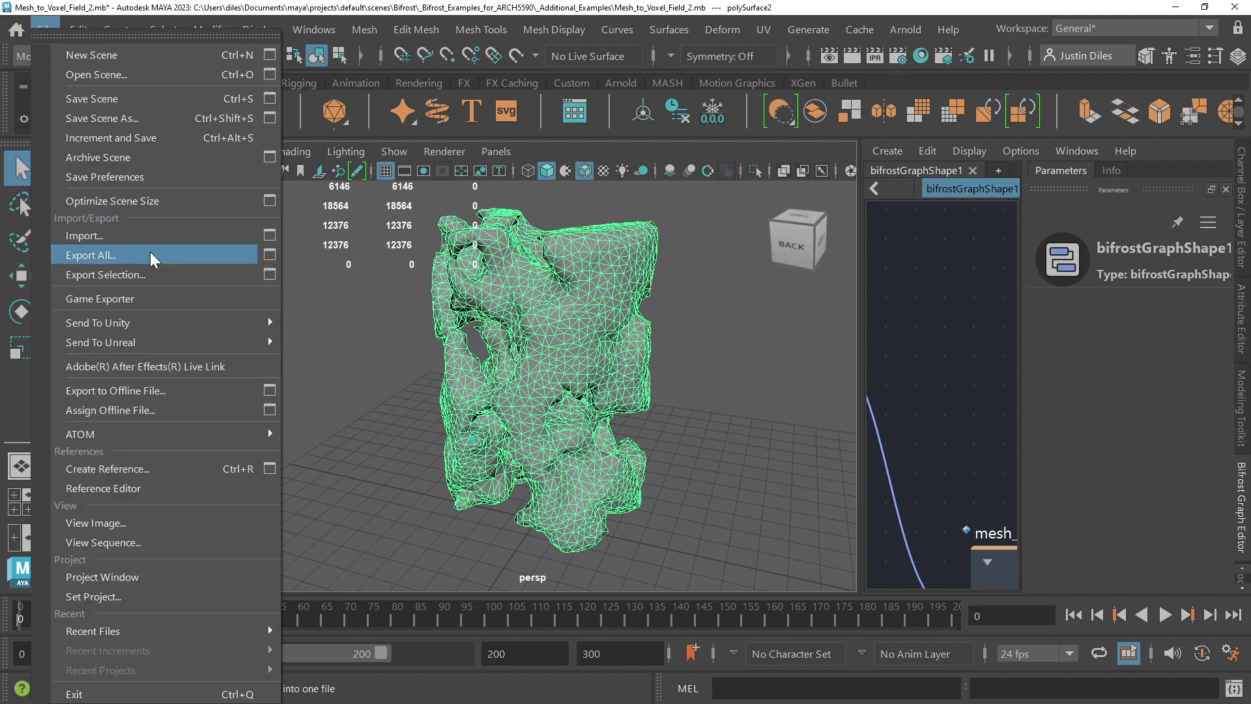
{"action": "left_click", "coordinate": [142, 272]}
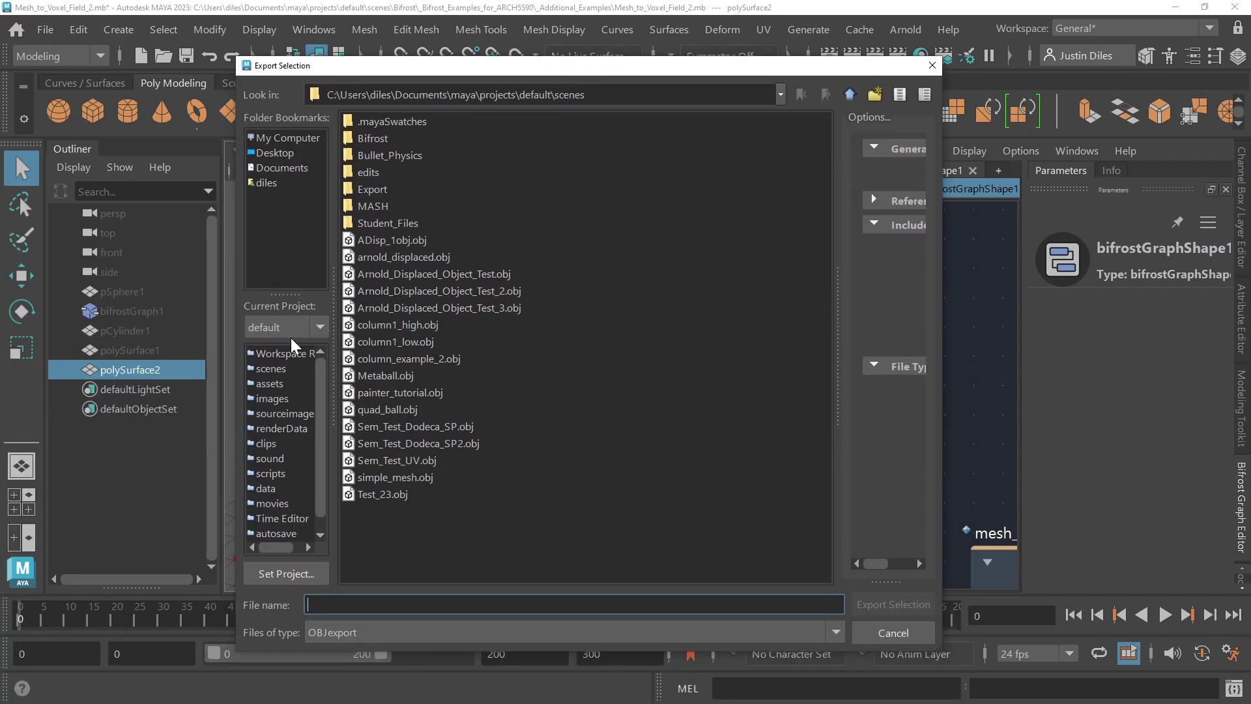
{"action": "left_click", "coordinate": [268, 183]}
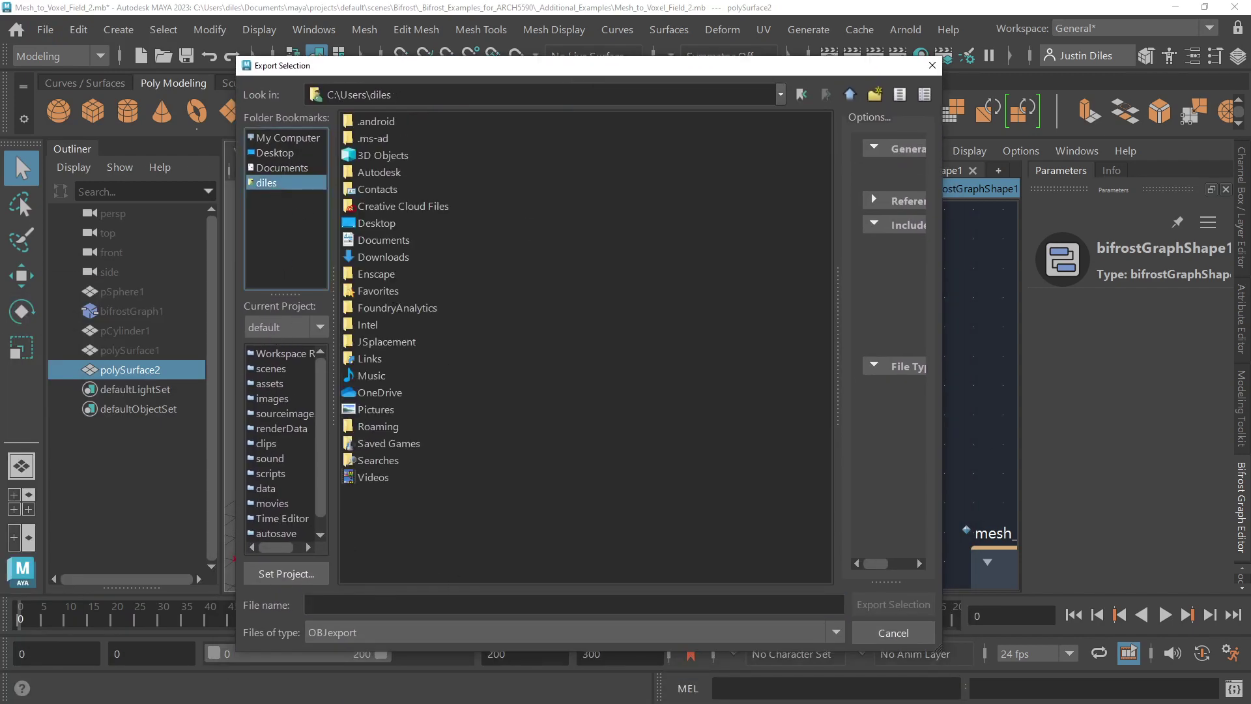
{"action": "left_click", "coordinate": [273, 153]}
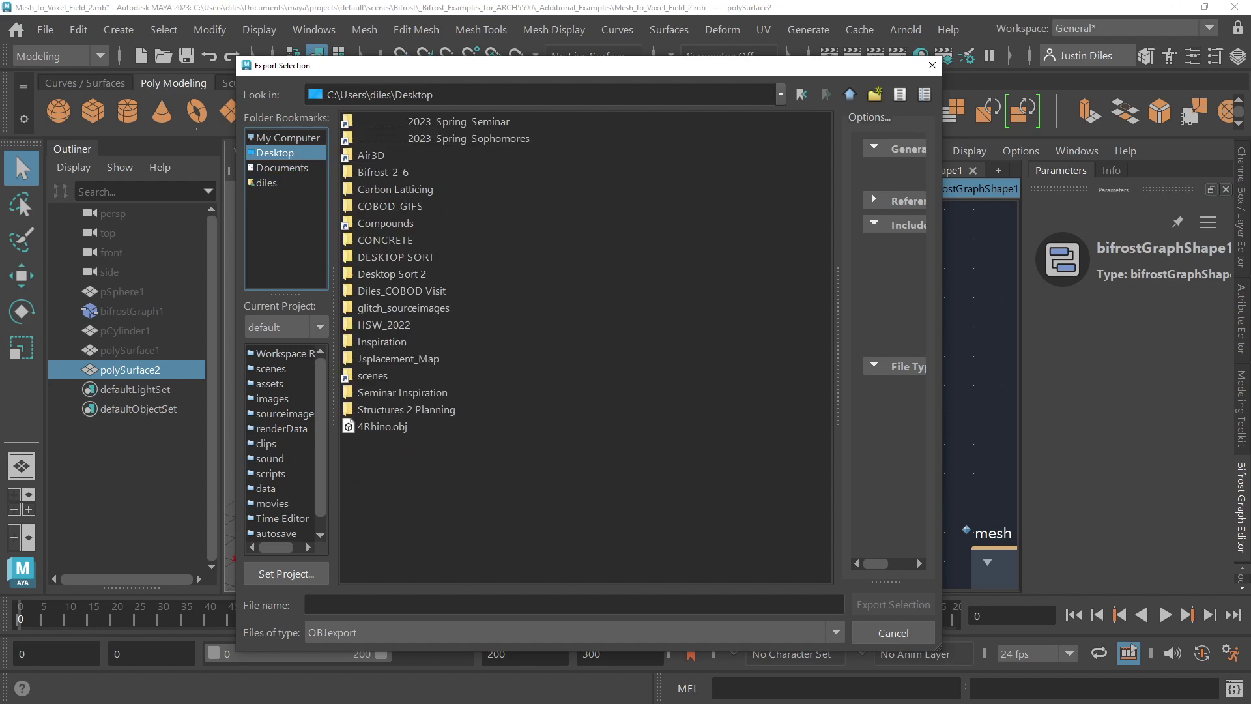
{"action": "left_click", "coordinate": [423, 605]}
{"action": "type", "text": "Test"}
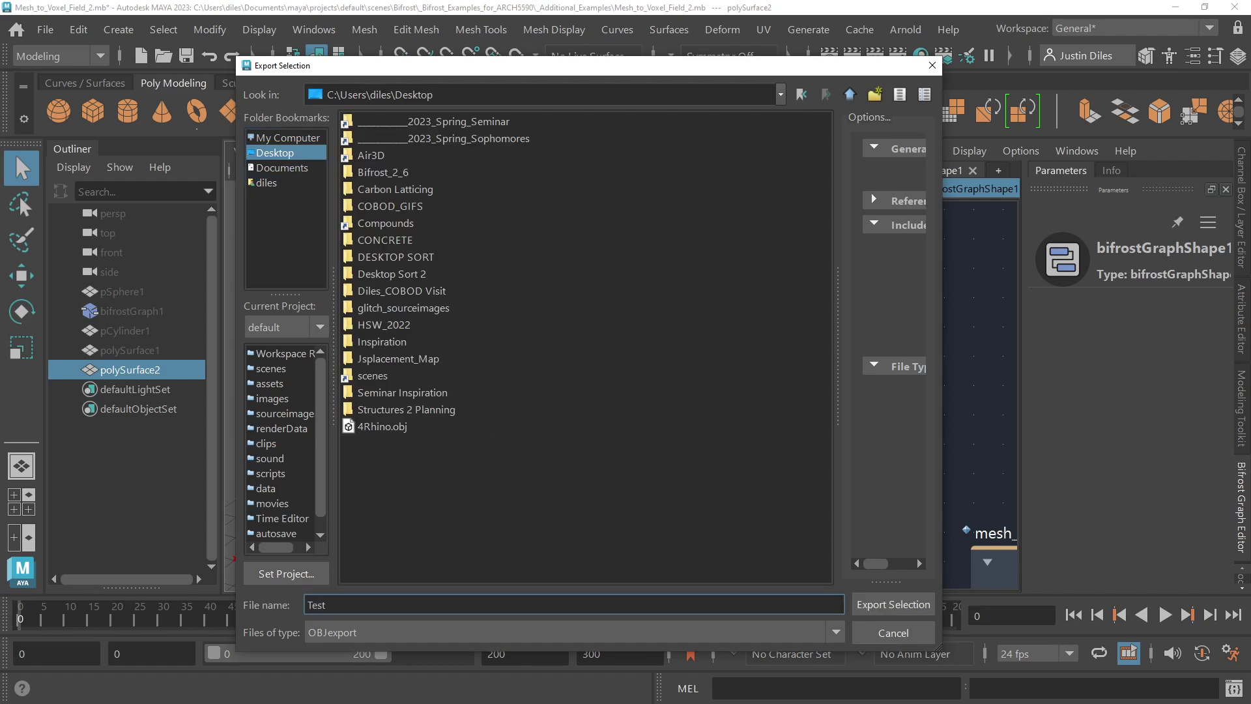
{"action": "left_click", "coordinate": [920, 601]}
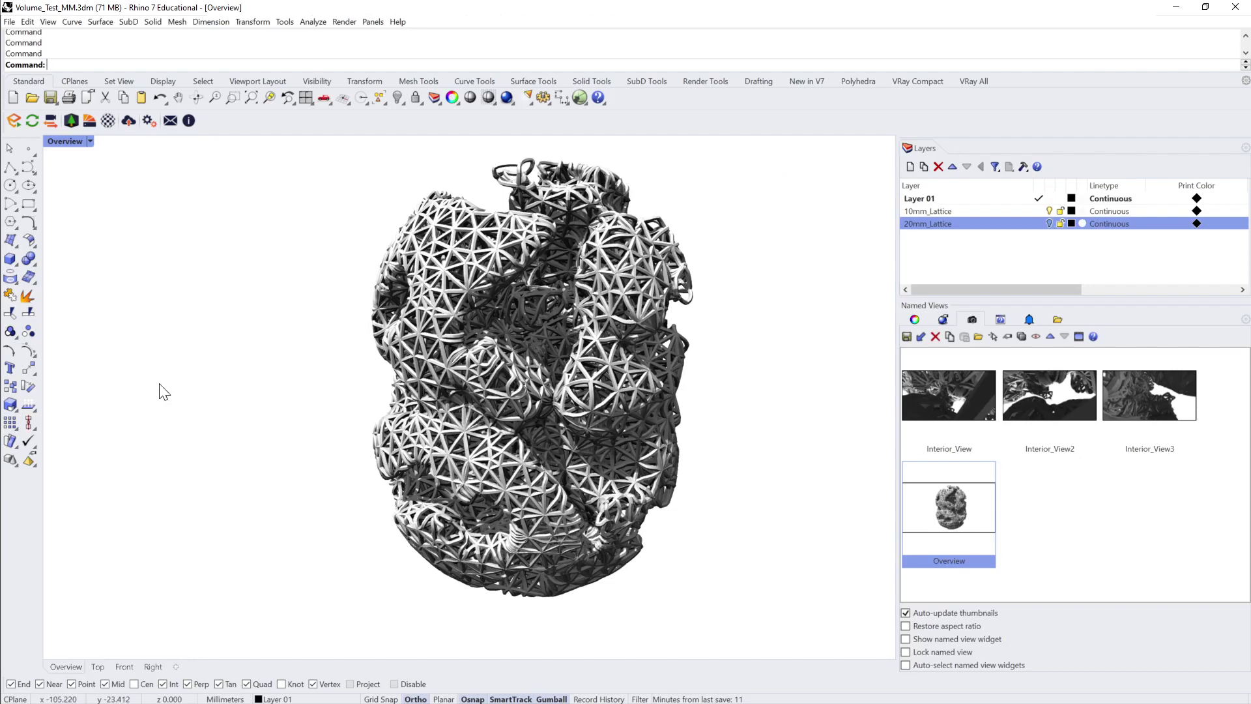
In Rhino, create a new file from the Small Objects - Centimeters template
{"action": "left_click", "coordinate": [9, 21]}
{"action": "left_click", "coordinate": [26, 48]}
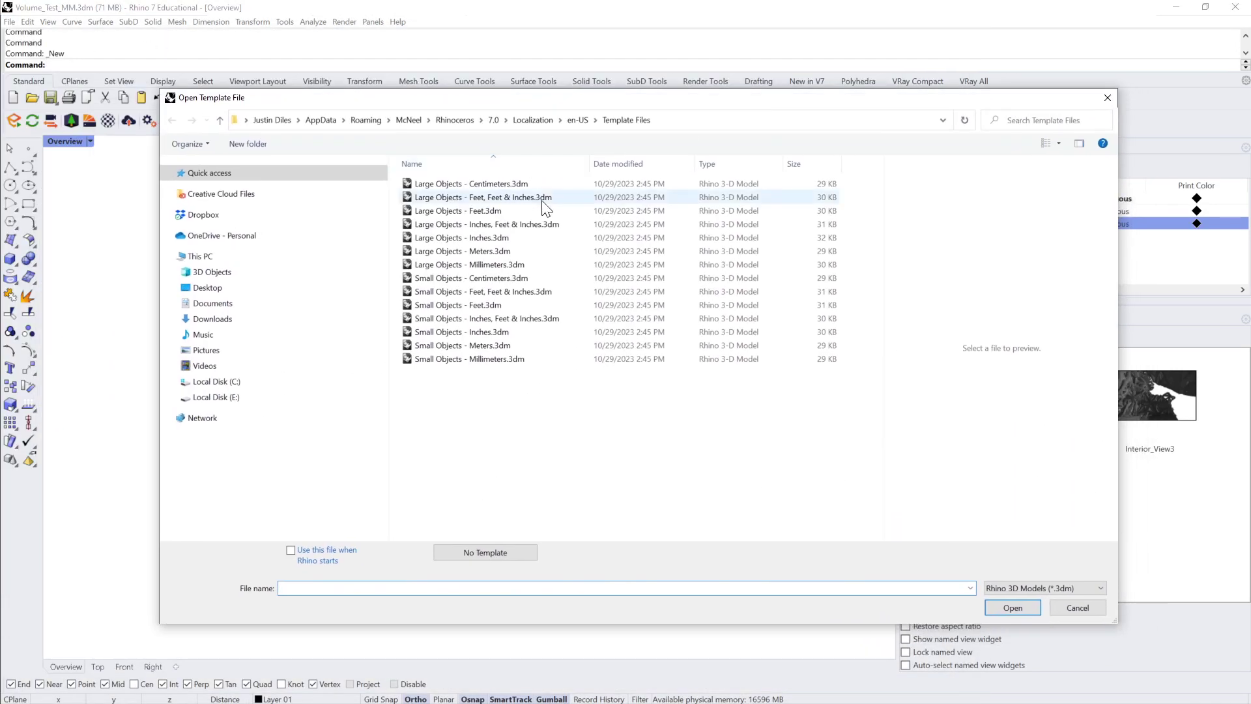
{"action": "left_click", "coordinate": [475, 181]}
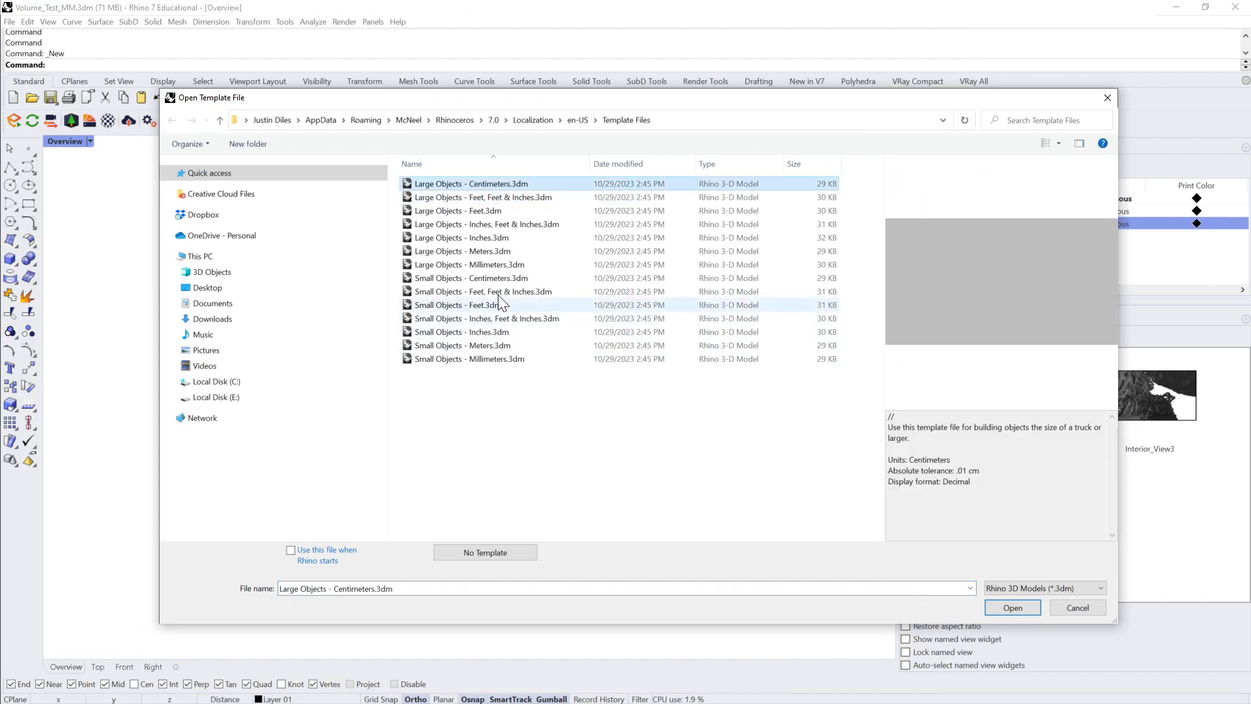
{"action": "left_click", "coordinate": [516, 279]}
{"action": "left_click", "coordinate": [1014, 606]}
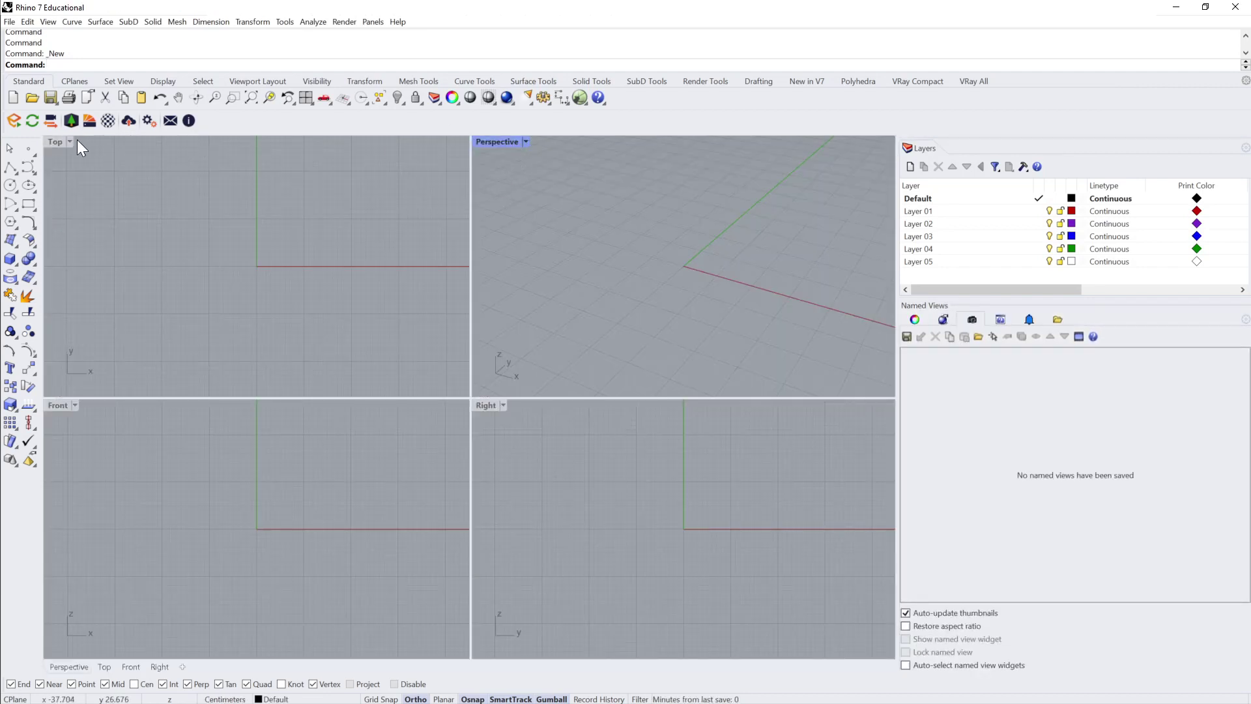
Set the Top viewport to Shaded display, restore the four-view layout and maximize the Perspective viewport
{"action": "double_click", "coordinate": [69, 140]}
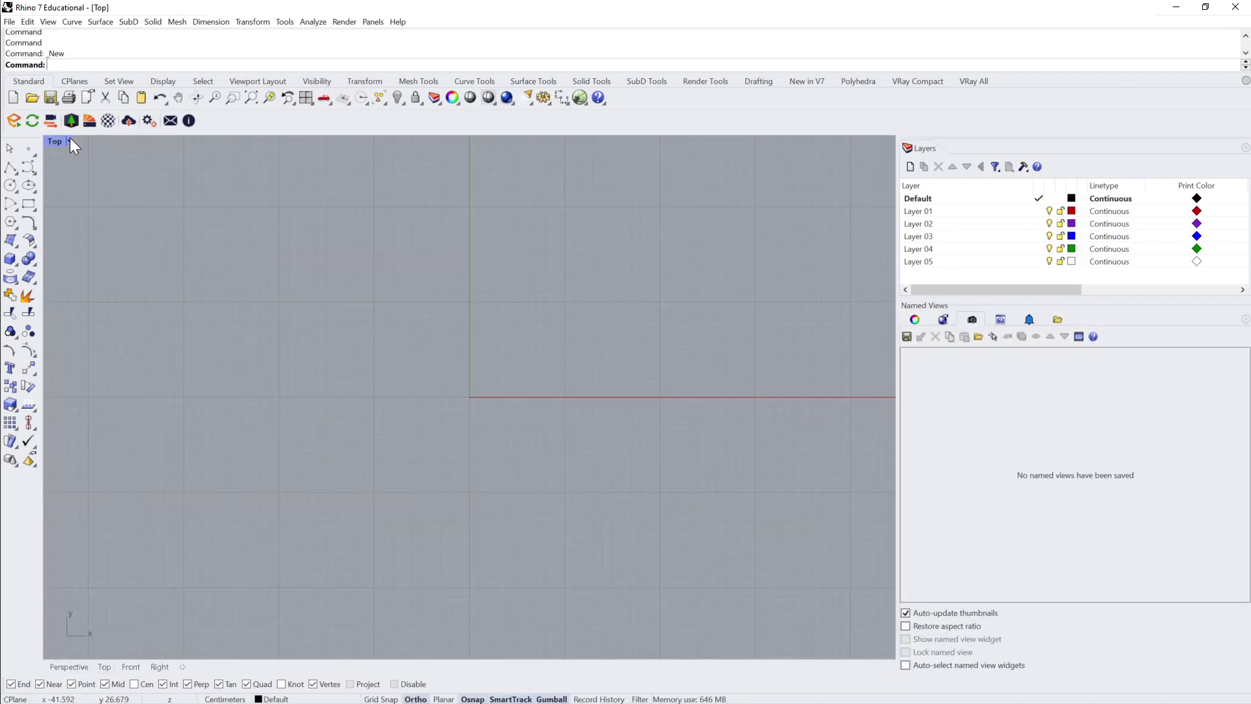
{"action": "left_click", "coordinate": [69, 140]}
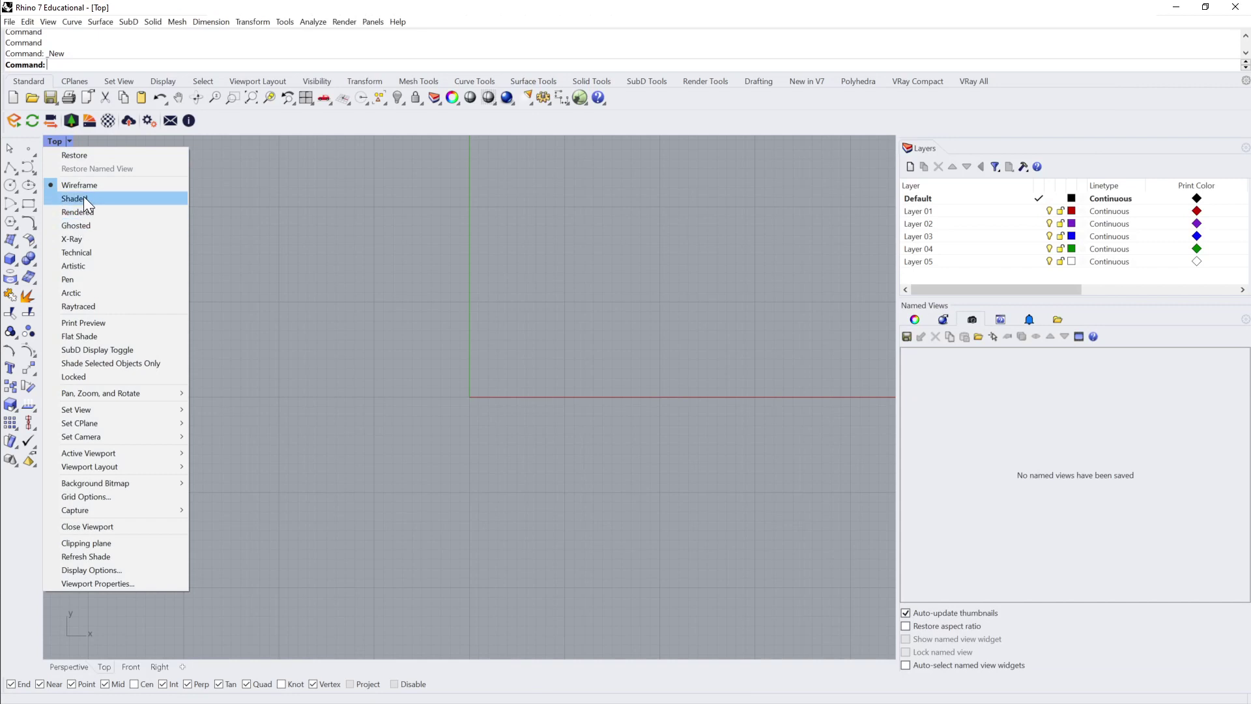
{"action": "left_click", "coordinate": [84, 196]}
{"action": "left_click", "coordinate": [71, 142]}
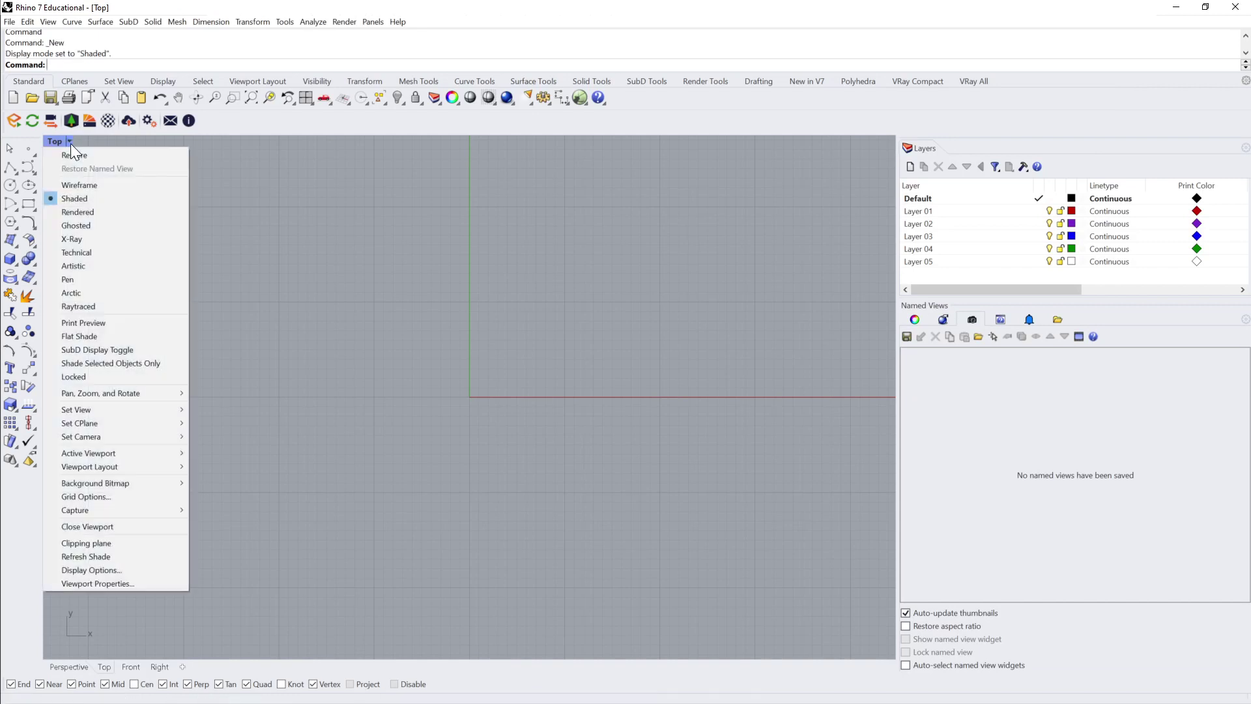
{"action": "left_click", "coordinate": [60, 139]}
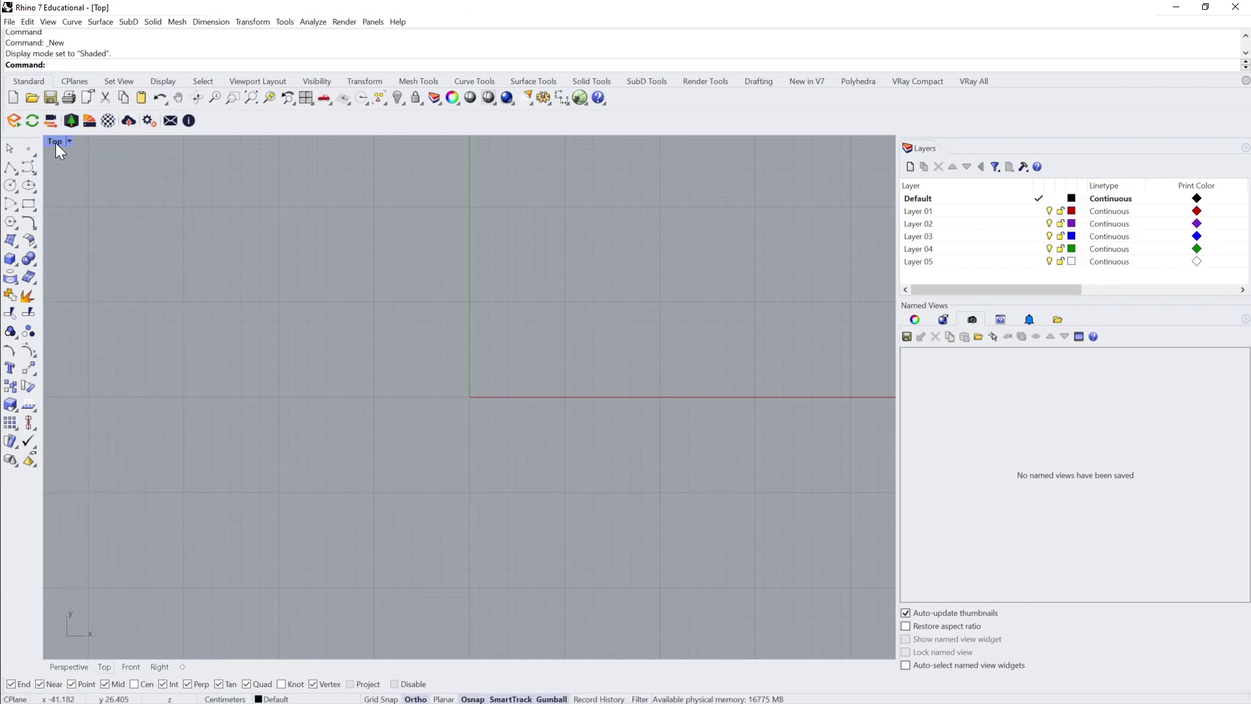
{"action": "double_click", "coordinate": [60, 143]}
{"action": "double_click", "coordinate": [496, 140]}
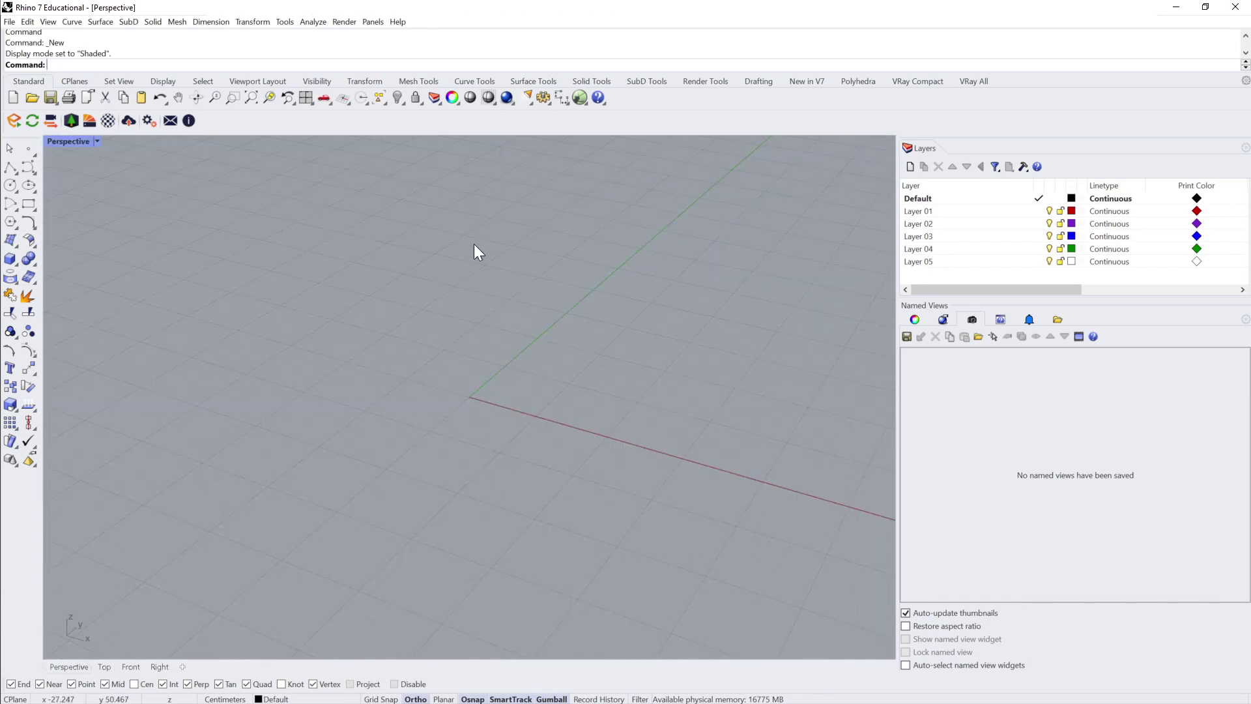
Import Test.obj from the Desktop with OBJ Y mapped to Rhino Z, and zoom to the imported mesh
{"action": "left_click", "coordinate": [9, 22]}
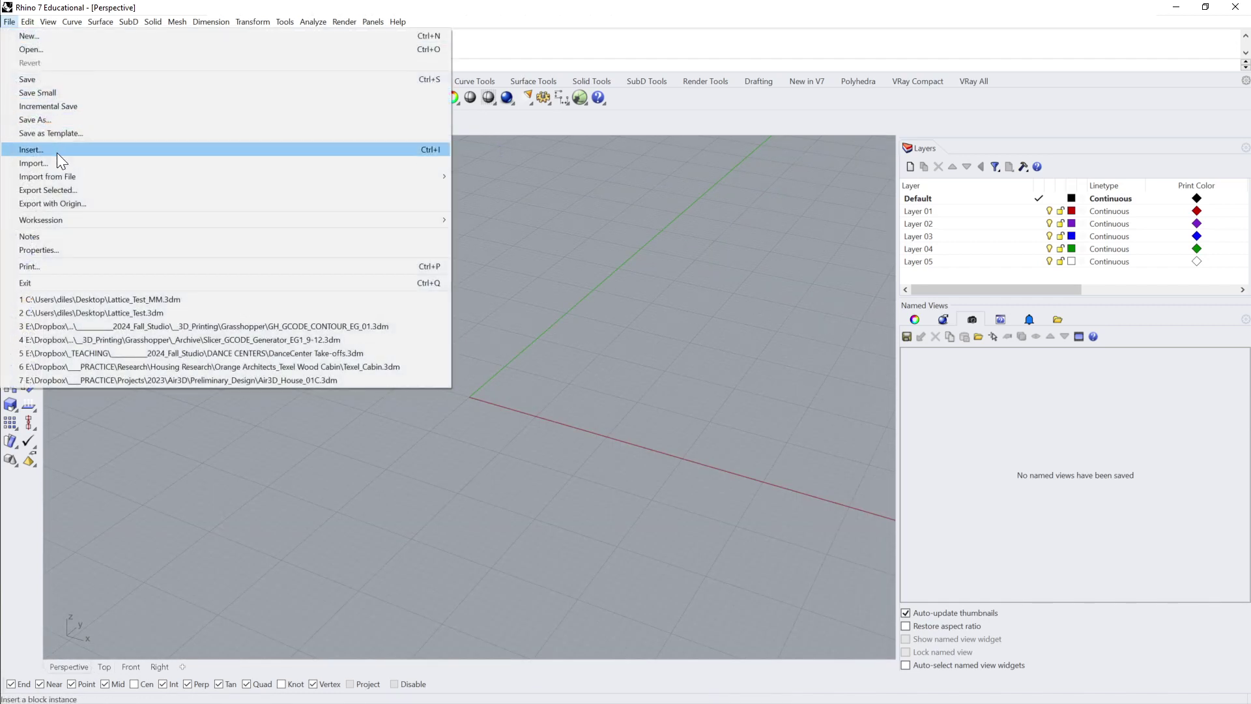
{"action": "left_click", "coordinate": [59, 163]}
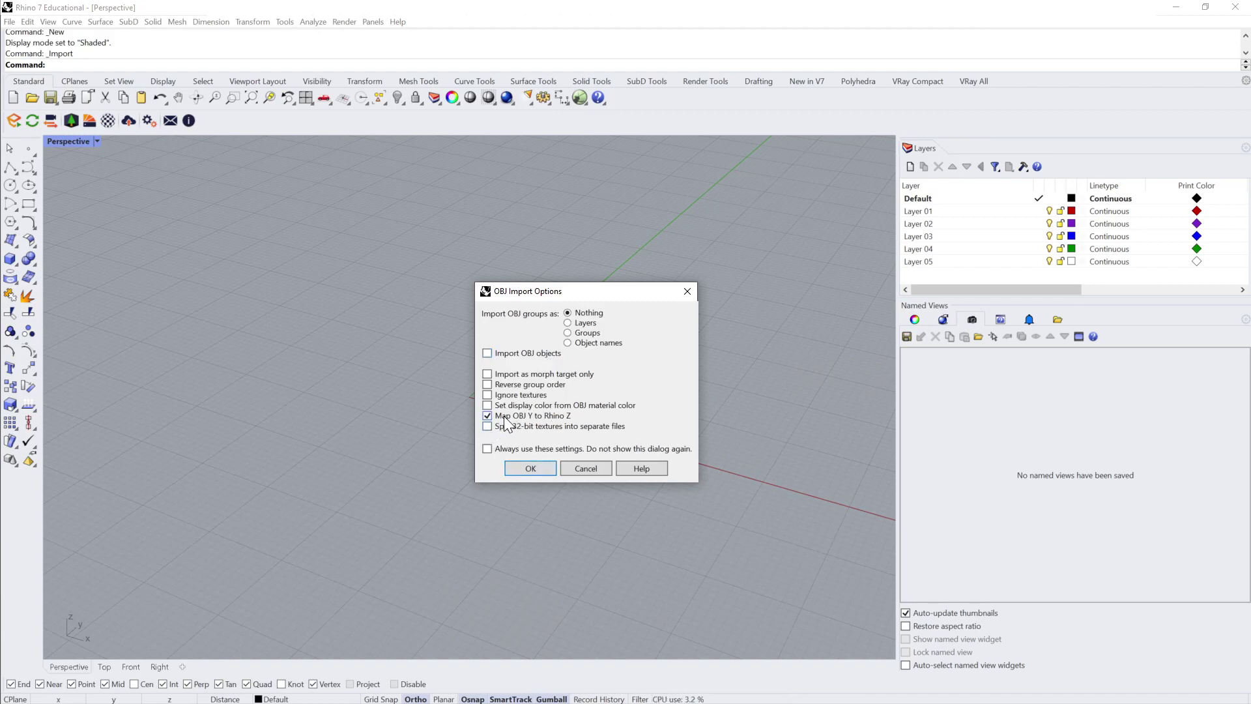
{"action": "left_click", "coordinate": [536, 471]}
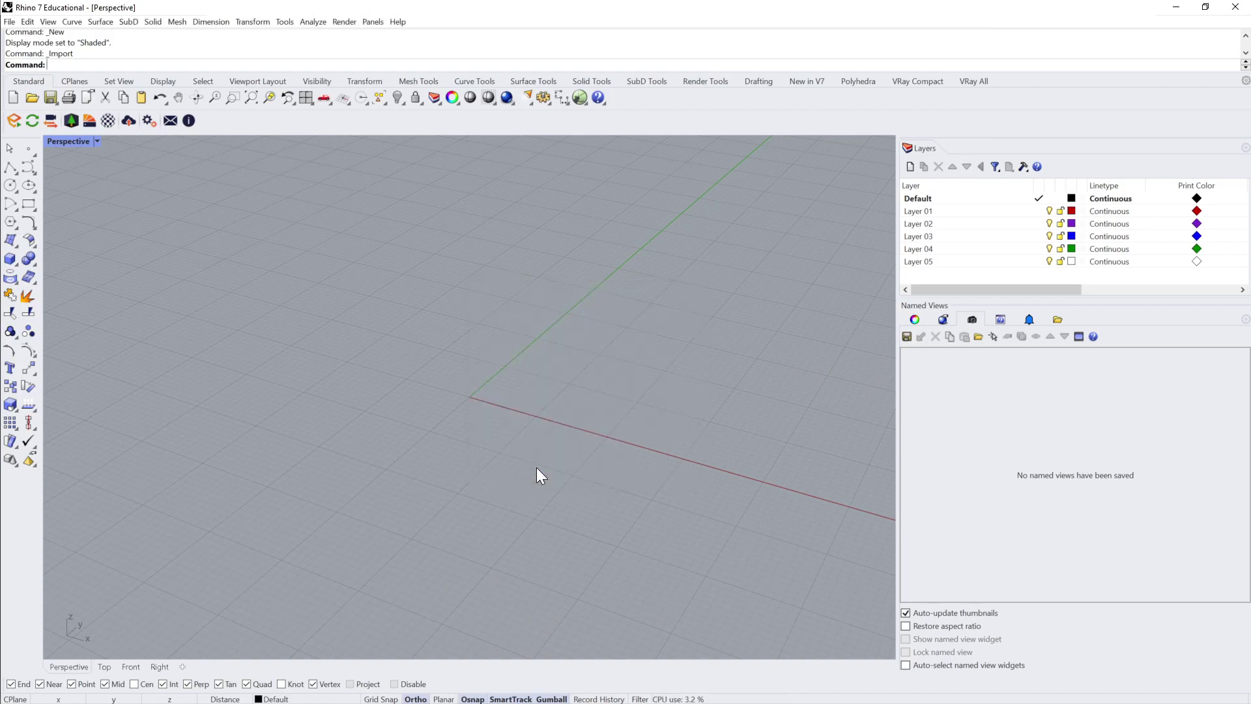
{"action": "type", "text": "Z"}
{"action": "key", "text": "Return"}
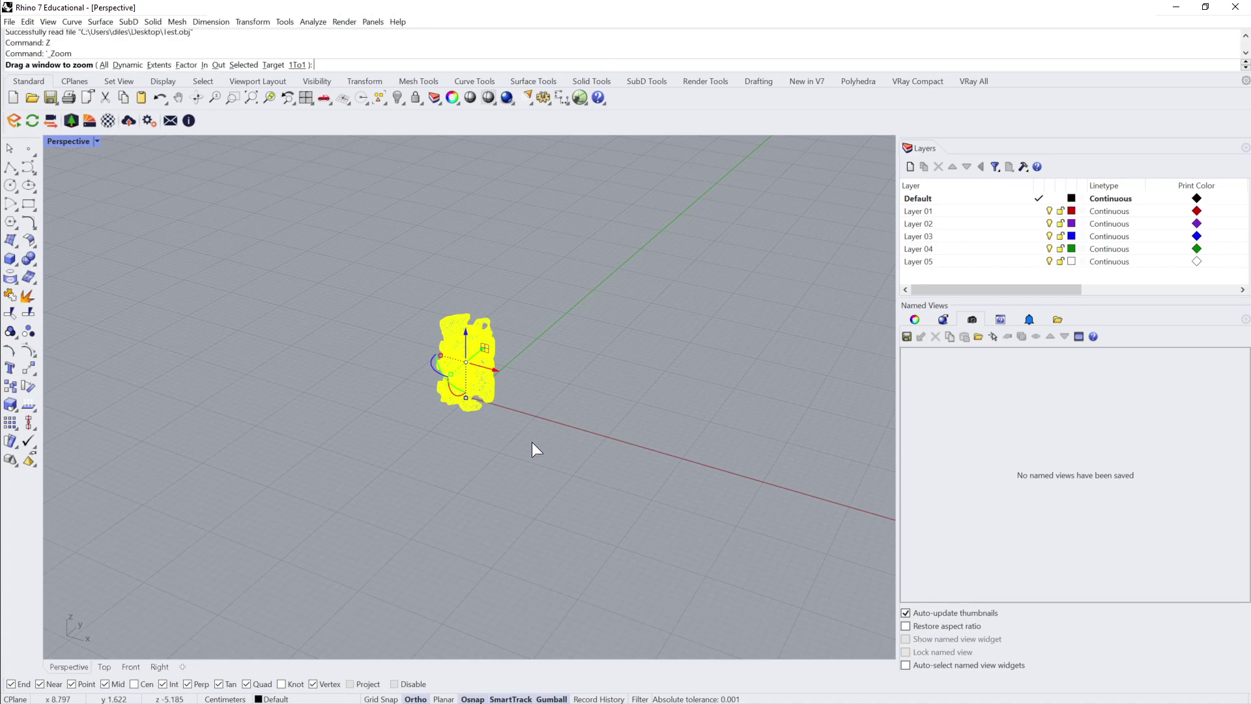
{"action": "type", "text": "s"}
{"action": "key", "text": "Return"}
{"action": "left_click", "coordinate": [737, 423]}
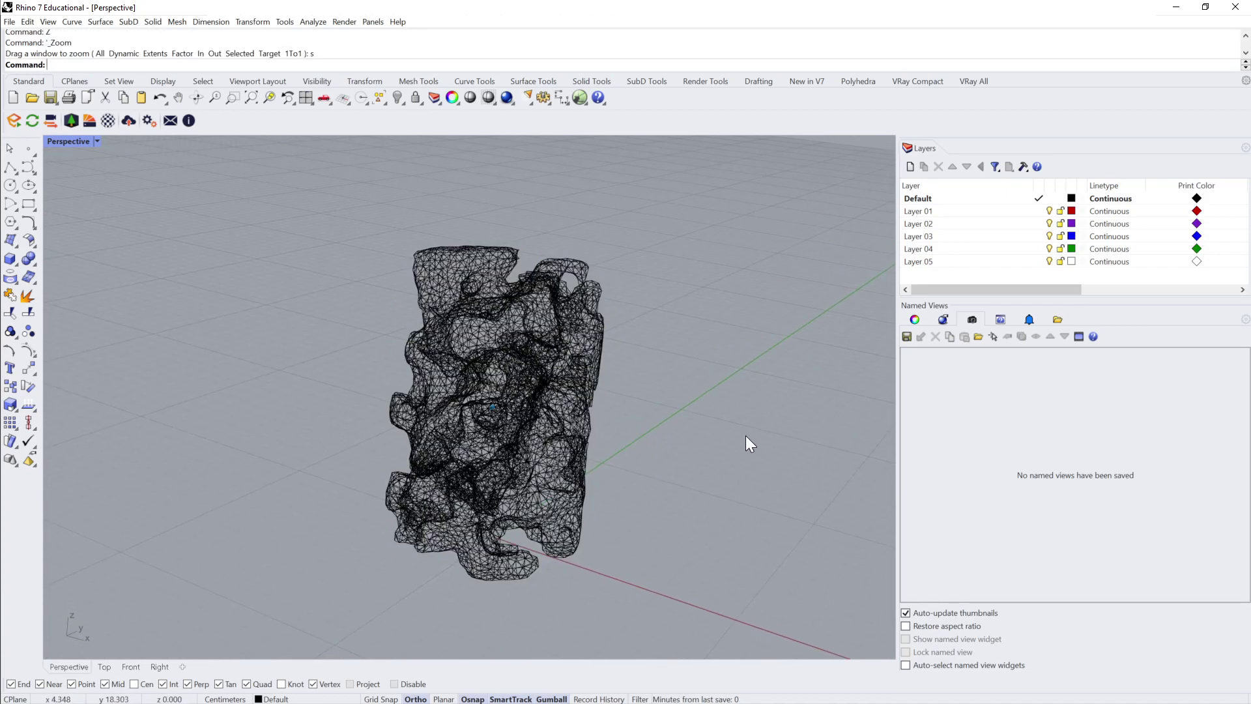
Set the Perspective viewport to Shaded display and view the imported mesh from another angle
{"action": "left_click", "coordinate": [97, 141]}
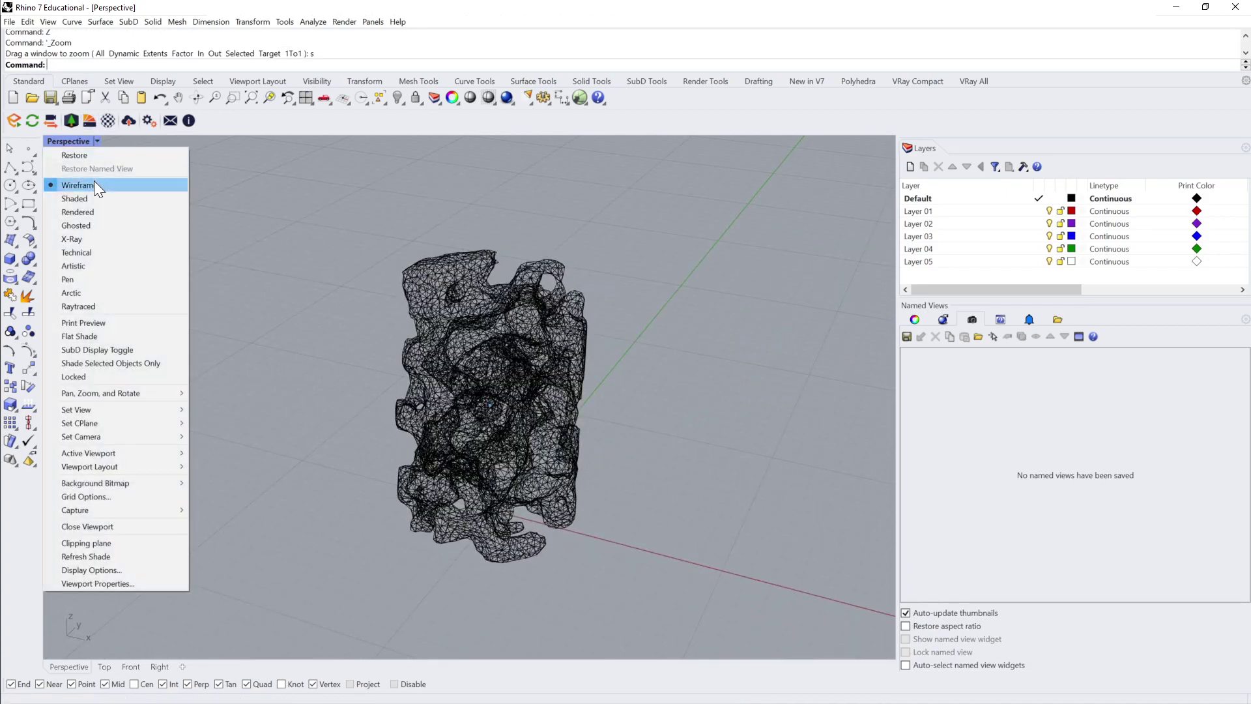
{"action": "left_click", "coordinate": [93, 197]}
{"action": "right_click_drag", "start_coordinate": [686, 276], "coordinate": [749, 277]}
{"action": "scroll", "coordinate": [685, 276], "scroll_direction": "up", "scroll_amount": 4}
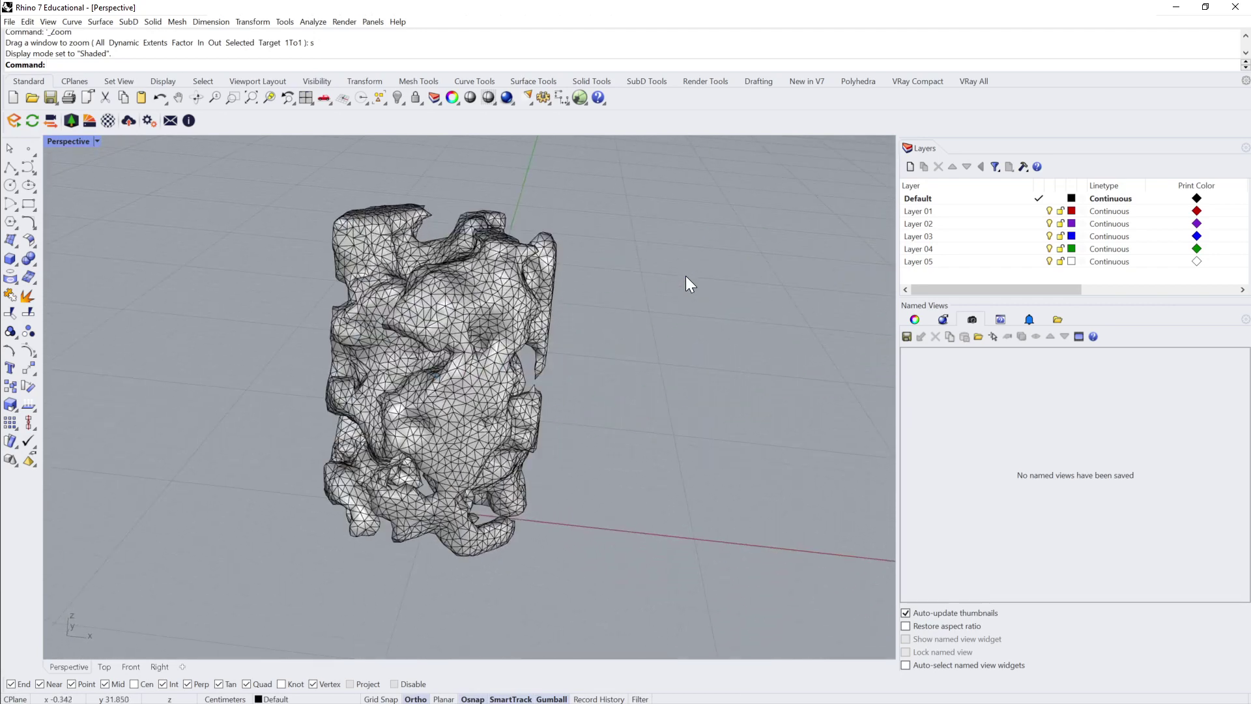
Create a bounding box around the imported mesh and measure the box's vertical edge with the Distance command
{"action": "left_click", "coordinate": [462, 376]}
{"action": "right_click_drag", "start_coordinate": [464, 375], "coordinate": [627, 349]}
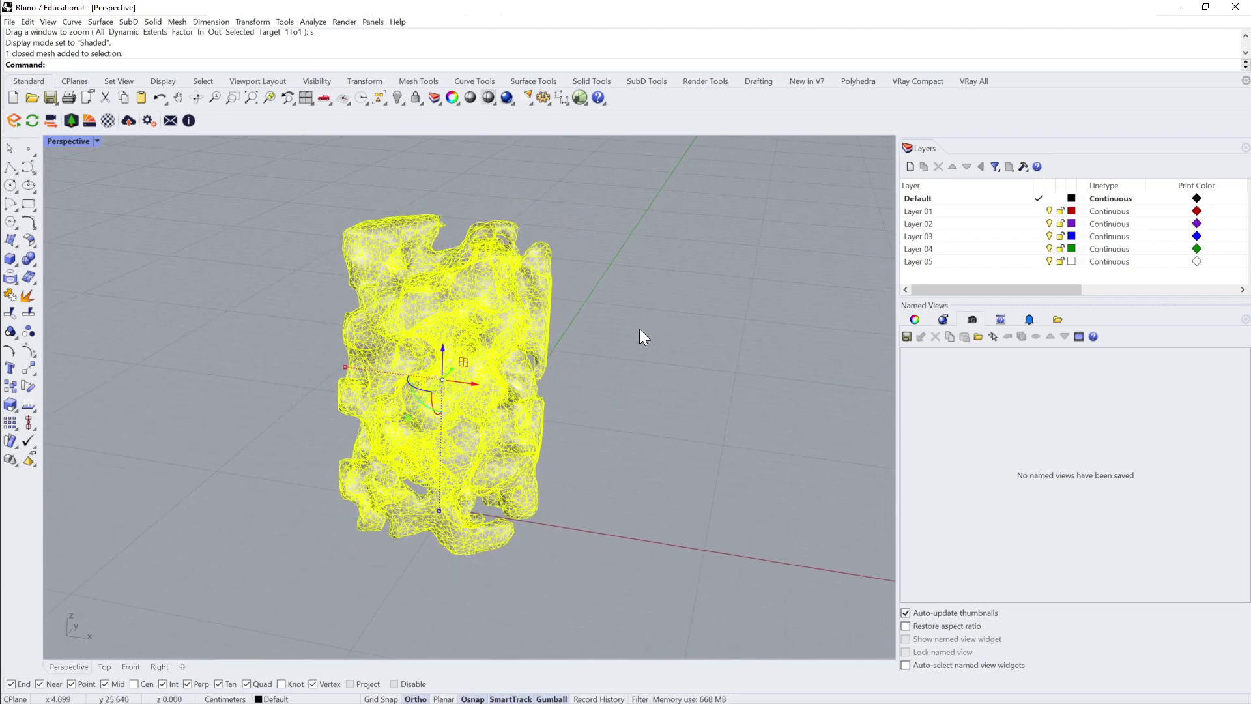
{"action": "type", "text": "BoundingBox"}
{"action": "key", "text": "Return"}
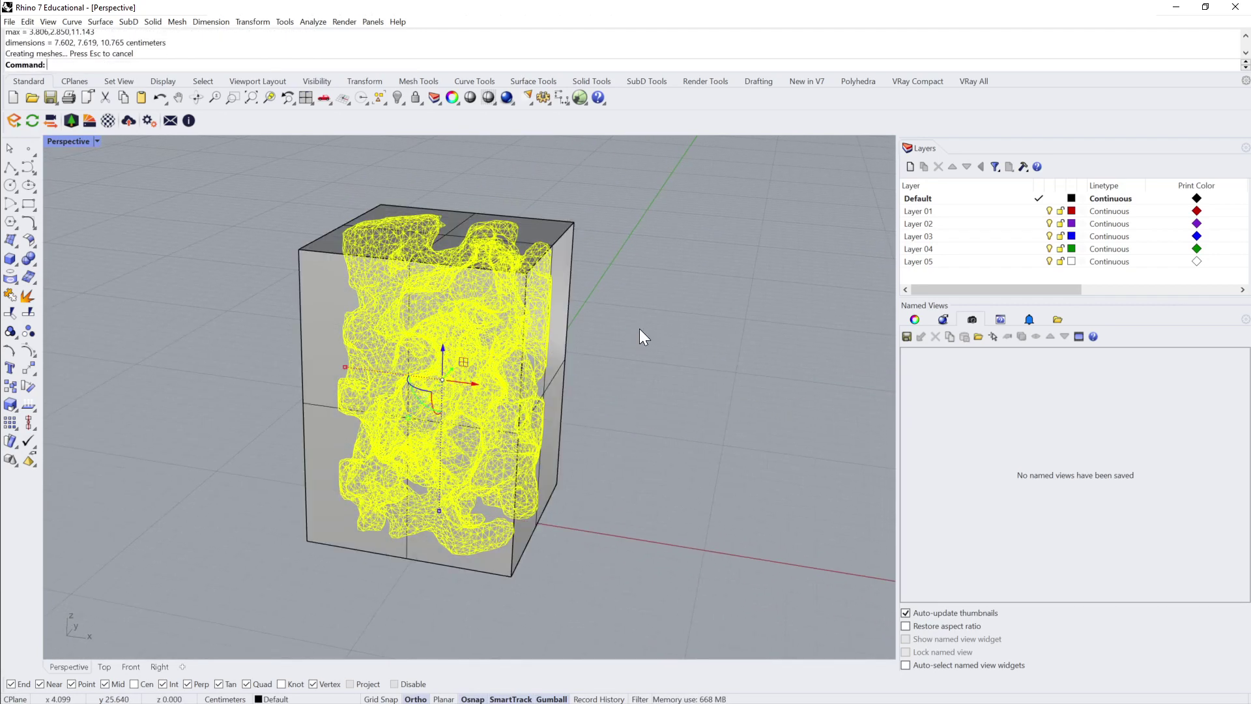
{"action": "type", "text": "Distance"}
{"action": "key", "text": "Return"}
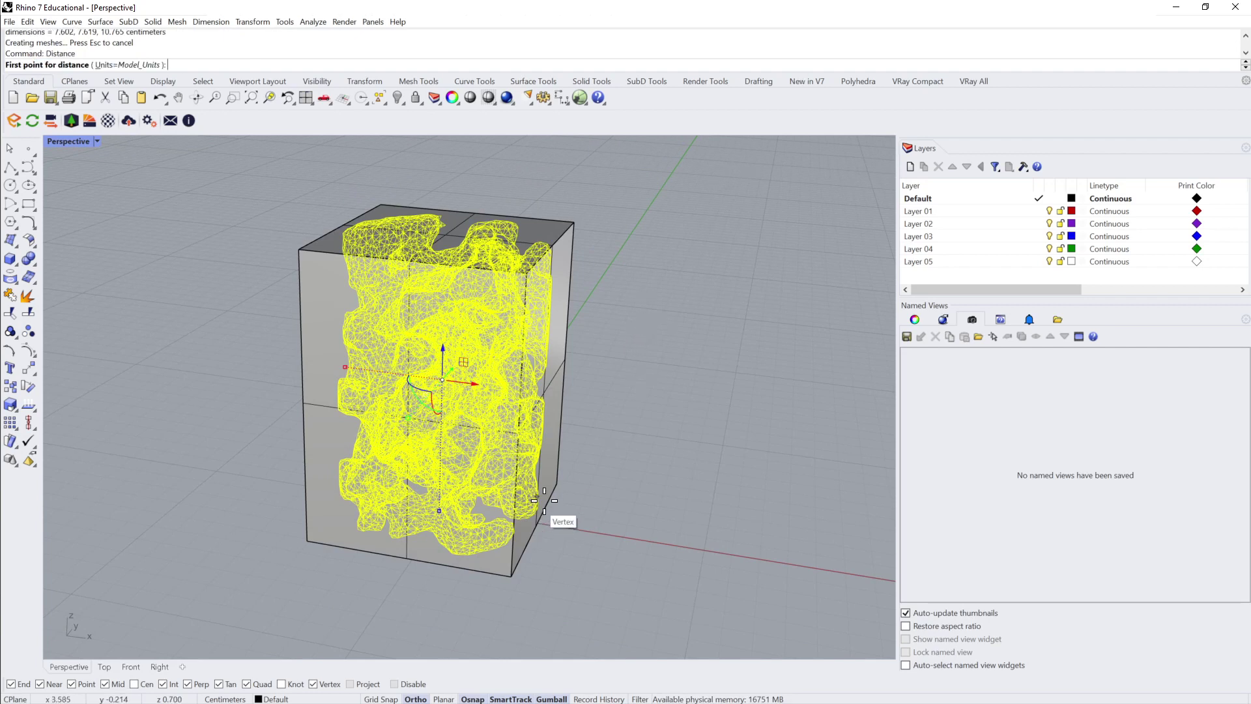
{"action": "left_click", "coordinate": [562, 485]}
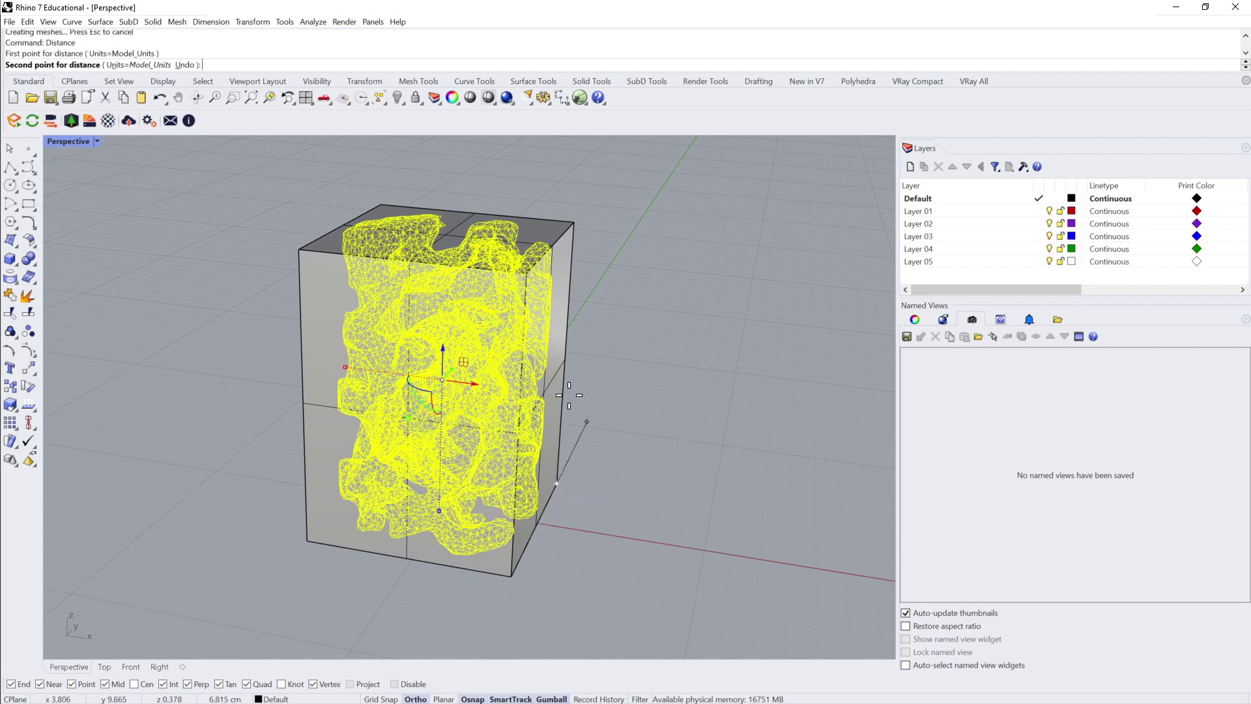
{"action": "left_click", "coordinate": [575, 224]}
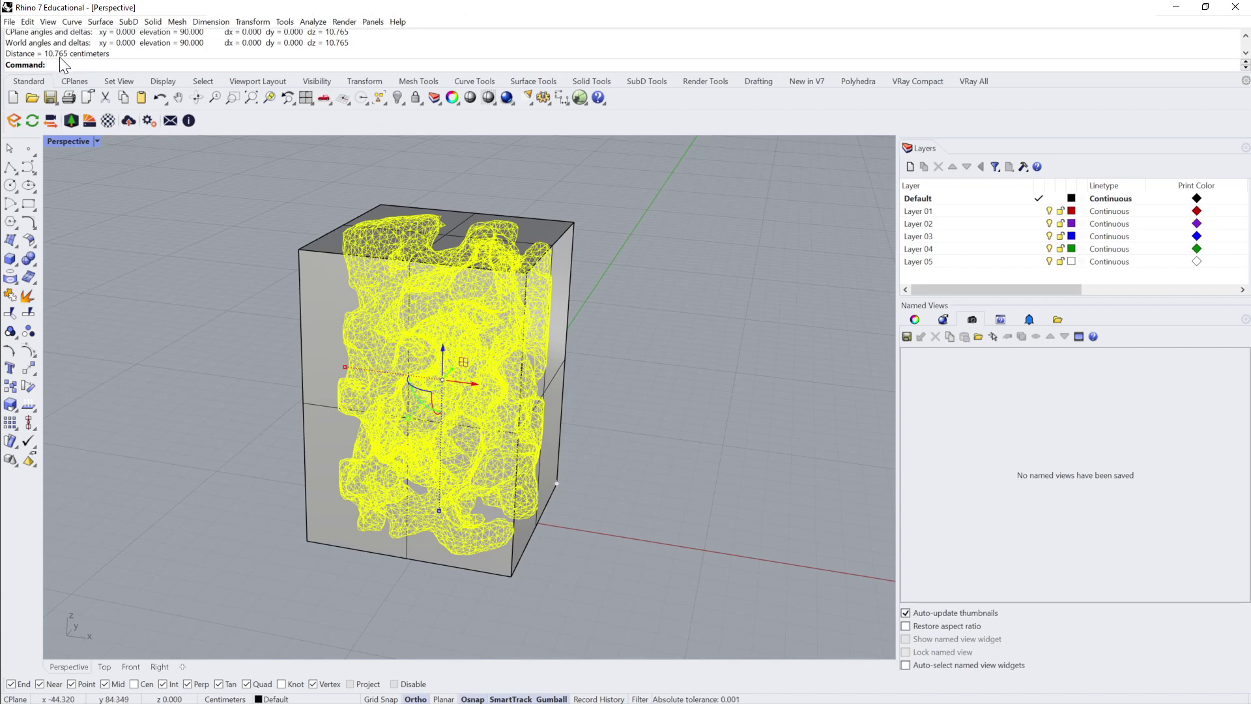
Delete the bounding box around the mesh
{"action": "key", "text": "Escape"}
{"action": "left_click", "coordinate": [567, 249]}
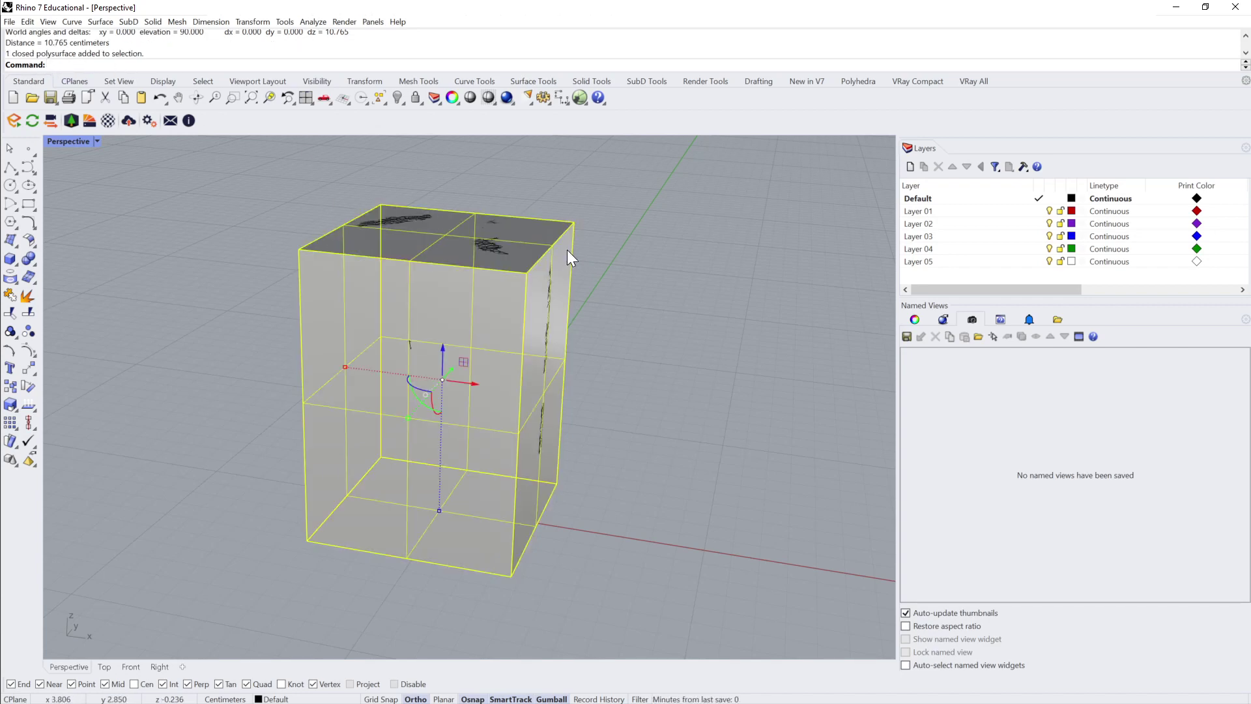
{"action": "key", "text": "Delete"}
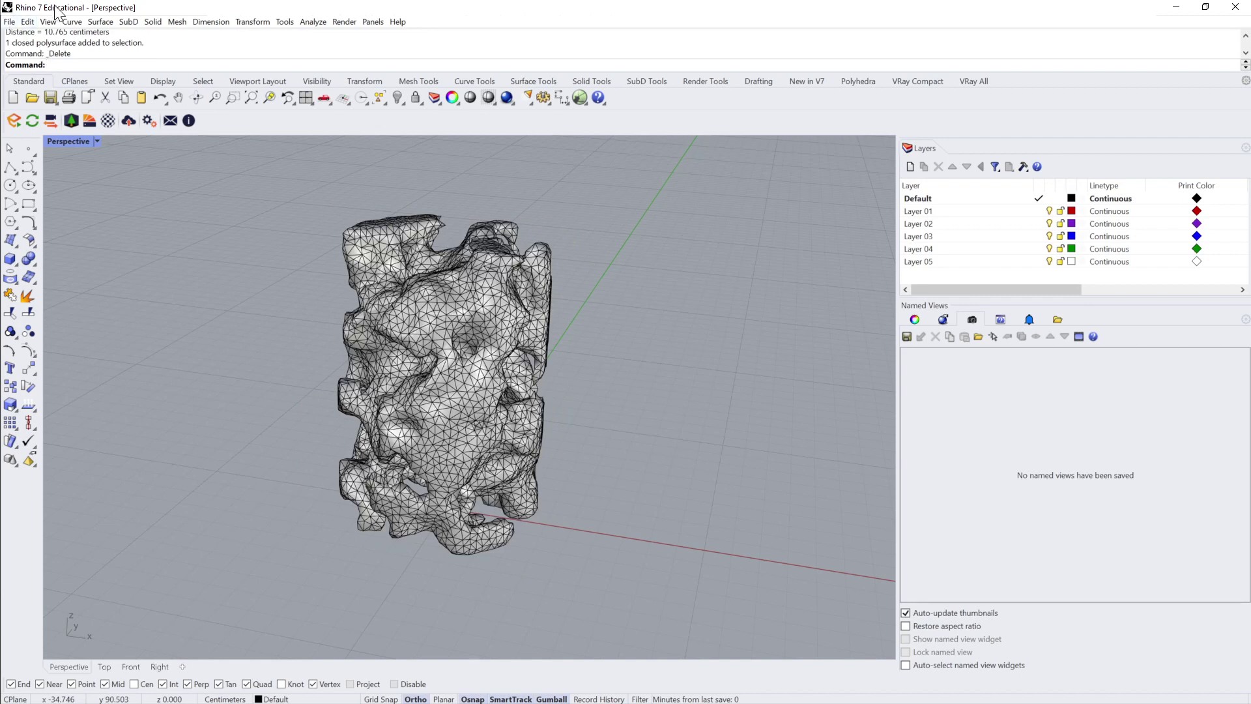
Change the document's model units to Millimeters and scale the model by 10
{"action": "type", "text": "Units"}
{"action": "key", "text": "Return"}
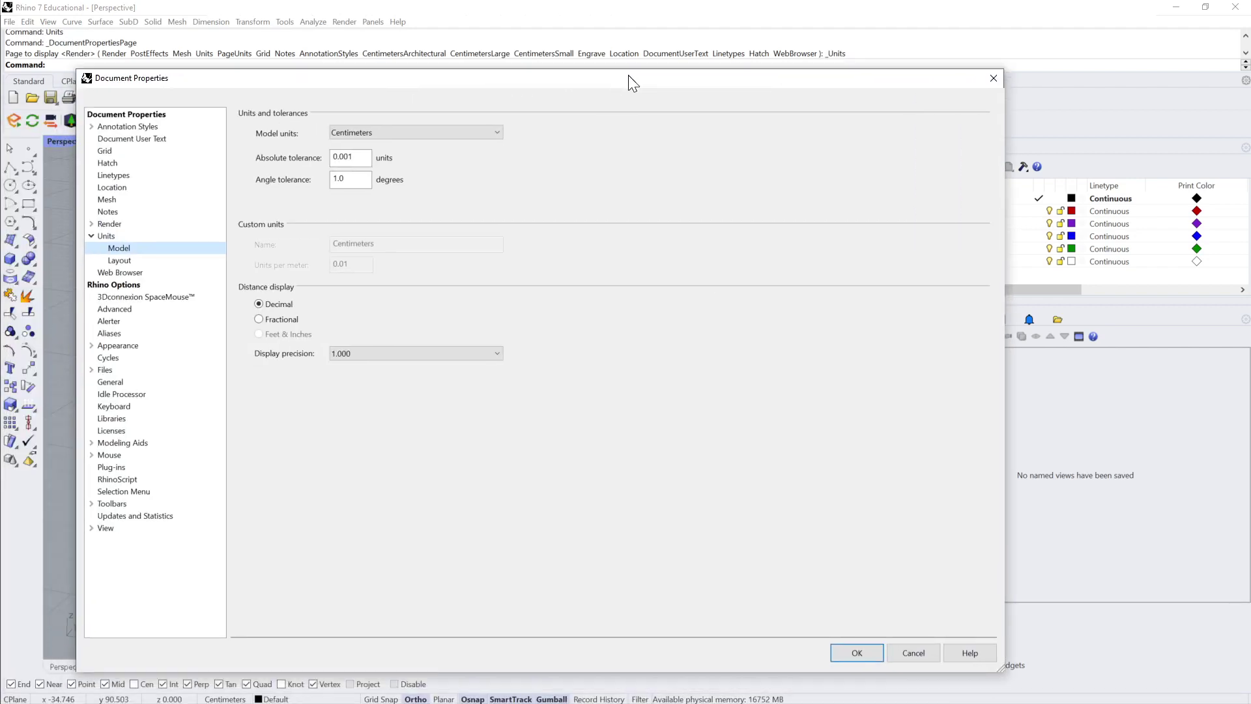
{"action": "left_click", "coordinate": [538, 150]}
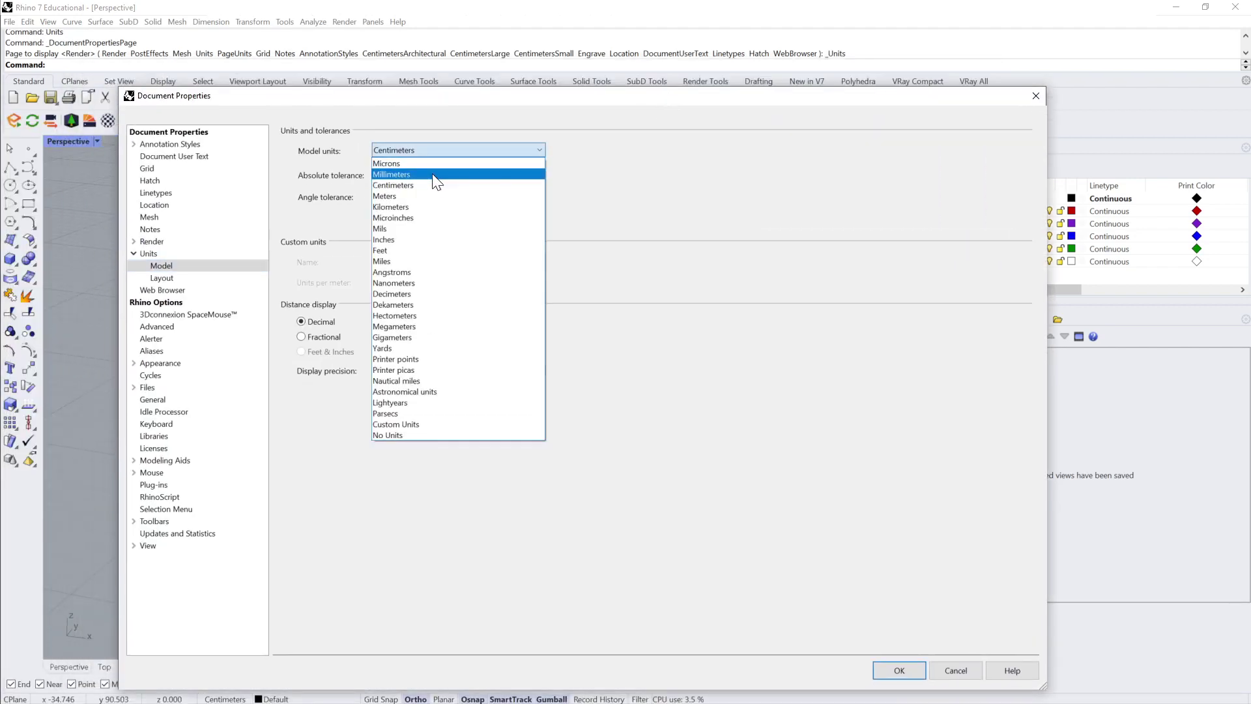
{"action": "left_click", "coordinate": [404, 174]}
{"action": "left_click", "coordinate": [900, 671]}
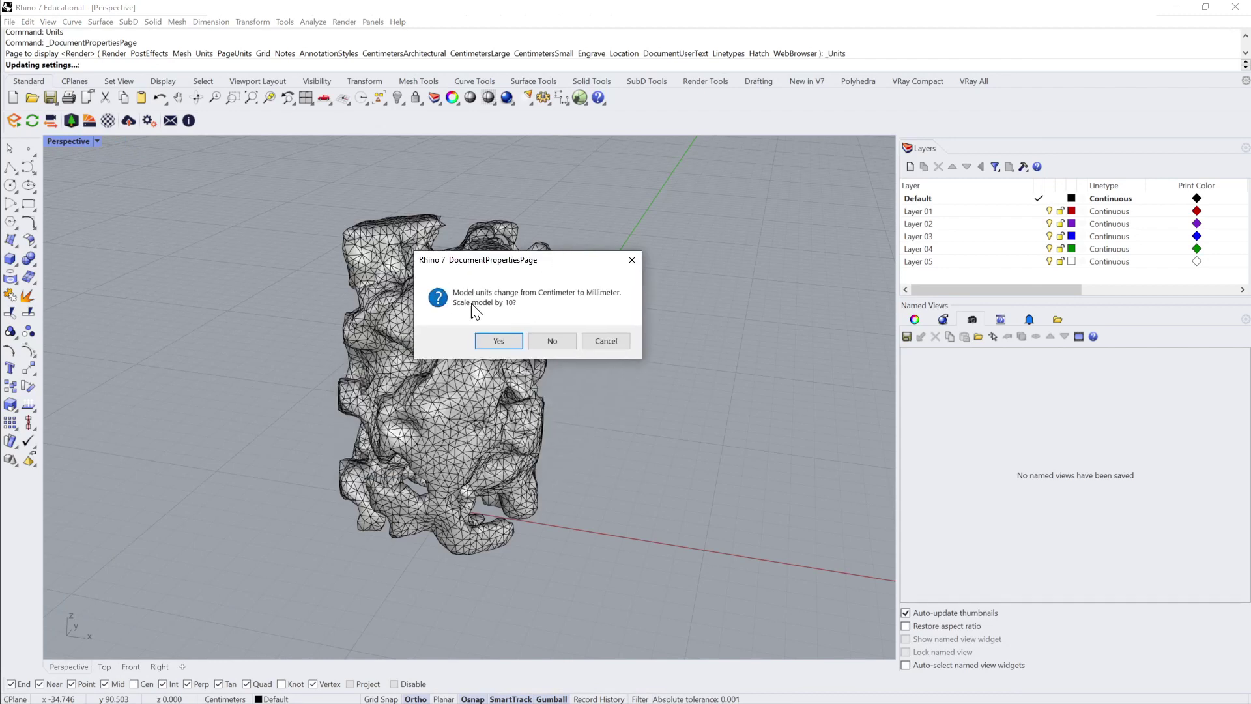
{"action": "left_click", "coordinate": [510, 342]}
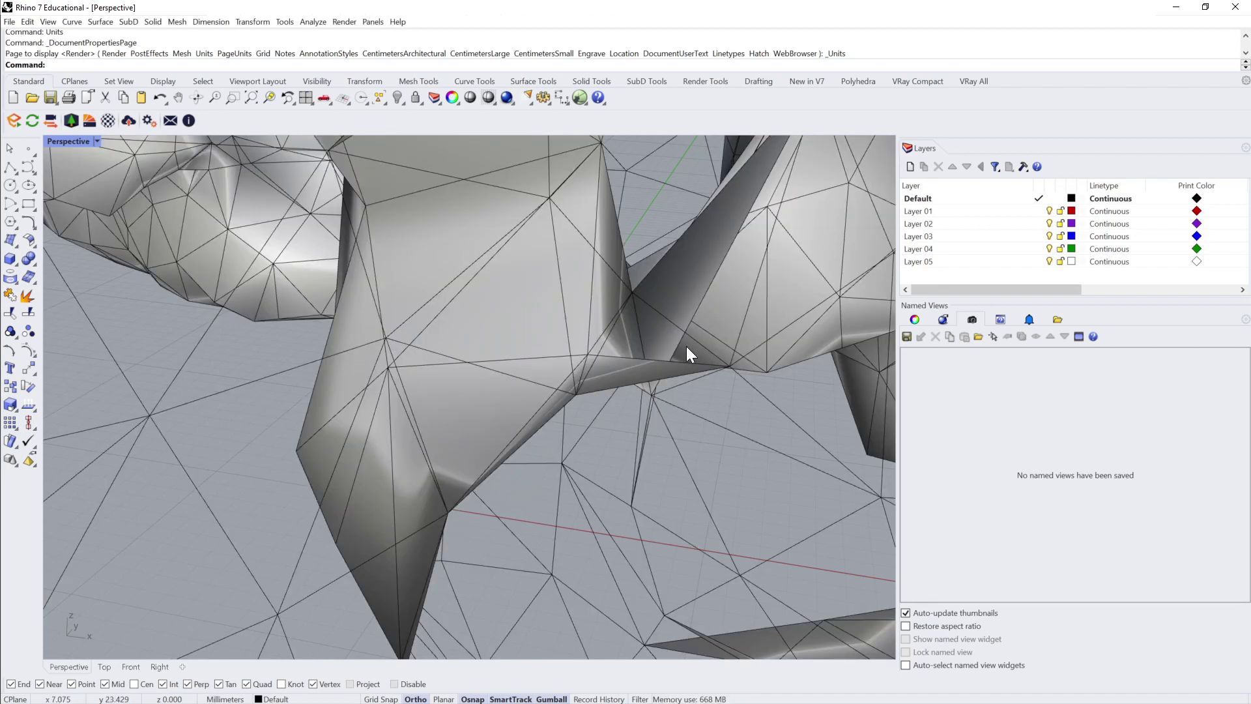
Create a new bounding box around the rescaled mesh and measure its height with the Distance command
{"action": "type", "text": "Z"}
{"action": "key", "text": "Return"}
{"action": "type", "text": "e"}
{"action": "key", "text": "Return"}
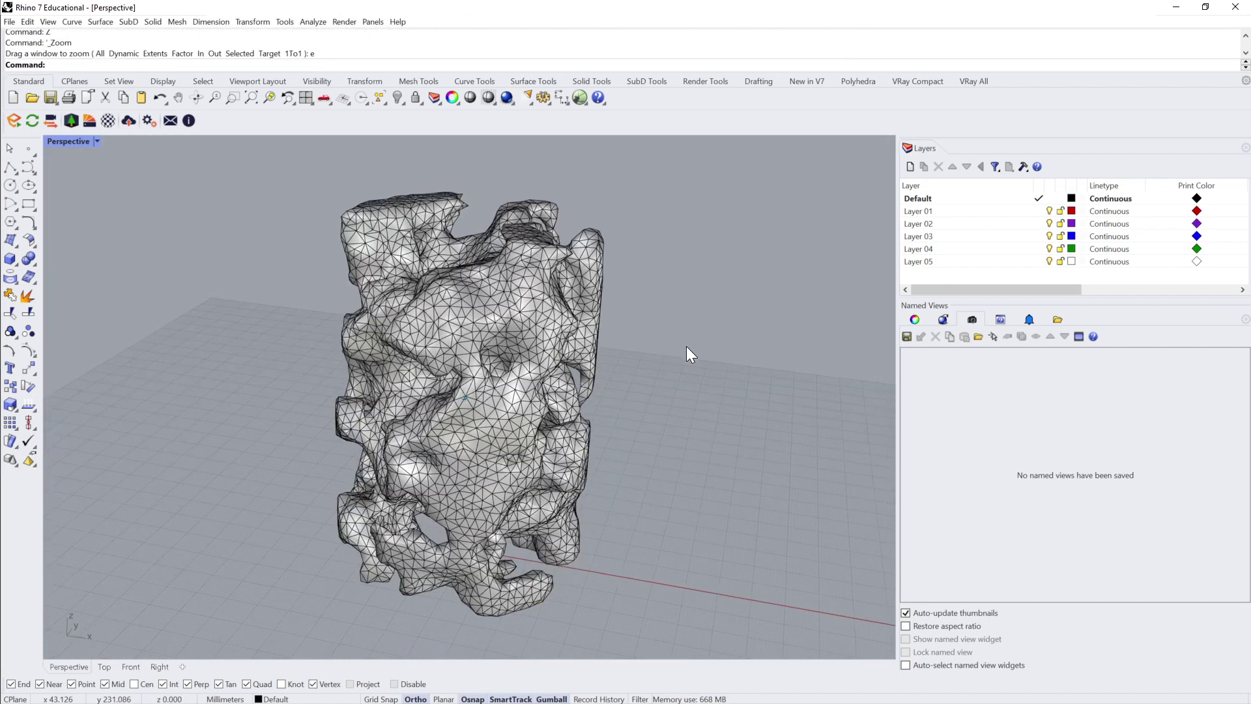
{"action": "left_click", "coordinate": [551, 333]}
{"action": "type", "text": "BoundingBox"}
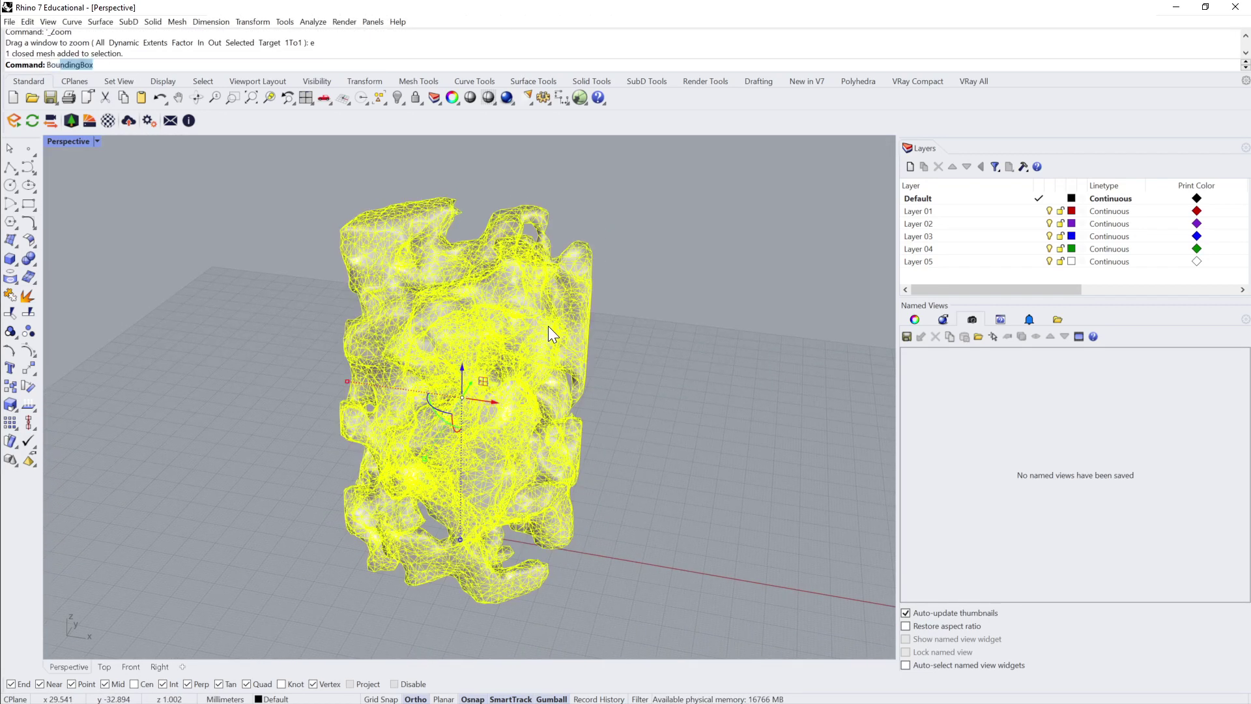
{"action": "key", "text": "Return"}
{"action": "key", "text": "Return"}
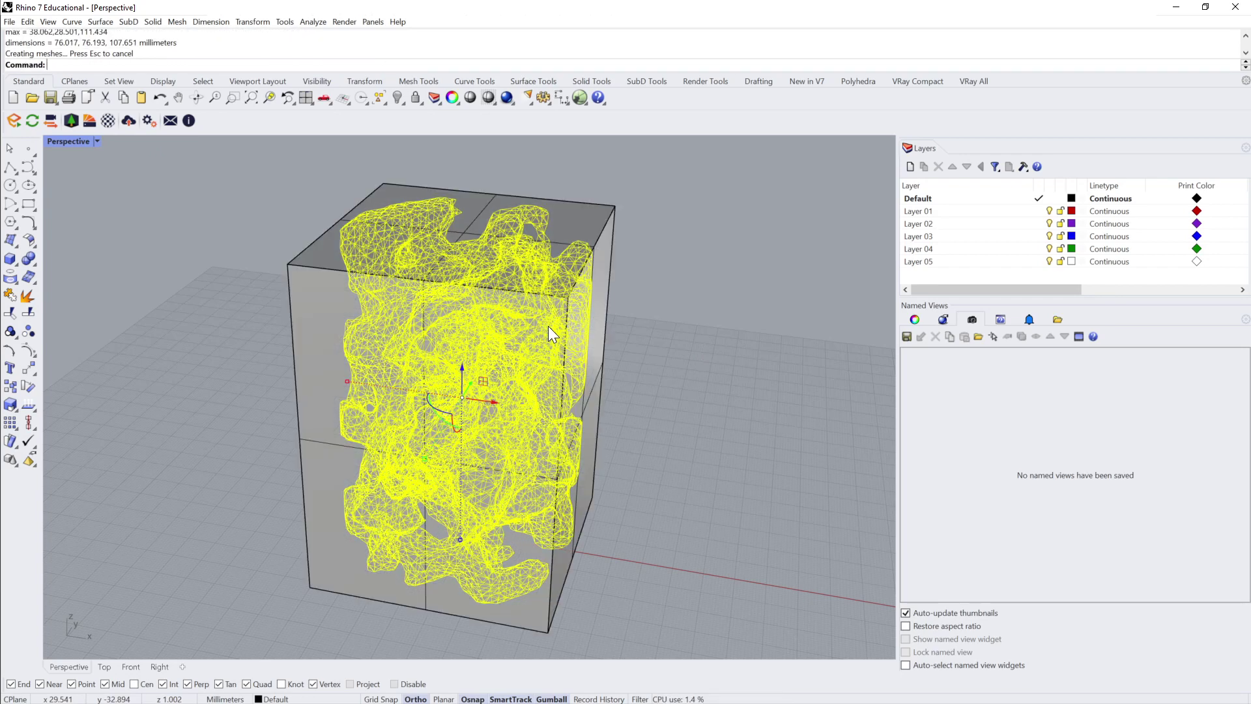
{"action": "type", "text": "Distance"}
{"action": "key", "text": "Return"}
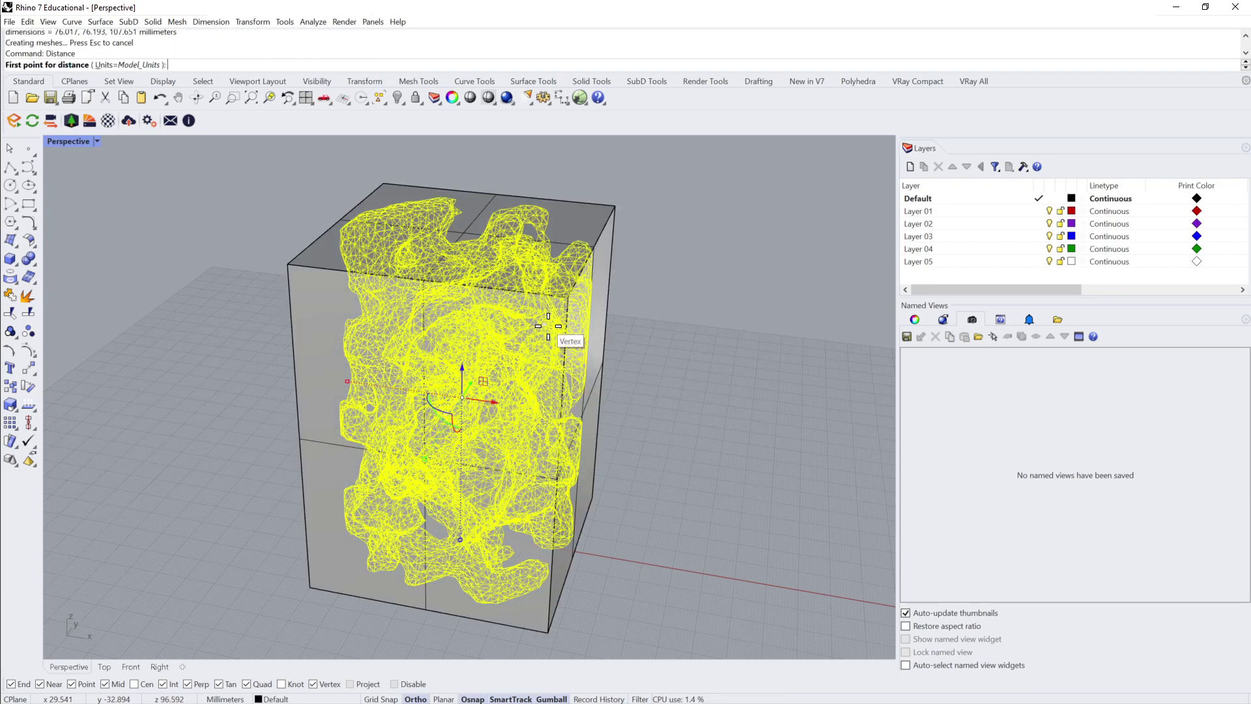
{"action": "left_click", "coordinate": [596, 498]}
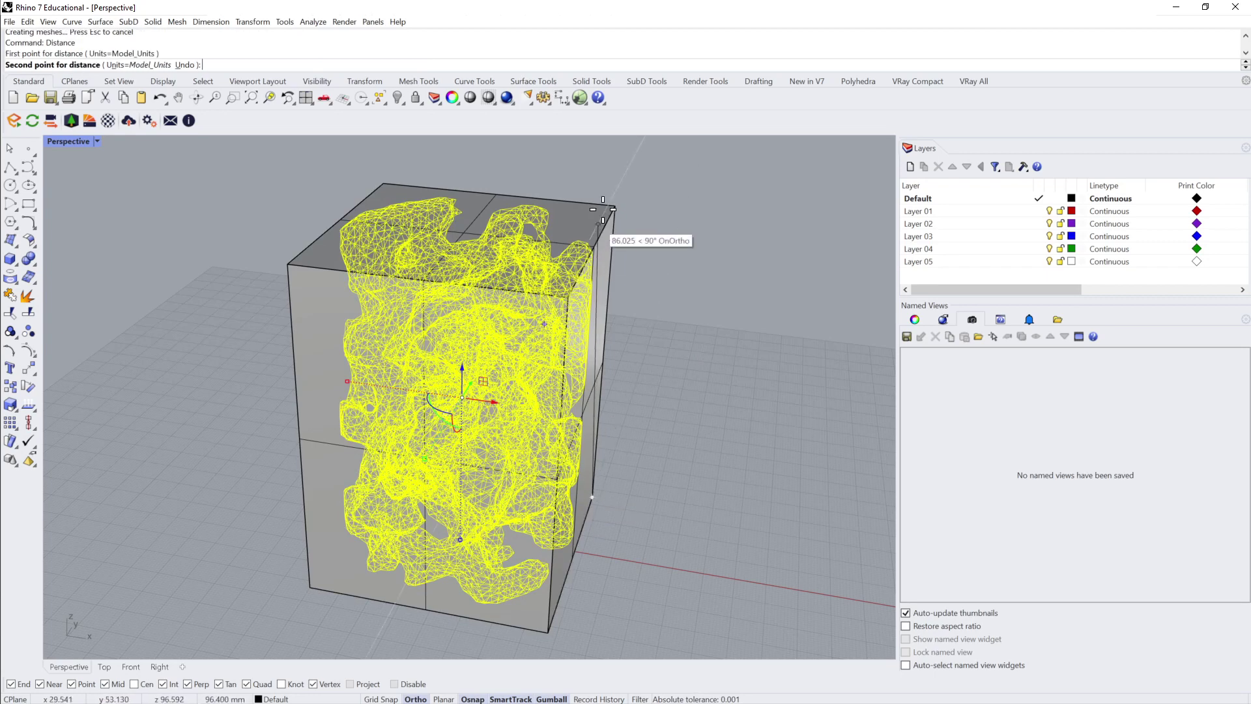
{"action": "left_click", "coordinate": [615, 207]}
Deselect the mesh and delete its bounding box
{"action": "left_click", "coordinate": [654, 246]}
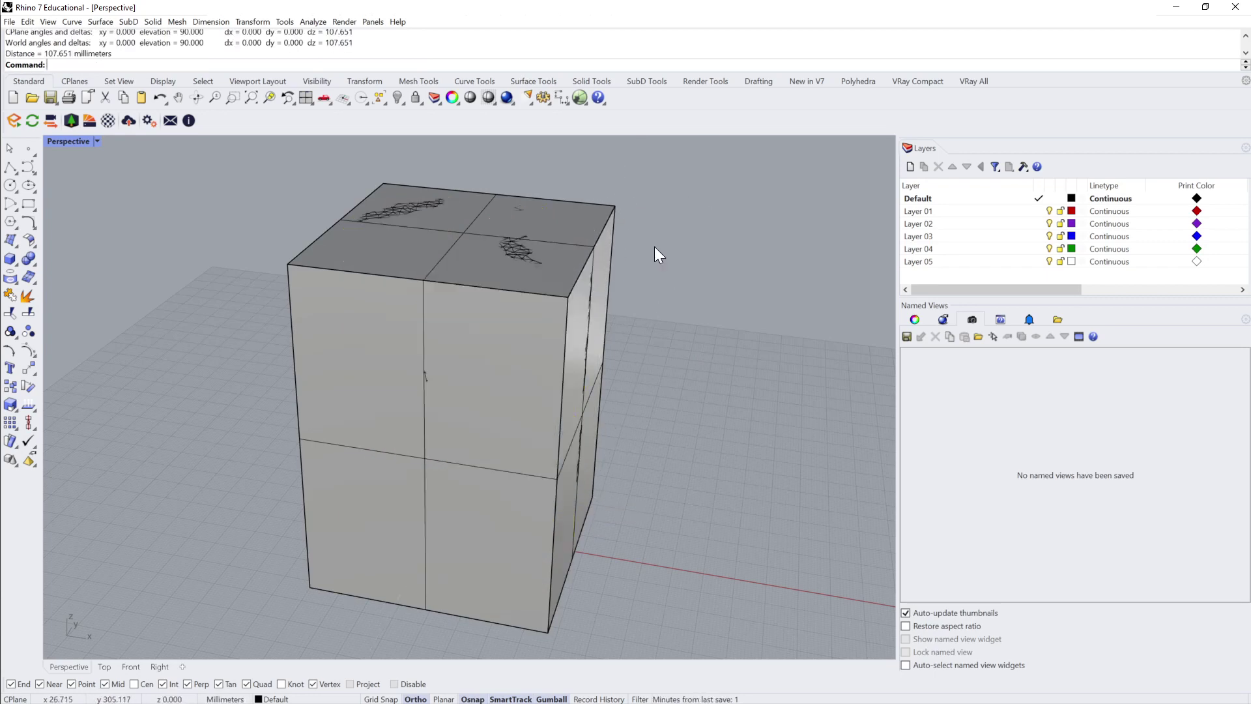
{"action": "left_click", "coordinate": [585, 225]}
{"action": "key", "text": "Delete"}
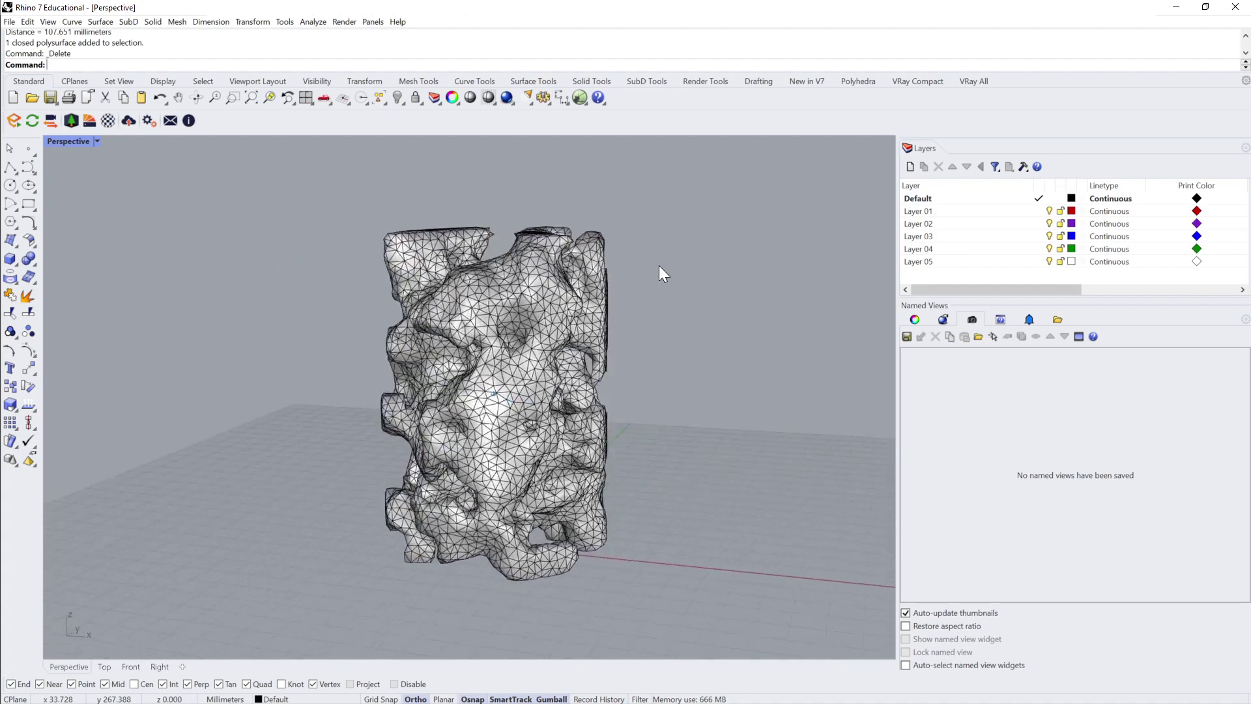
Select the rescaled mesh and start exporting only the selection, with STL (Stereolithography) as the file type
{"action": "left_click", "coordinate": [542, 299]}
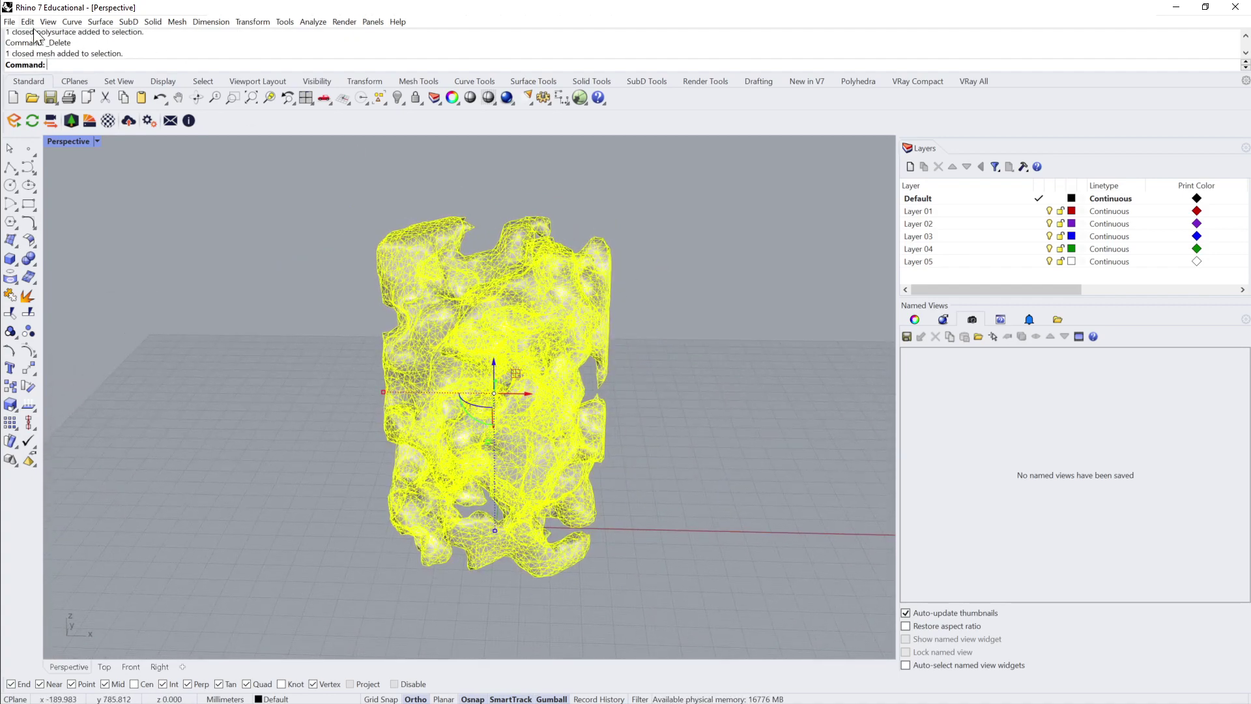
{"action": "left_click", "coordinate": [9, 22]}
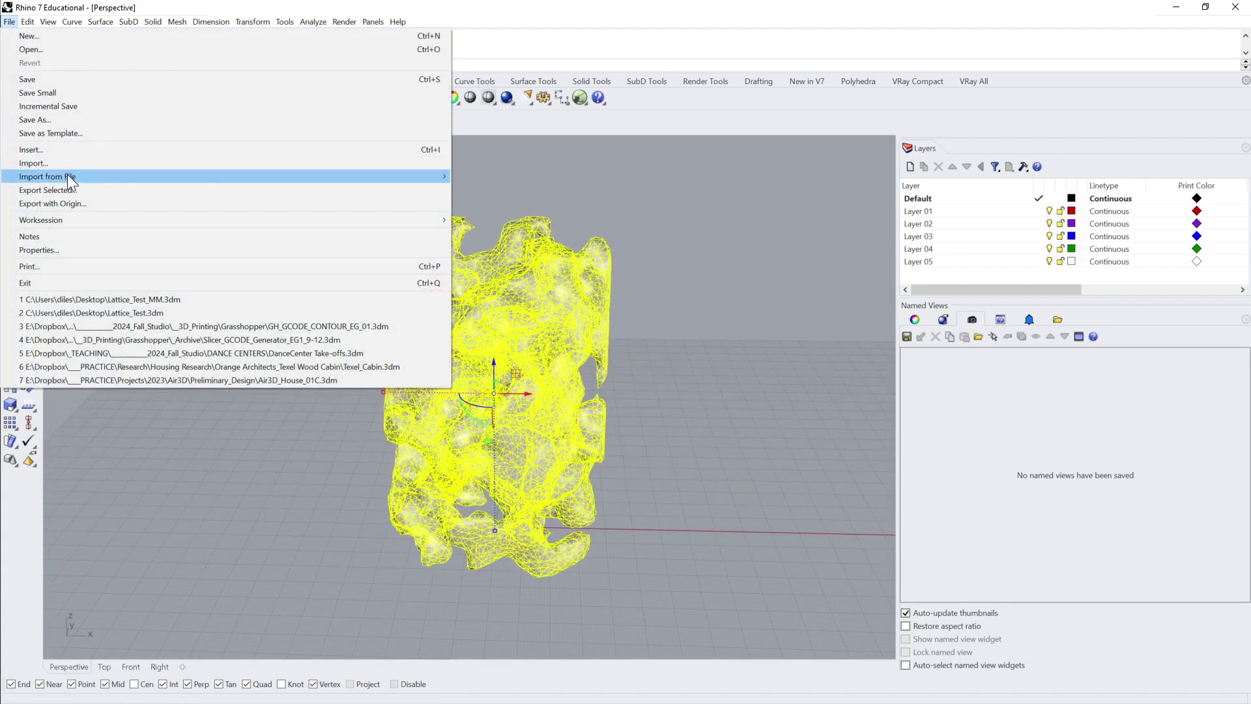
{"action": "left_click", "coordinate": [73, 190]}
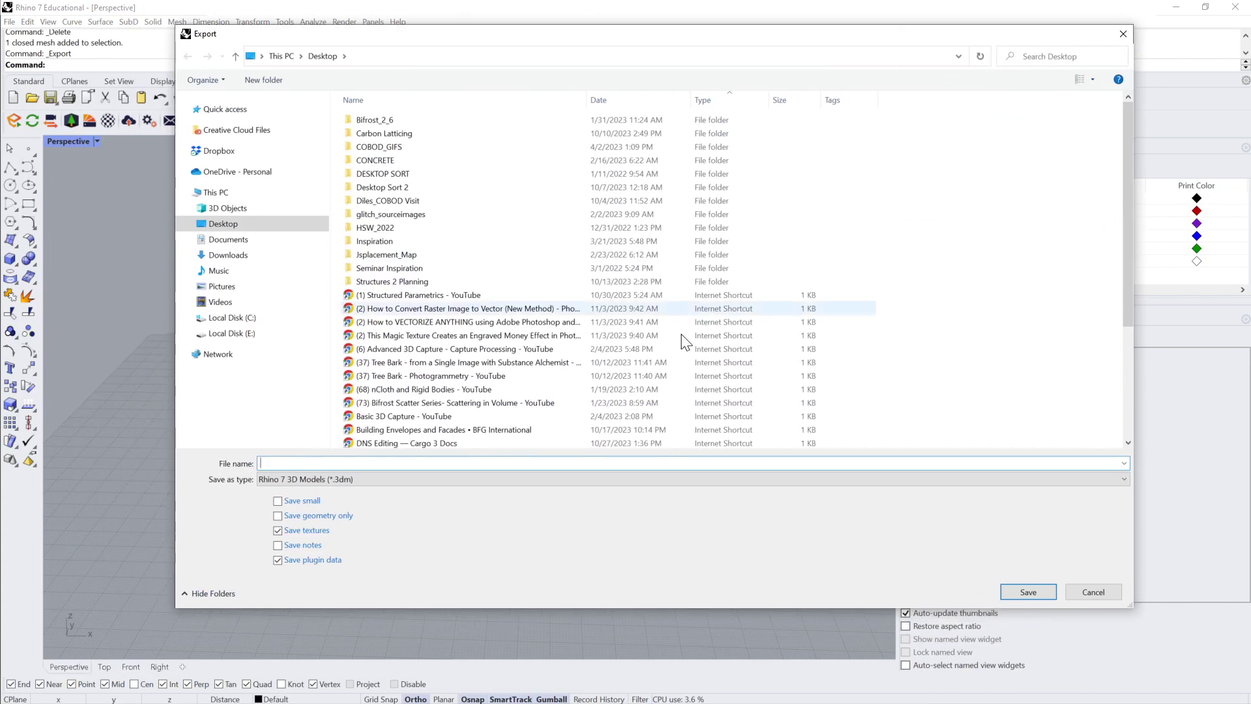
{"action": "left_click", "coordinate": [433, 481]}
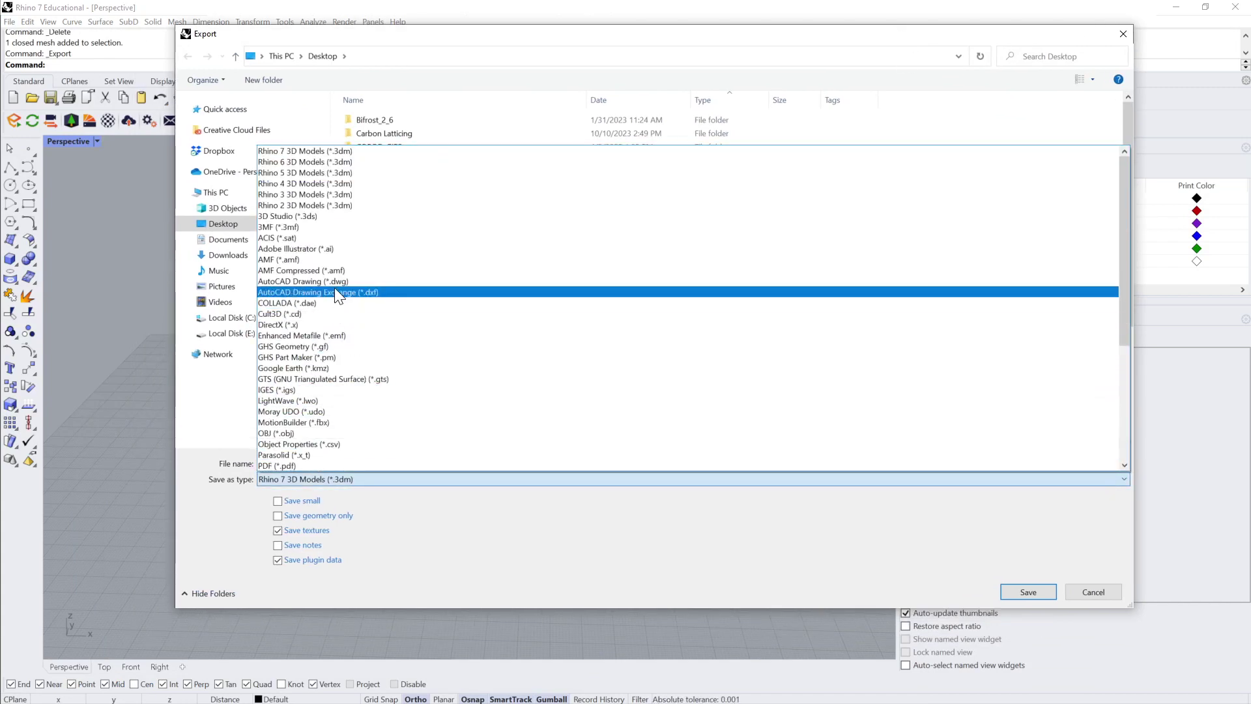
{"action": "scroll", "coordinate": [334, 337], "scroll_direction": "down", "scroll_amount": 5}
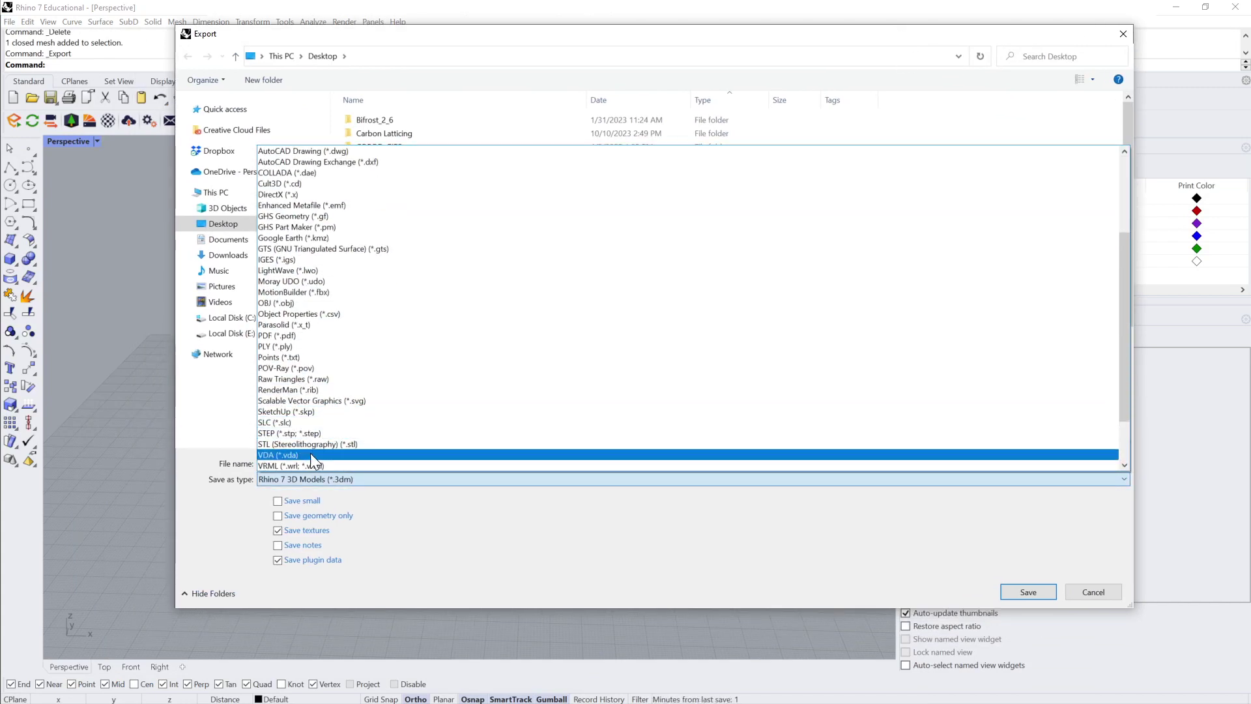
{"action": "left_click", "coordinate": [308, 411]}
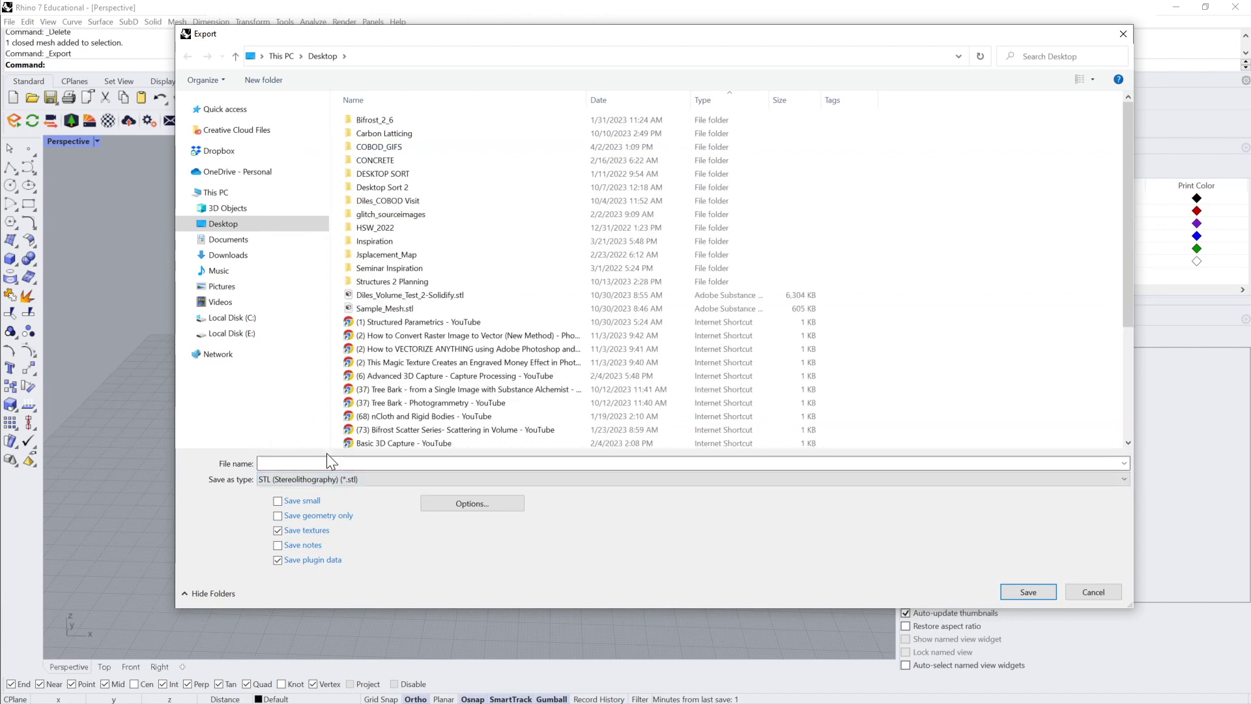
Name the export Test_4_Carbon and save it to the Desktop as a binary STL with open objects included
{"action": "type", "text": "Test"}
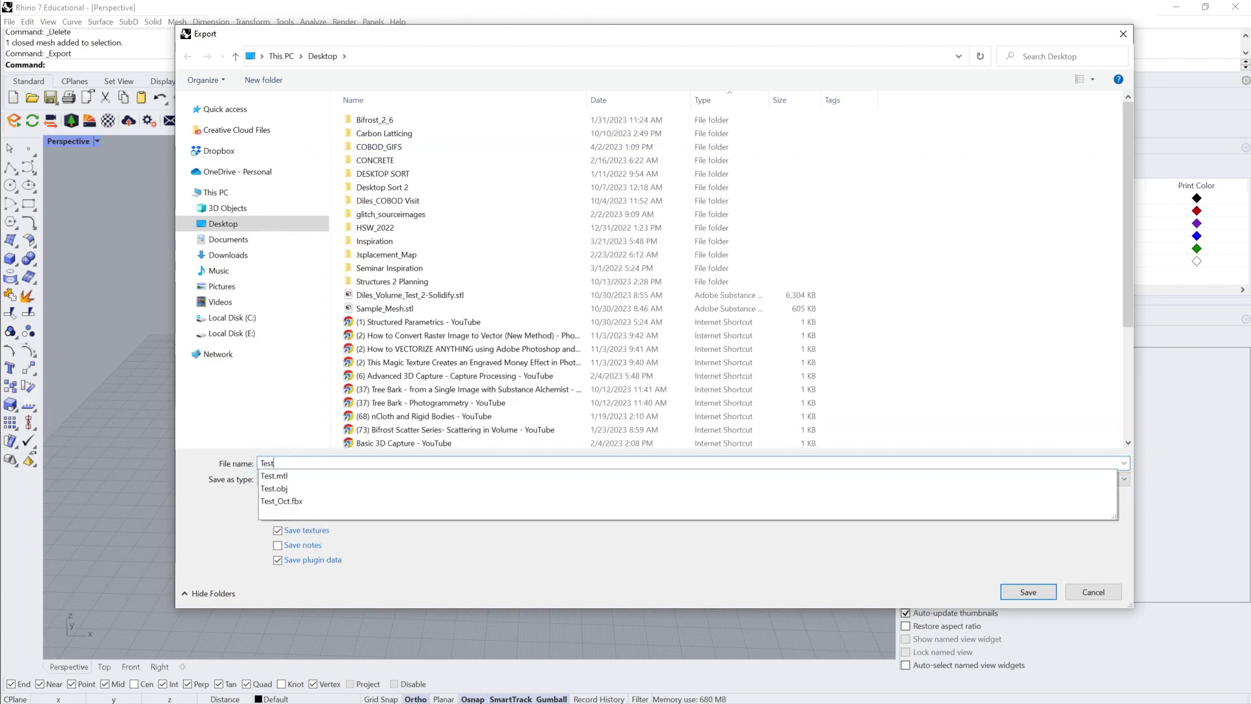
{"action": "type", "text": "_2"}
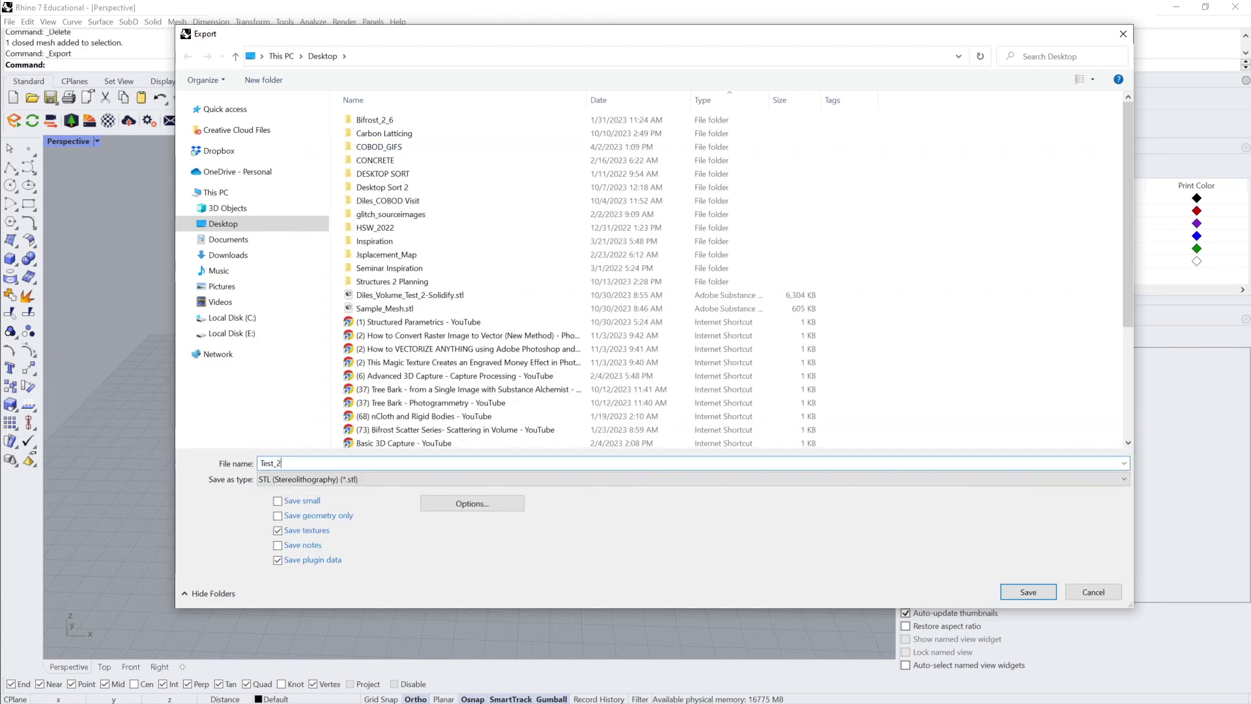
{"action": "key", "text": "BackSpace"}
{"action": "type", "text": "4_Carbon"}
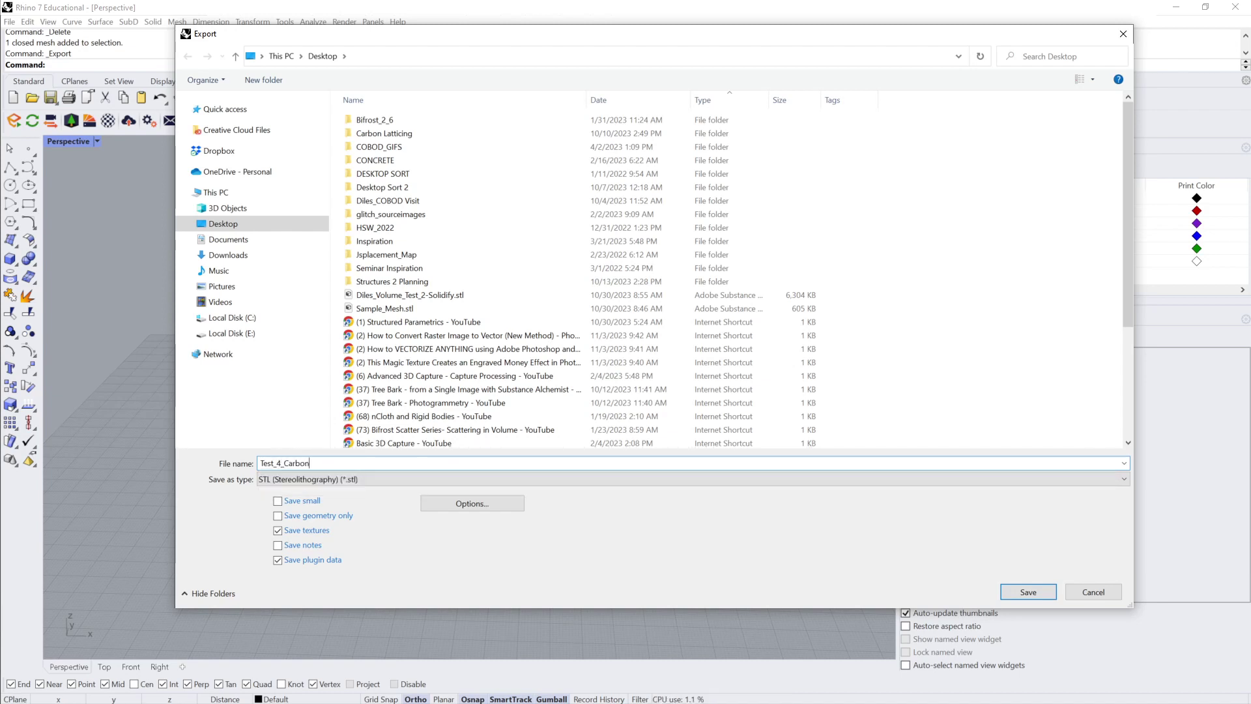
{"action": "left_click", "coordinate": [1042, 590]}
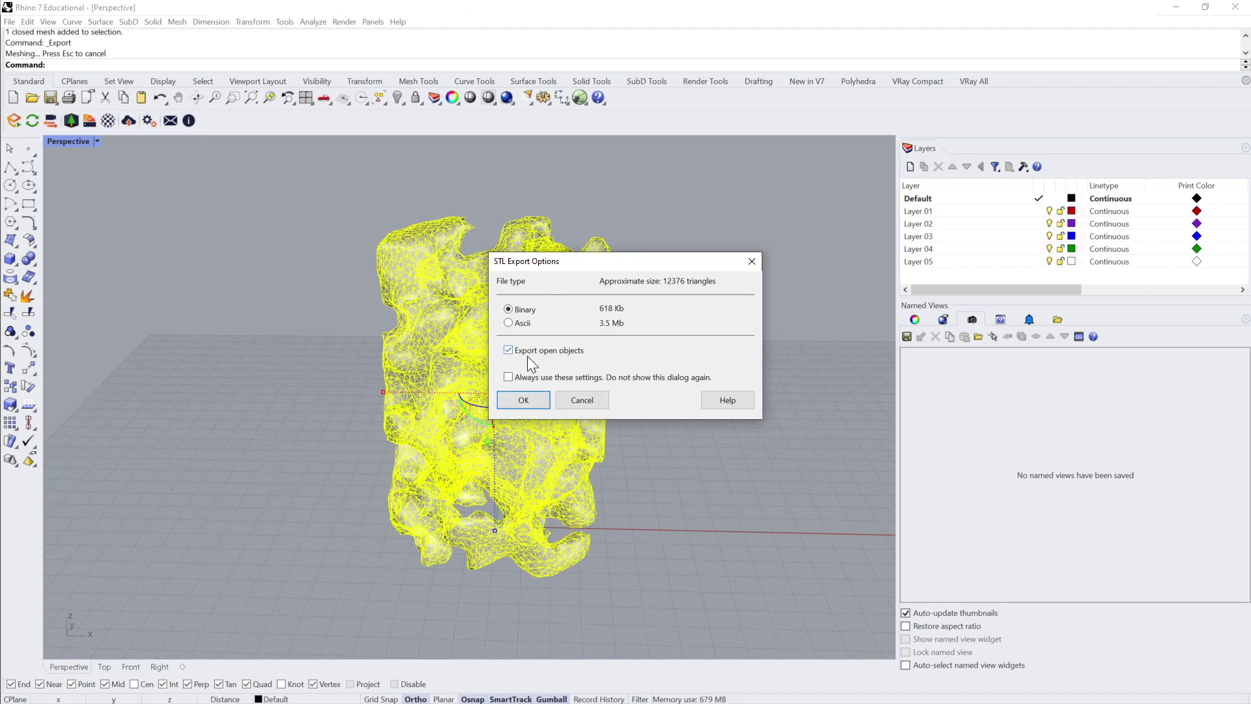
{"action": "left_click", "coordinate": [523, 400]}
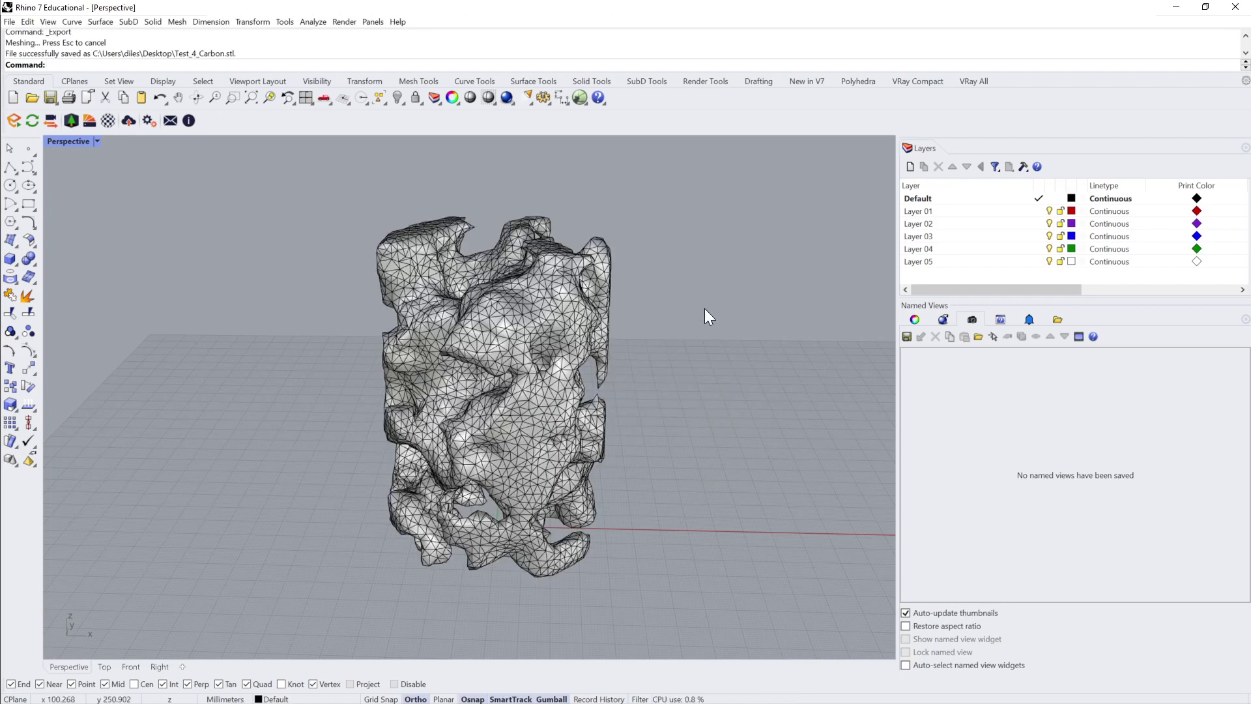
Select the mesh and check its object type in the object properties
{"action": "left_click", "coordinate": [593, 316]}
{"action": "left_click", "coordinate": [914, 319]}
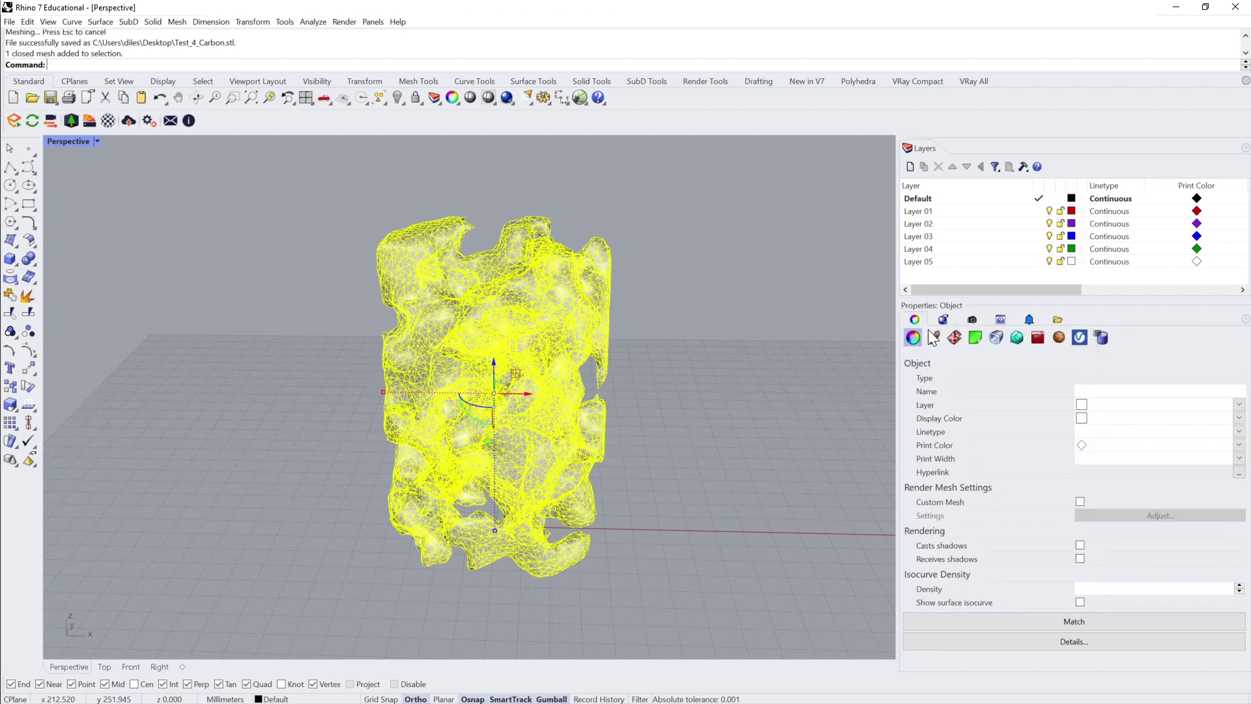
{"action": "left_click", "coordinate": [777, 323]}
{"action": "left_click", "coordinate": [468, 287]}
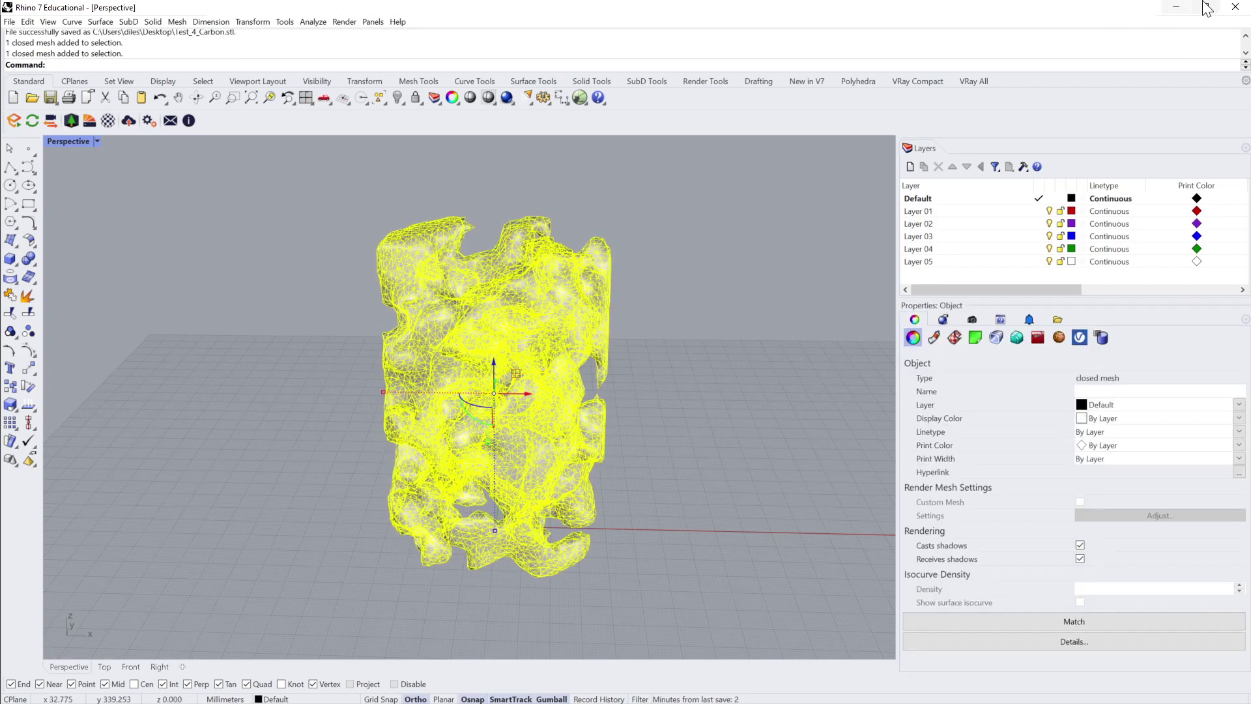
Switch to Carbon Design Engine in the browser, name the new design Video_Test and set its material to Other
{"action": "left_click", "coordinate": [1176, 8]}
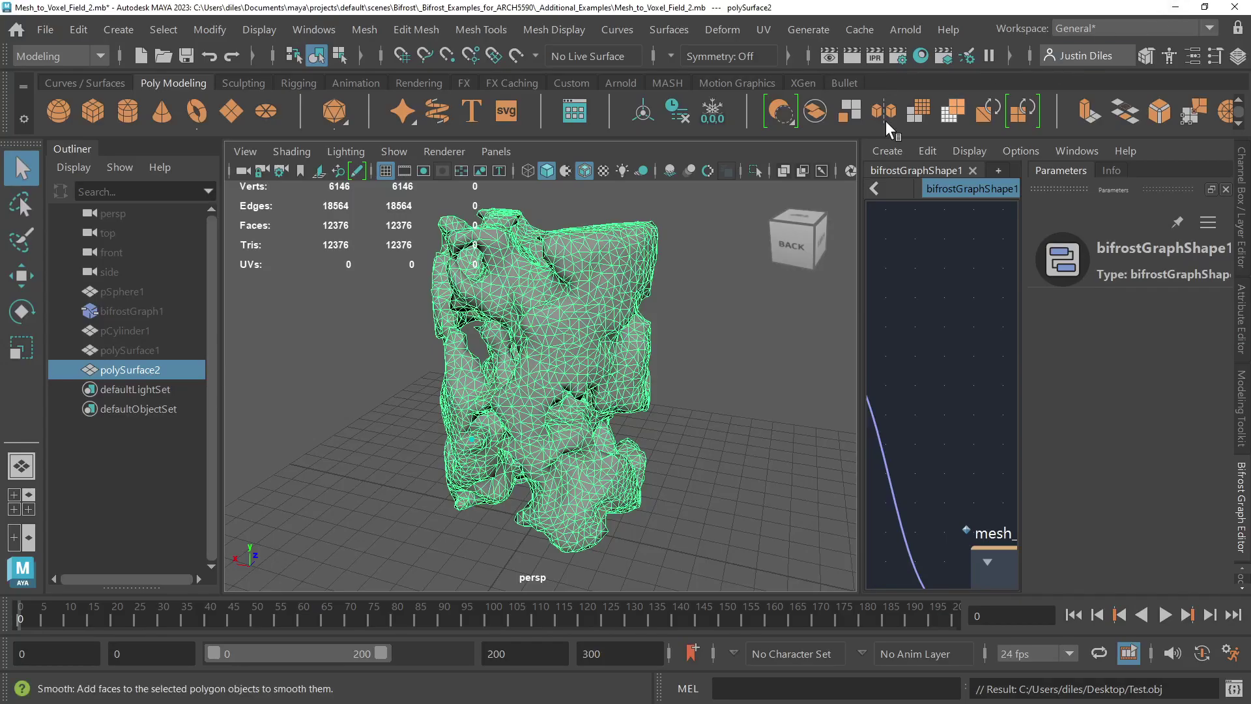
{"action": "left_click", "coordinate": [1176, 8]}
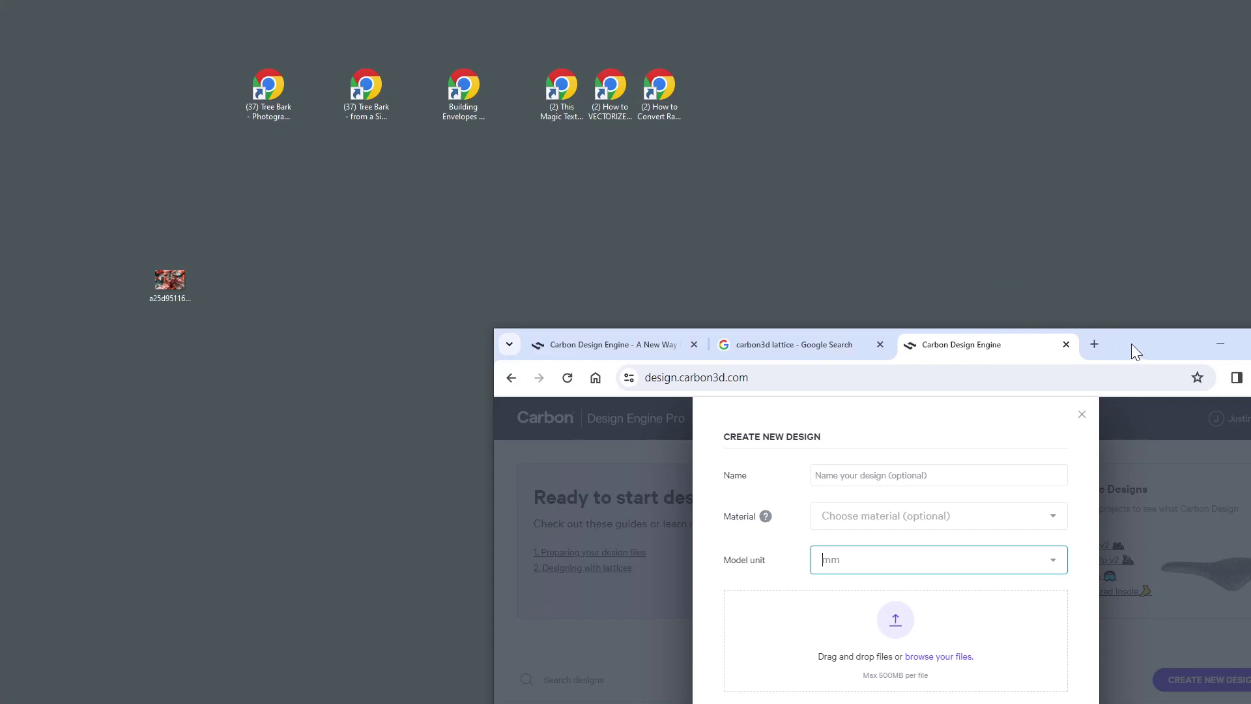
{"action": "left_click_drag", "start_coordinate": [1132, 345], "coordinate": [1163, 263]}
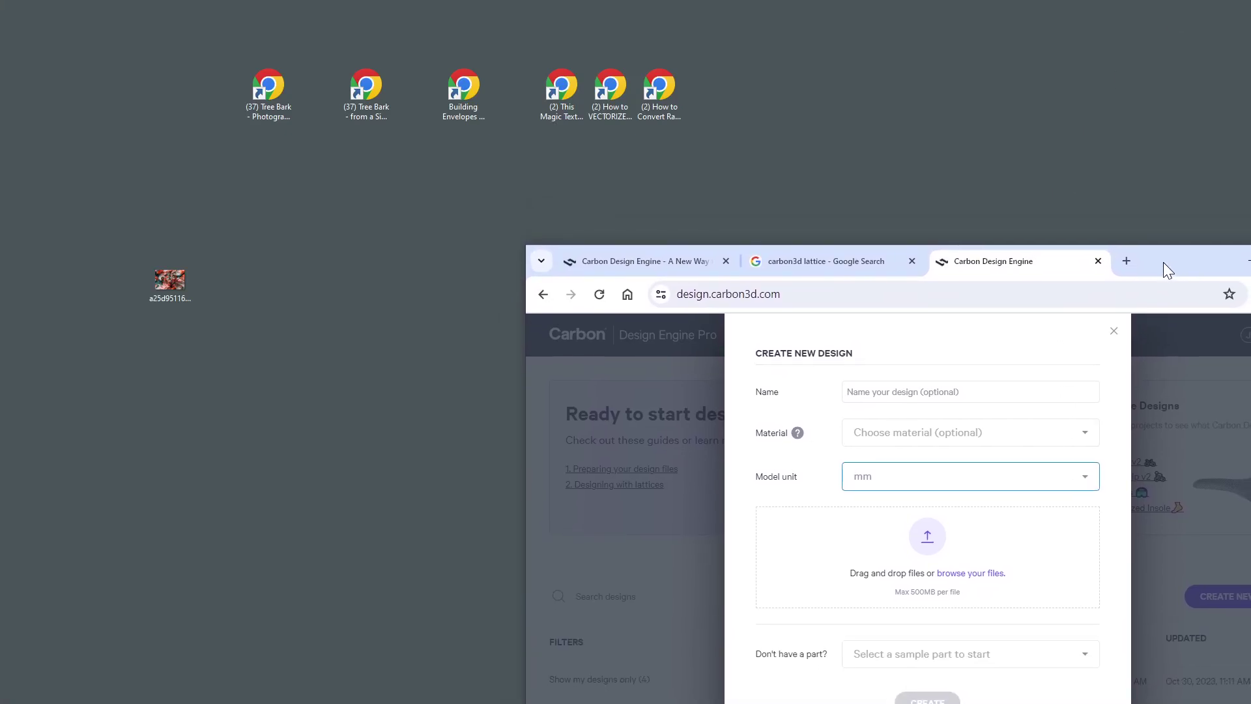
{"action": "left_click", "coordinate": [970, 391]}
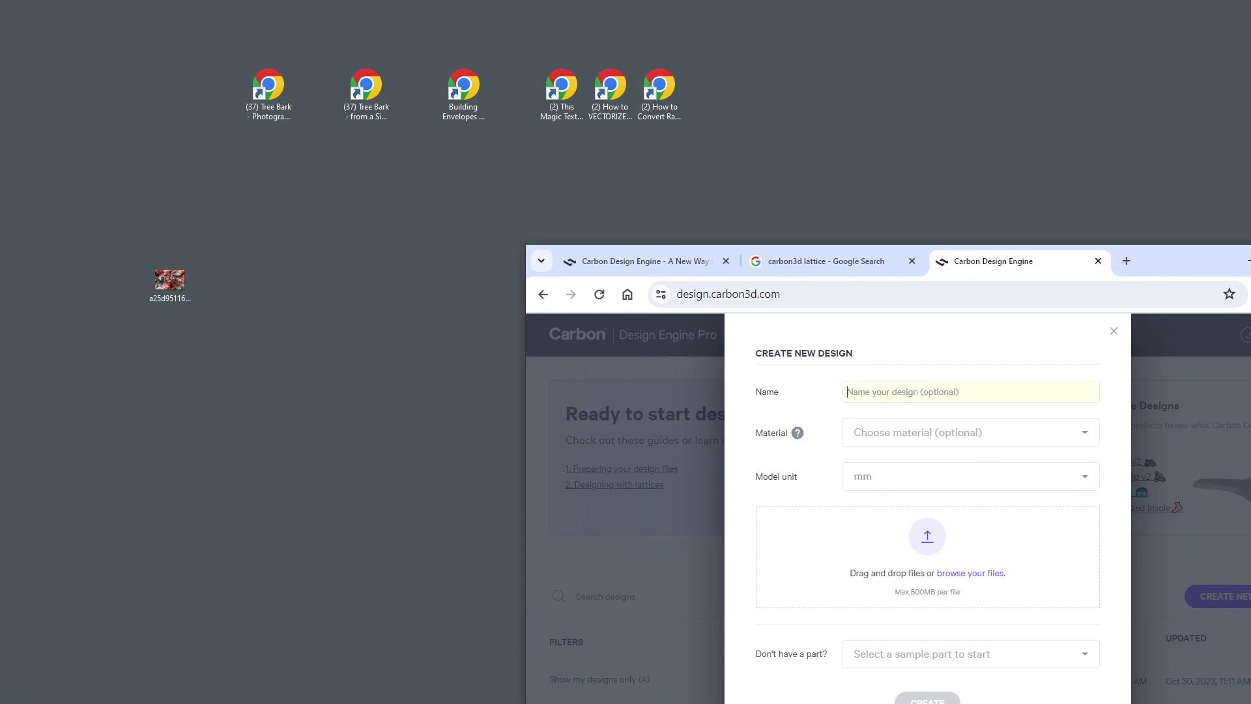
{"action": "type", "text": "Video_Test"}
{"action": "left_click", "coordinate": [949, 440]}
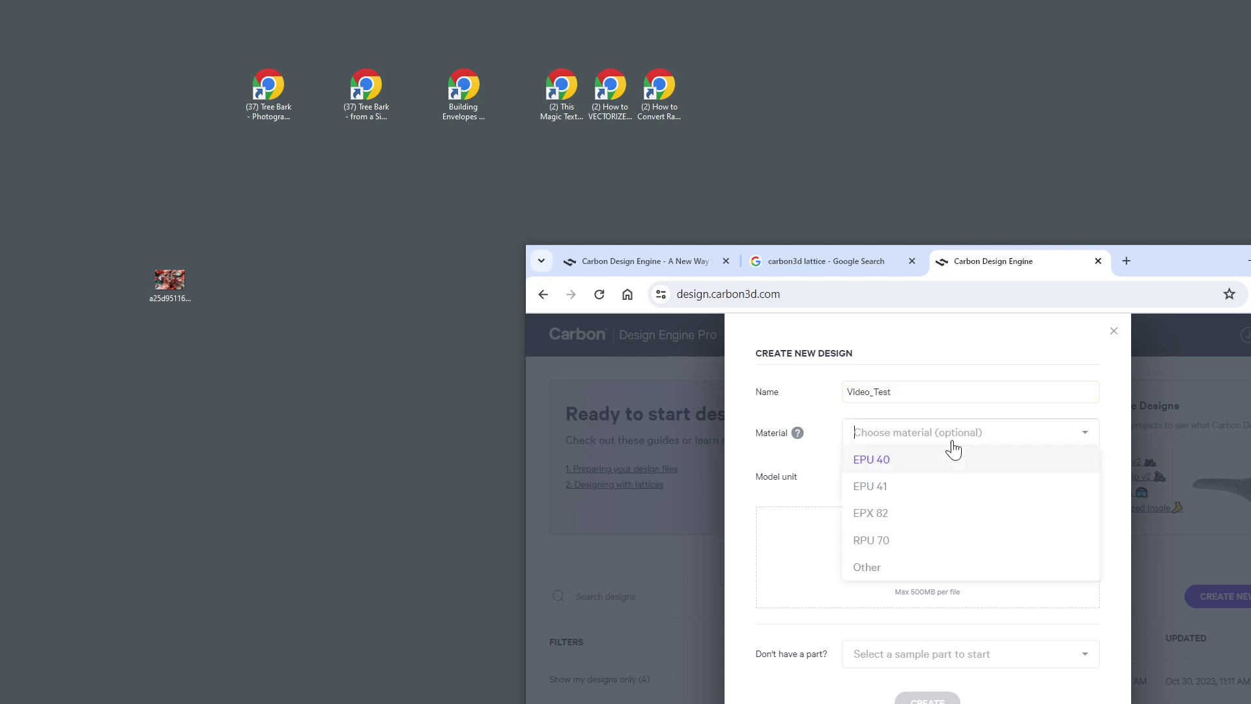
{"action": "left_click", "coordinate": [896, 571]}
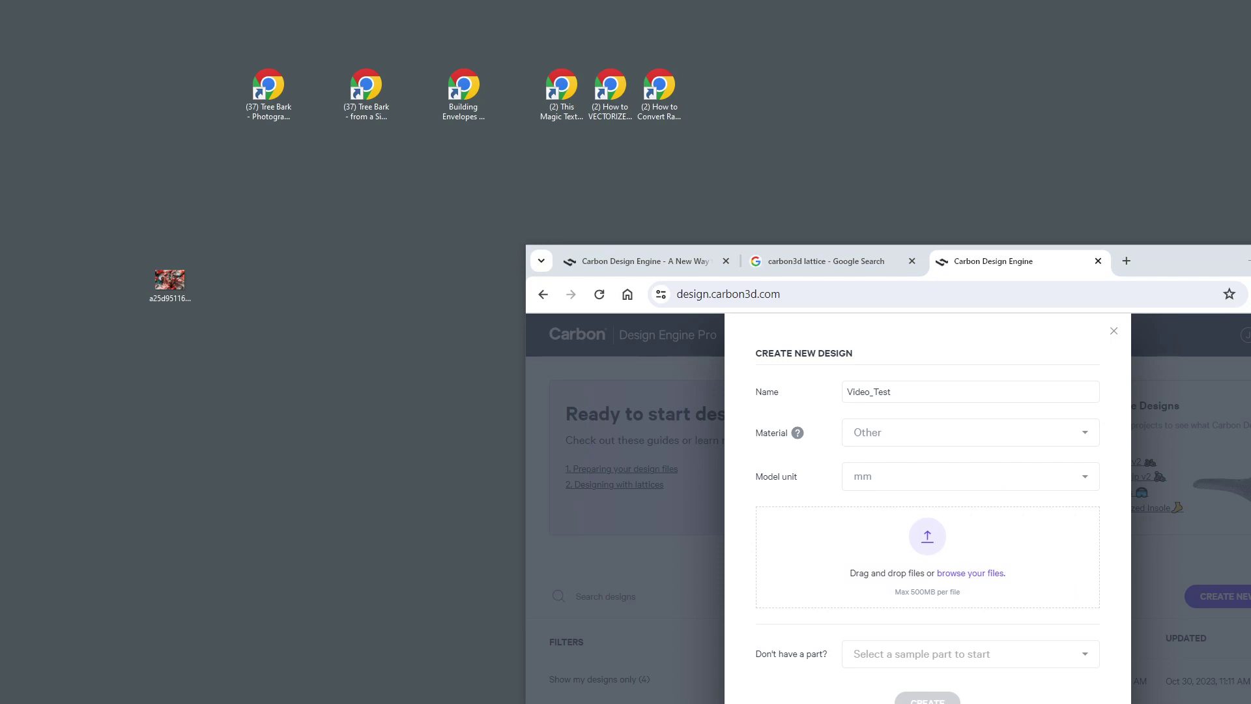
Add Test_4_Carbon.stl from the Desktop folder to the new design and create it
{"action": "key", "text": "alt+Tab"}
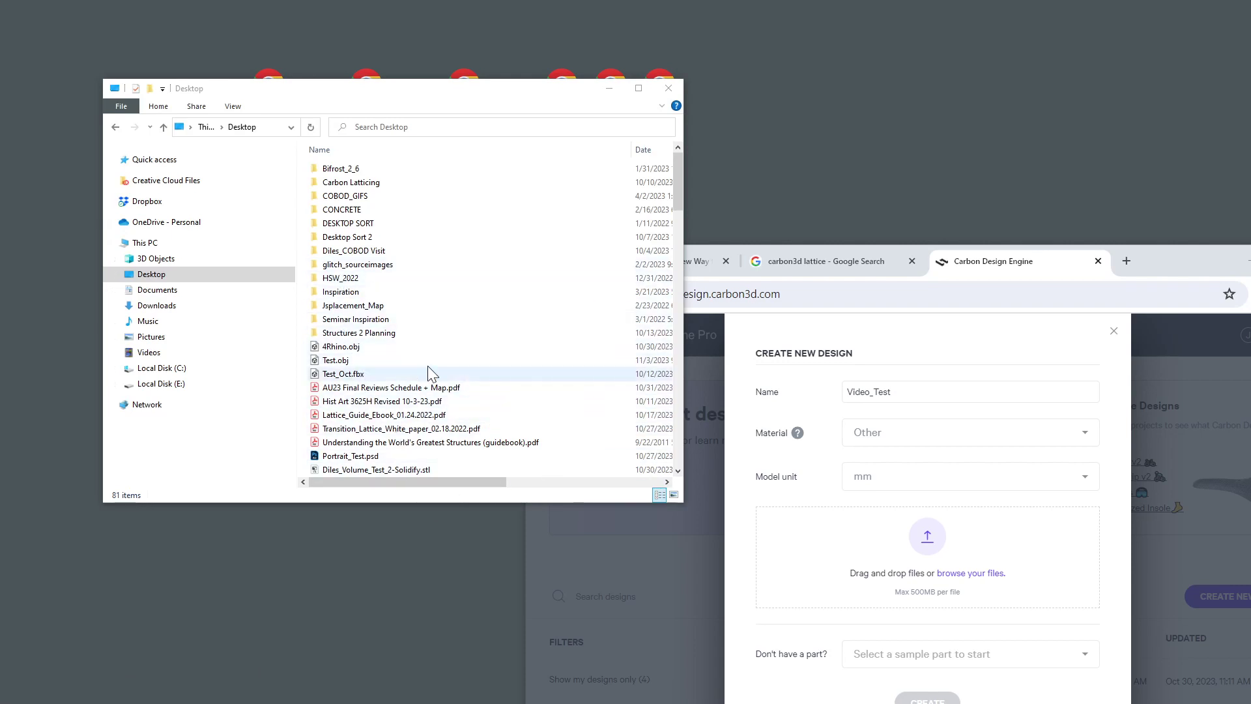
{"action": "scroll", "coordinate": [430, 355], "scroll_direction": "down", "scroll_amount": 2}
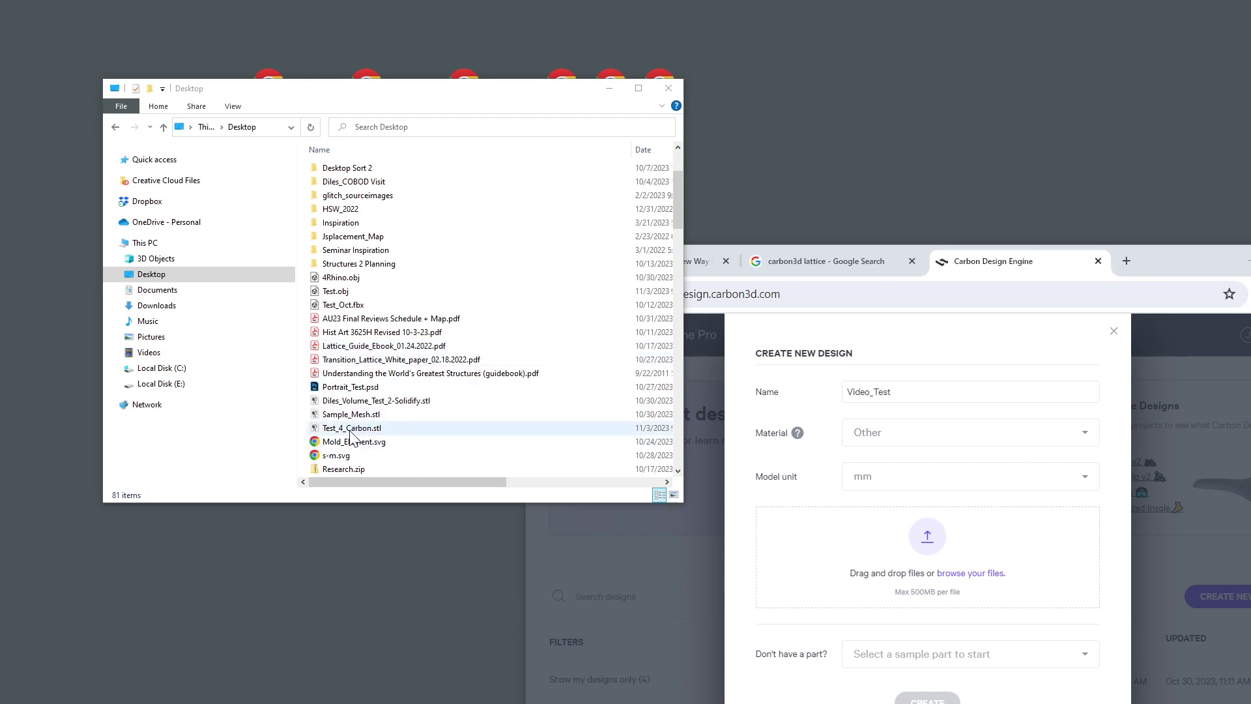
{"action": "left_click_drag", "start_coordinate": [352, 430], "coordinate": [941, 554]}
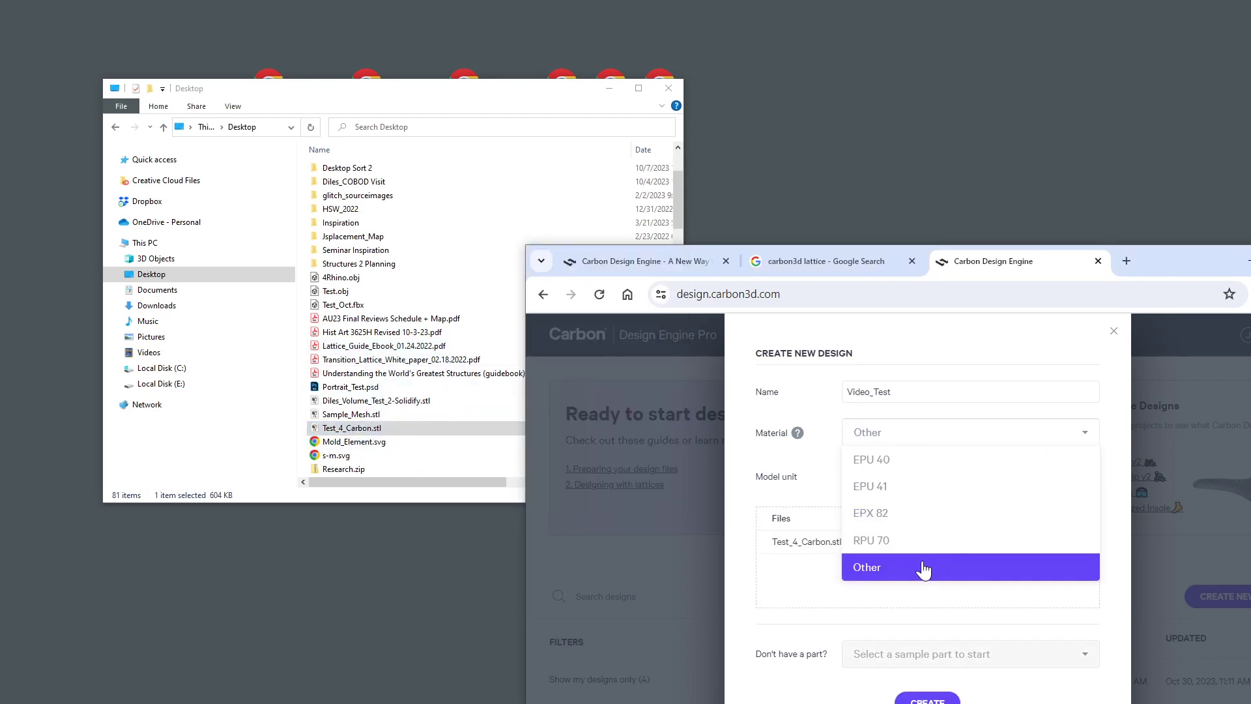
{"action": "left_click", "coordinate": [831, 580]}
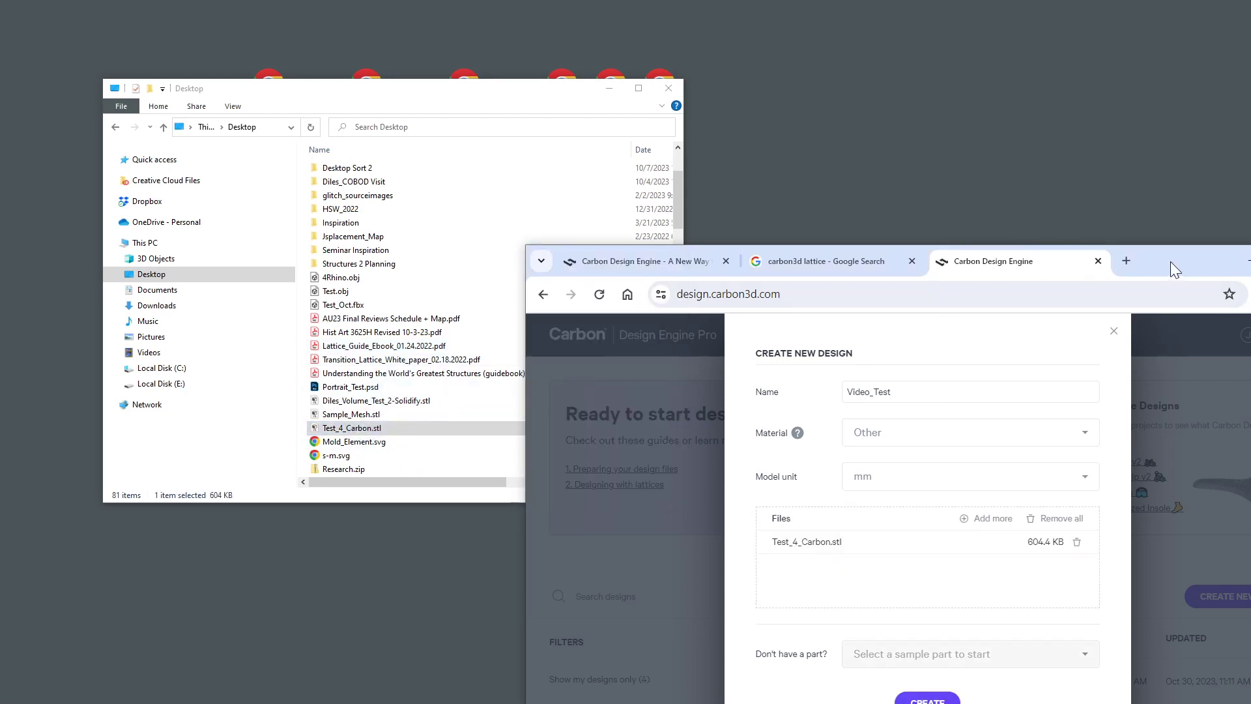
{"action": "left_click_drag", "start_coordinate": [1170, 261], "coordinate": [1172, 213]}
{"action": "left_click", "coordinate": [957, 663]}
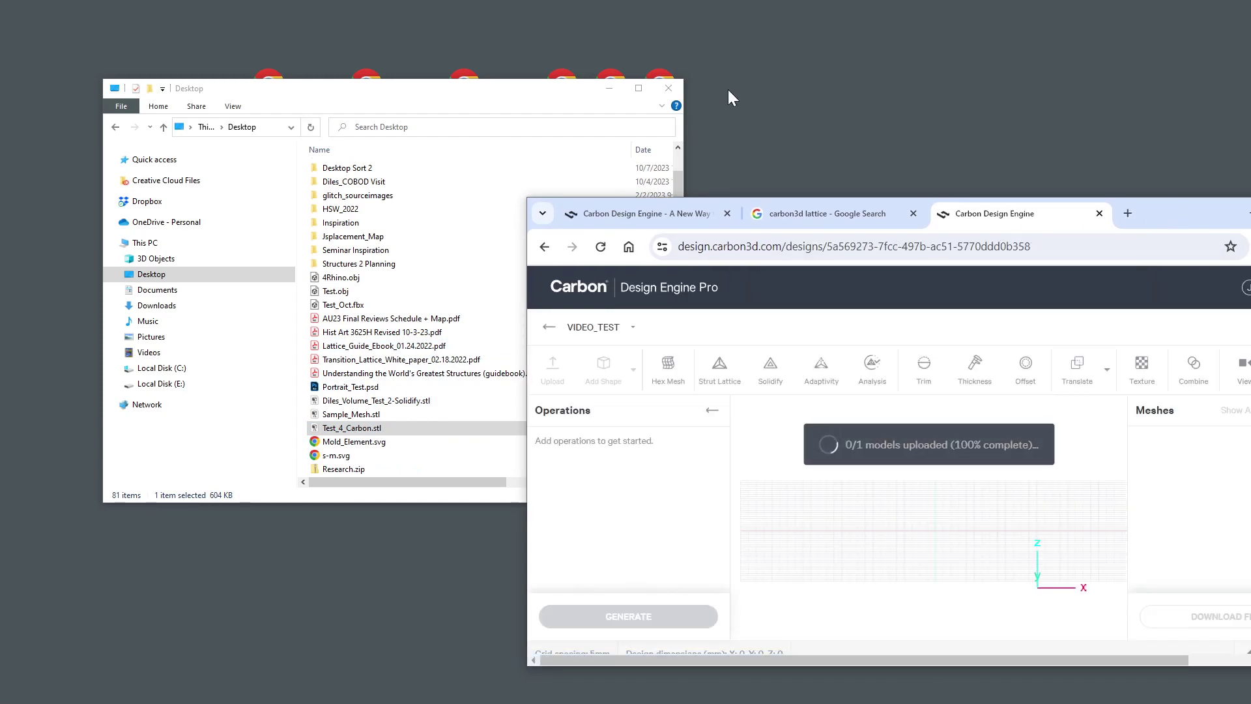
Clear away the file window, maximize the browser and examine the uploaded mesh from several angles
{"action": "left_click", "coordinate": [615, 95]}
{"action": "double_click", "coordinate": [1182, 212]}
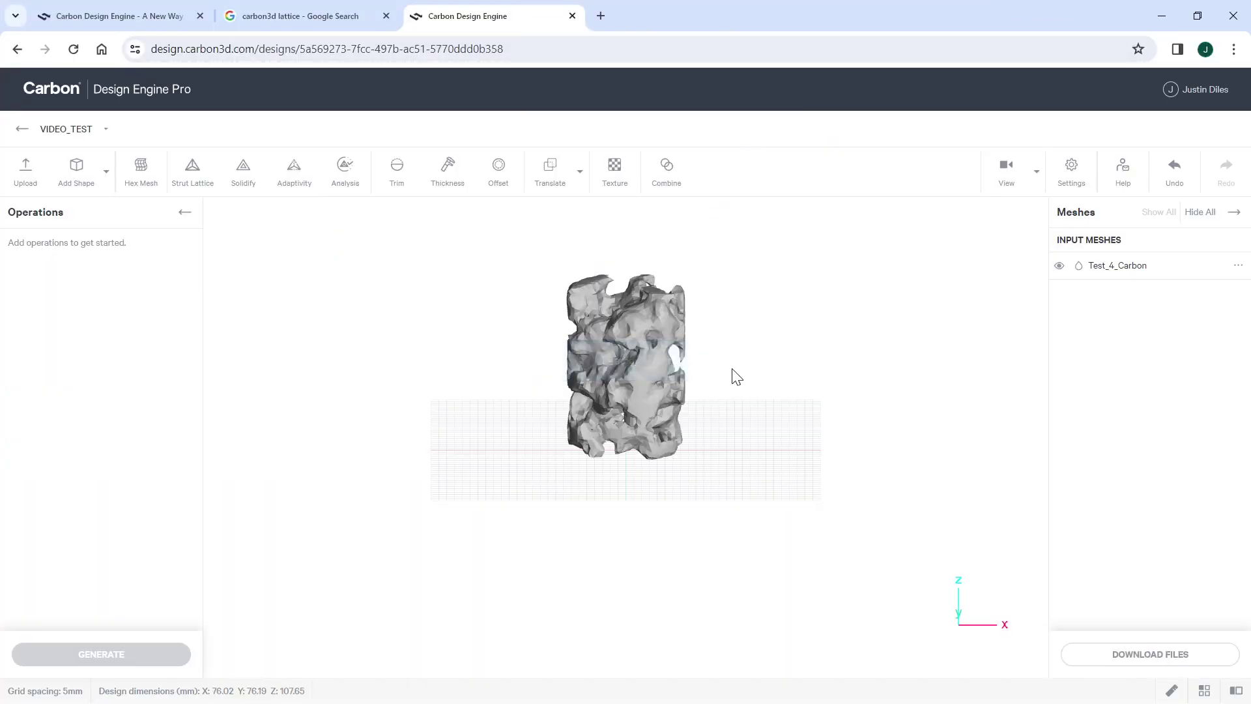
{"action": "scroll", "coordinate": [618, 376], "scroll_direction": "up", "scroll_amount": 5}
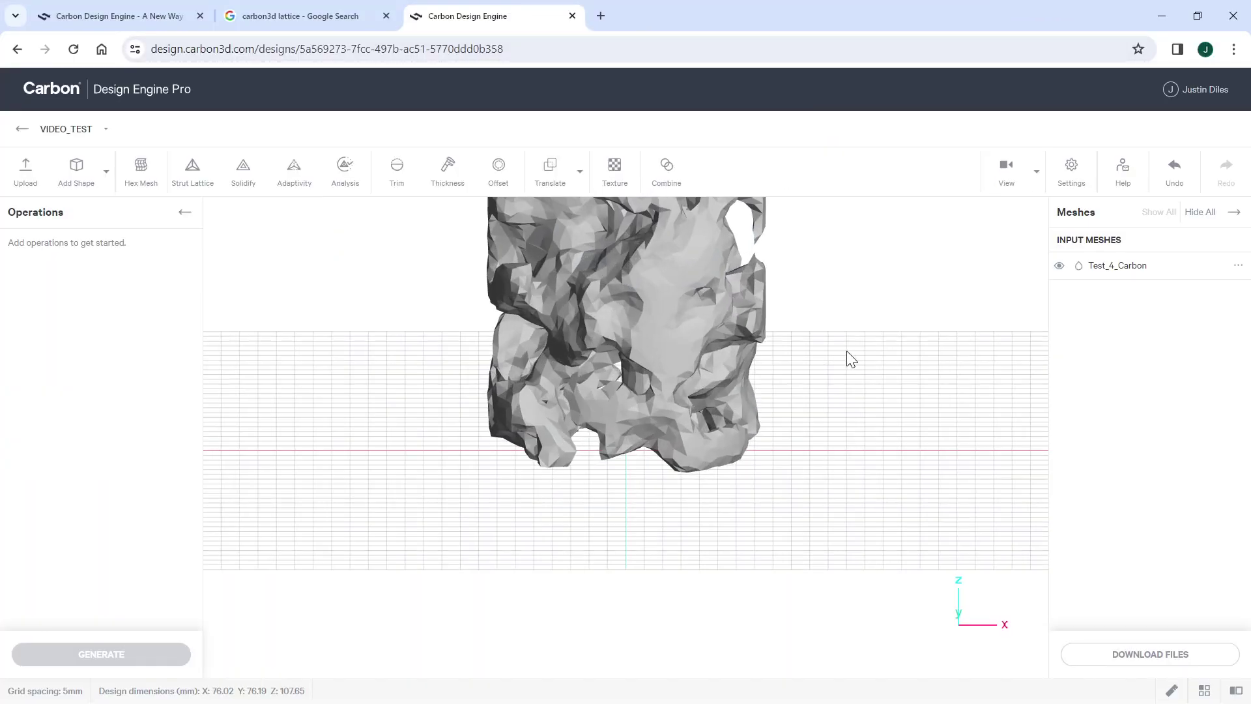
{"action": "left_click_drag", "start_coordinate": [846, 351], "coordinate": [640, 413]}
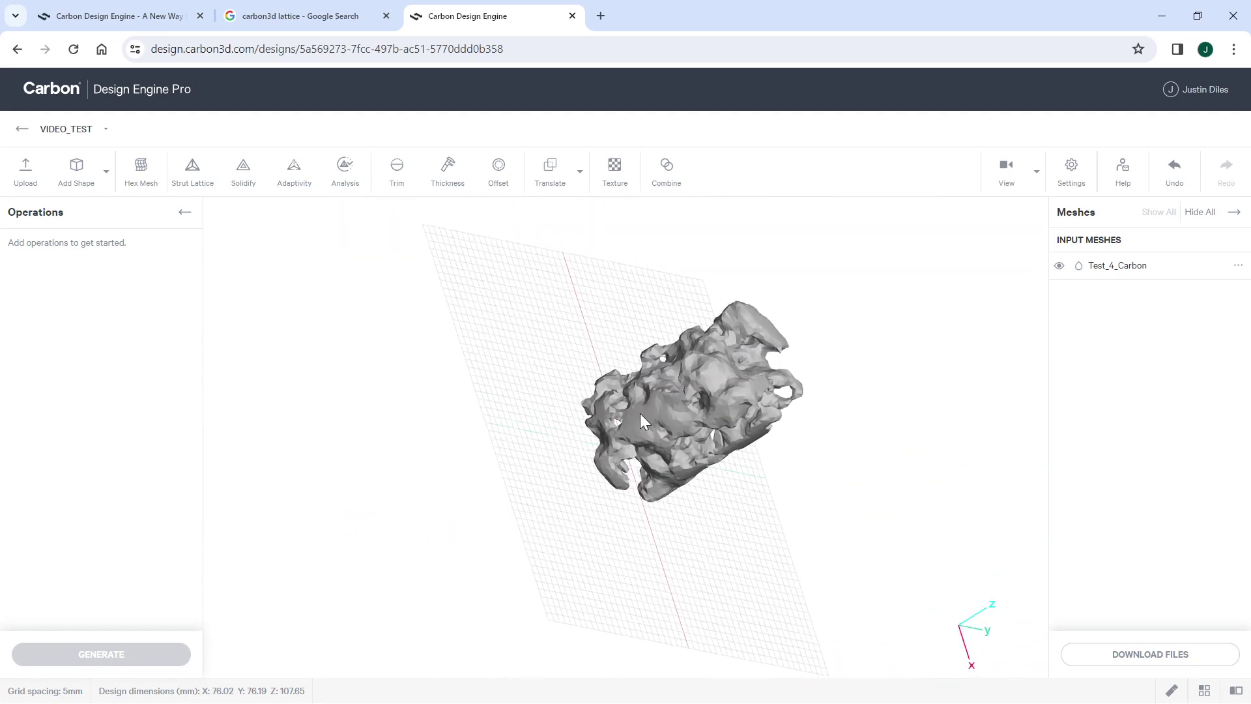
{"action": "left_click_drag", "start_coordinate": [780, 358], "coordinate": [592, 280]}
{"action": "scroll", "coordinate": [594, 300], "scroll_direction": "up", "scroll_amount": 6}
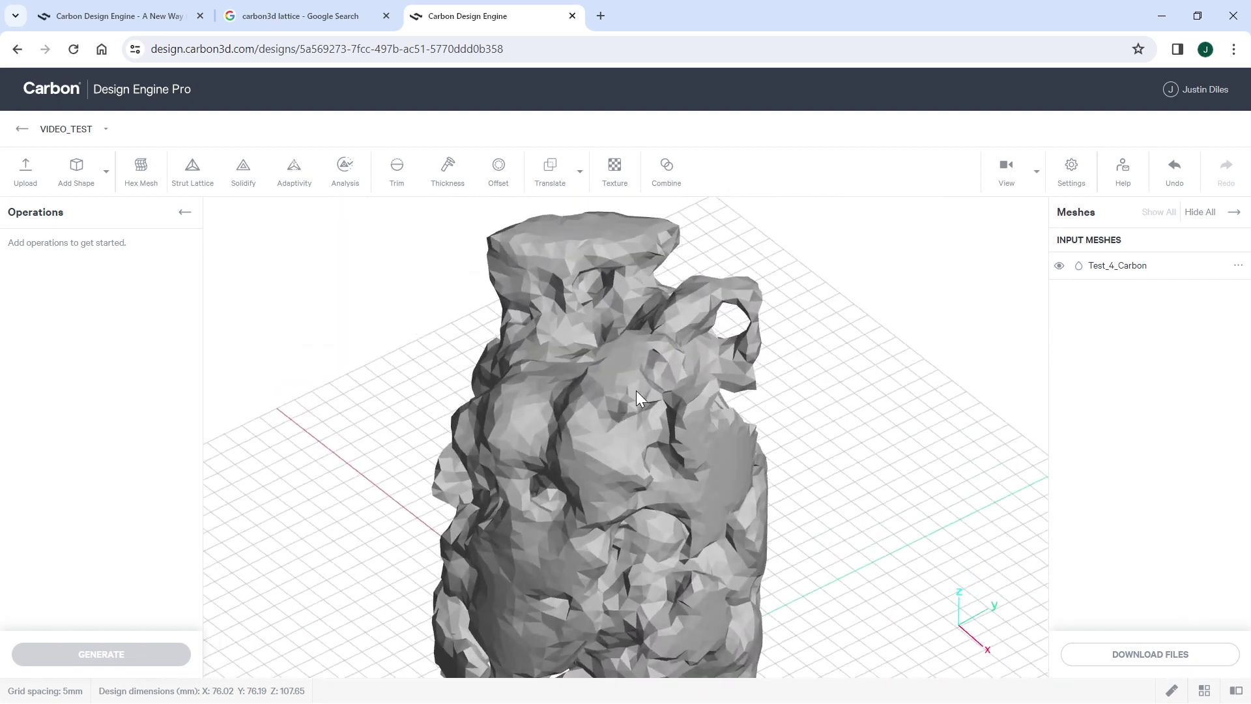
{"action": "mouse_move", "coordinate": [635, 393]}
{"action": "left_mouse_down"}
{"action": "mouse_move", "coordinate": [581, 412]}
{"action": "mouse_move", "coordinate": [604, 370]}
{"action": "mouse_move", "coordinate": [609, 408]}
{"action": "mouse_move", "coordinate": [632, 348]}
{"action": "mouse_move", "coordinate": [617, 406]}
{"action": "left_mouse_up"}
{"action": "left_click_drag", "start_coordinate": [633, 375], "coordinate": [633, 406]}
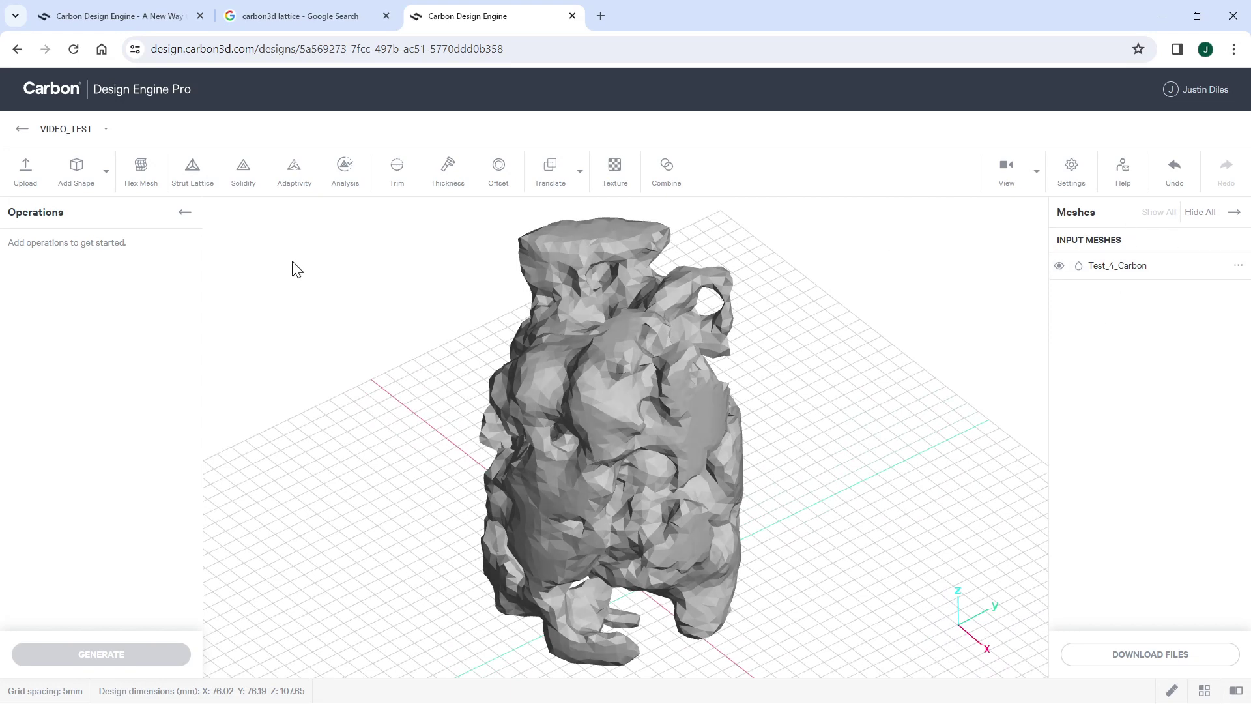
Add a Strut Lattice operation for the Test_4_Carbon mesh and briefly try the measuring tool on the model
{"action": "left_click", "coordinate": [192, 180]}
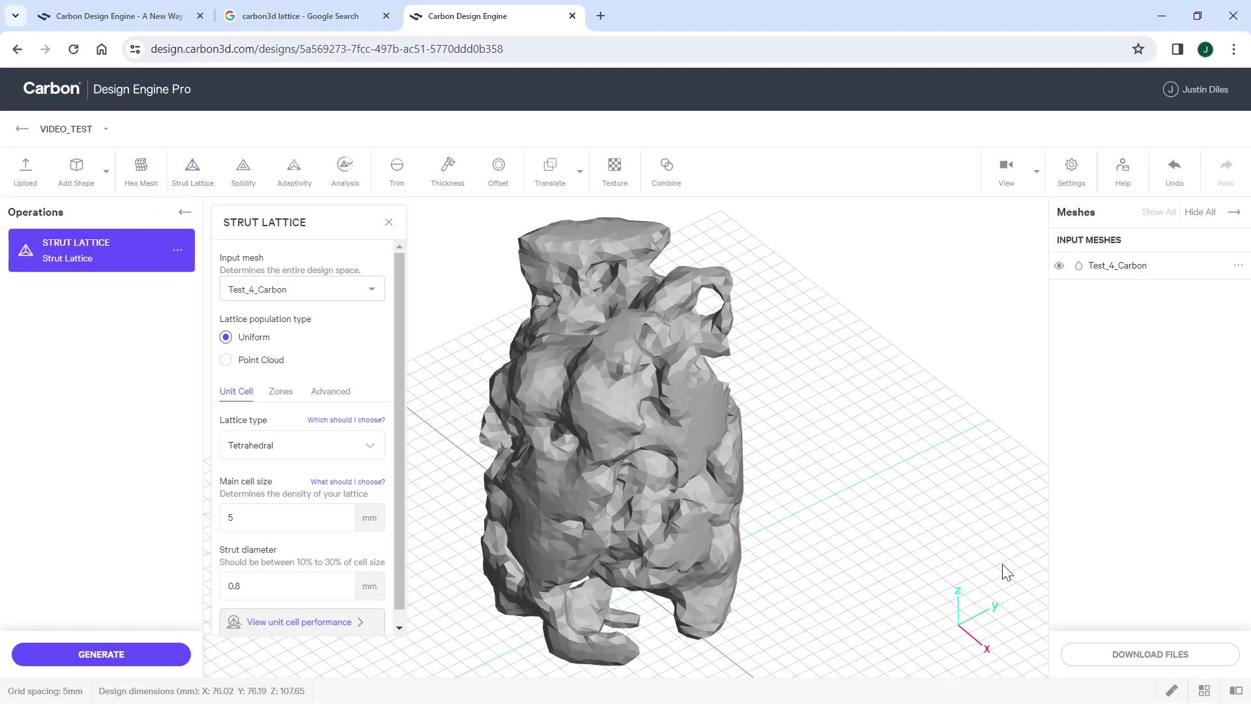
{"action": "left_click", "coordinate": [1171, 690]}
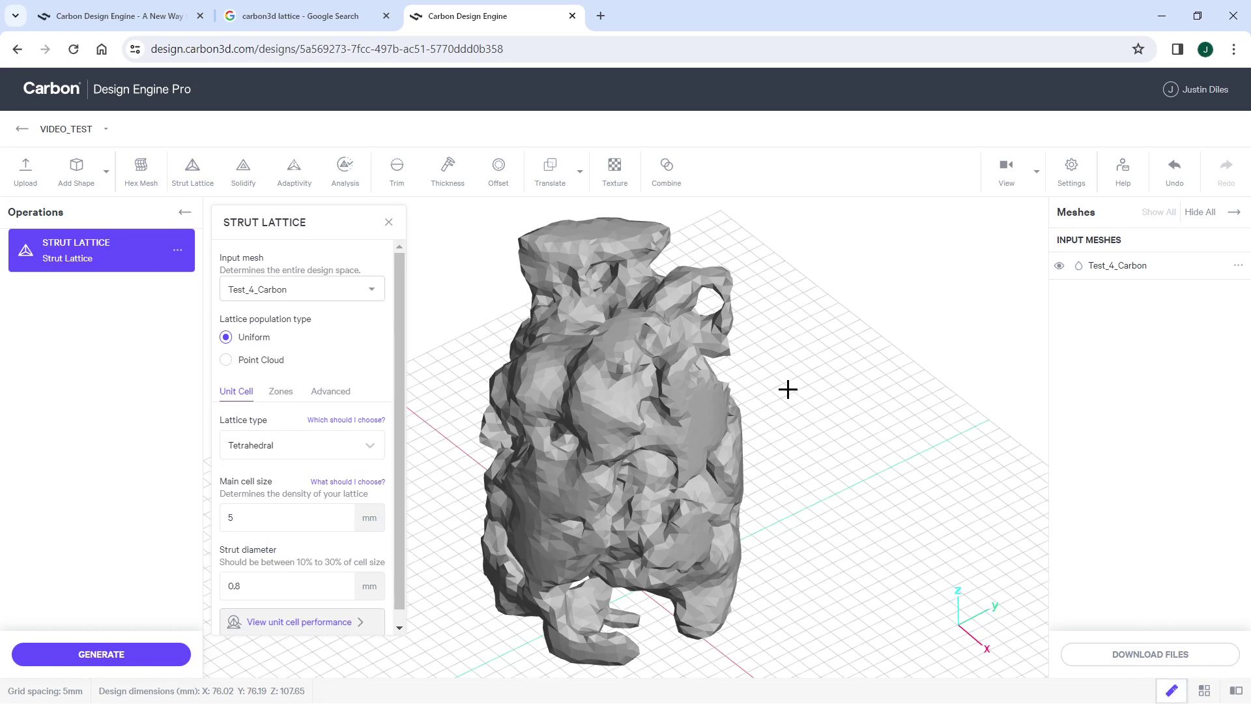
{"action": "left_click", "coordinate": [606, 239]}
{"action": "left_click", "coordinate": [1172, 692]}
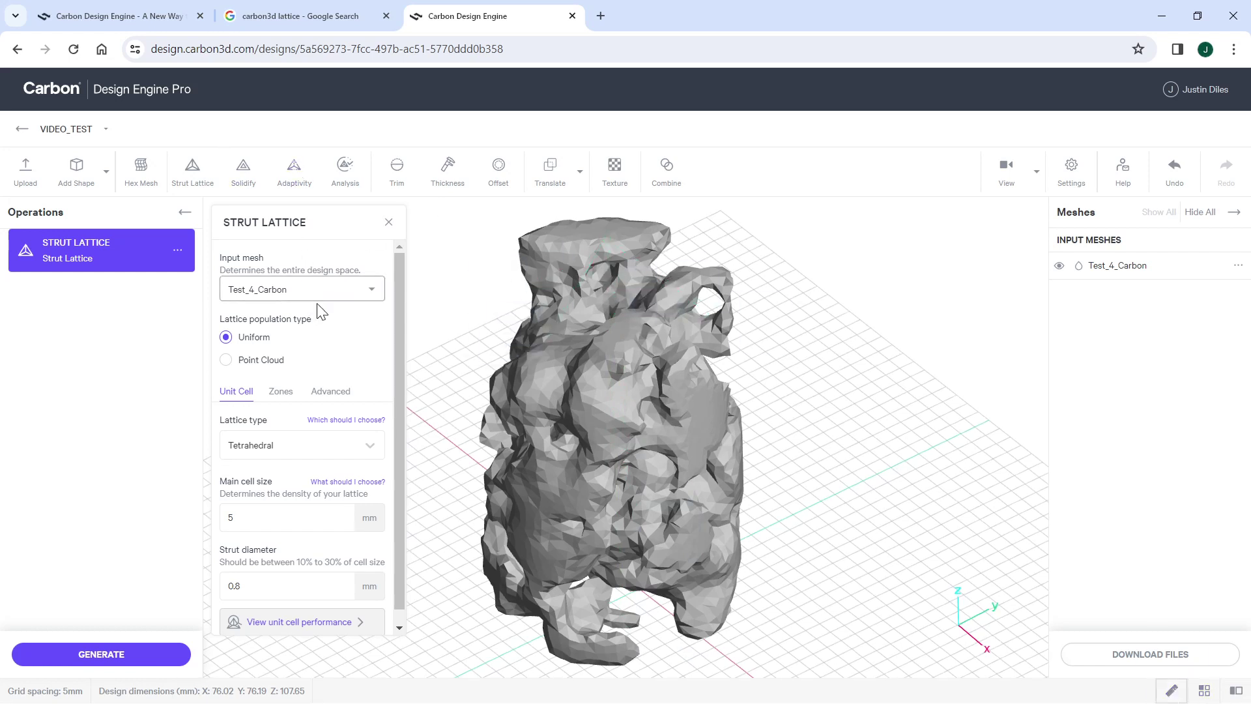
Review the available lattice types for the strut lattice's unit cell without choosing another one
{"action": "scroll", "coordinate": [306, 333], "scroll_direction": "down", "scroll_amount": 1}
{"action": "left_click", "coordinate": [354, 437]}
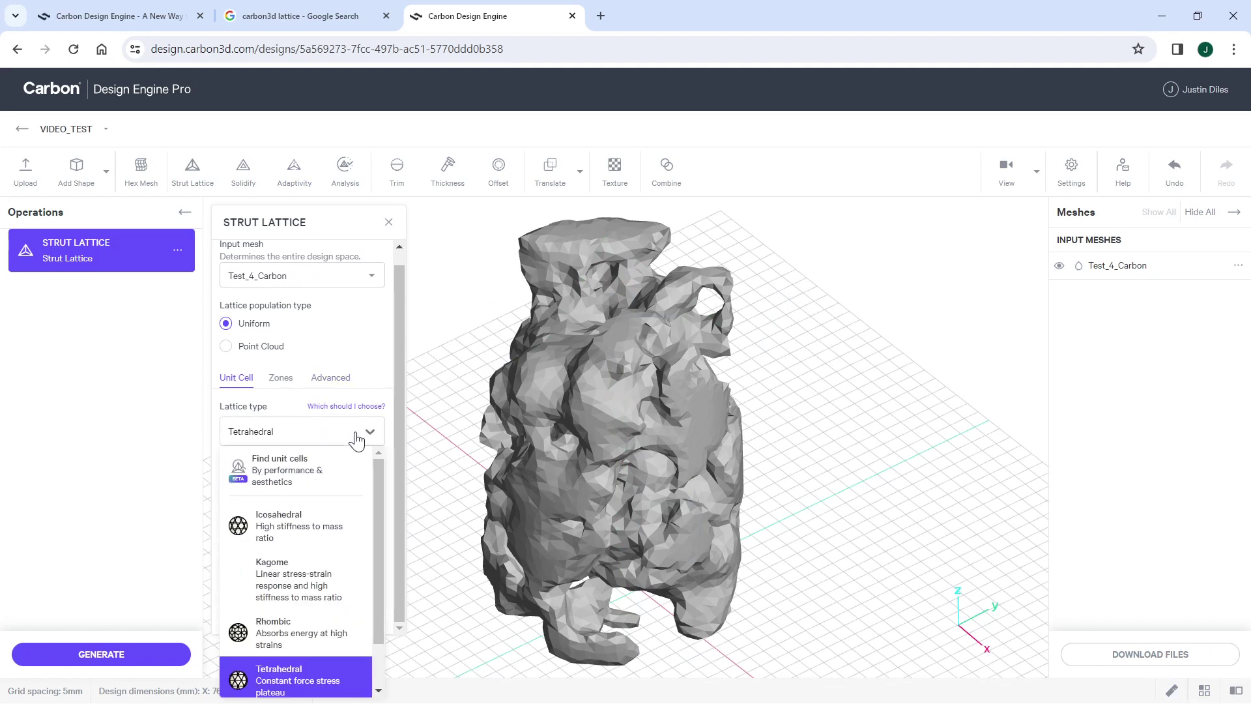
{"action": "left_click_drag", "start_coordinate": [380, 490], "coordinate": [392, 448]}
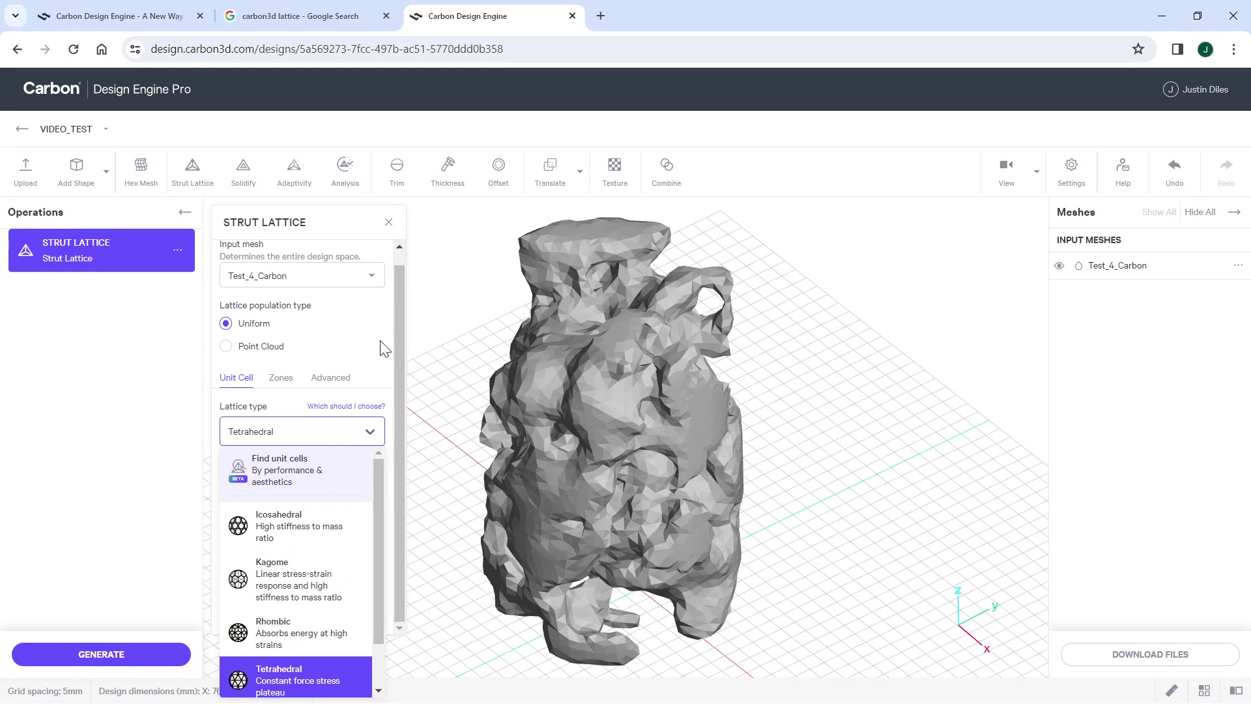
{"action": "left_click", "coordinate": [360, 352]}
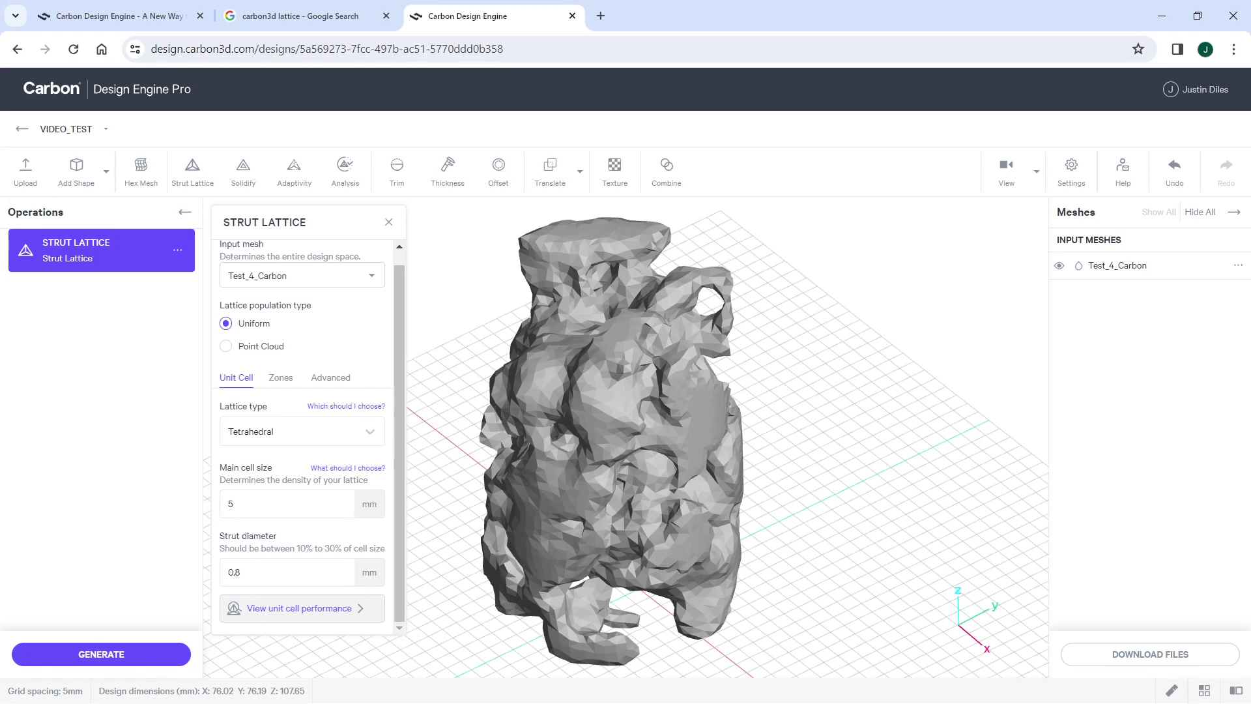
Generate the uniform tetrahedral strut lattice with a 5 mm main cell size and 0.8 mm strut diameter
{"action": "left_click", "coordinate": [138, 657]}
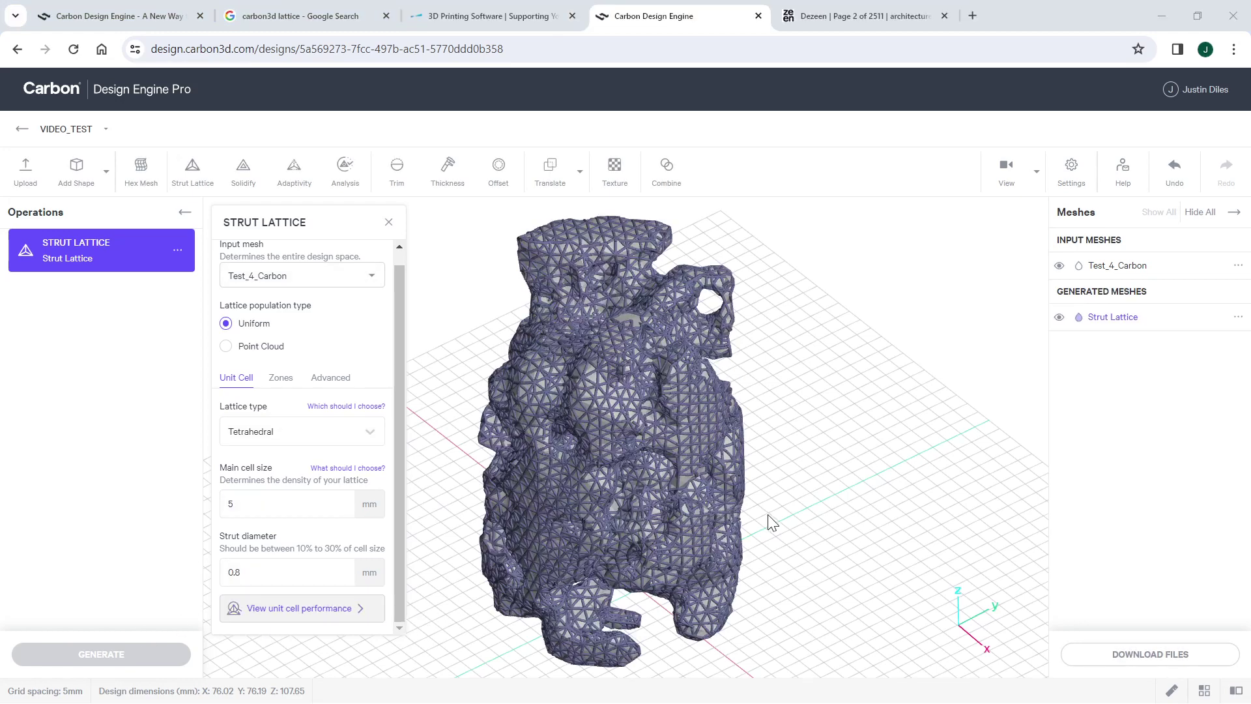
{"action": "scroll", "coordinate": [733, 467], "scroll_direction": "up", "scroll_amount": 3}
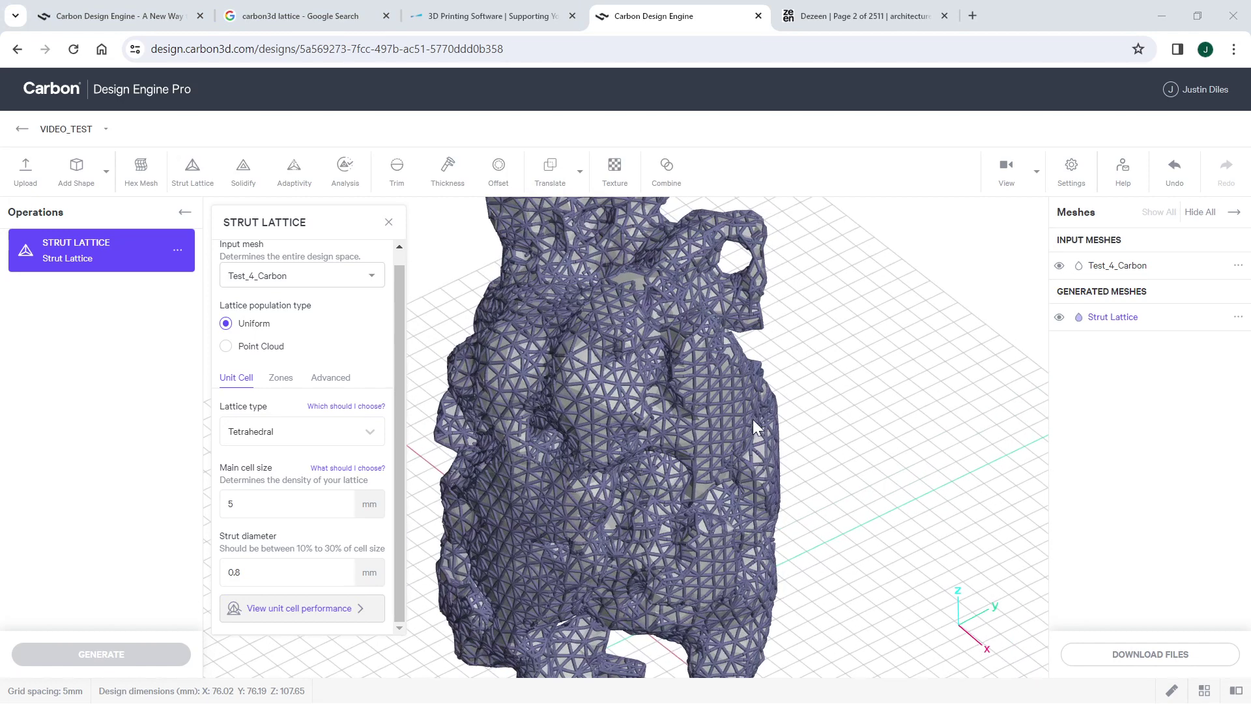
{"action": "scroll", "coordinate": [740, 424], "scroll_direction": "down", "scroll_amount": 2}
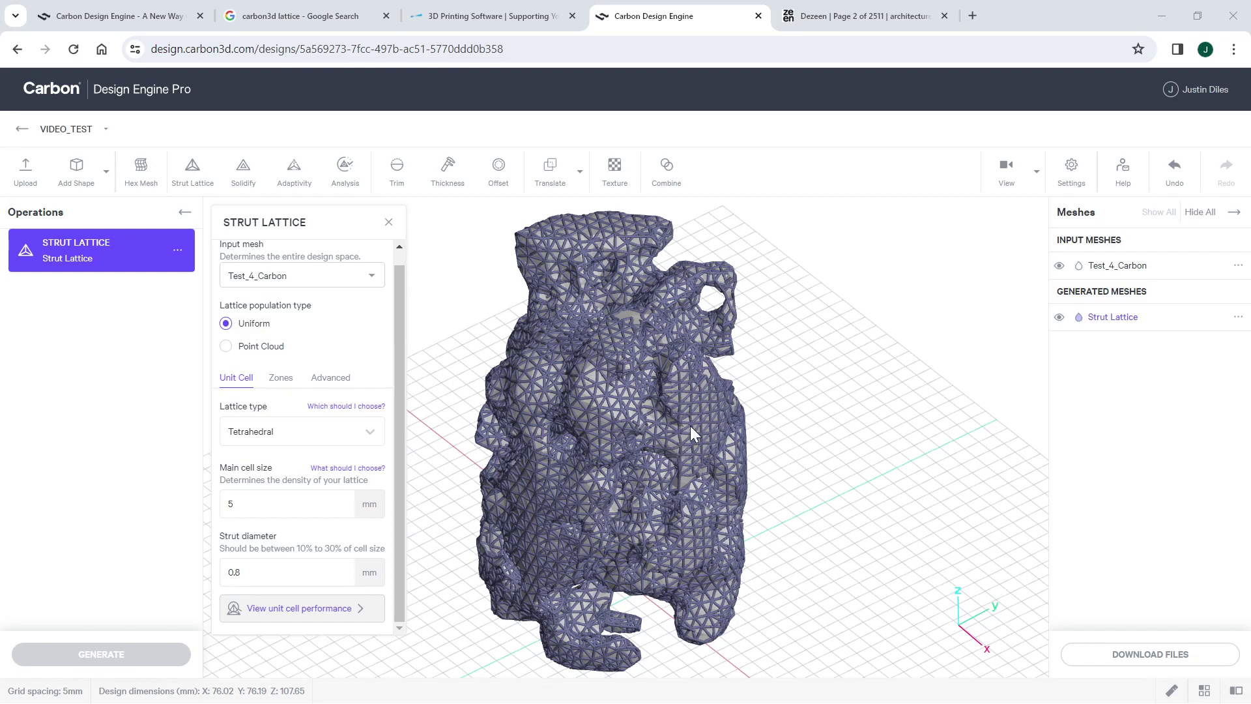
Examine the generated strut lattice over the input mesh up close and from several angles
{"action": "left_click_drag", "start_coordinate": [690, 425], "coordinate": [627, 428]}
{"action": "scroll", "coordinate": [638, 362], "scroll_direction": "up", "scroll_amount": 3}
{"action": "left_click_drag", "start_coordinate": [639, 362], "coordinate": [649, 434]}
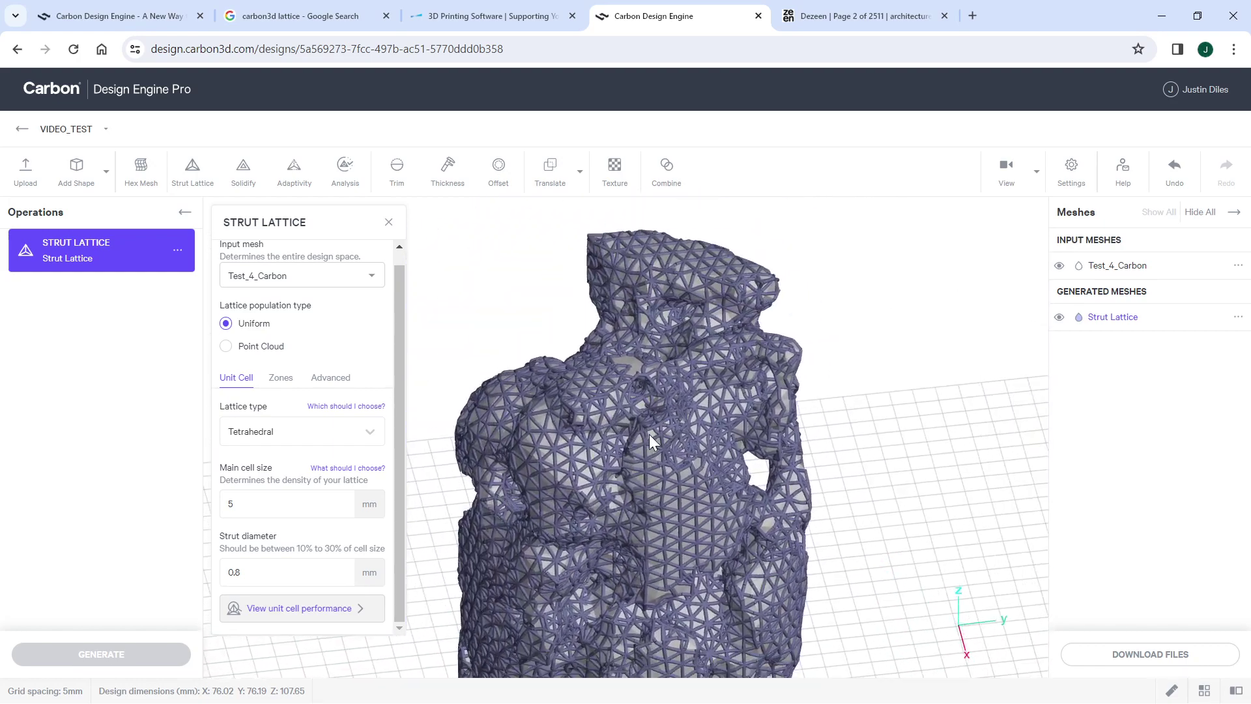
{"action": "scroll", "coordinate": [651, 431], "scroll_direction": "up", "scroll_amount": 3}
{"action": "right_click_drag", "start_coordinate": [675, 492], "coordinate": [664, 404]}
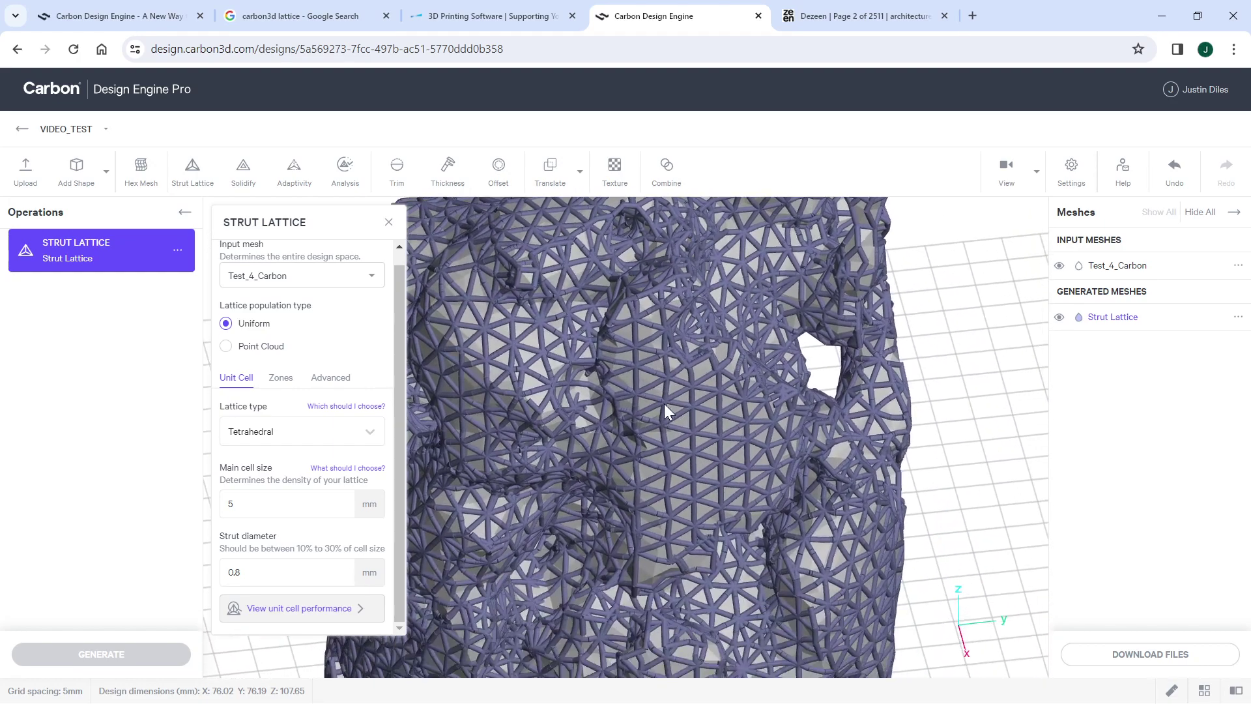
{"action": "scroll", "coordinate": [660, 400], "scroll_direction": "down", "scroll_amount": 2}
{"action": "left_click_drag", "start_coordinate": [659, 400], "coordinate": [690, 349]}
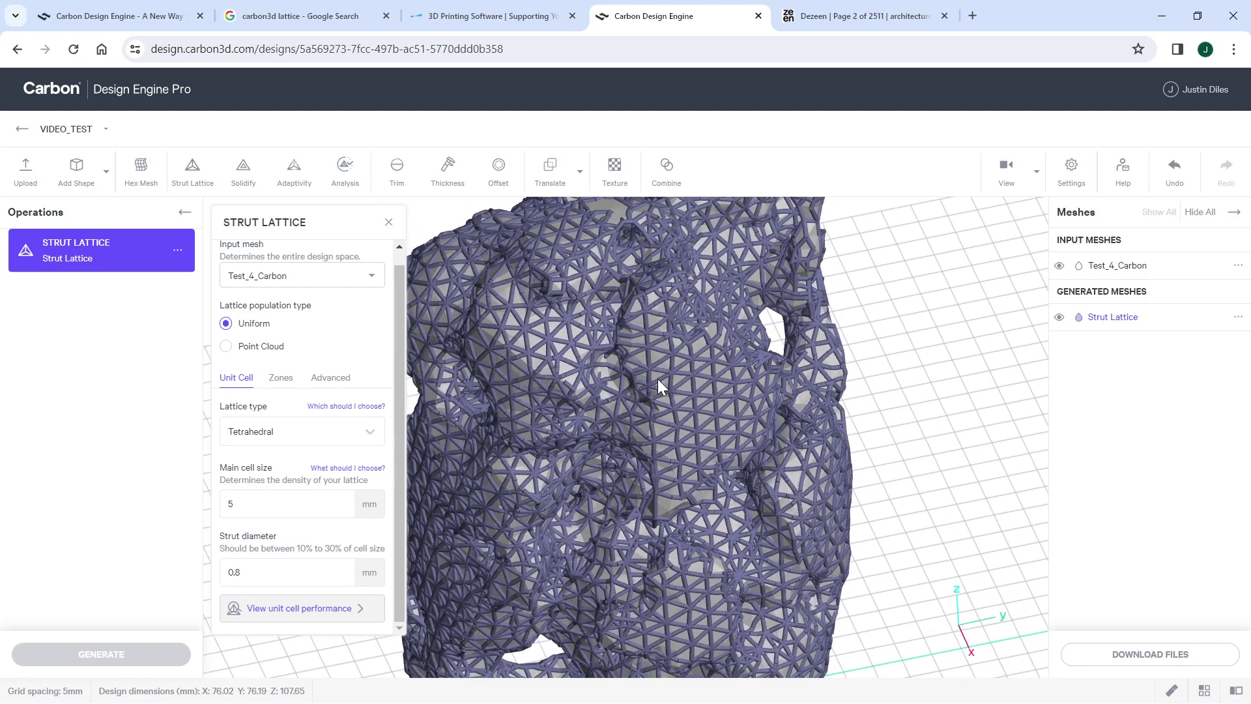
{"action": "scroll", "coordinate": [693, 466], "scroll_direction": "down", "scroll_amount": 3}
{"action": "left_click_drag", "start_coordinate": [694, 467], "coordinate": [695, 452]}
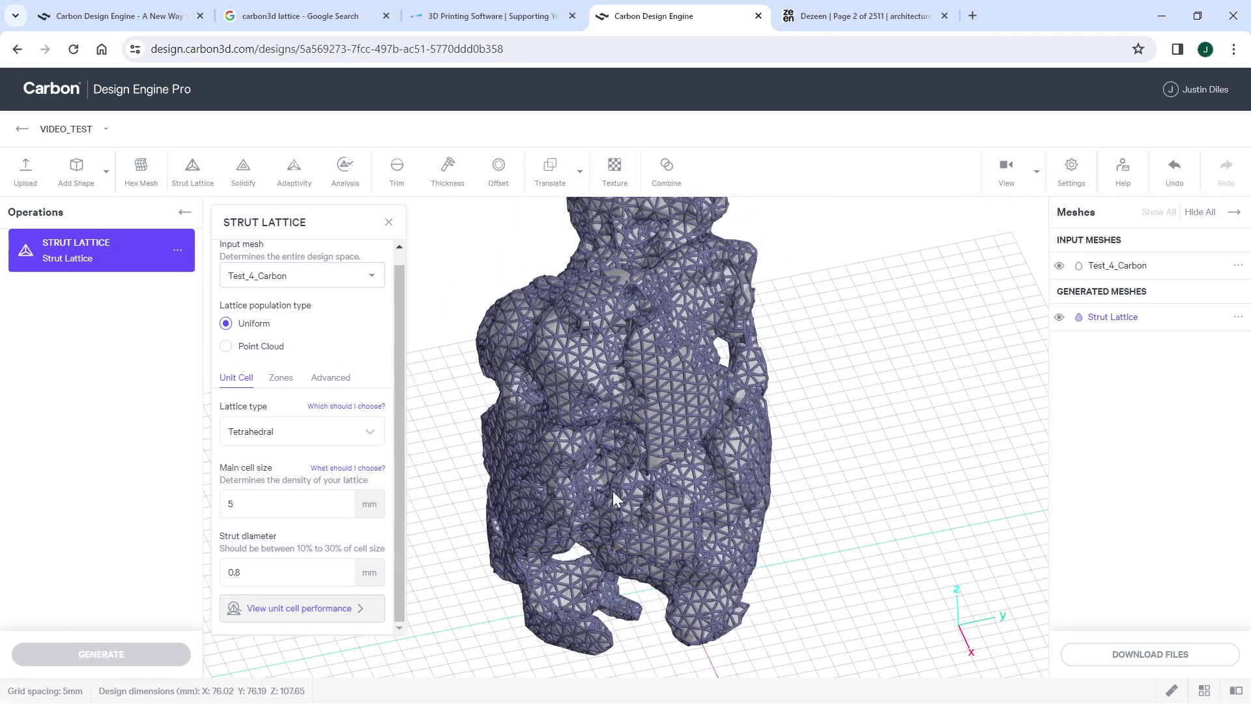
{"action": "left_click_drag", "start_coordinate": [612, 491], "coordinate": [651, 482]}
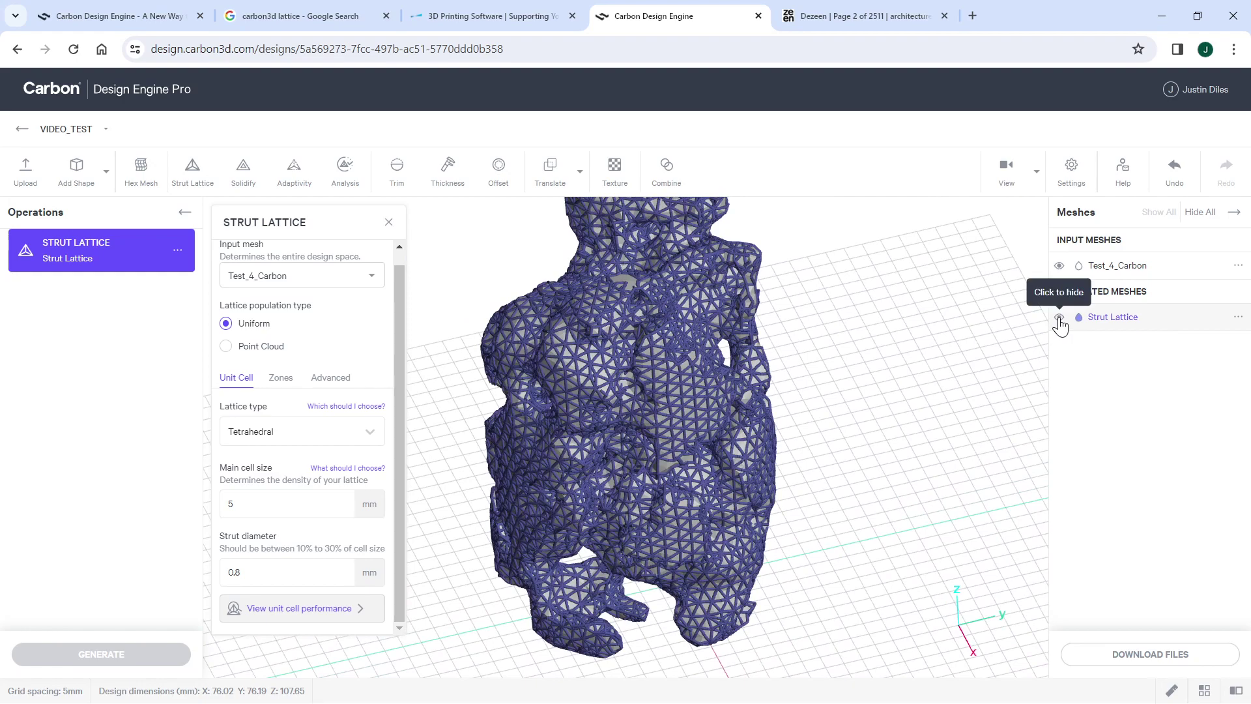
Hide the Test_4_Carbon input mesh and examine the strut lattice's inner structure up close
{"action": "left_click", "coordinate": [1059, 265]}
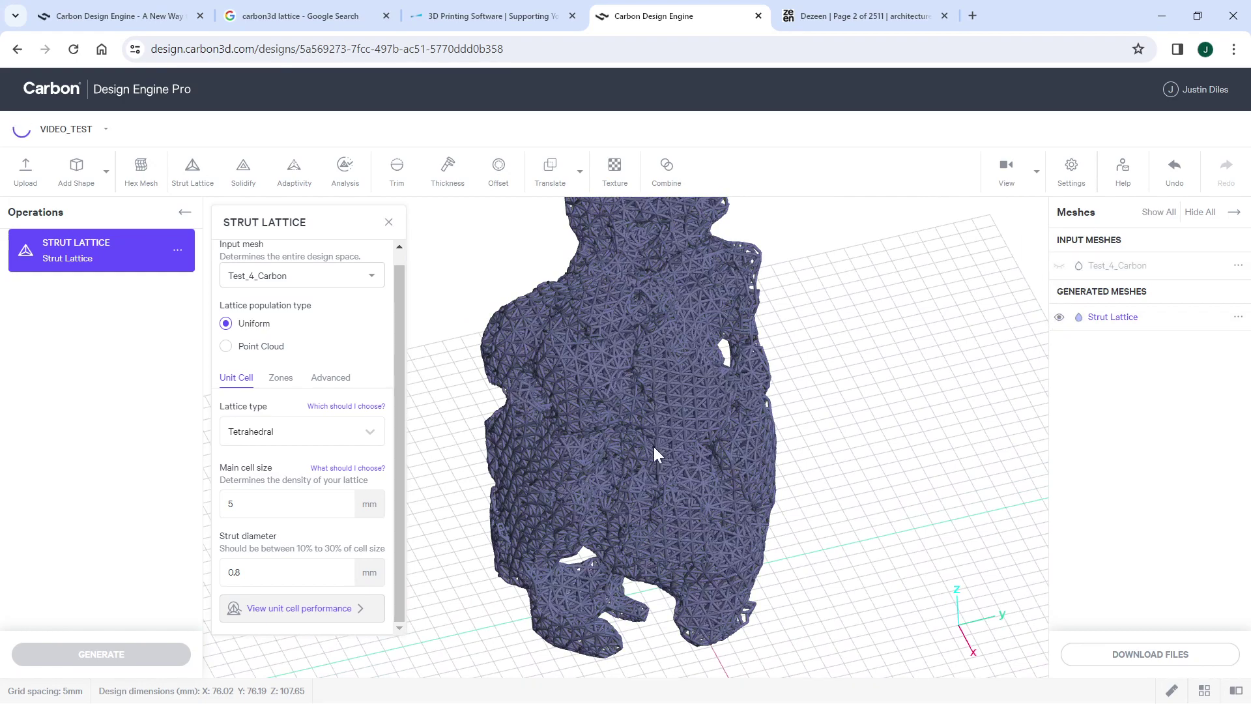
{"action": "left_click_drag", "start_coordinate": [662, 411], "coordinate": [643, 388]}
{"action": "scroll", "coordinate": [641, 341], "scroll_direction": "up", "scroll_amount": 10}
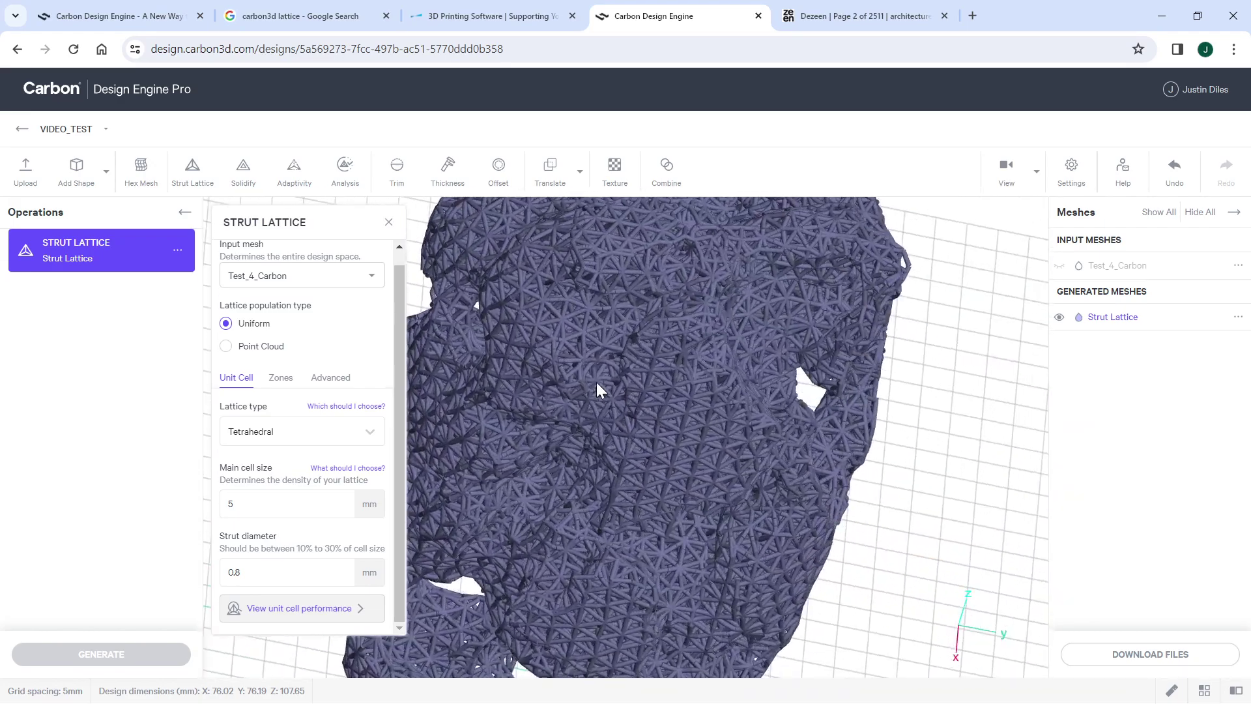
{"action": "scroll", "coordinate": [584, 364], "scroll_direction": "down", "scroll_amount": 5}
{"action": "left_click_drag", "start_coordinate": [562, 412], "coordinate": [607, 404]}
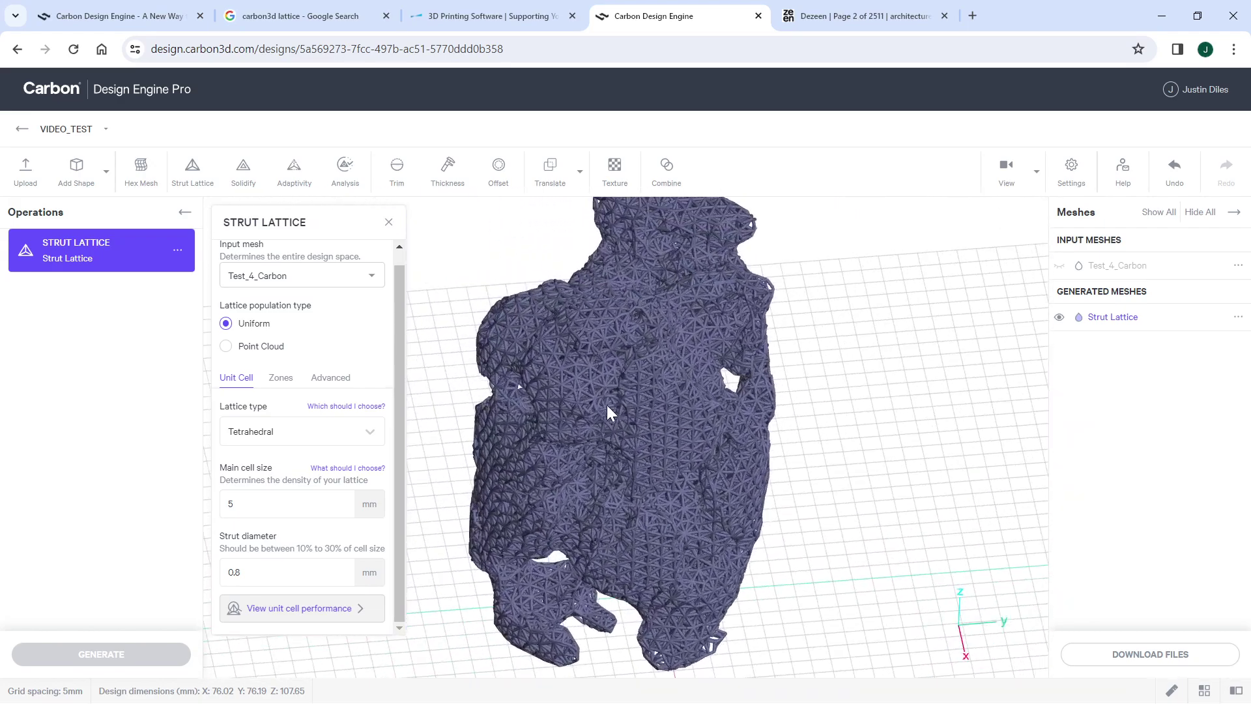
{"action": "scroll", "coordinate": [580, 247], "scroll_direction": "up", "scroll_amount": 8}
{"action": "right_click_drag", "start_coordinate": [580, 248], "coordinate": [587, 415]}
{"action": "scroll", "coordinate": [656, 386], "scroll_direction": "up", "scroll_amount": 8}
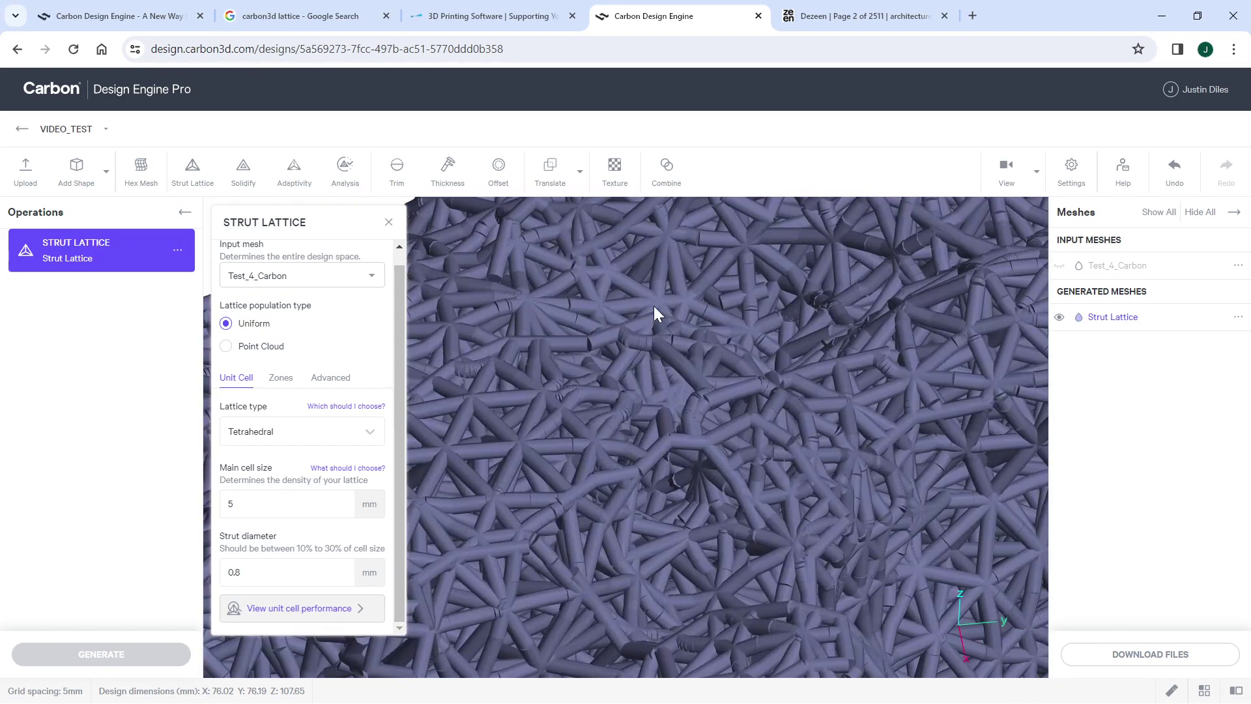
{"action": "left_click_drag", "start_coordinate": [655, 306], "coordinate": [596, 366]}
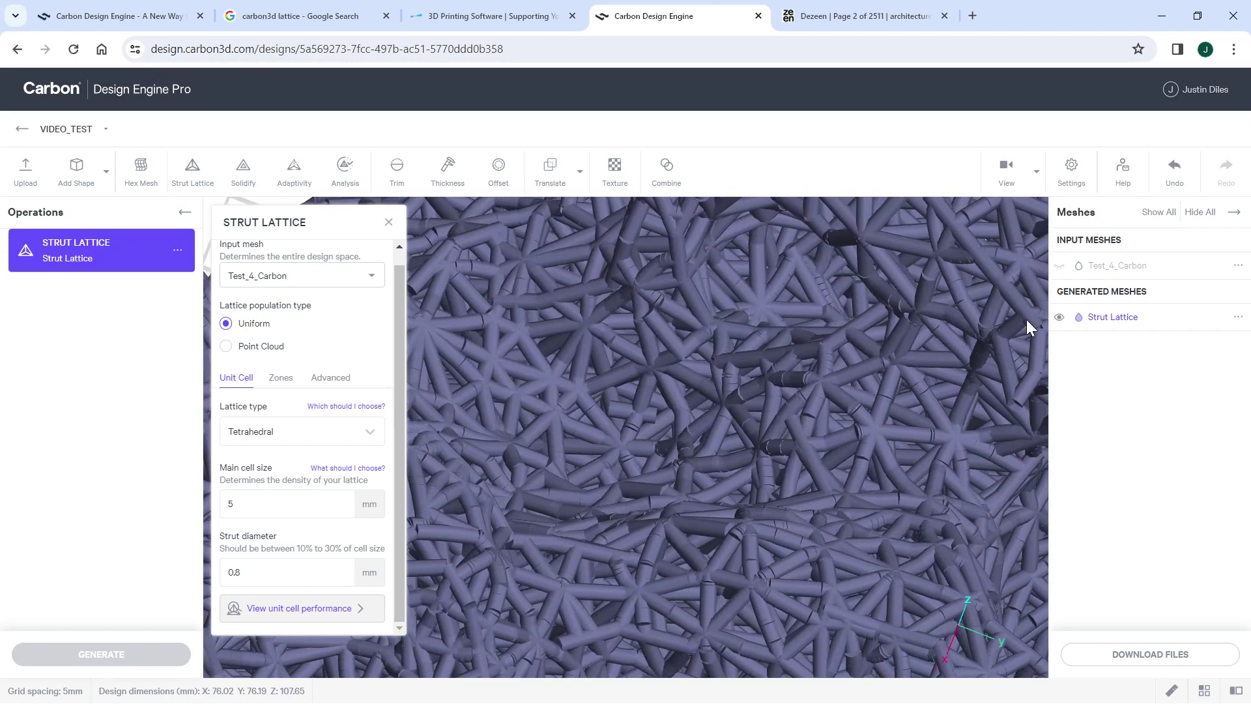
Show the Test_4_Carbon mesh again to compare it with the lattice surface, and hide it once more
{"action": "left_click", "coordinate": [1058, 265]}
{"action": "scroll", "coordinate": [743, 343], "scroll_direction": "down", "scroll_amount": 6}
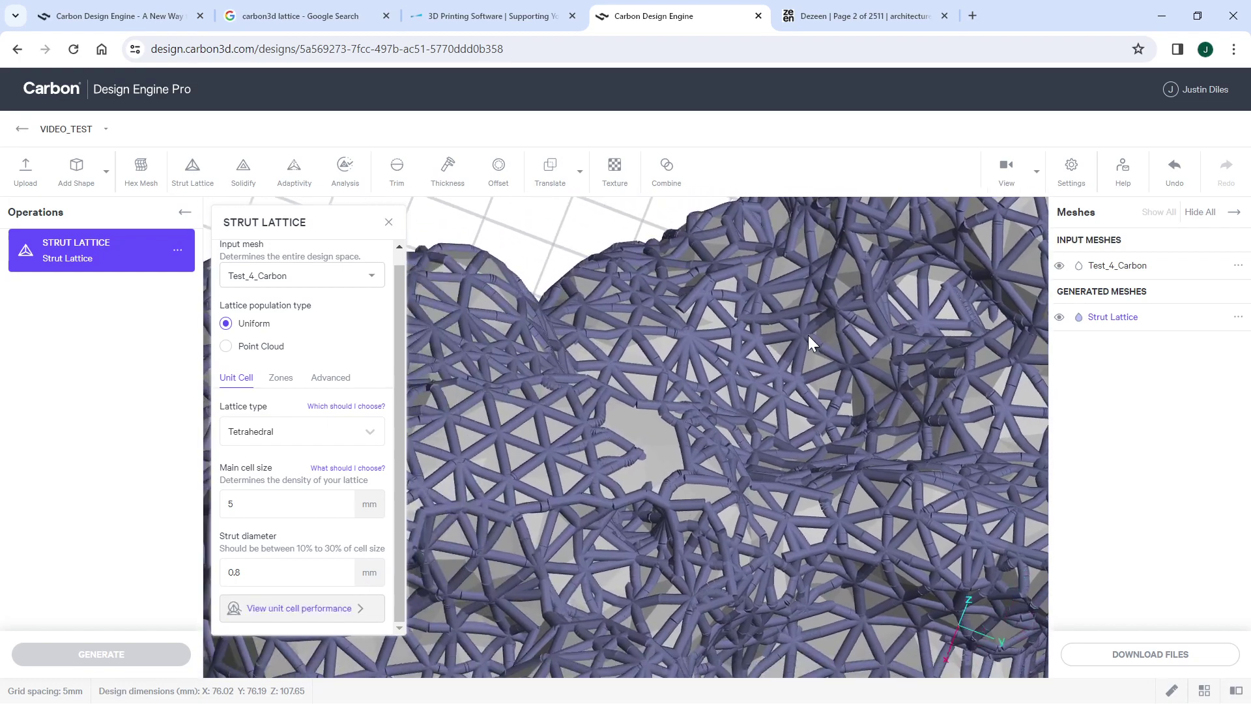
{"action": "left_click_drag", "start_coordinate": [808, 335], "coordinate": [780, 249]}
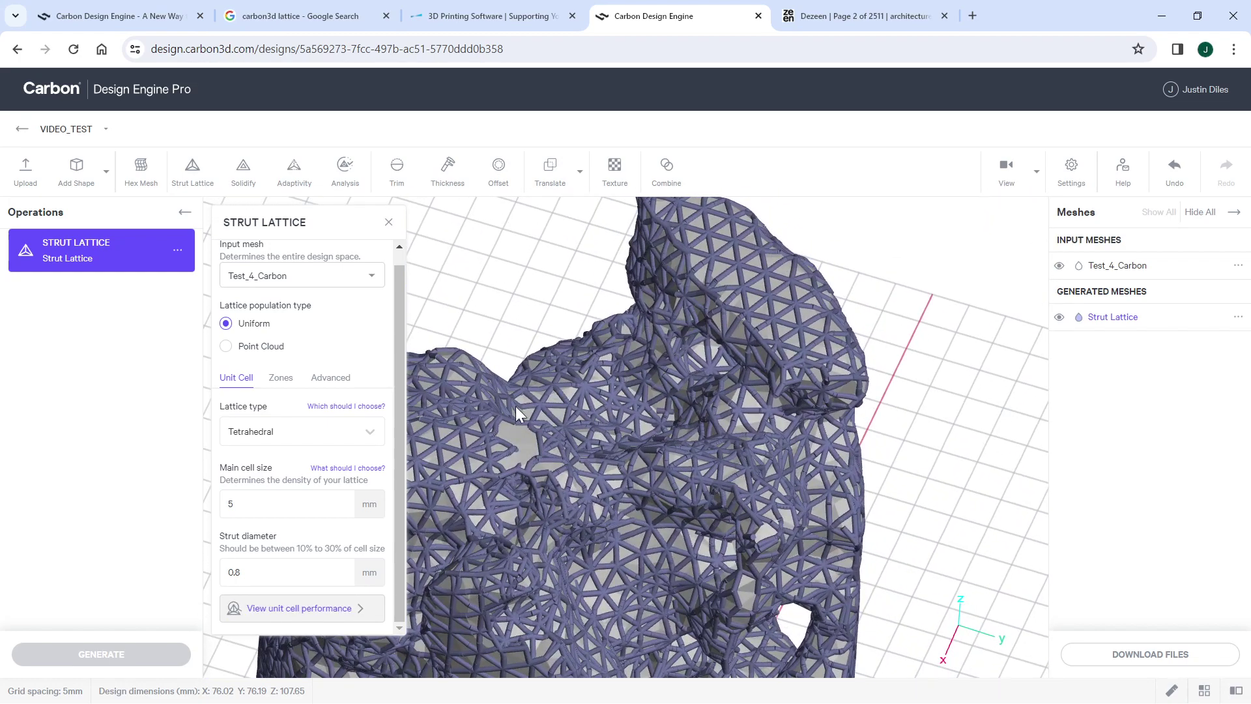
{"action": "left_click_drag", "start_coordinate": [516, 407], "coordinate": [743, 377]}
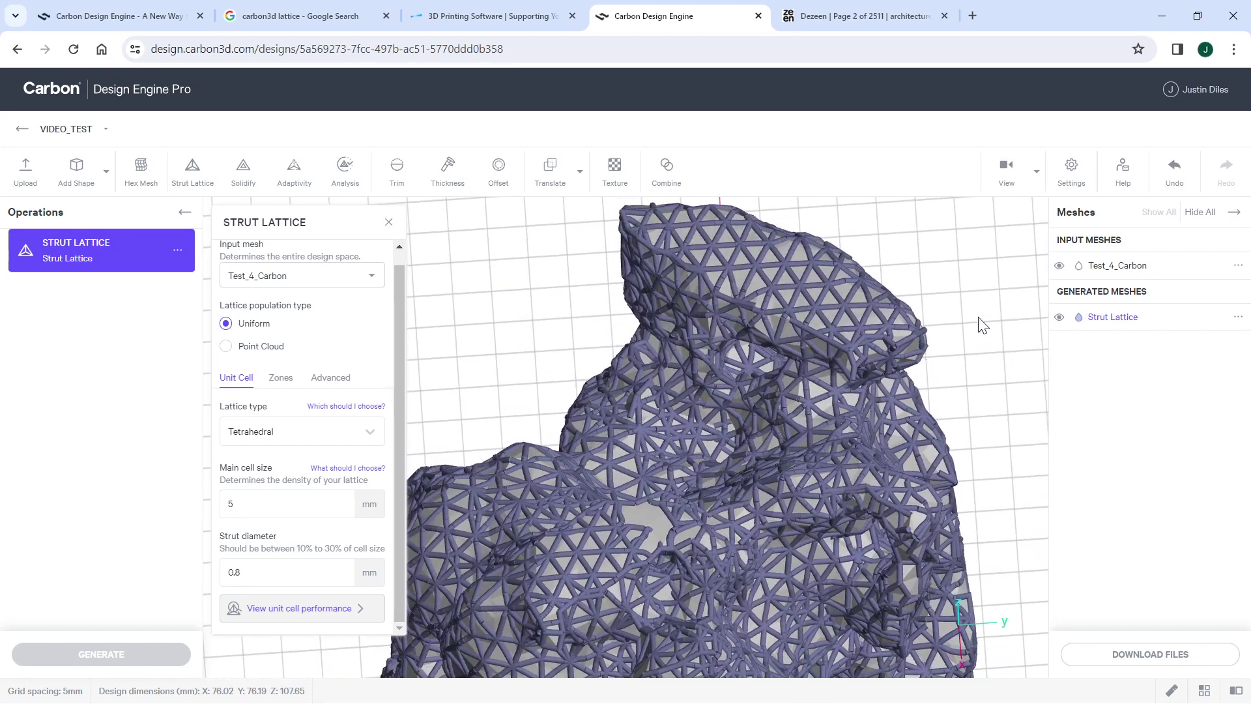
{"action": "left_click", "coordinate": [1060, 266]}
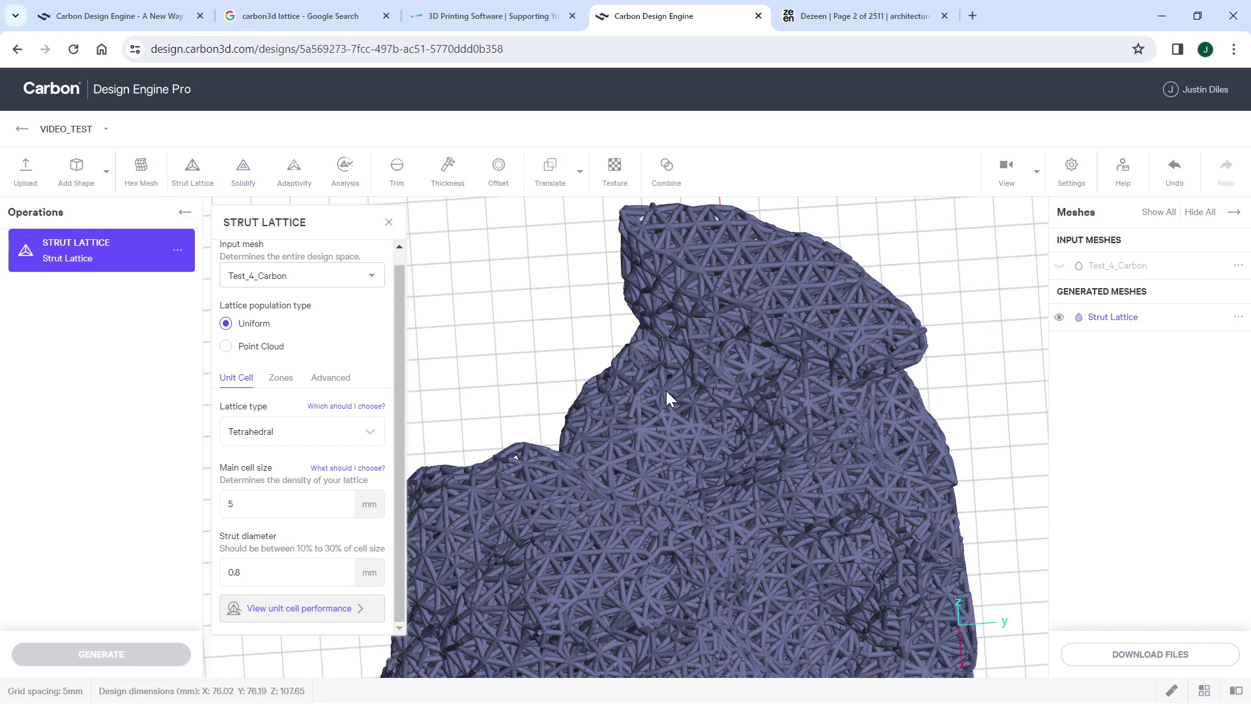
{"action": "left_click_drag", "start_coordinate": [740, 359], "coordinate": [731, 386]}
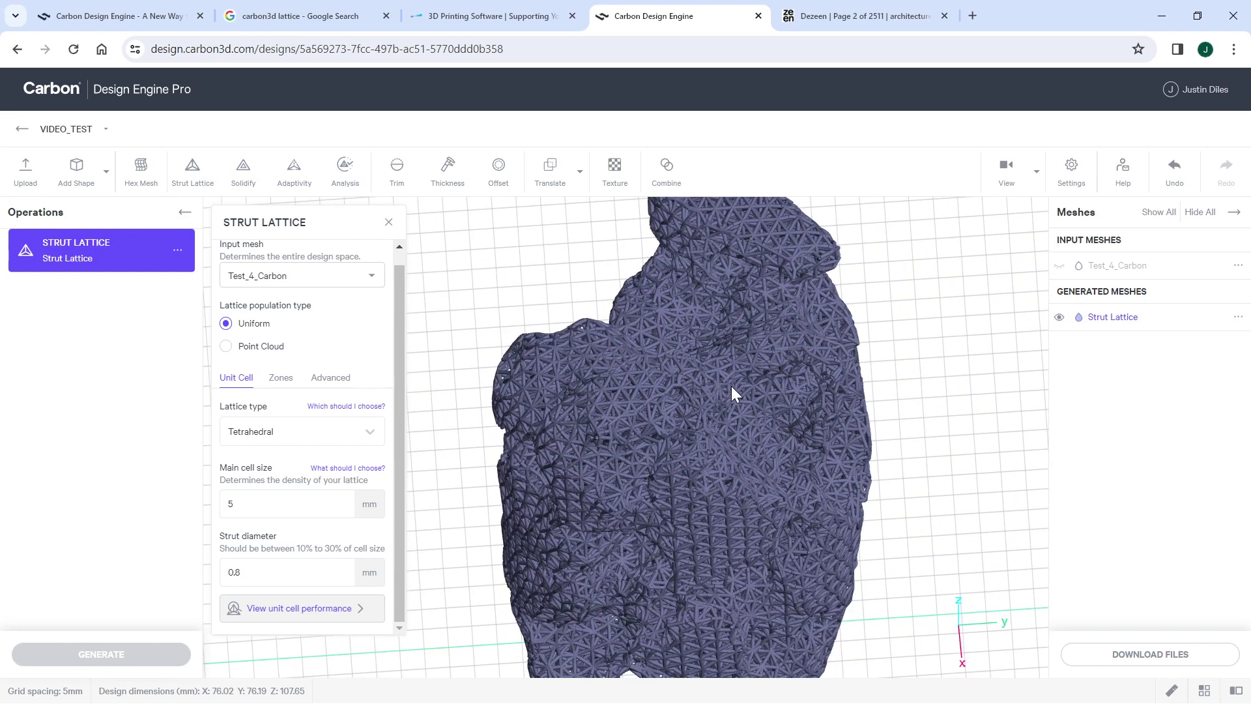
Solidify the strut lattice with 6 sides per strut and an applied base, and hide the original Strut Lattice mesh
{"action": "left_click", "coordinate": [243, 175]}
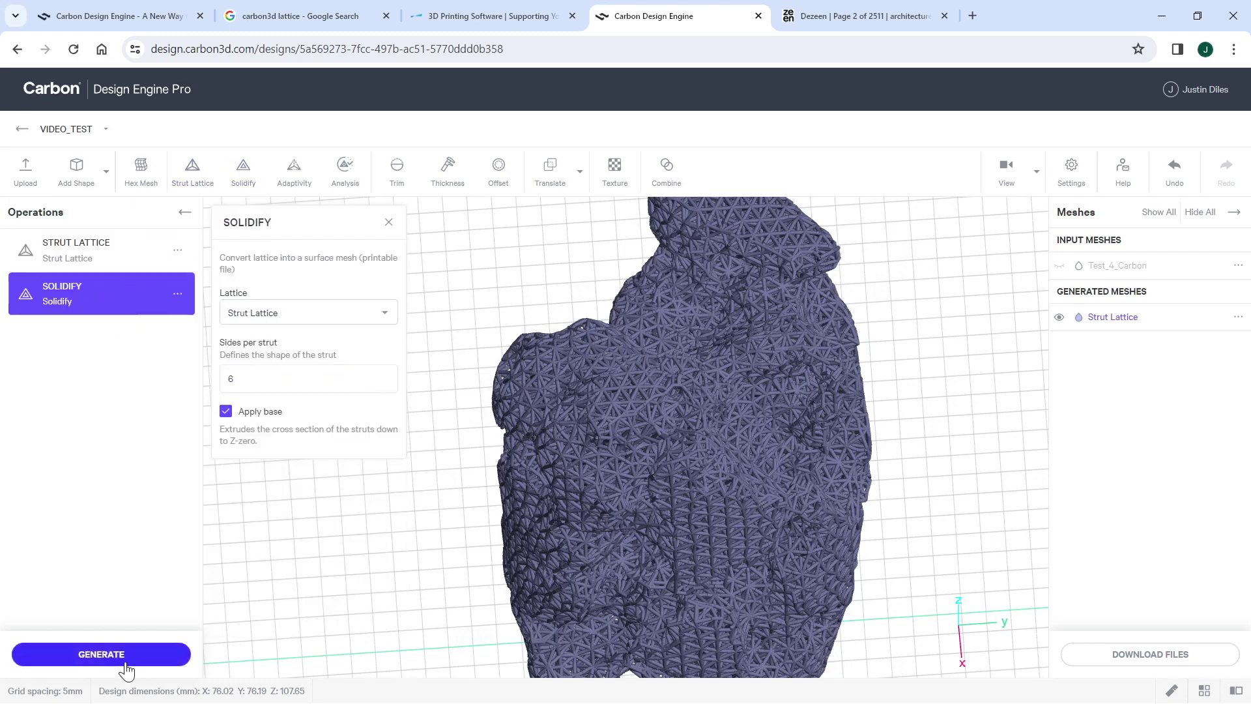
{"action": "left_click", "coordinate": [104, 655]}
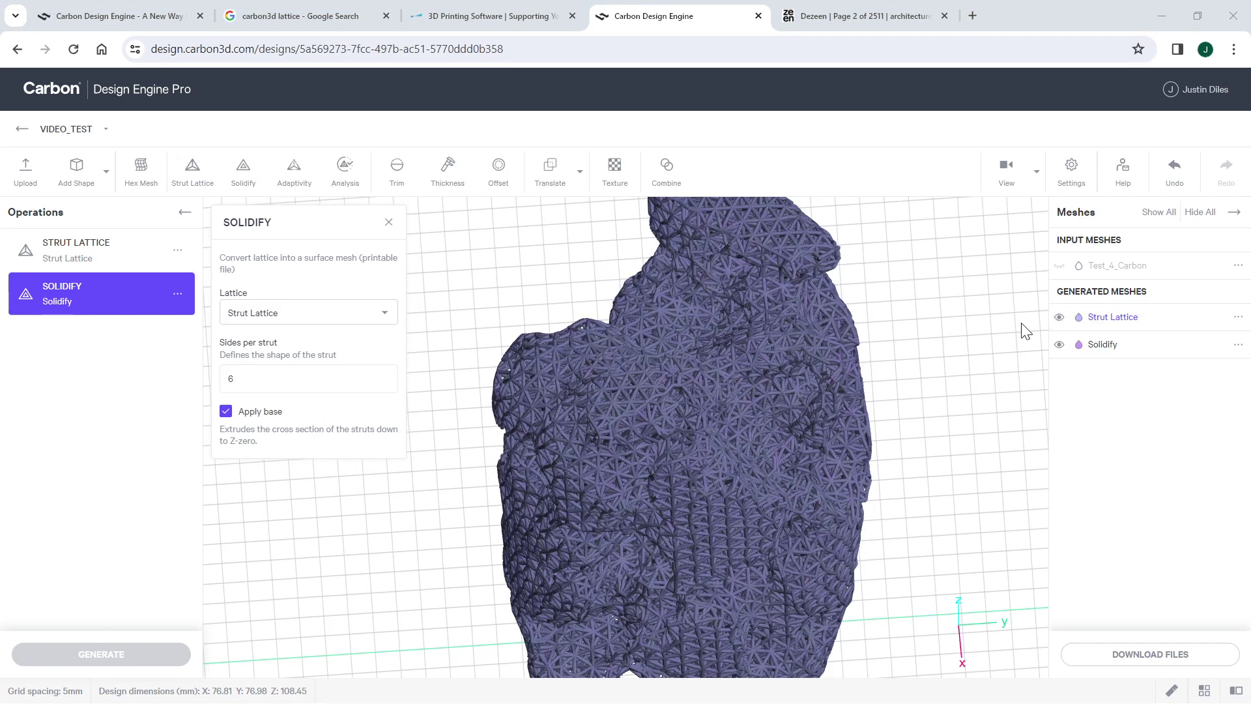
{"action": "left_click", "coordinate": [1059, 318]}
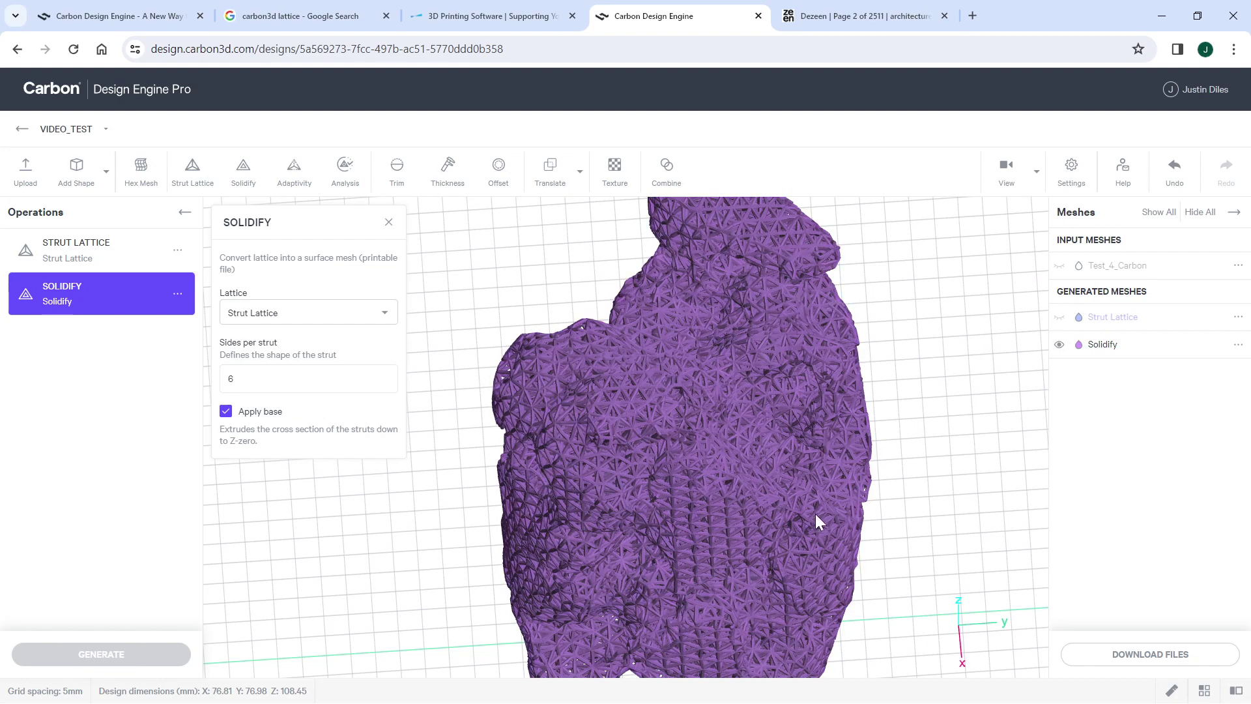
Inspect the solidified lattice closely to check the faceted shape of its struts
{"action": "scroll", "coordinate": [819, 511], "scroll_direction": "up", "scroll_amount": 5}
{"action": "scroll", "coordinate": [813, 452], "scroll_direction": "down", "scroll_amount": 2}
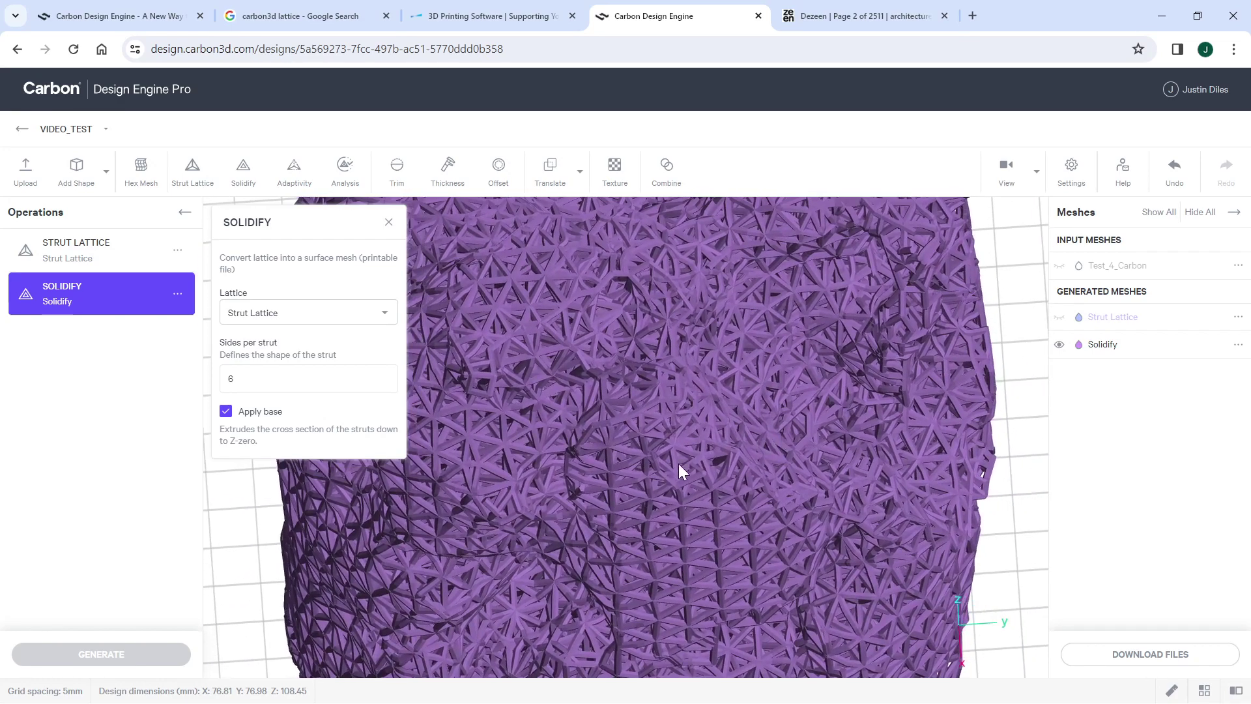
{"action": "scroll", "coordinate": [633, 430], "scroll_direction": "down", "scroll_amount": 4}
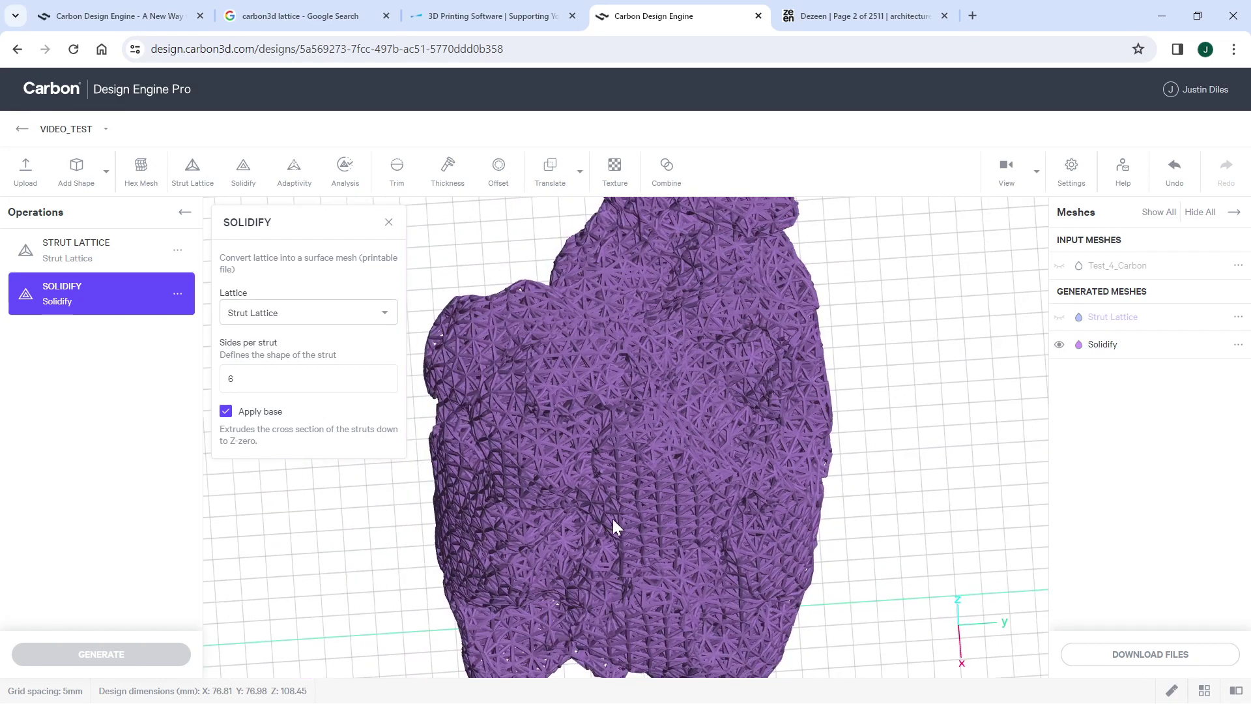
{"action": "scroll", "coordinate": [651, 436], "scroll_direction": "up", "scroll_amount": 8}
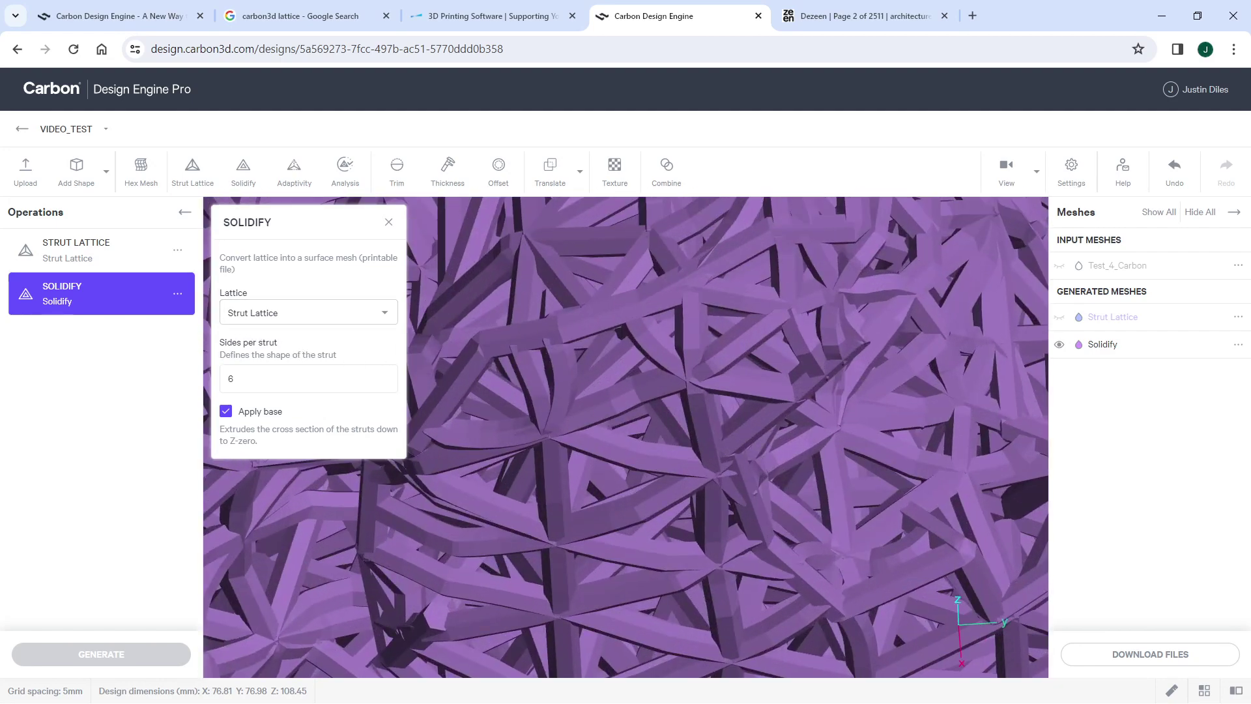
{"action": "scroll", "coordinate": [541, 429], "scroll_direction": "up", "scroll_amount": 3}
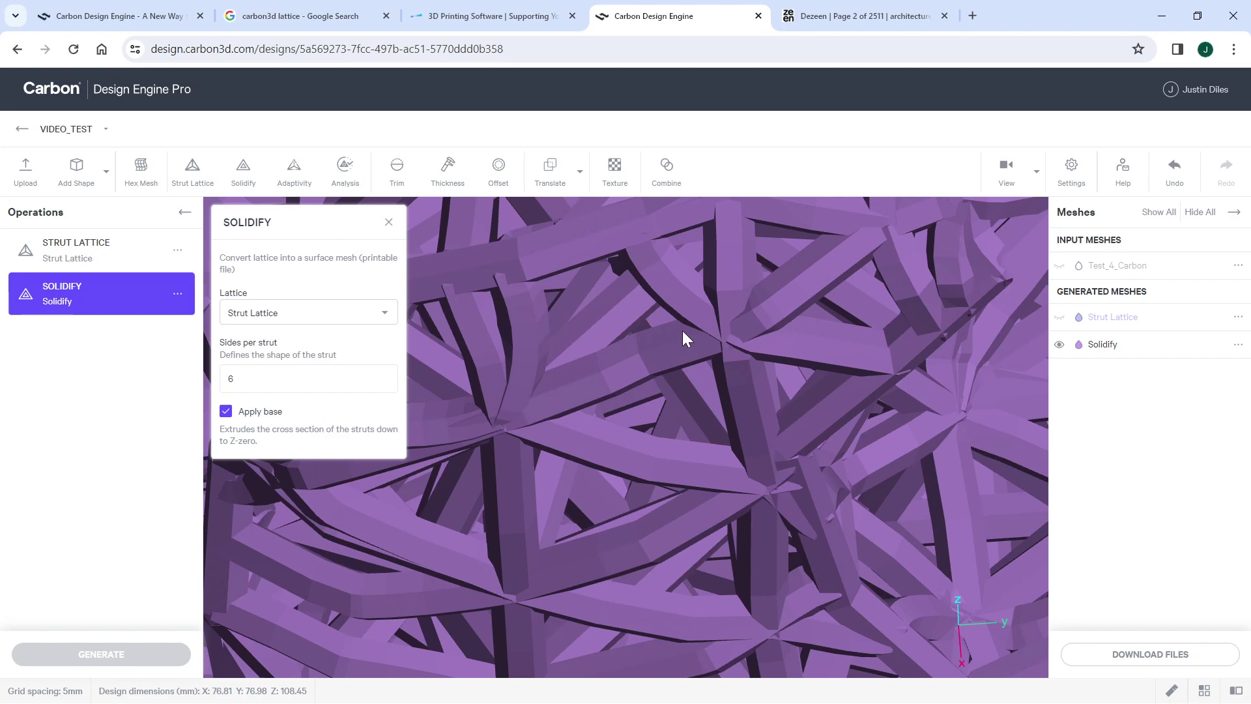
{"action": "scroll", "coordinate": [663, 348], "scroll_direction": "down", "scroll_amount": 10}
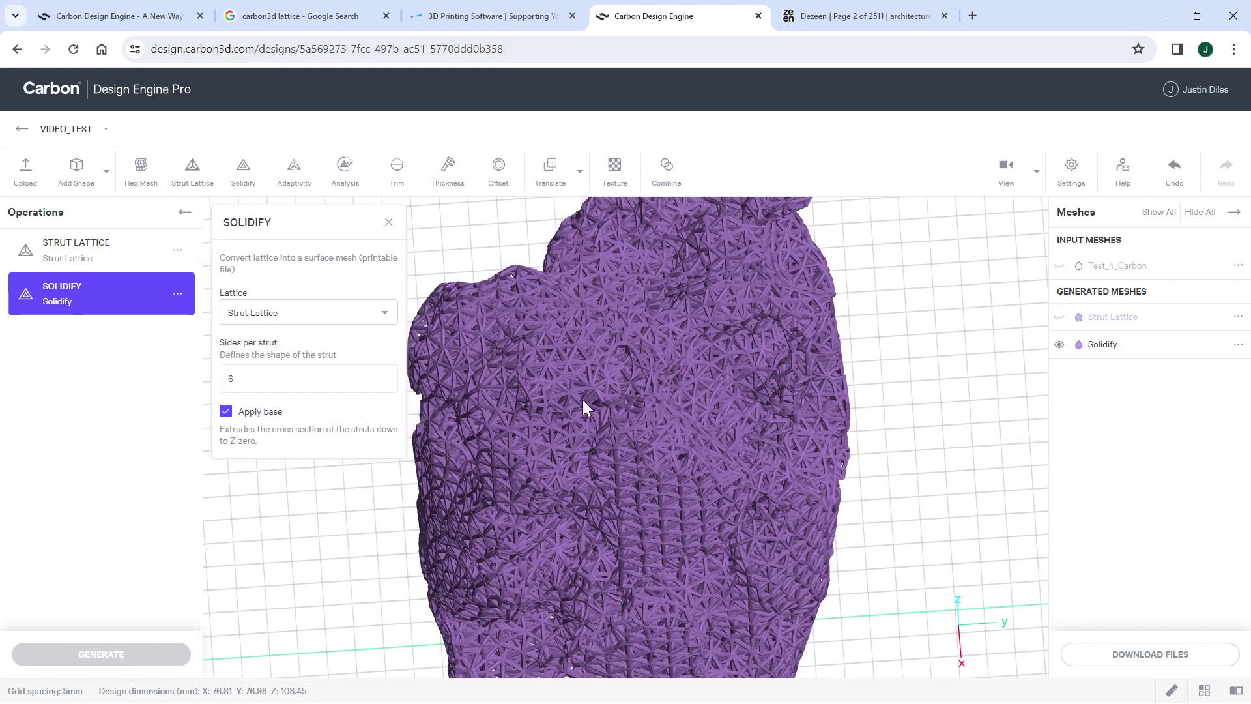
Download the Solidify mesh to the Desktop as Video_Test-Solidify.stl and open the browser's downloads list
{"action": "left_click", "coordinate": [1237, 345]}
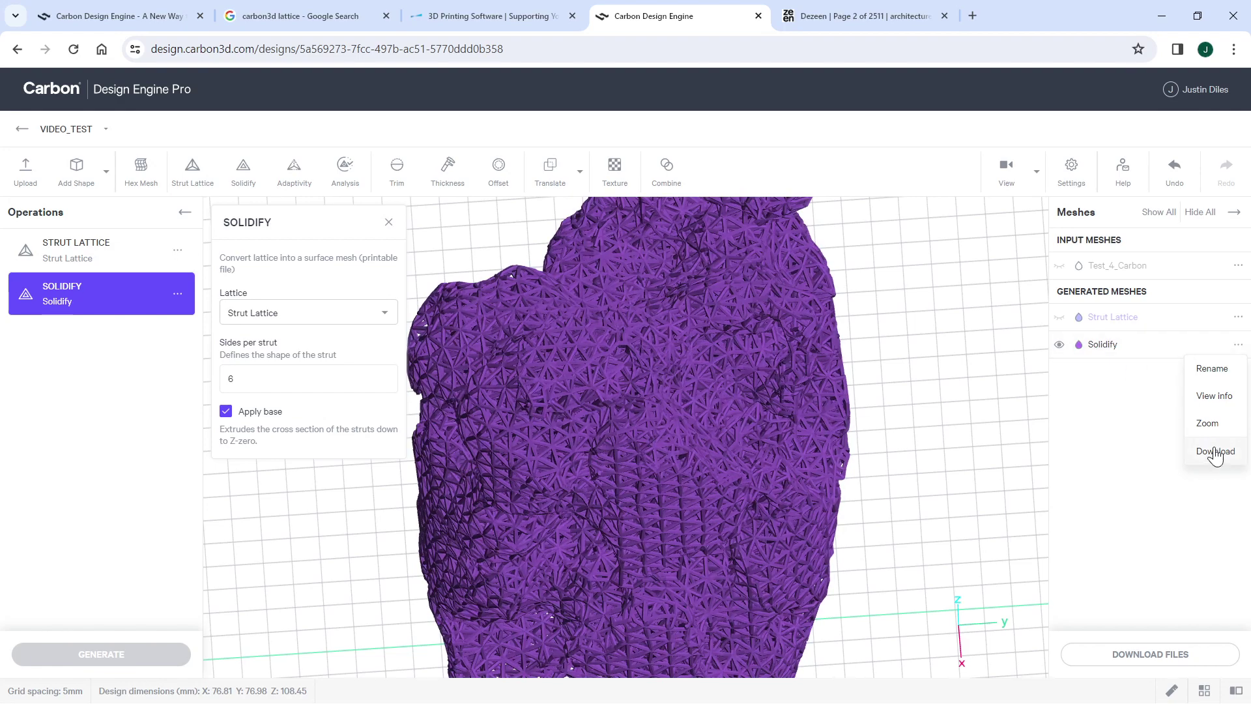
{"action": "left_click", "coordinate": [1215, 452]}
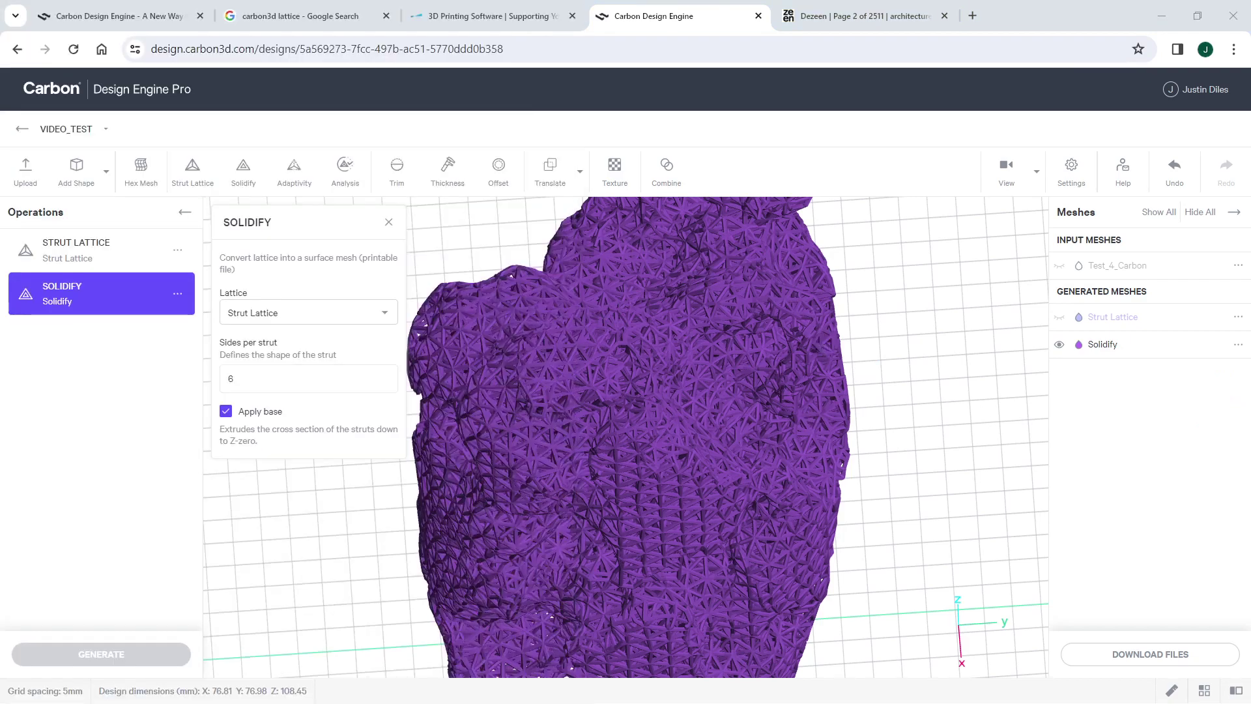
{"action": "left_click_drag", "start_coordinate": [2, 39], "coordinate": [807, 8]}
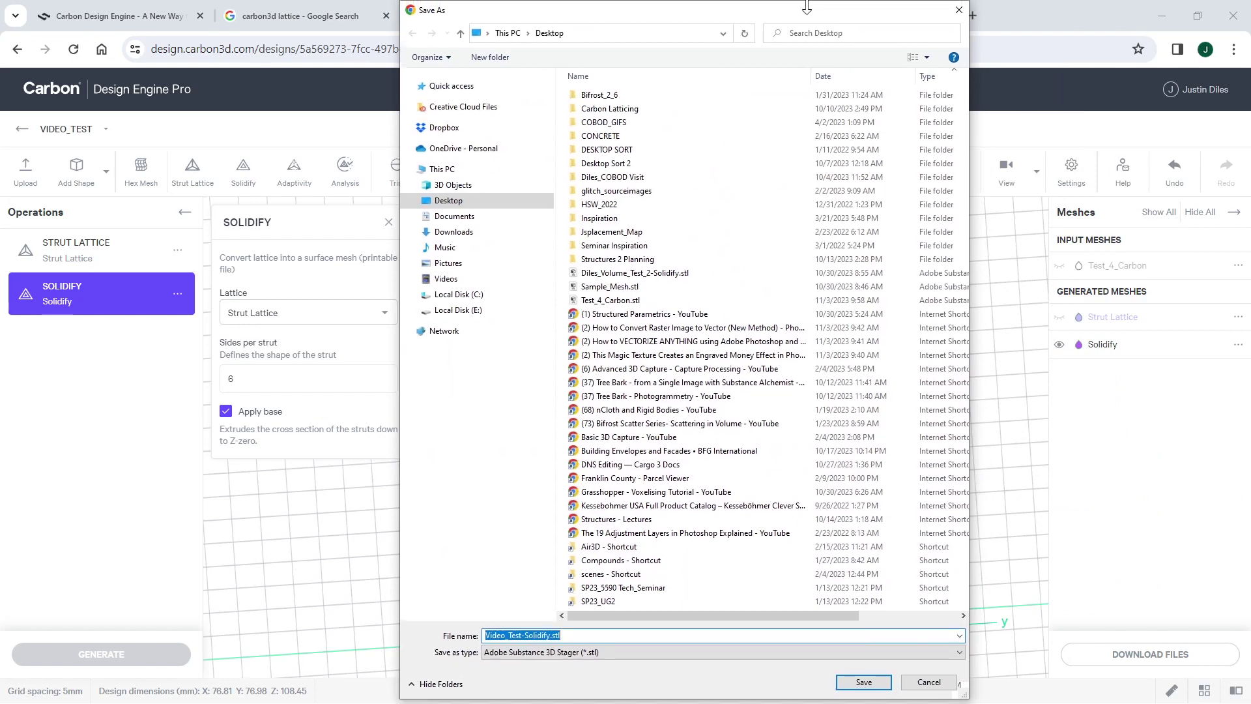
{"action": "left_click", "coordinate": [866, 682]}
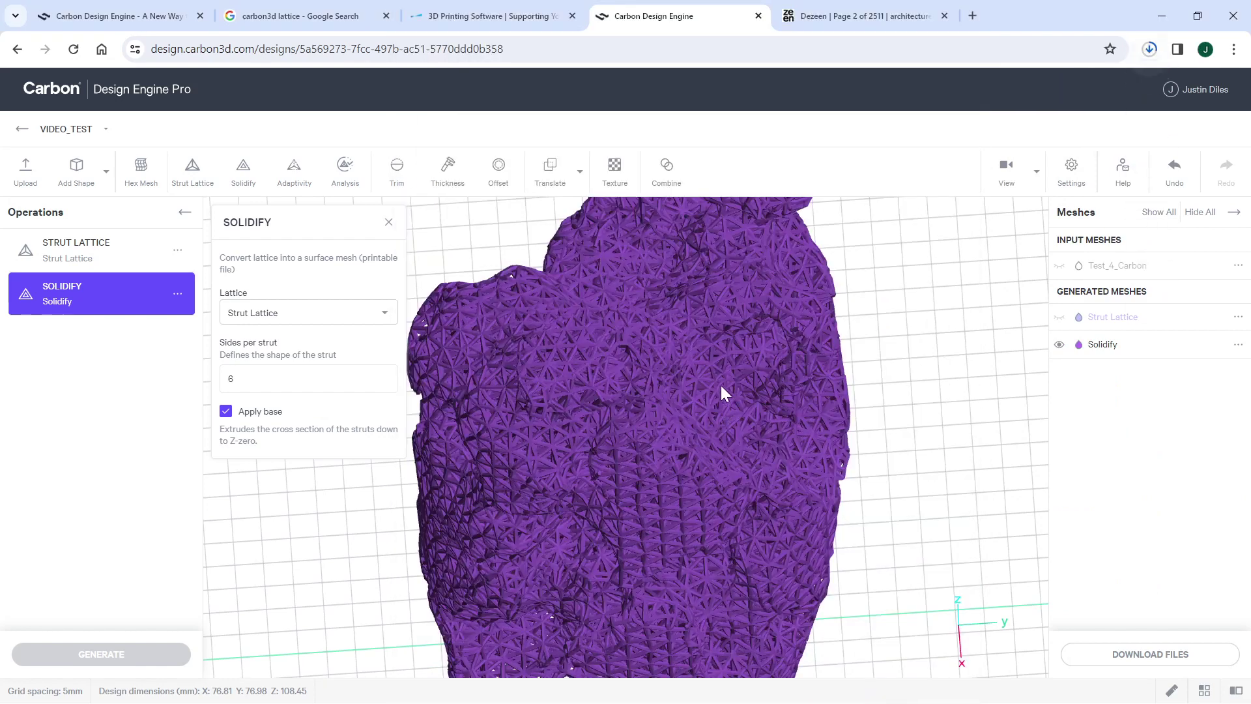
{"action": "left_click", "coordinate": [1233, 49]}
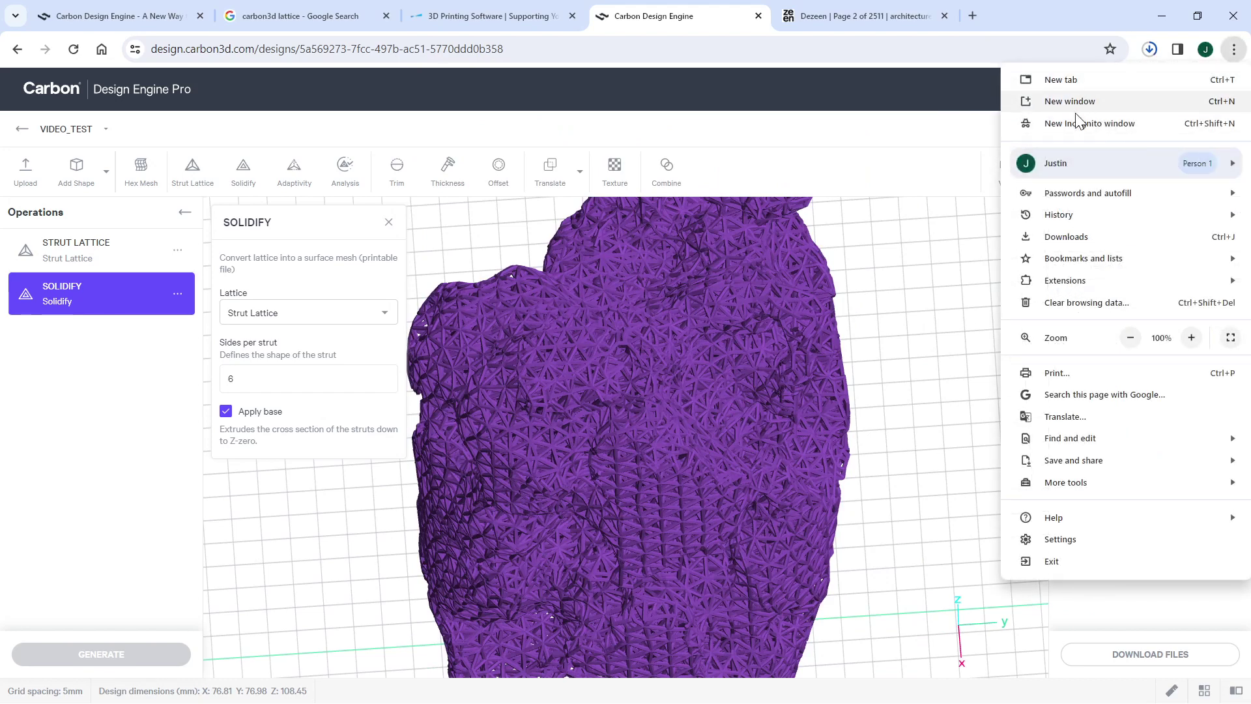
{"action": "left_click", "coordinate": [1073, 238]}
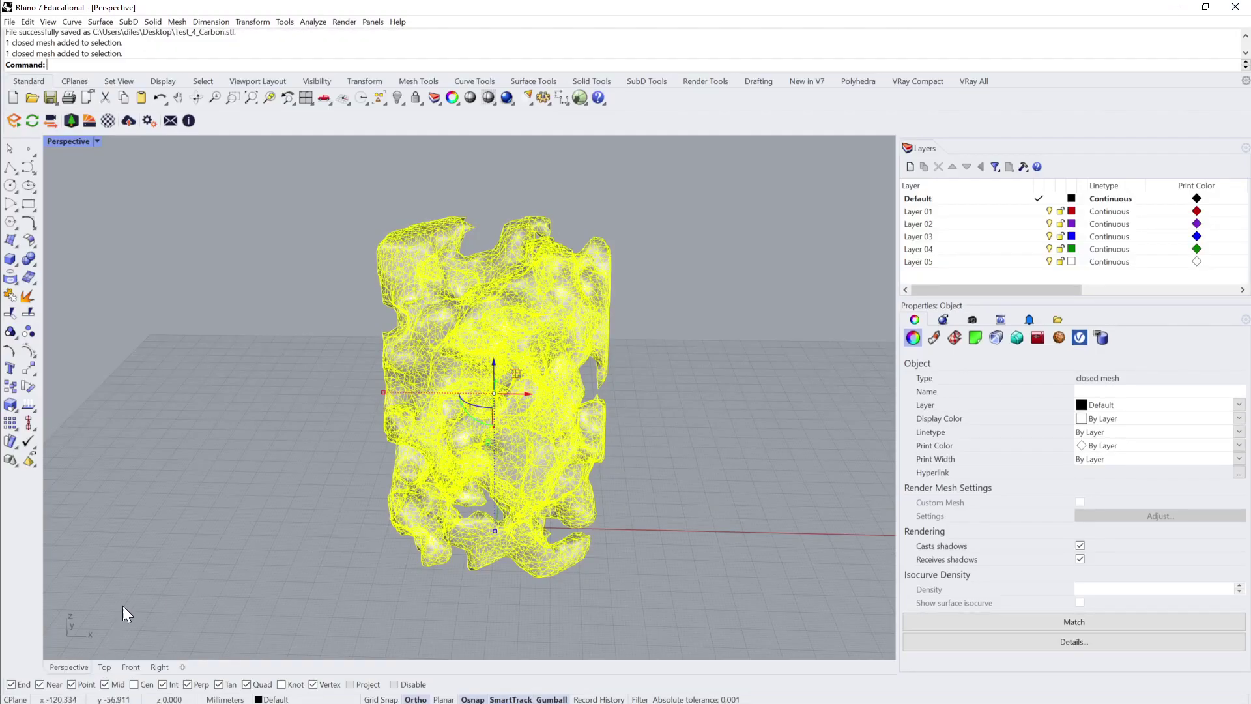
Switch to Rhino, try to open another file and deselect the mesh
{"action": "left_click", "coordinate": [11, 23]}
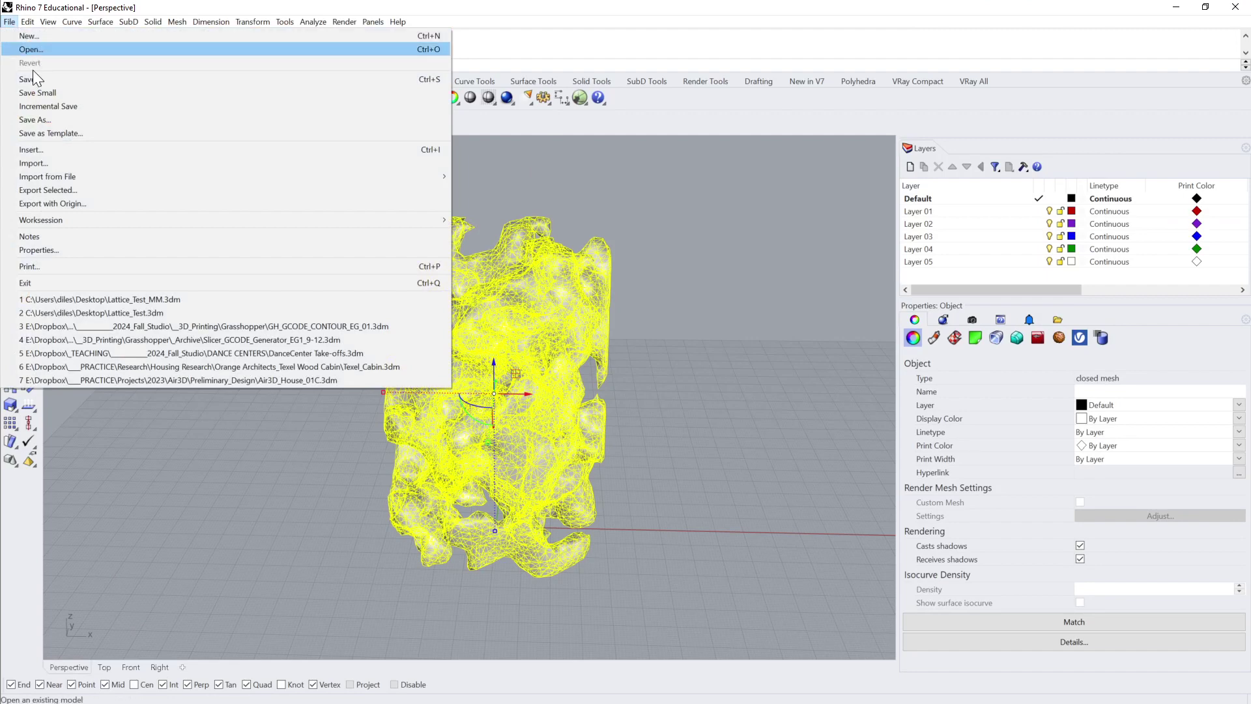
{"action": "left_click", "coordinate": [65, 47]}
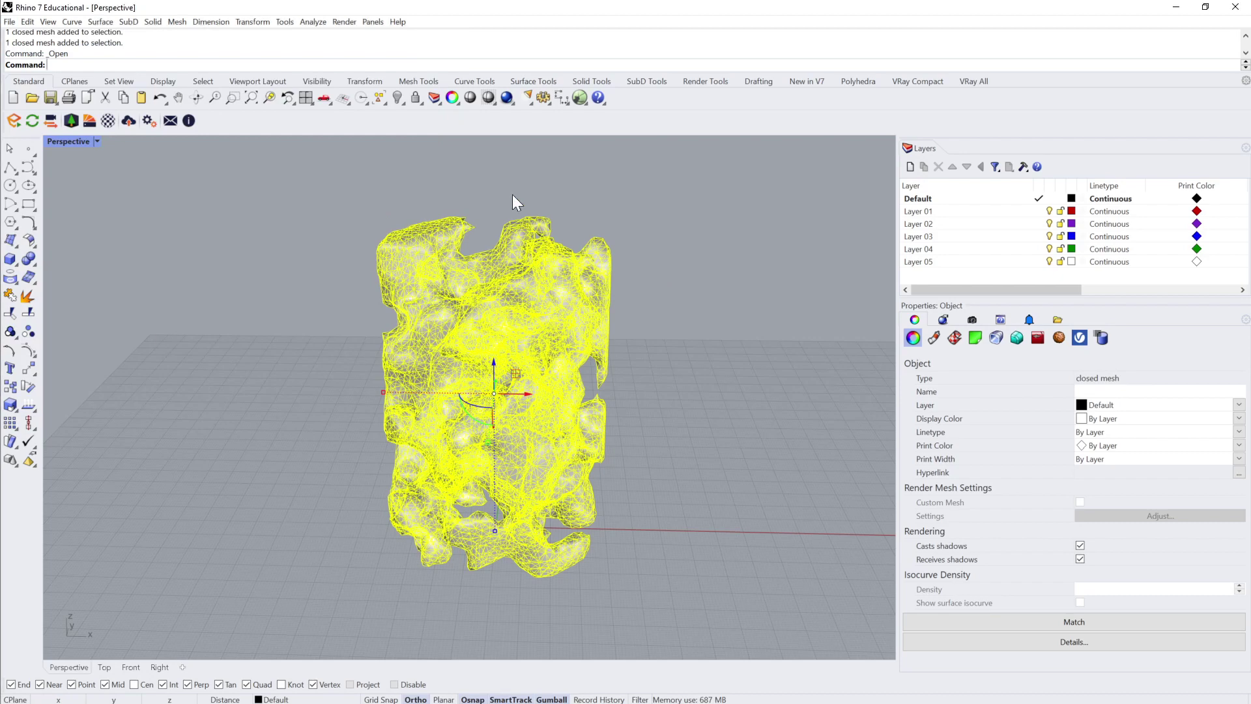
{"action": "left_click", "coordinate": [694, 194]}
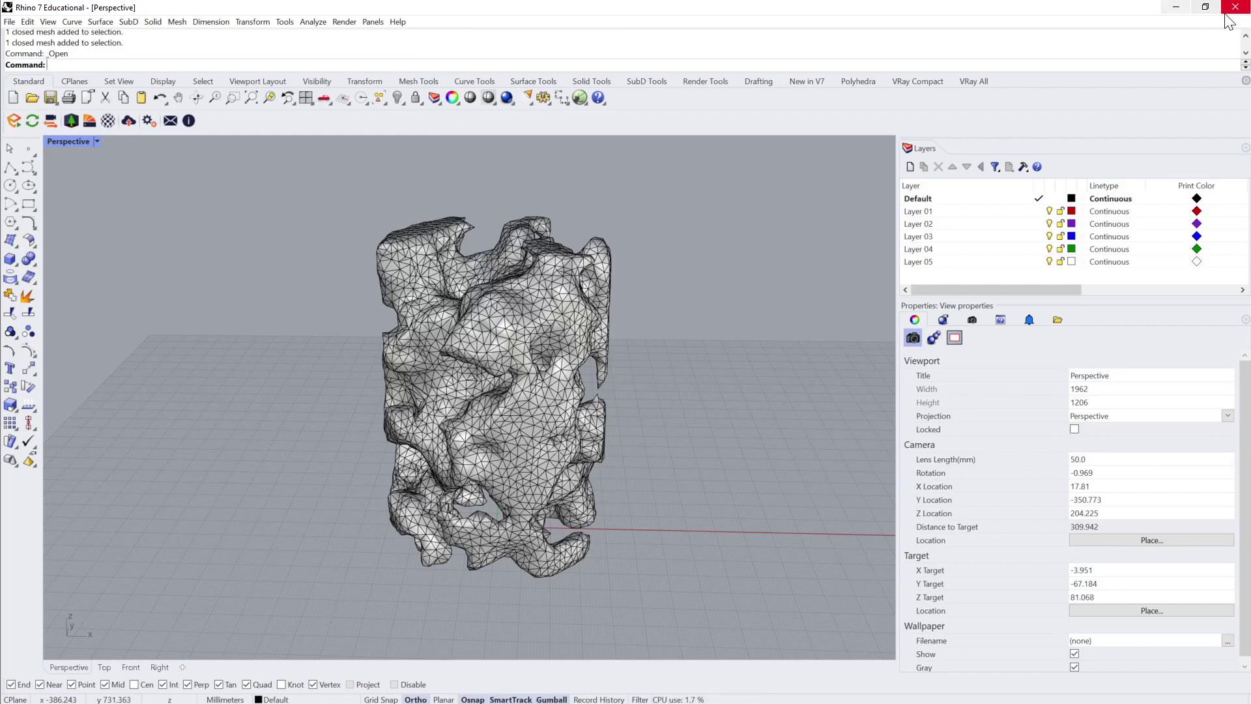
Shrink the Rhino window and show Video_Test-Solidify.stl in its Desktop folder from the browser's downloads list
{"action": "left_click", "coordinate": [1205, 7]}
{"action": "left_click", "coordinate": [1083, 8]}
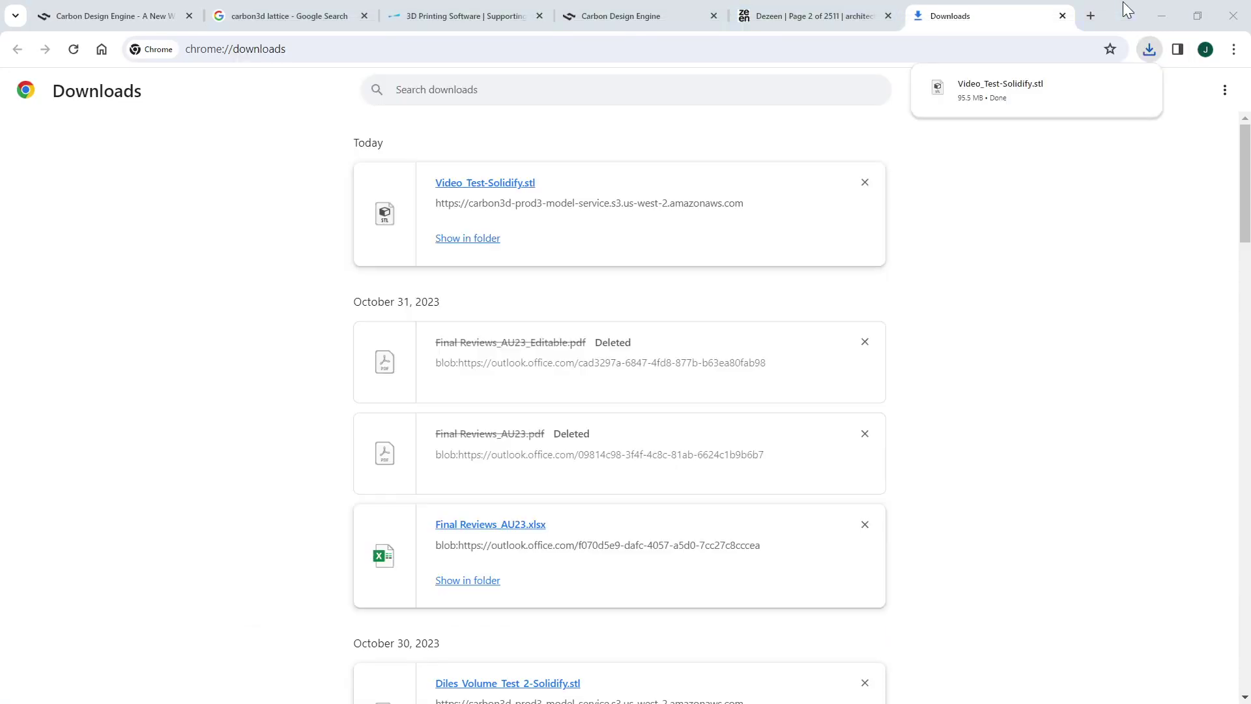
{"action": "left_click", "coordinate": [466, 239]}
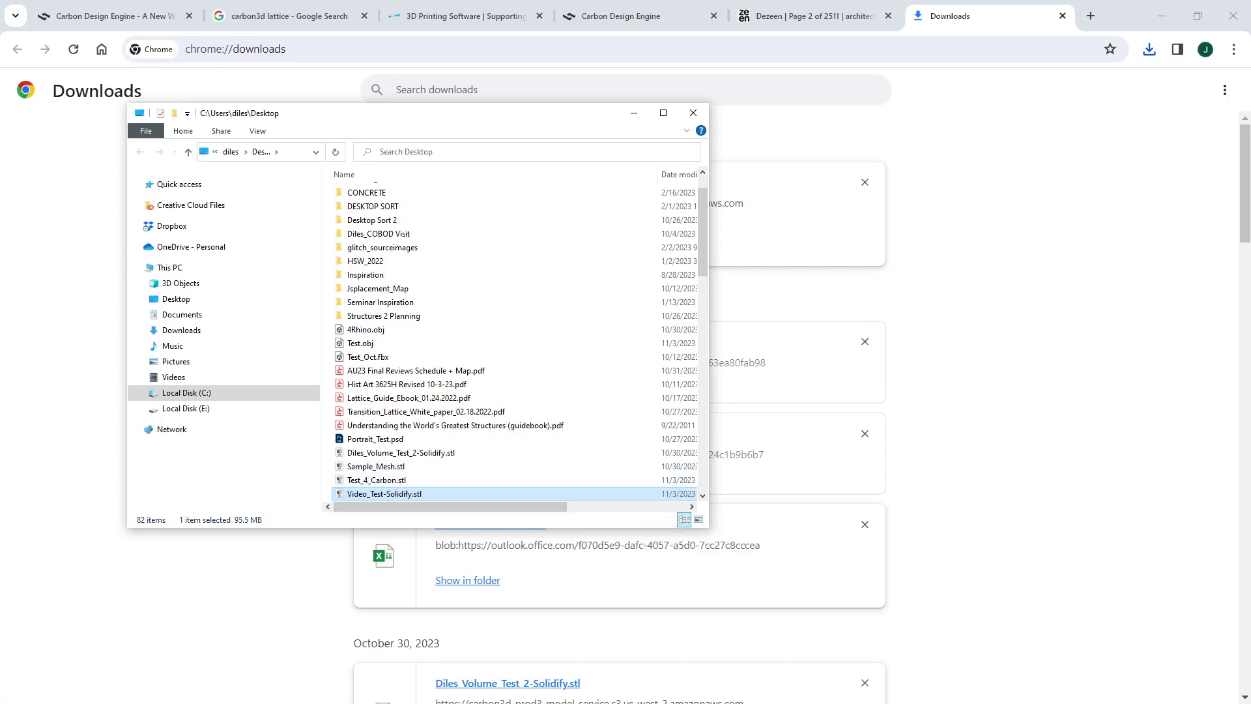
{"action": "key", "text": "alt+Tab"}
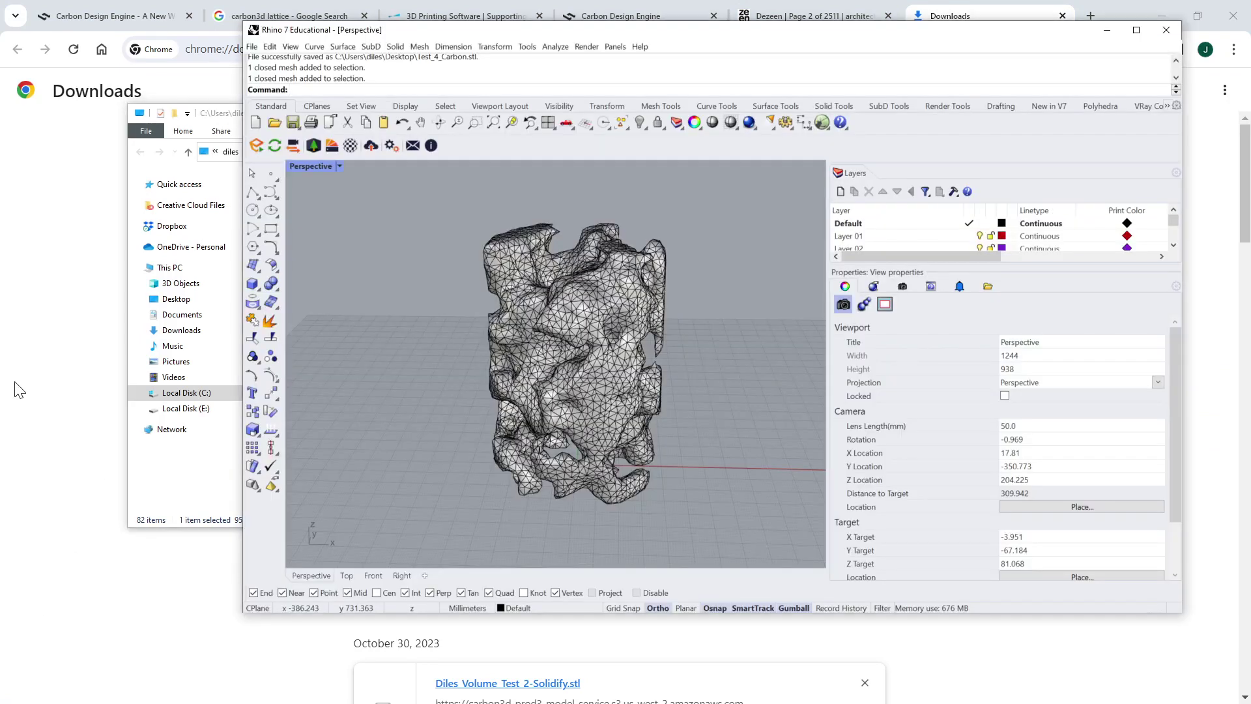
Import Video_Test-Solidify.stl from the Desktop folder into the open Rhino model
{"action": "left_click", "coordinate": [135, 171]}
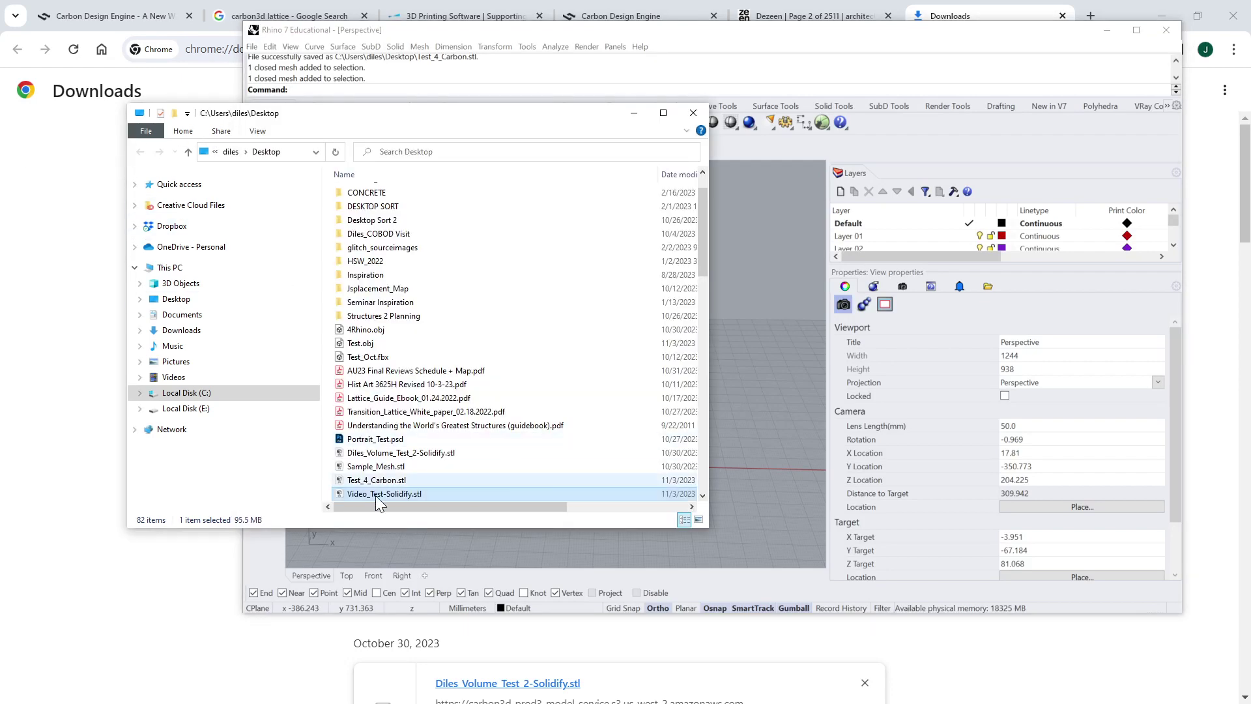
{"action": "left_click", "coordinate": [733, 381]}
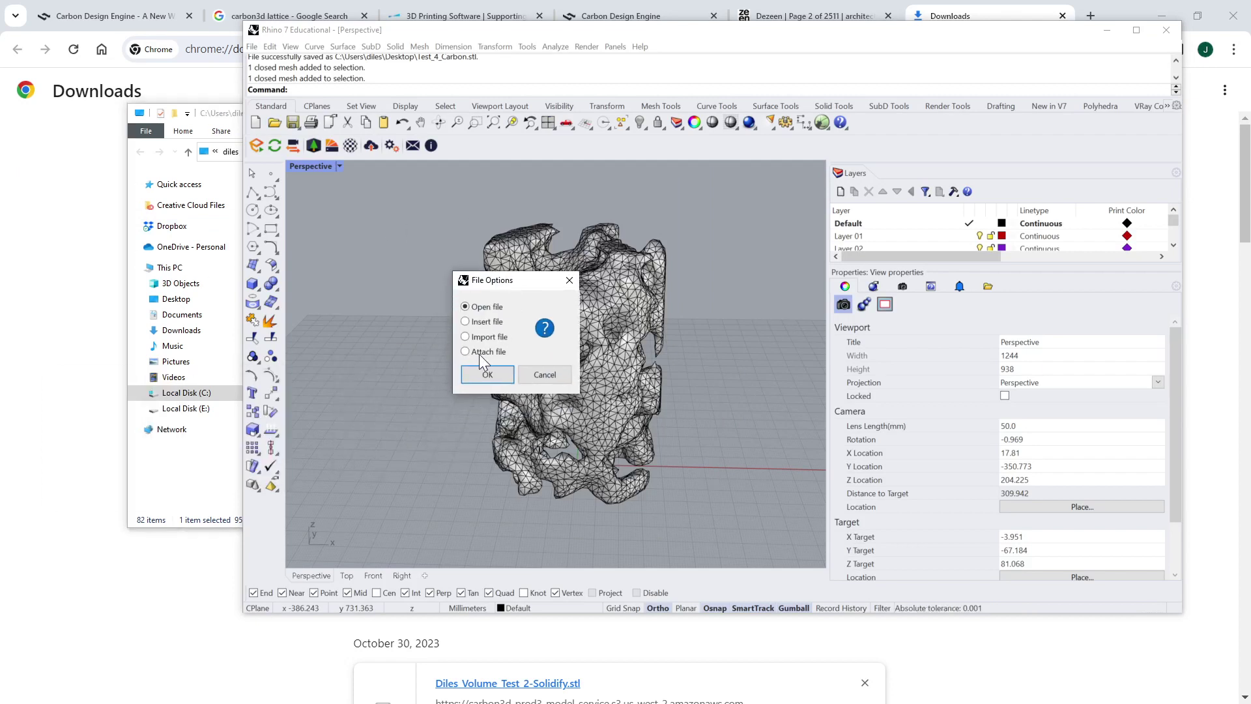
{"action": "left_click", "coordinate": [467, 339]}
{"action": "left_click", "coordinate": [487, 376]}
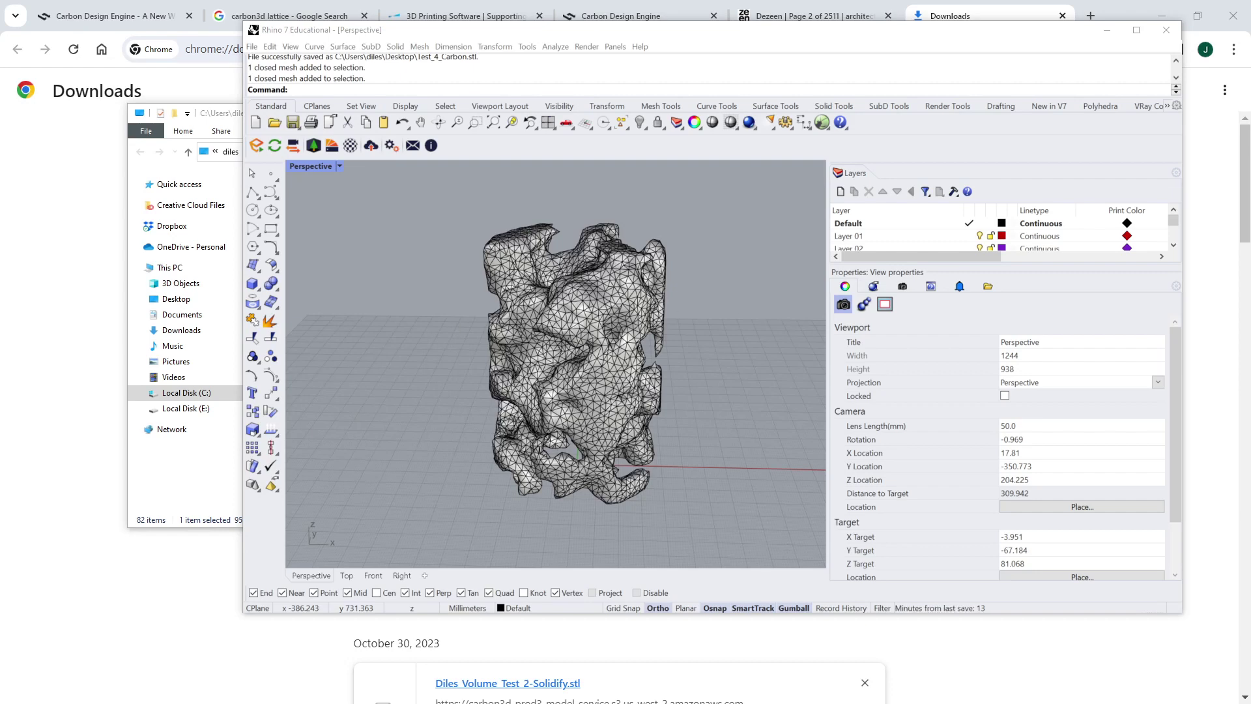
{"action": "left_click", "coordinate": [508, 391]}
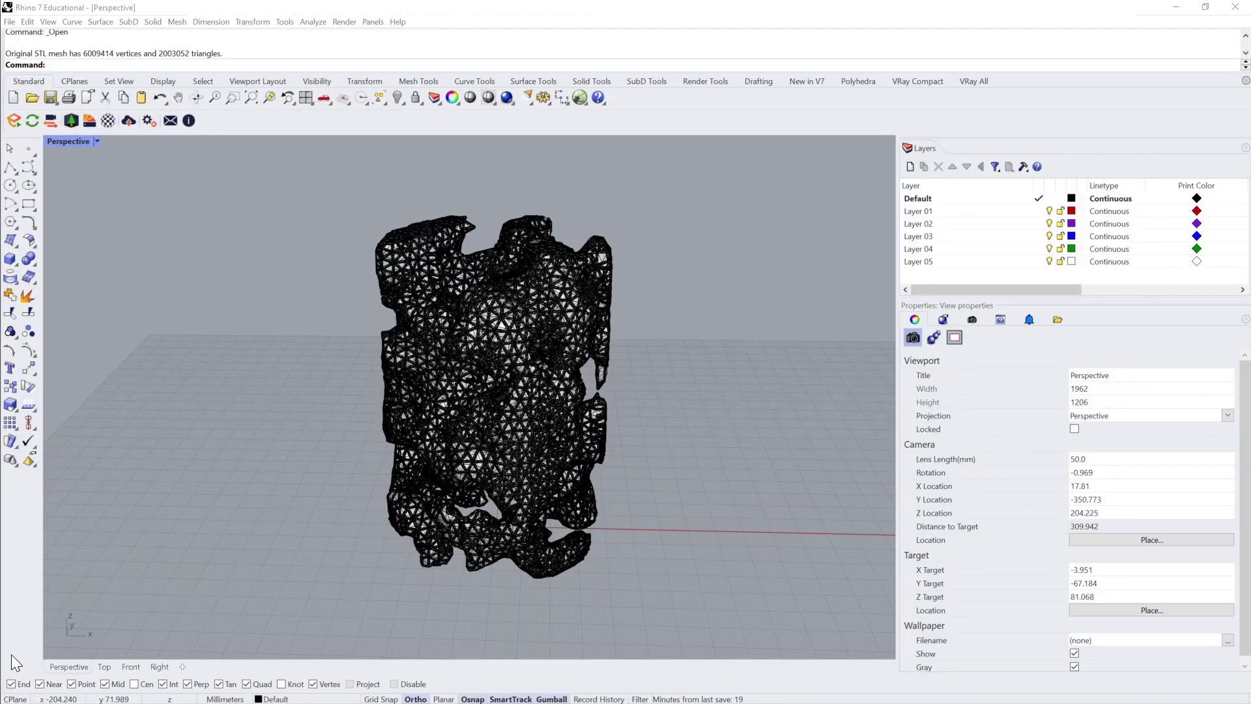
Switch the Perspective viewport to Wireframe display and view the imported lattice over the original mesh
{"action": "left_click", "coordinate": [654, 321]}
{"action": "right_click_drag", "start_coordinate": [624, 339], "coordinate": [624, 339]}
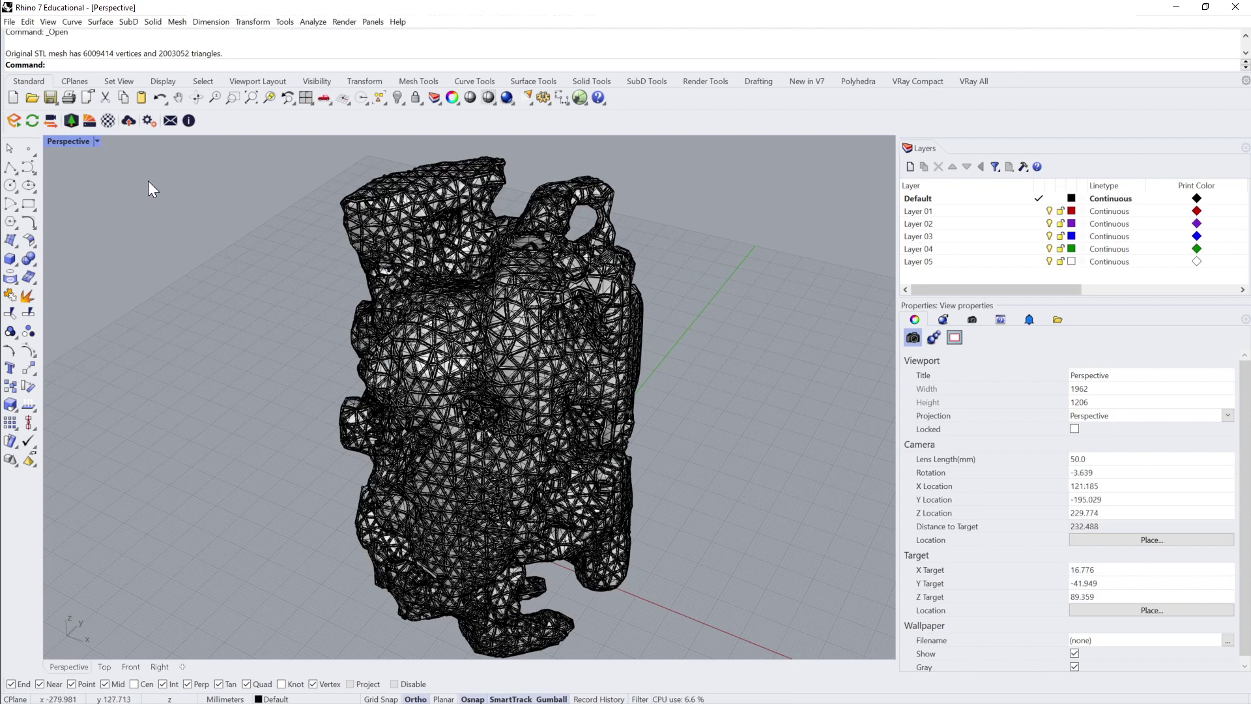
{"action": "left_click", "coordinate": [97, 141]}
{"action": "left_click", "coordinate": [92, 185]}
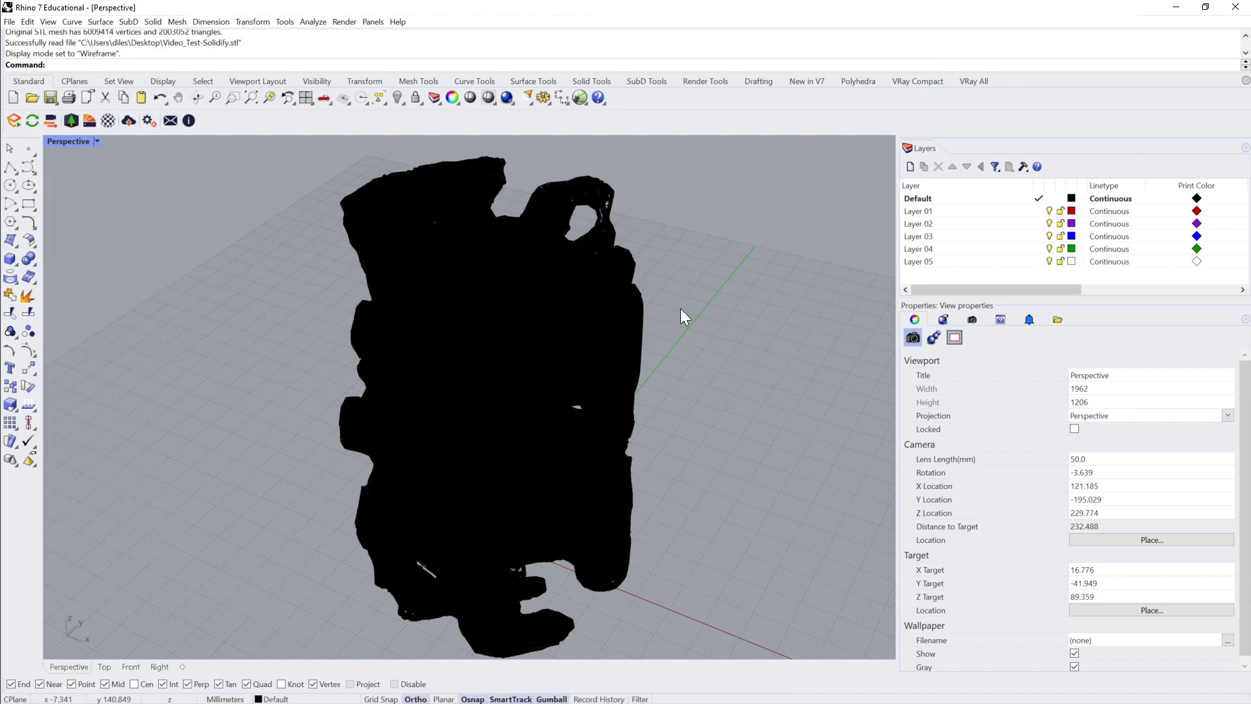
{"action": "scroll", "coordinate": [680, 307], "scroll_direction": "up", "scroll_amount": 5}
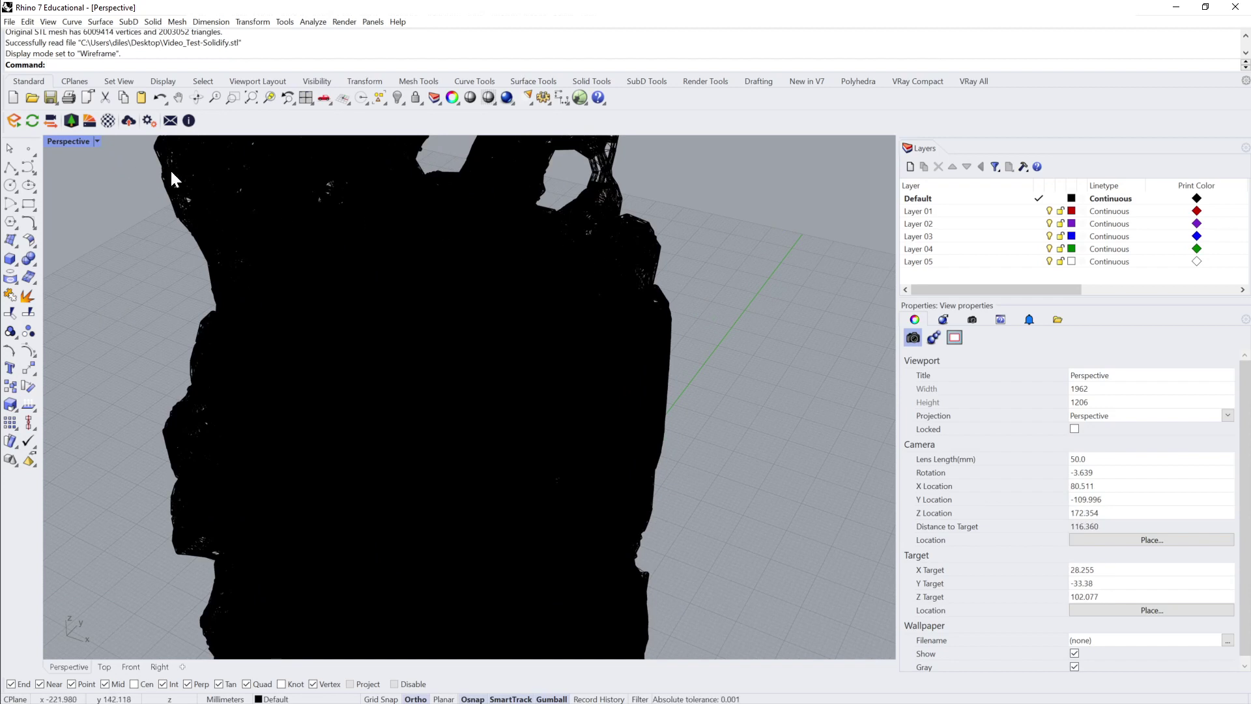
Set the Perspective viewport to Arctic display and look closely at the lattice around the original mesh
{"action": "left_click", "coordinate": [98, 141]}
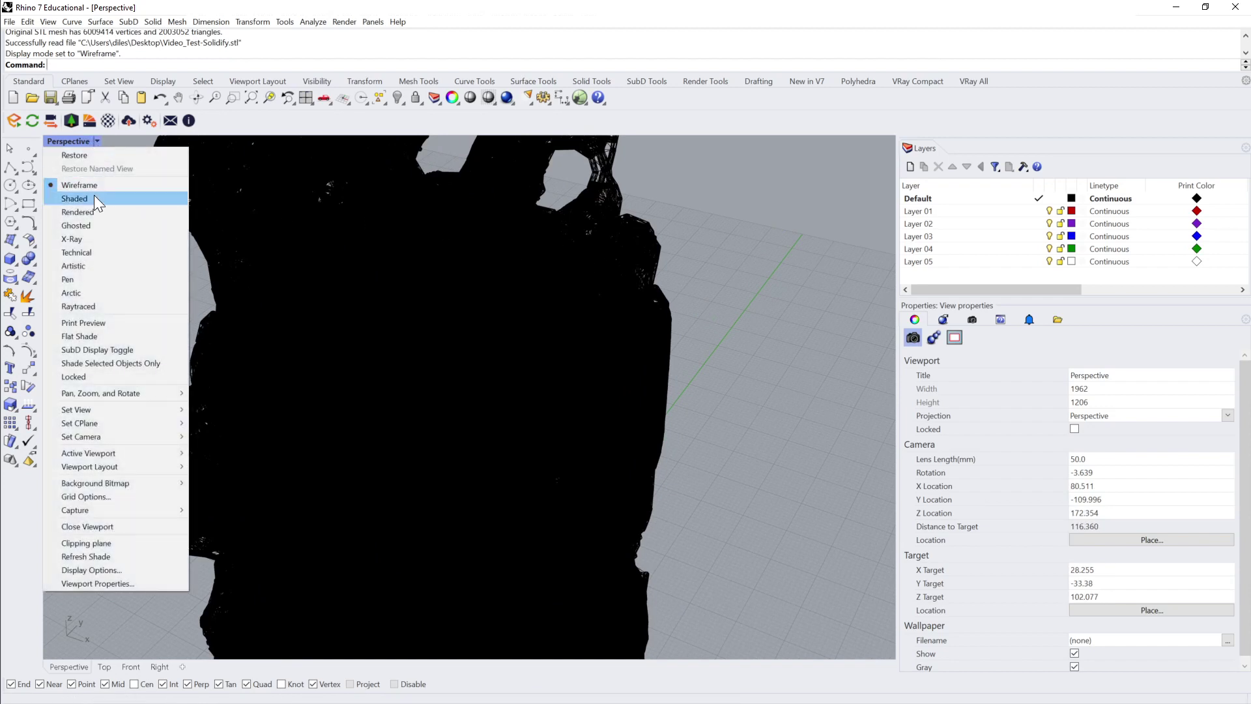
{"action": "left_click", "coordinate": [86, 293]}
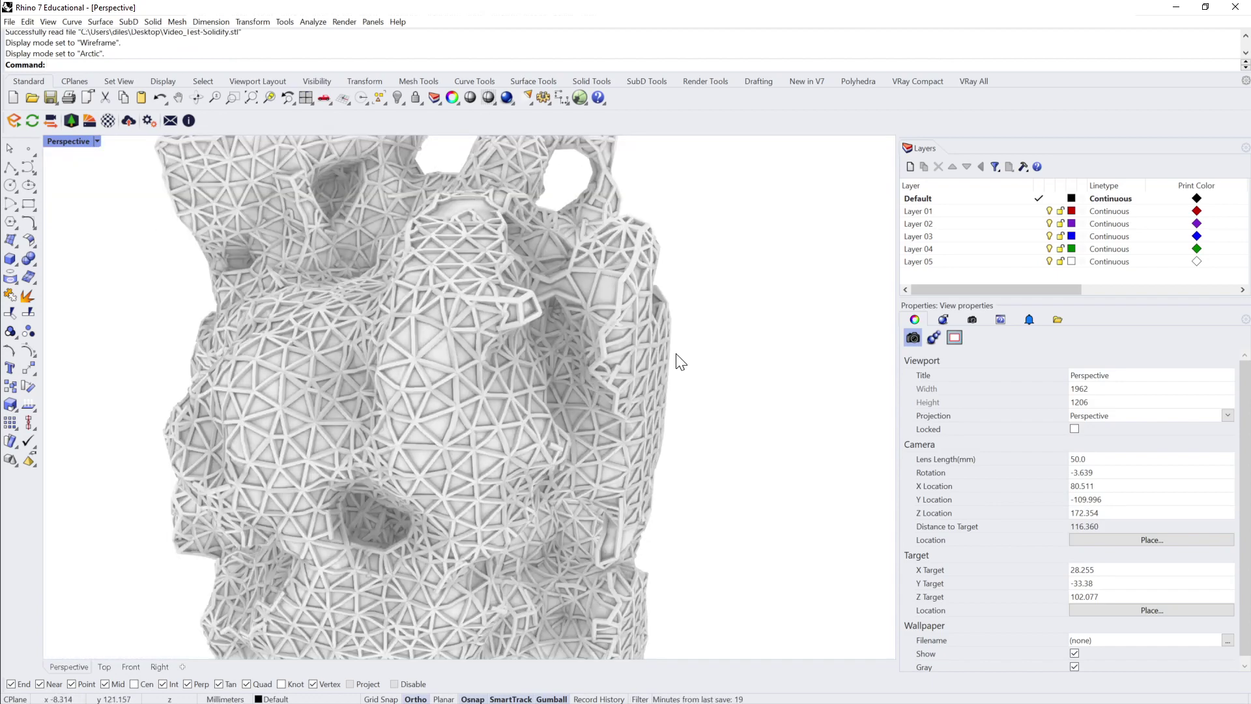
{"action": "scroll", "coordinate": [680, 362], "scroll_direction": "down", "scroll_amount": 3}
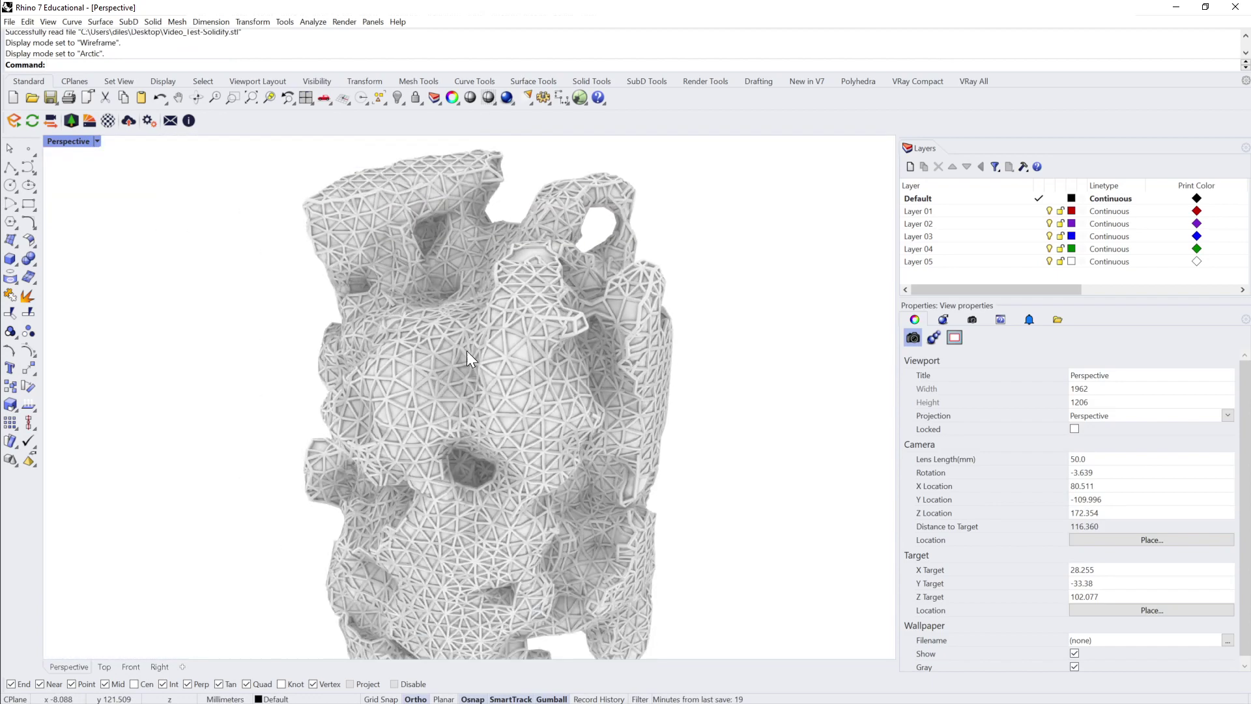
{"action": "scroll", "coordinate": [509, 247], "scroll_direction": "up", "scroll_amount": 5}
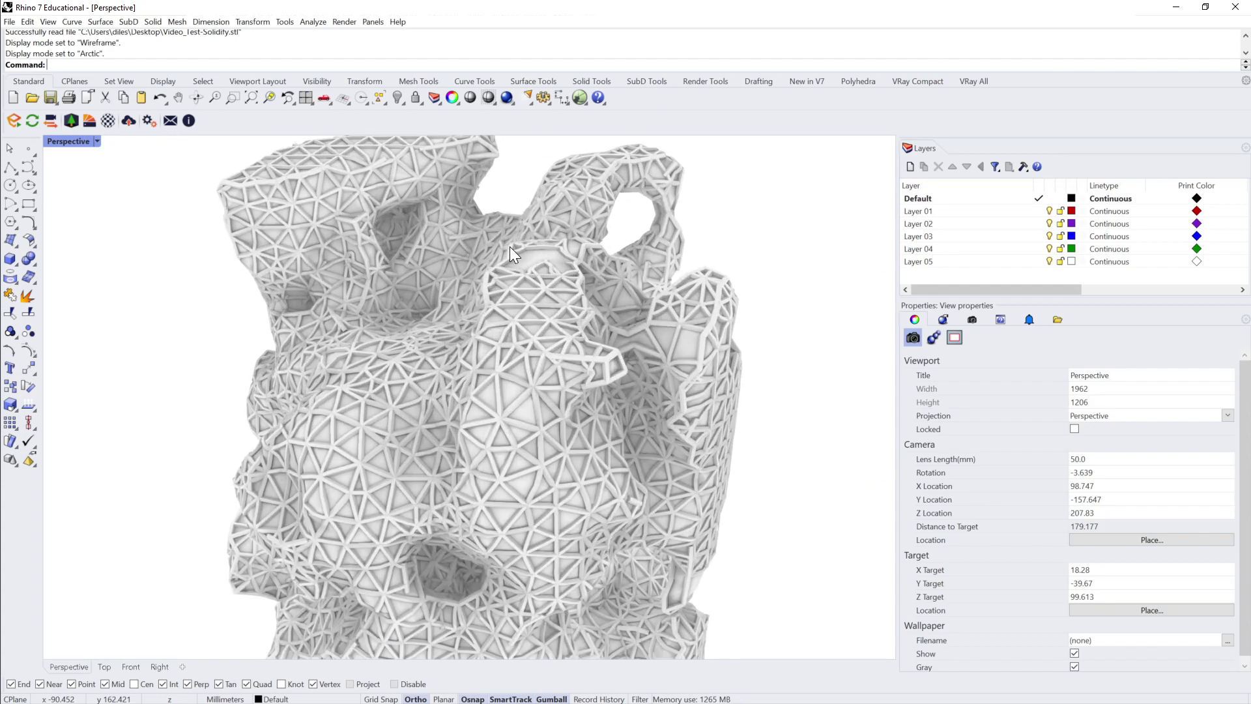
{"action": "scroll", "coordinate": [535, 272], "scroll_direction": "up", "scroll_amount": 2}
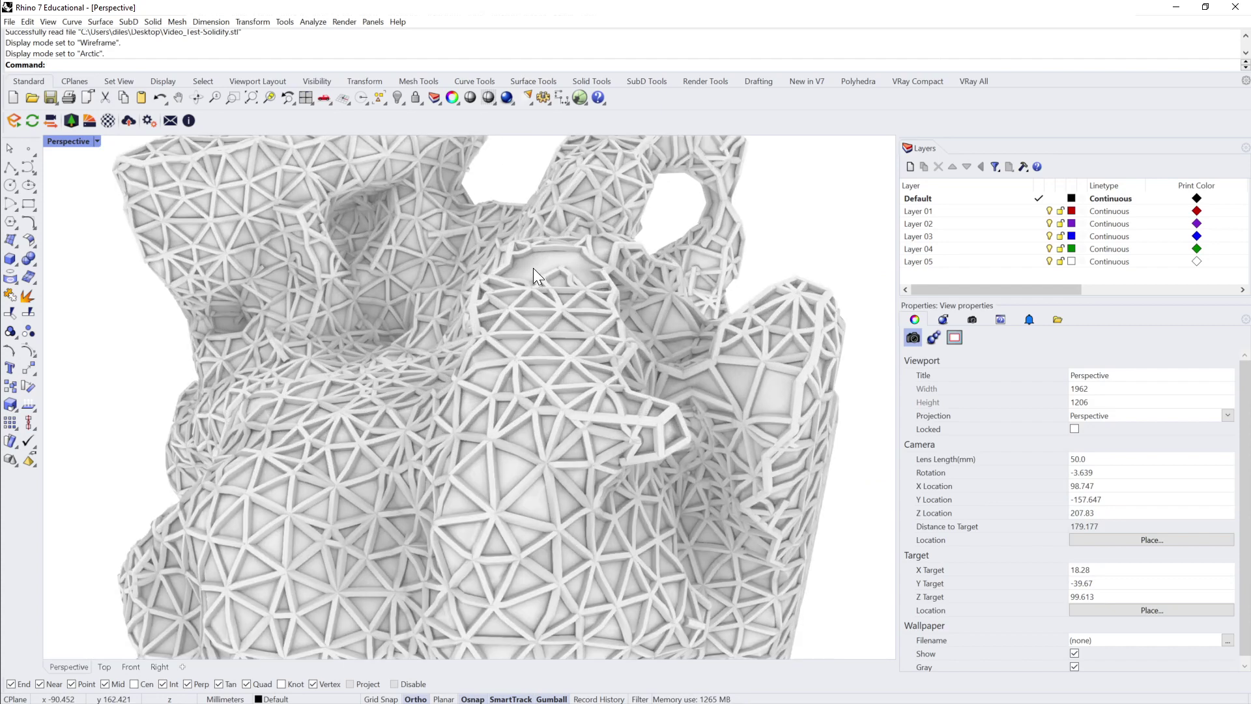
Hide the original closed mesh inside the lattice so only the struts are shown
{"action": "left_click", "coordinate": [533, 268]}
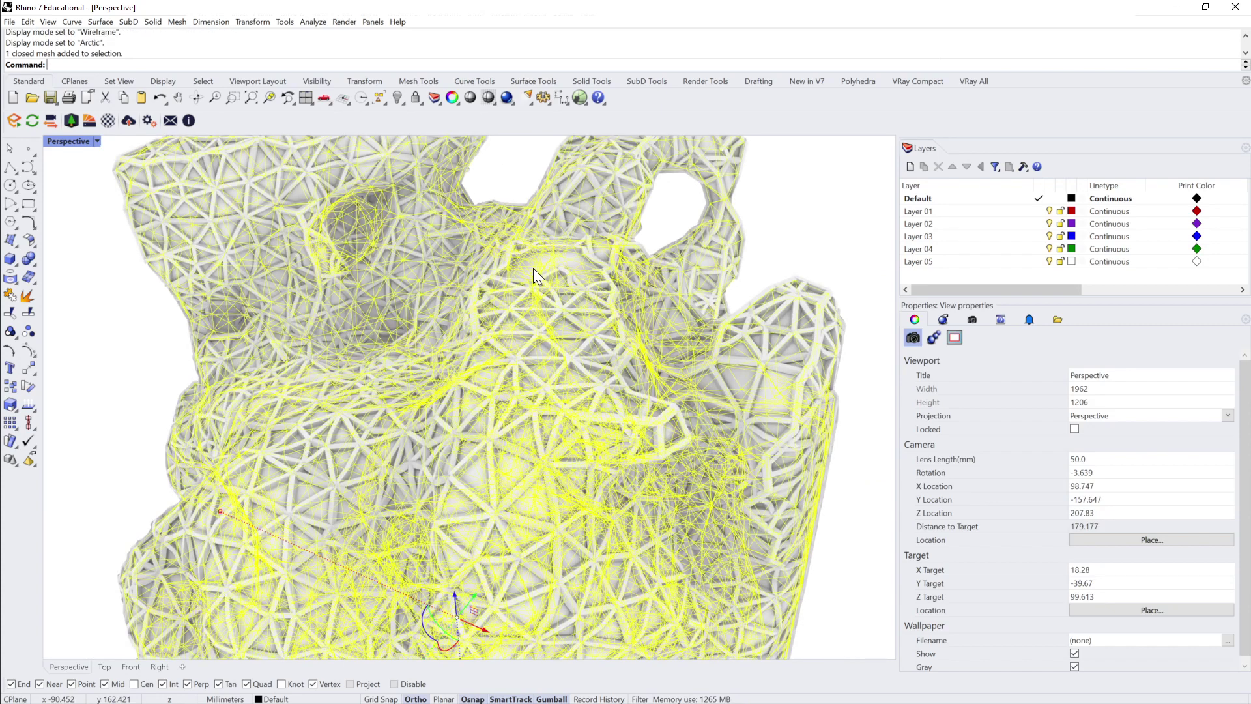
{"action": "key", "text": "ctrl+h"}
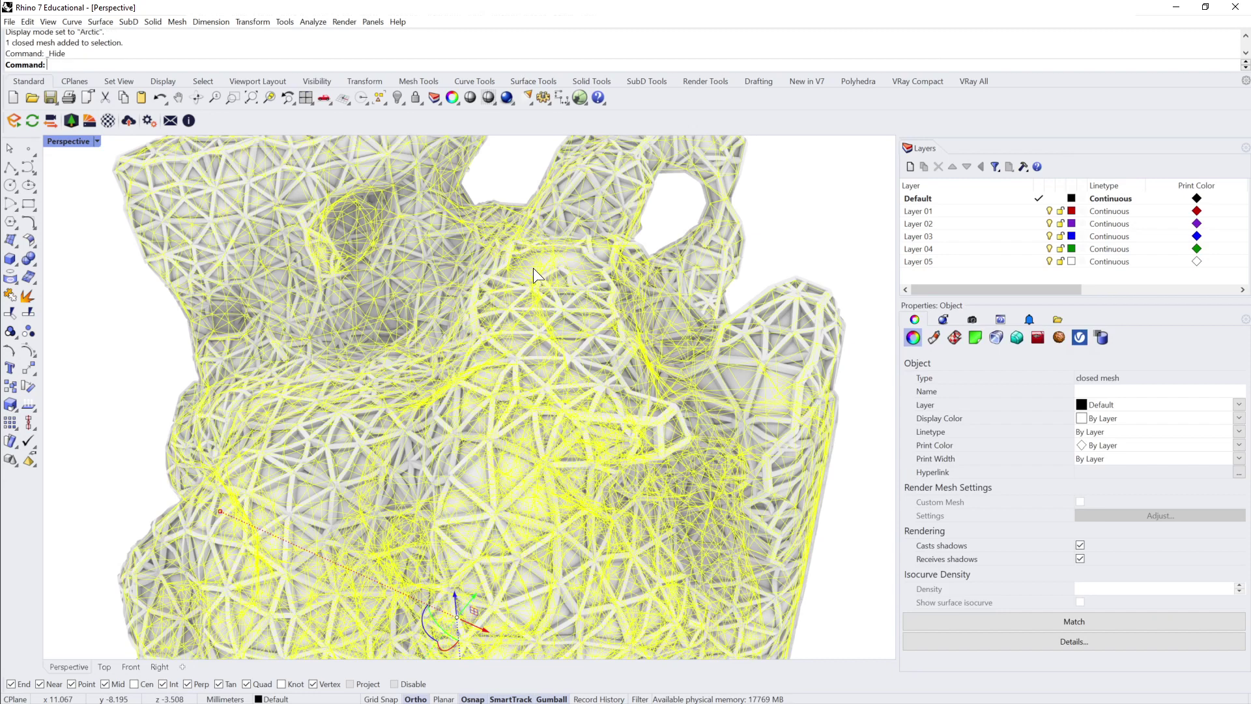
{"action": "scroll", "coordinate": [546, 388], "scroll_direction": "down", "scroll_amount": 2}
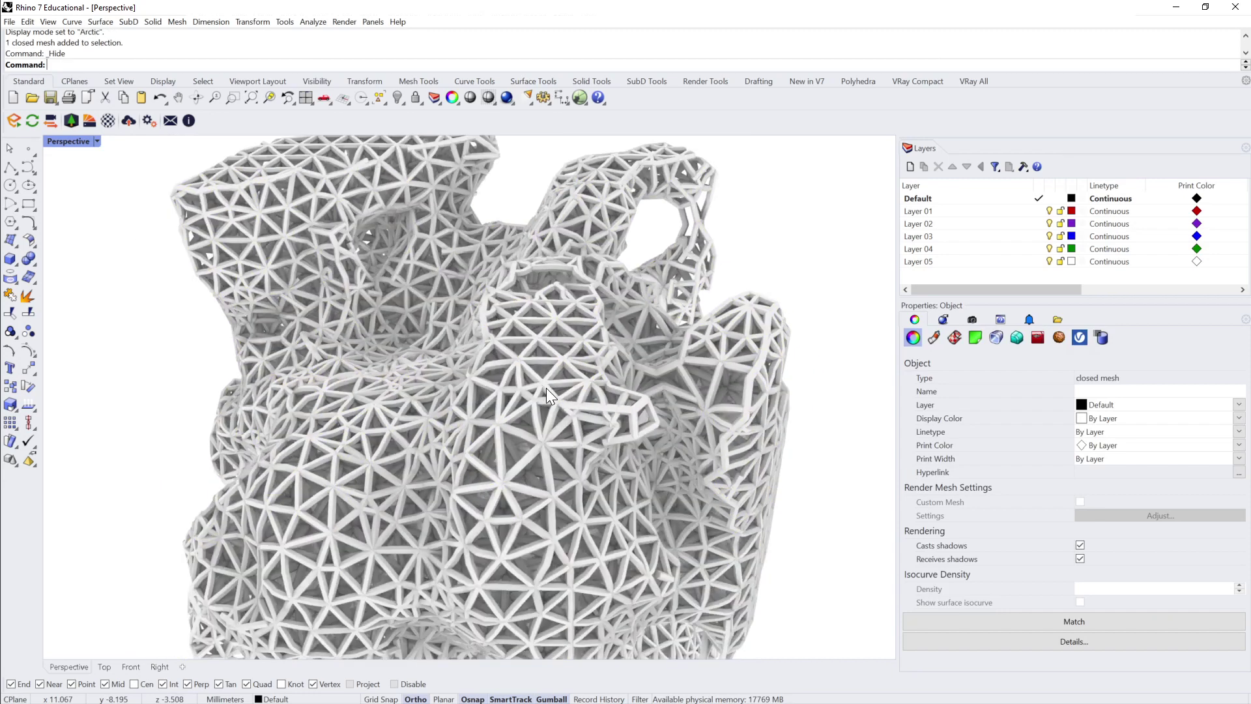
{"action": "scroll", "coordinate": [545, 414], "scroll_direction": "down", "scroll_amount": 3}
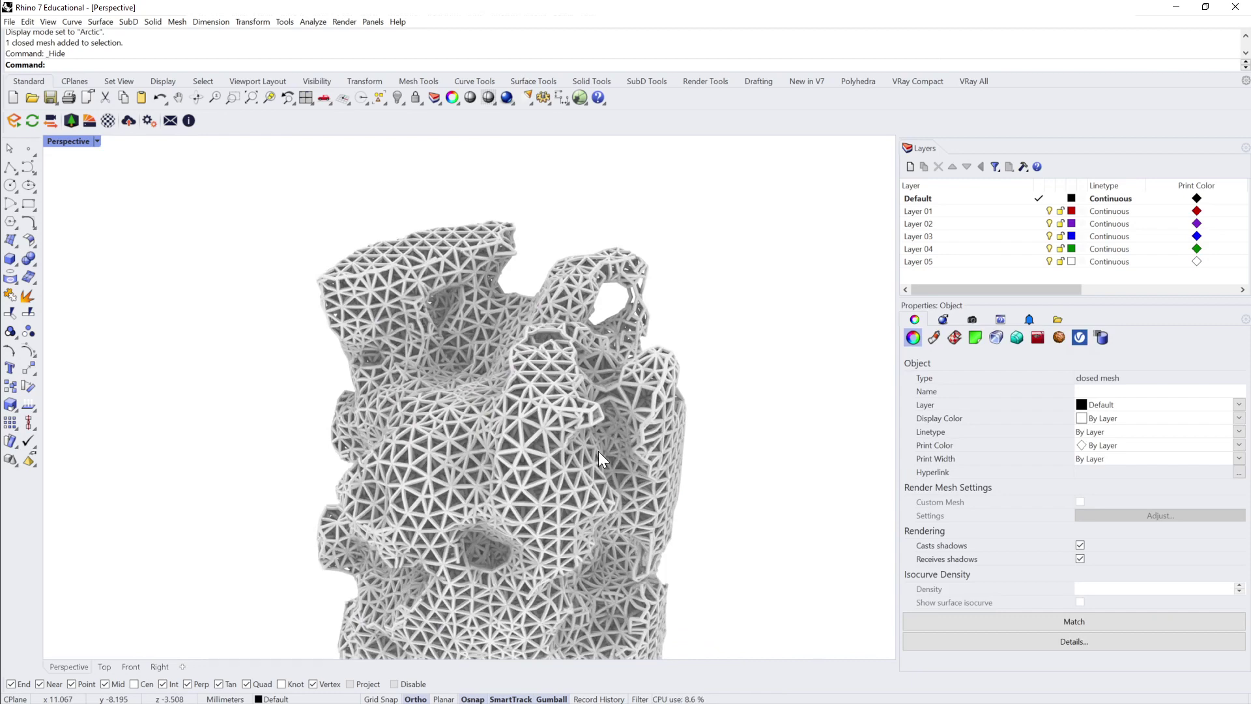
{"action": "scroll", "coordinate": [593, 458], "scroll_direction": "down", "scroll_amount": 1}
{"action": "right_click_drag", "start_coordinate": [612, 303], "coordinate": [622, 263], "text": "shift"}
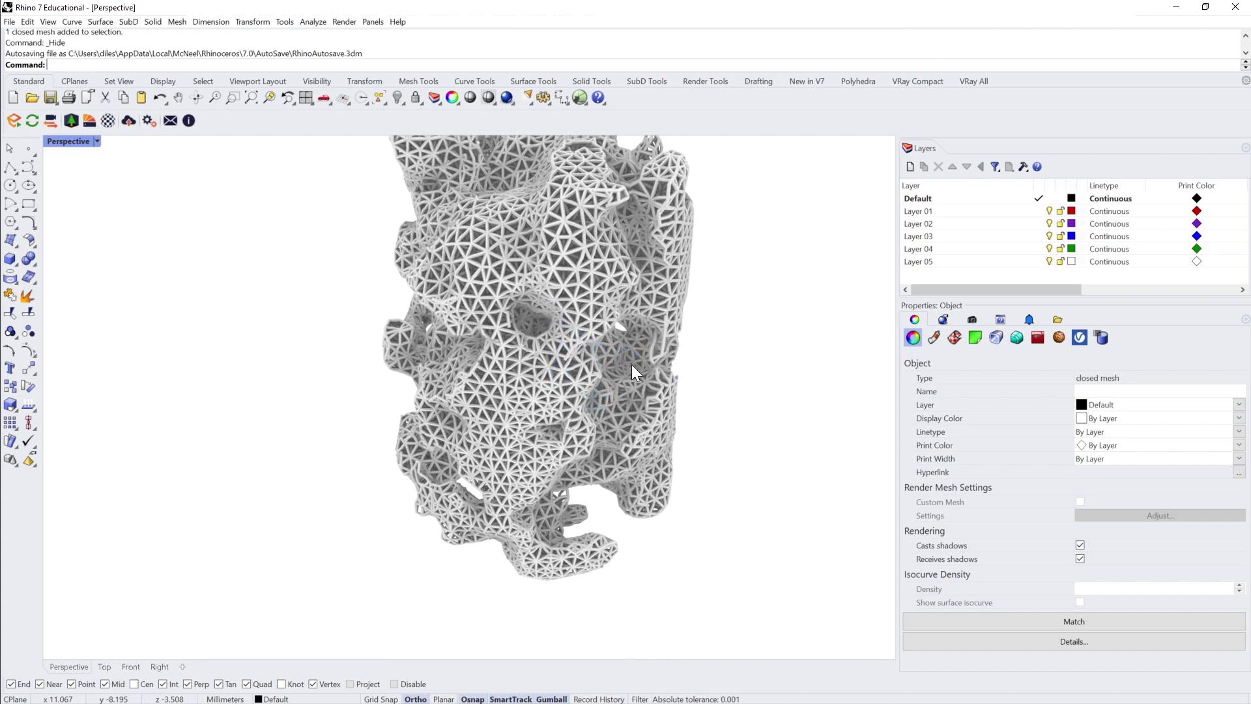
Select a single strut and a crossing window around the lattice to check whether it consists of separate meshes
{"action": "left_click", "coordinate": [590, 287]}
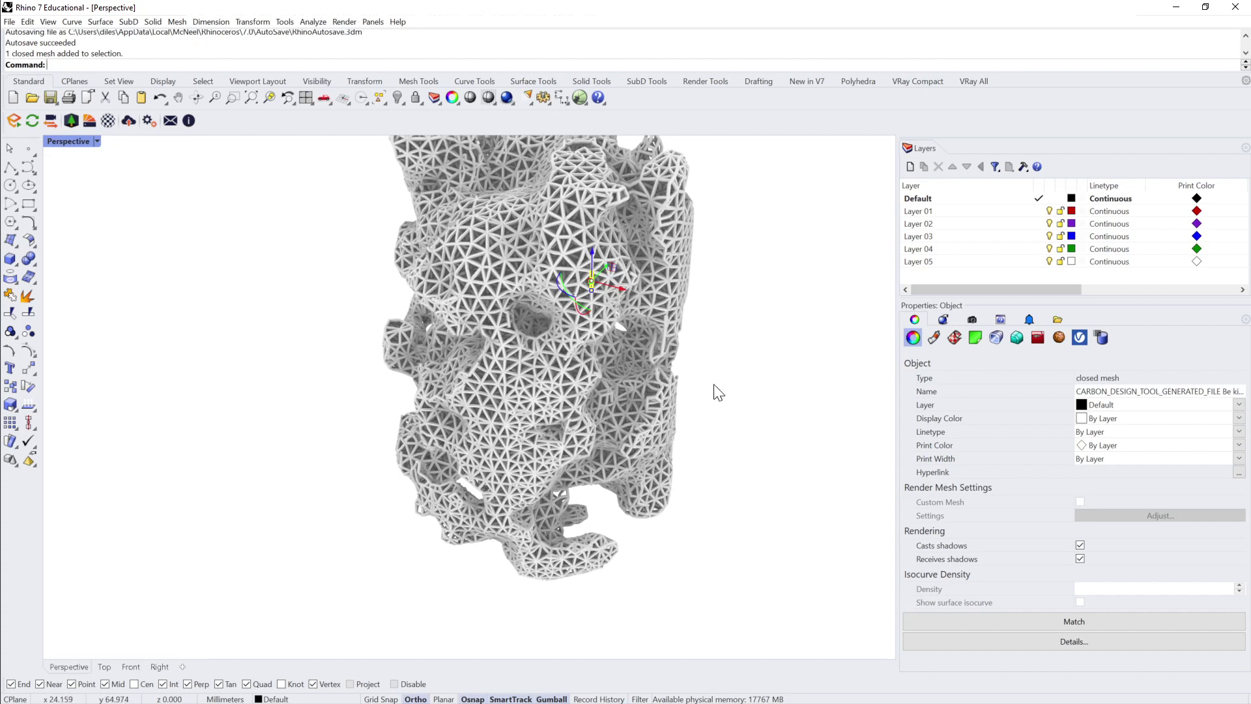
{"action": "mouse_move", "coordinate": [568, 361]}
{"action": "right_mouse_down", "text": "shift"}
{"action": "mouse_move", "coordinate": [573, 457]}
{"action": "mouse_move", "coordinate": [562, 421]}
{"action": "right_mouse_up", "text": "shift"}
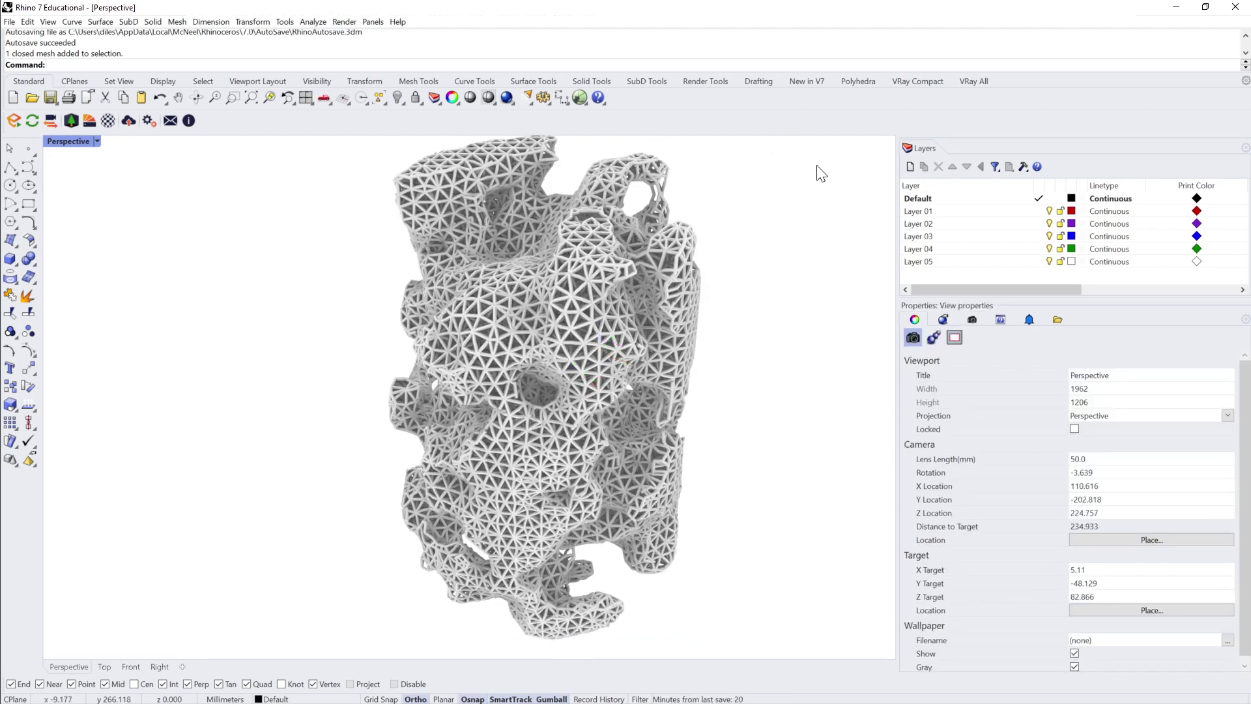
{"action": "left_click_drag", "start_coordinate": [830, 146], "coordinate": [161, 617]}
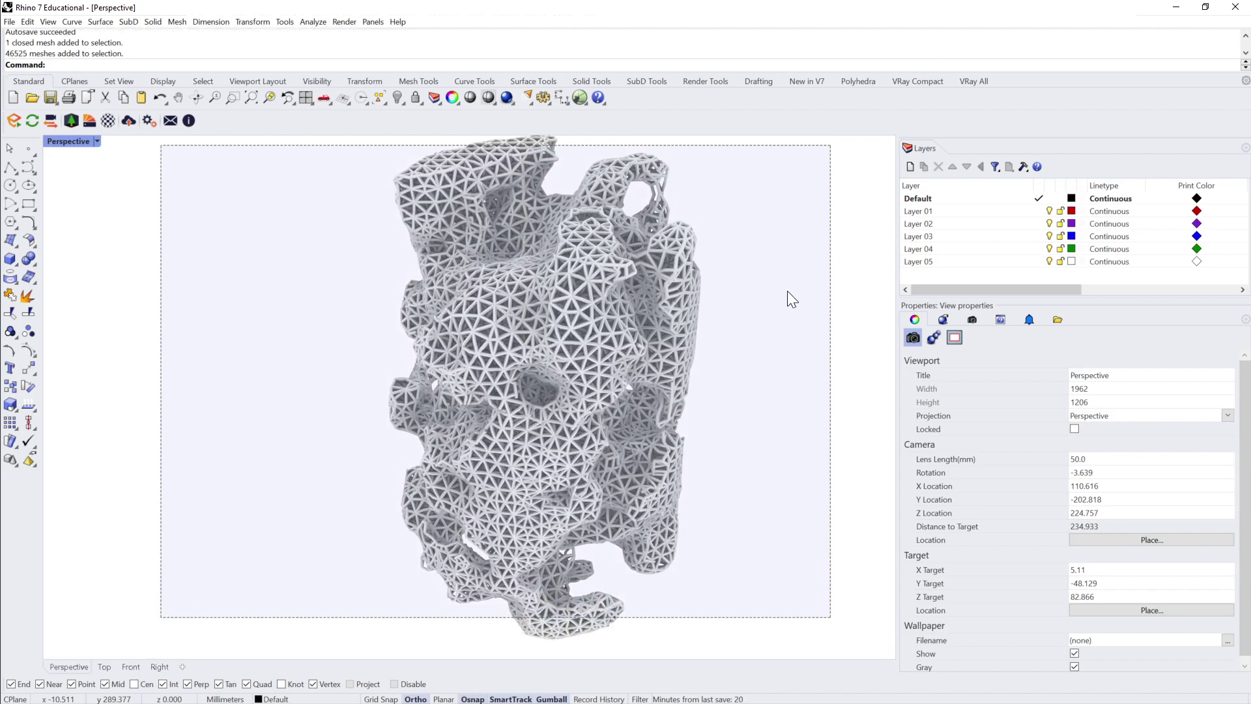
{"action": "key", "text": "Escape"}
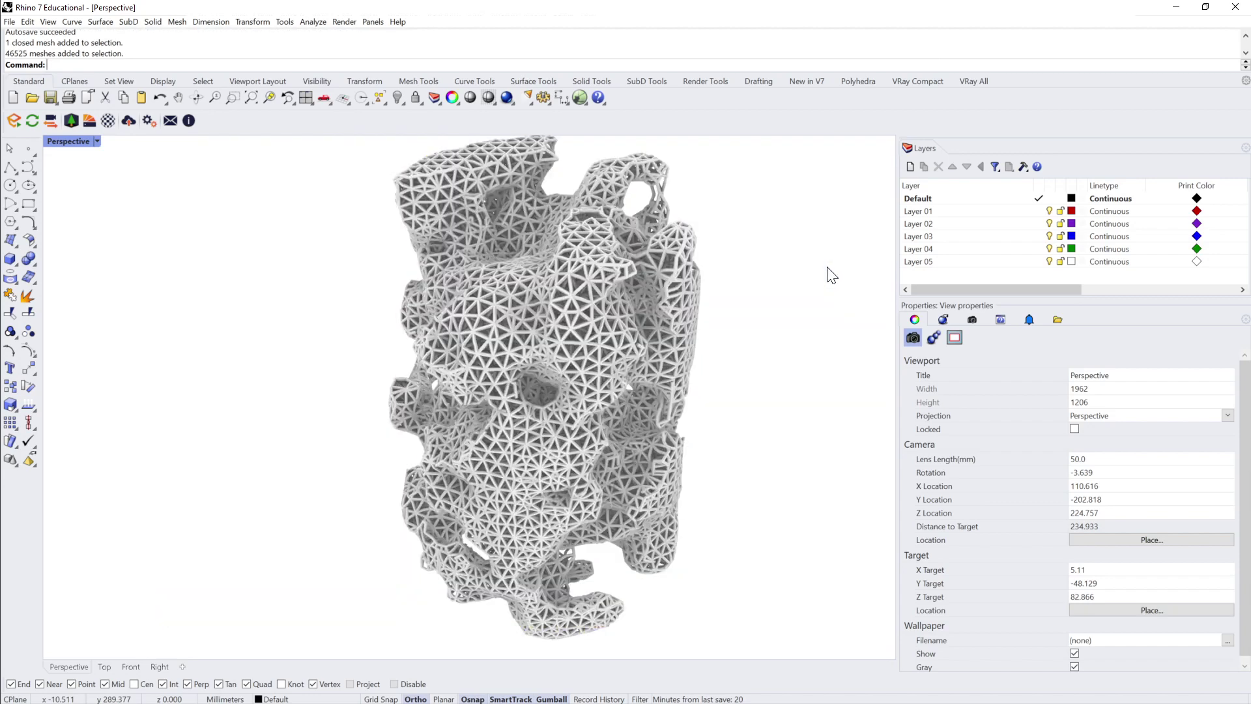
Select all the lattice meshes and move them to Layer 01
{"action": "key", "text": "ctrl+a"}
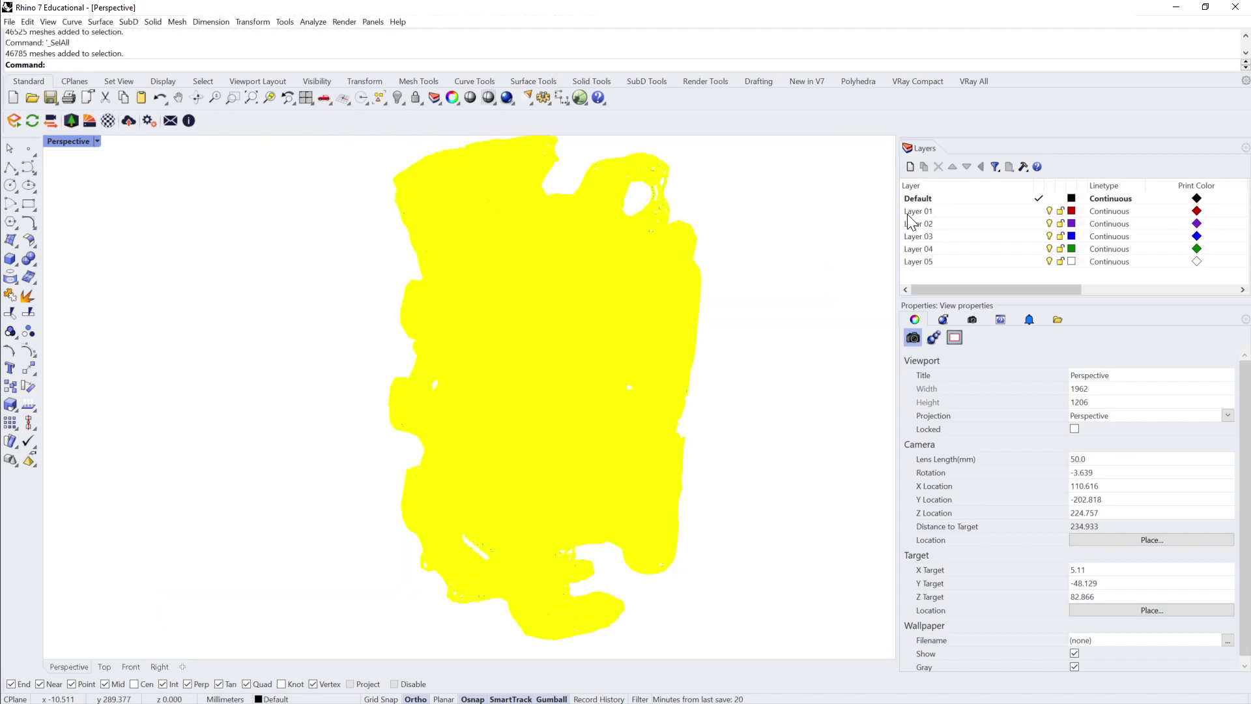
{"action": "right_click", "coordinate": [926, 212]}
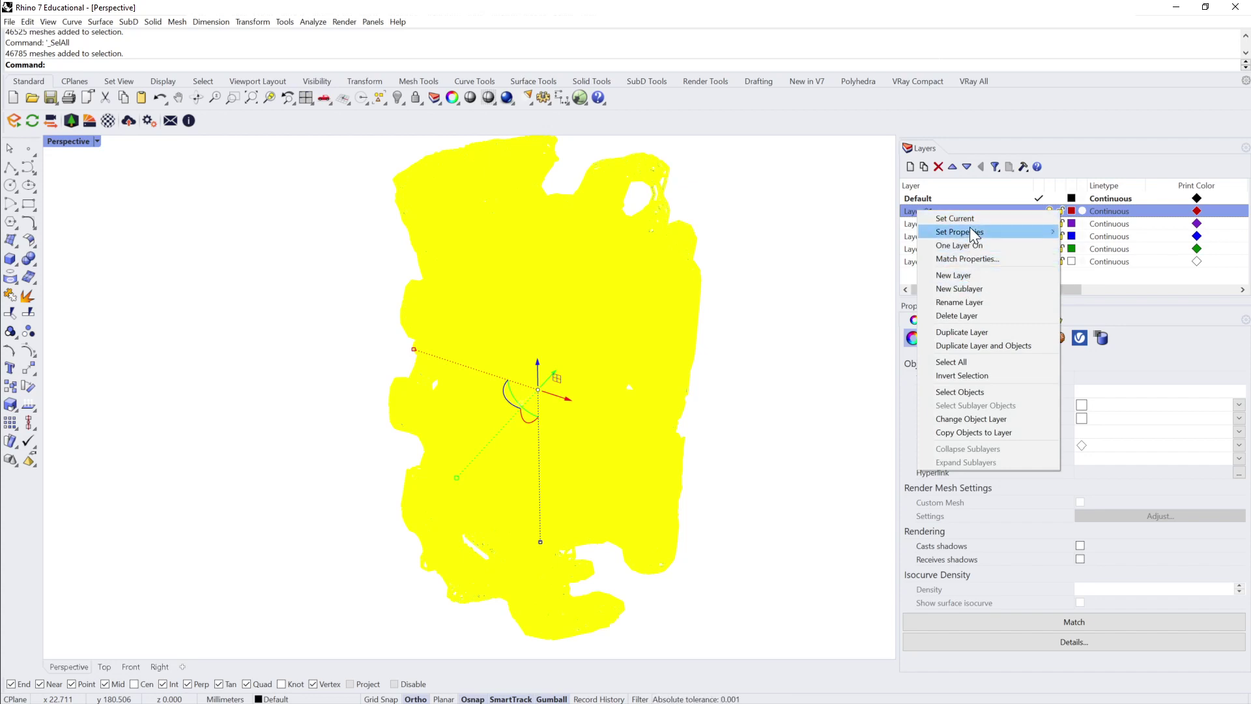
{"action": "left_click", "coordinate": [972, 420]}
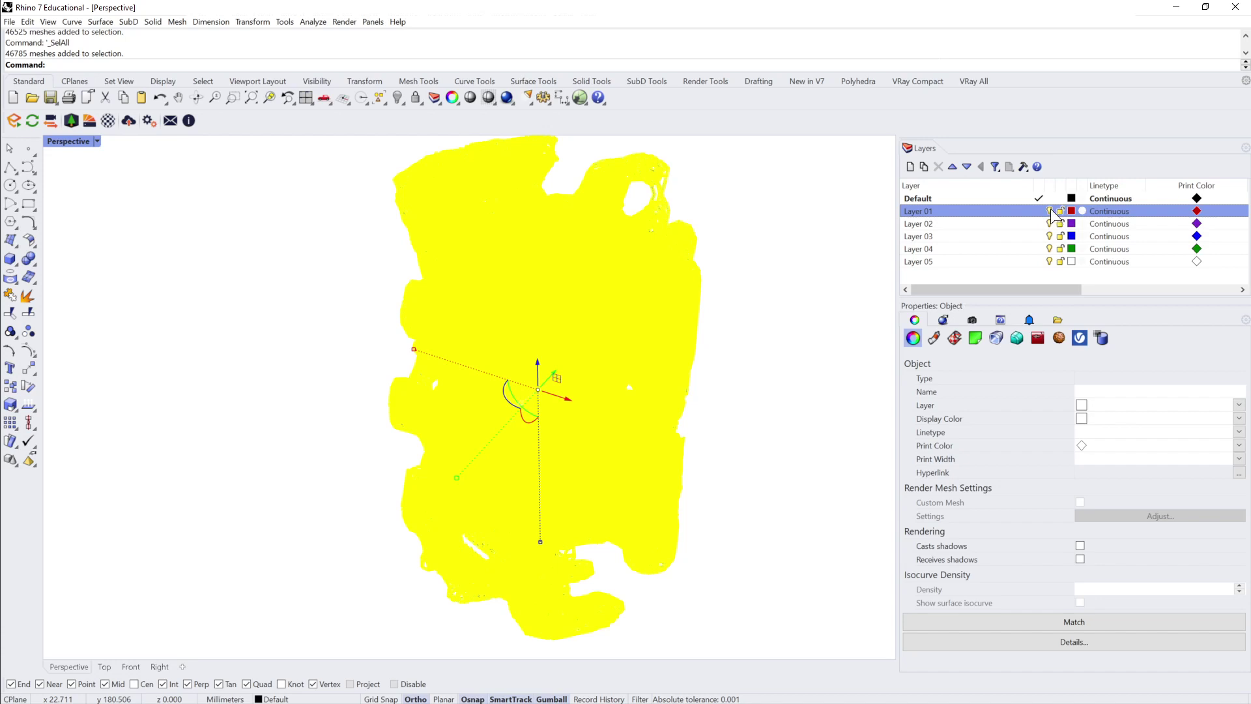
Switch back to Carbon Design Engine in the browser and inspect the solidified lattice from several angles
{"action": "left_click", "coordinate": [1175, 8]}
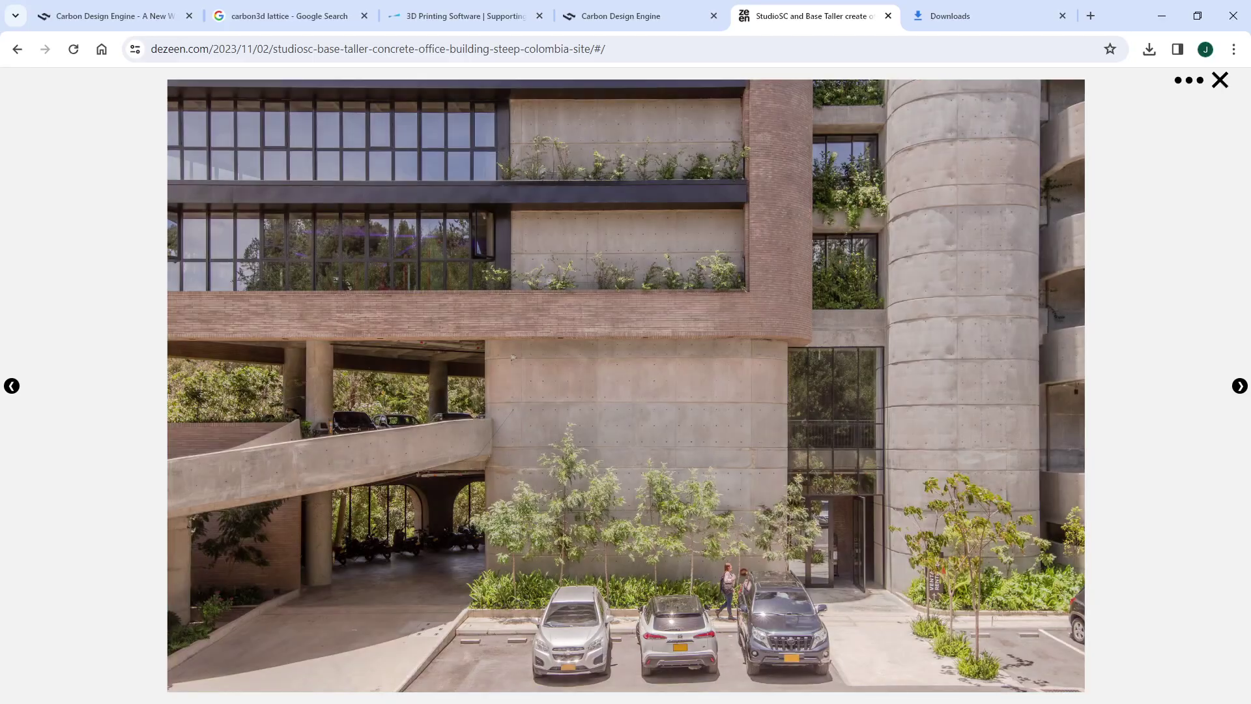
{"action": "left_click", "coordinate": [644, 16]}
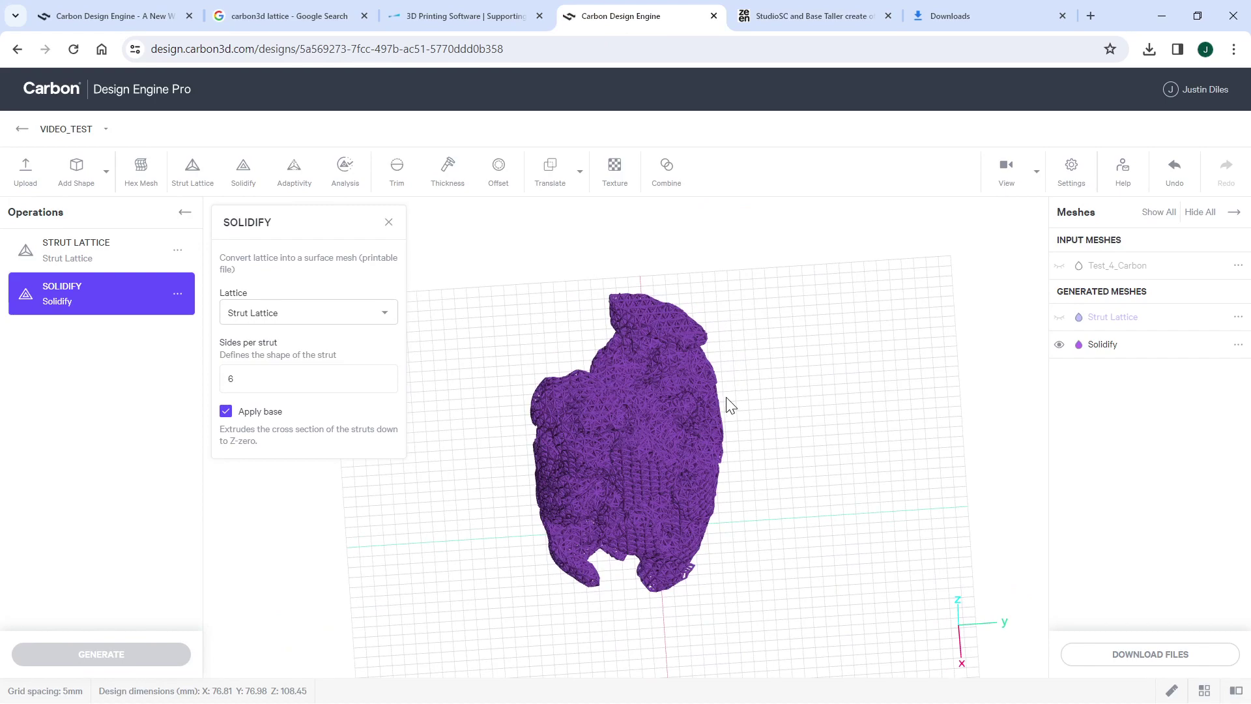
{"action": "left_click_drag", "start_coordinate": [725, 405], "coordinate": [823, 382]}
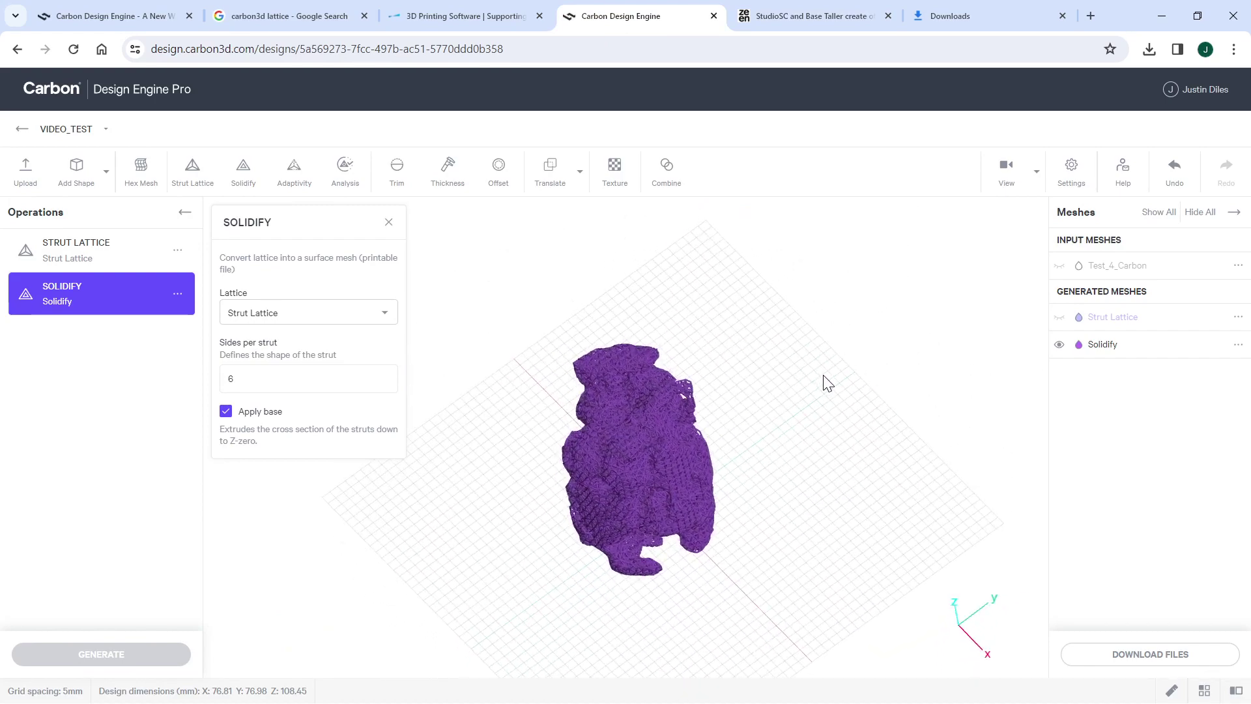
{"action": "scroll", "coordinate": [615, 448], "scroll_direction": "up", "scroll_amount": 10}
{"action": "left_click_drag", "start_coordinate": [536, 374], "coordinate": [589, 375]}
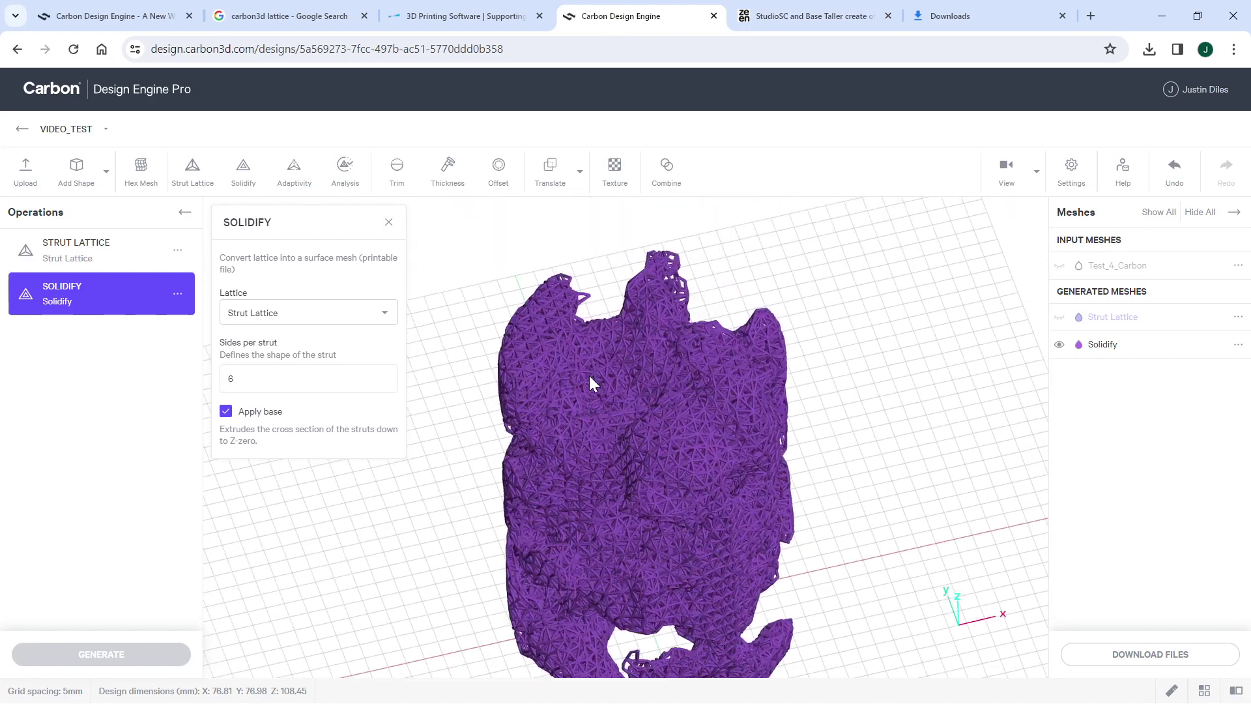
Delete the Solidify operation and show the Strut Lattice mesh
{"action": "left_click", "coordinate": [108, 301]}
{"action": "left_click", "coordinate": [107, 301]}
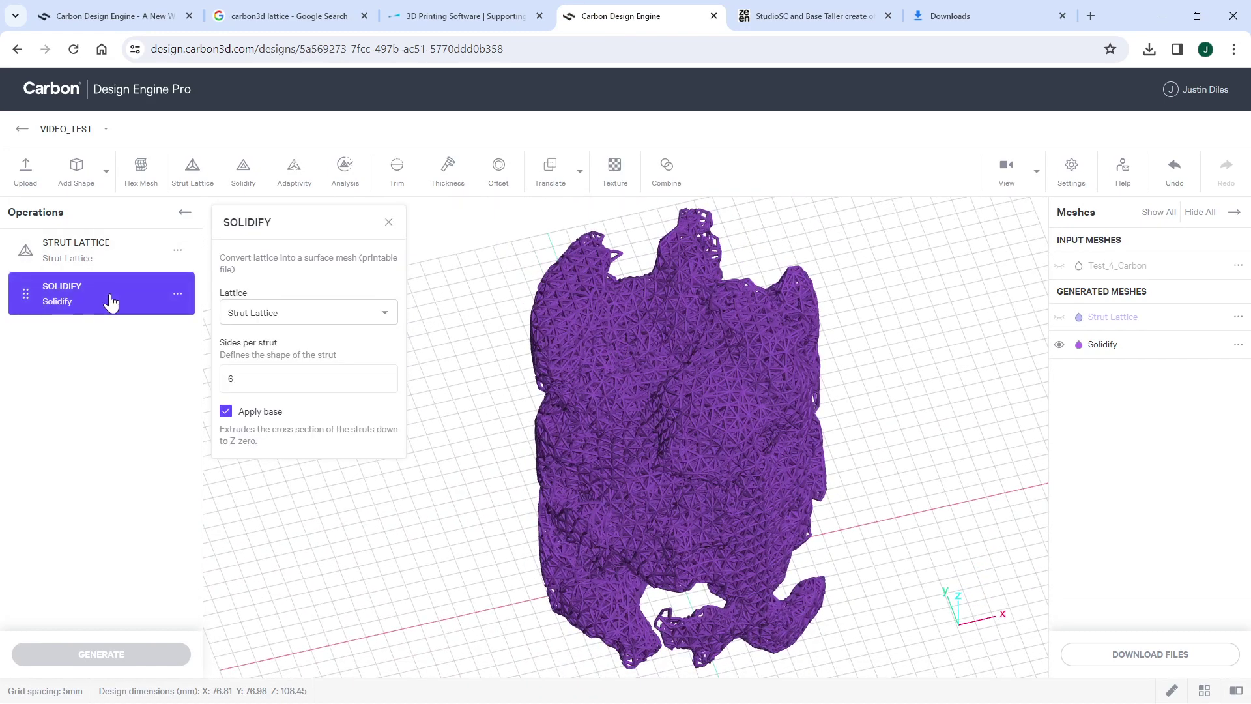
{"action": "left_click", "coordinate": [177, 294]}
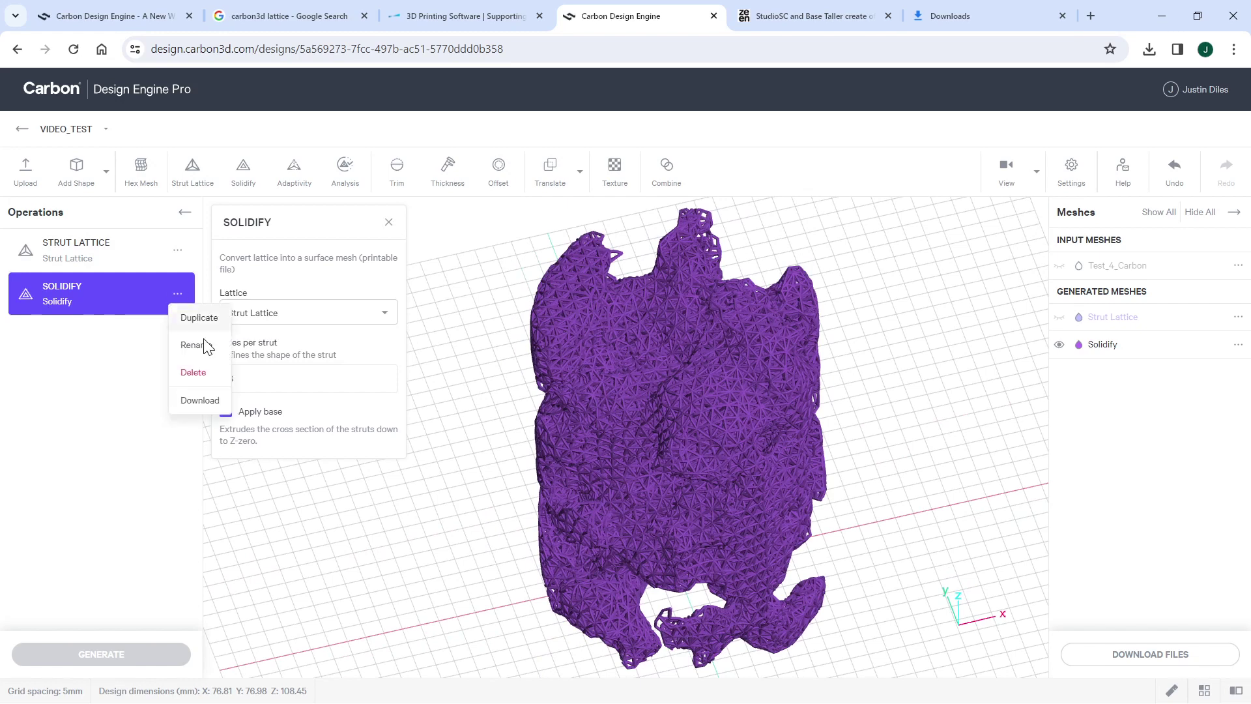
{"action": "left_click", "coordinate": [193, 373]}
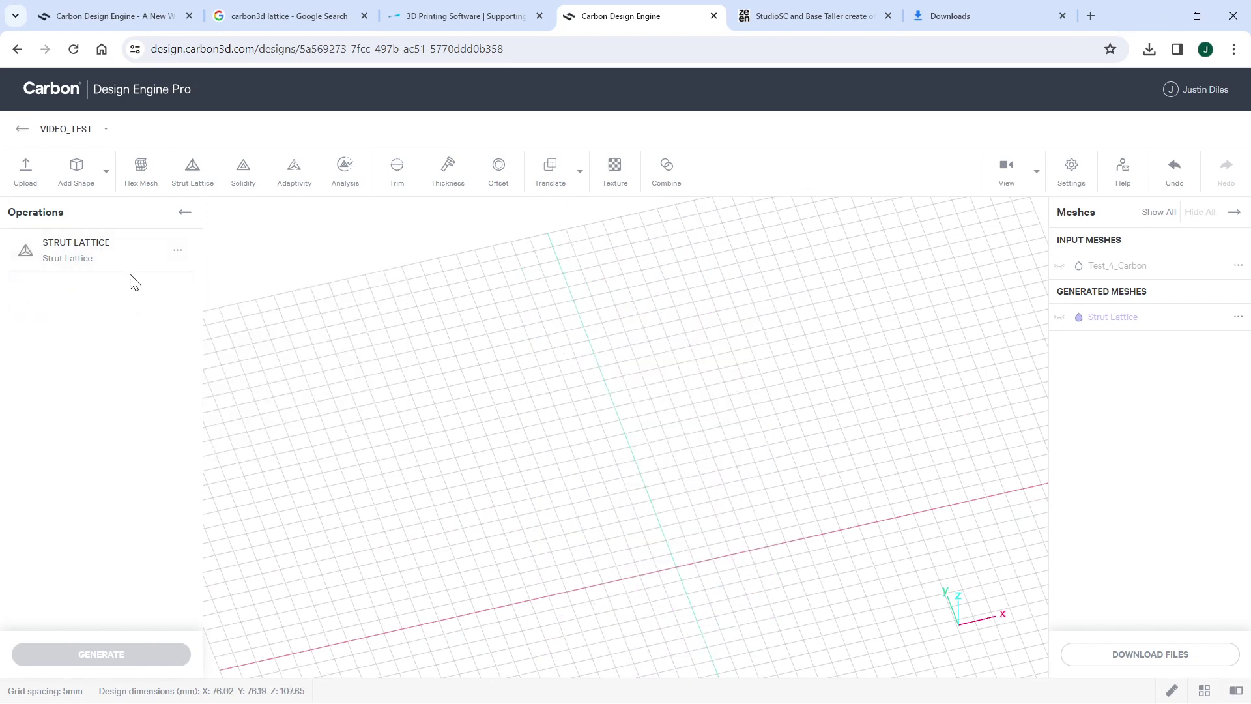
{"action": "left_click", "coordinate": [1058, 318]}
{"action": "scroll", "coordinate": [733, 378], "scroll_direction": "up", "scroll_amount": 5}
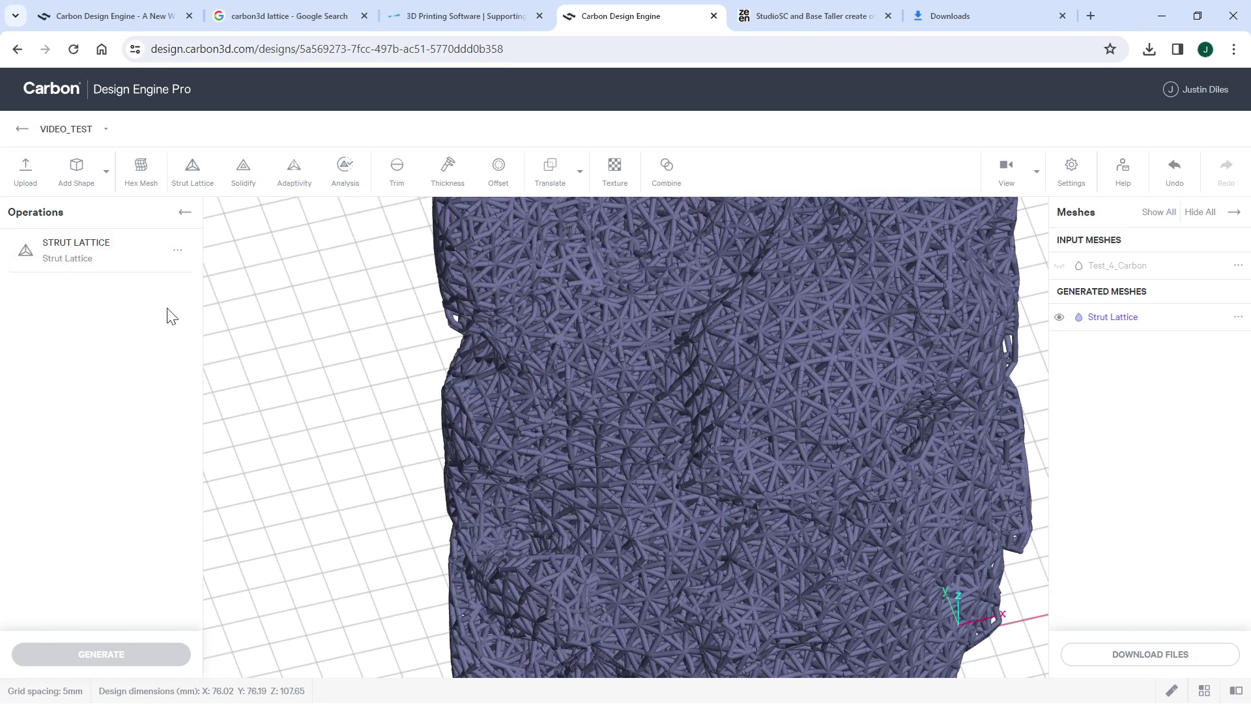
Open the Strut Lattice operation's settings and examine the density of the existing struts up close and as a whole
{"action": "left_click", "coordinate": [178, 249]}
{"action": "left_click", "coordinate": [78, 259]}
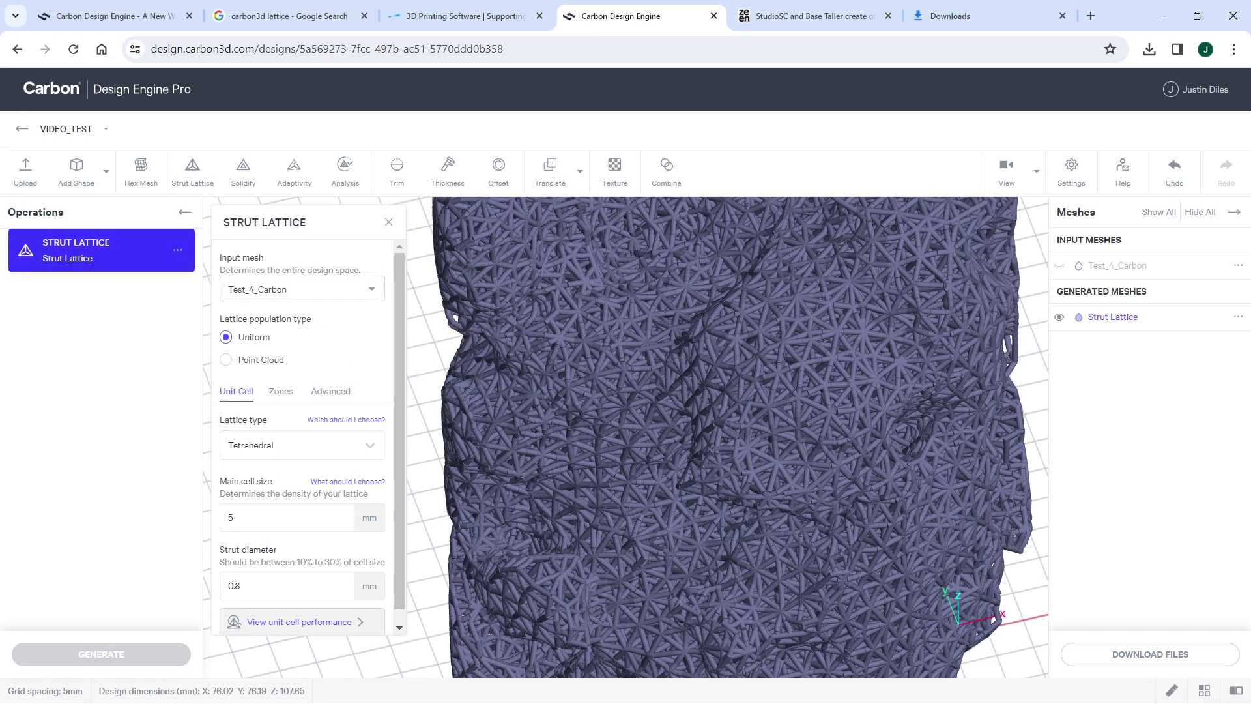
{"action": "scroll", "coordinate": [681, 435], "scroll_direction": "down", "scroll_amount": 5}
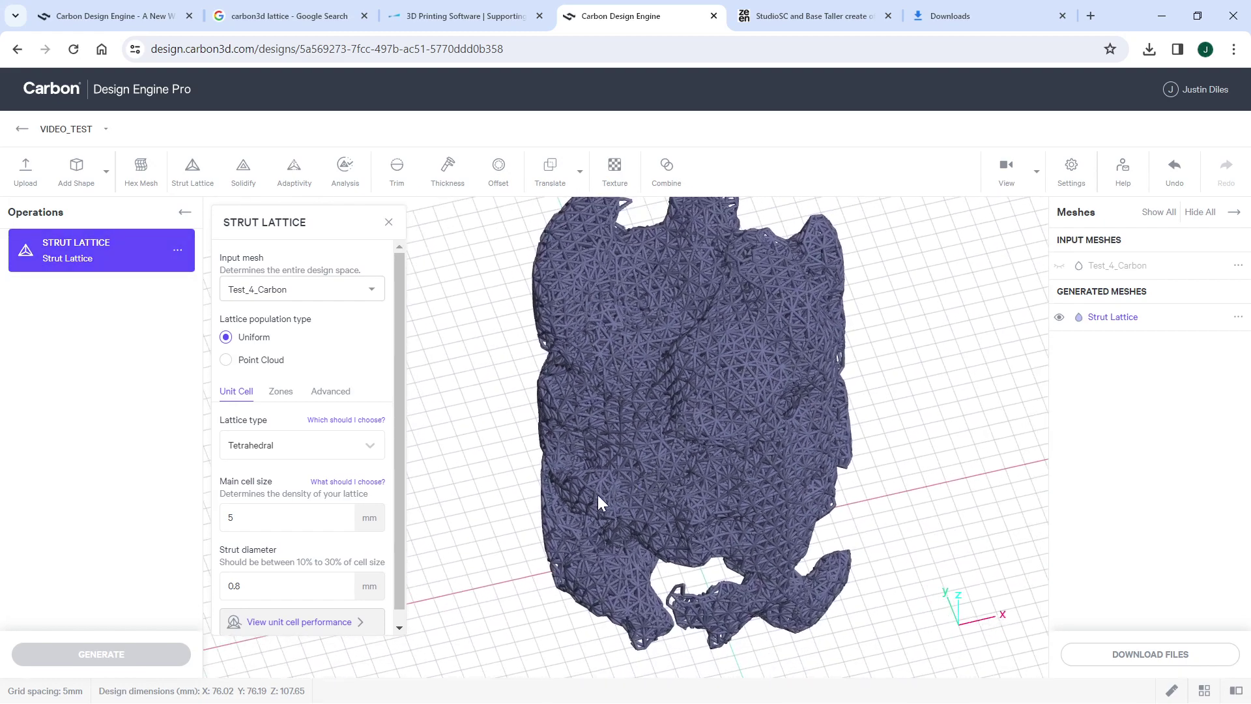
{"action": "scroll", "coordinate": [647, 383], "scroll_direction": "up", "scroll_amount": 5}
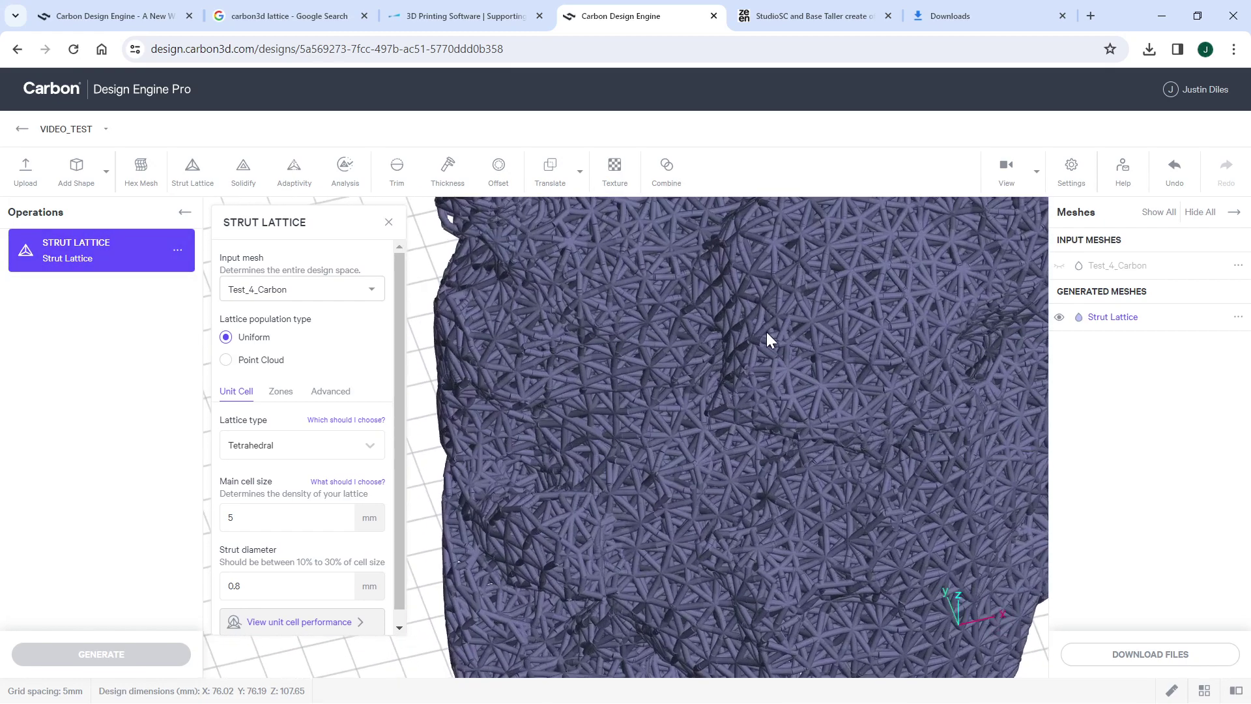
{"action": "scroll", "coordinate": [710, 342], "scroll_direction": "up", "scroll_amount": 3}
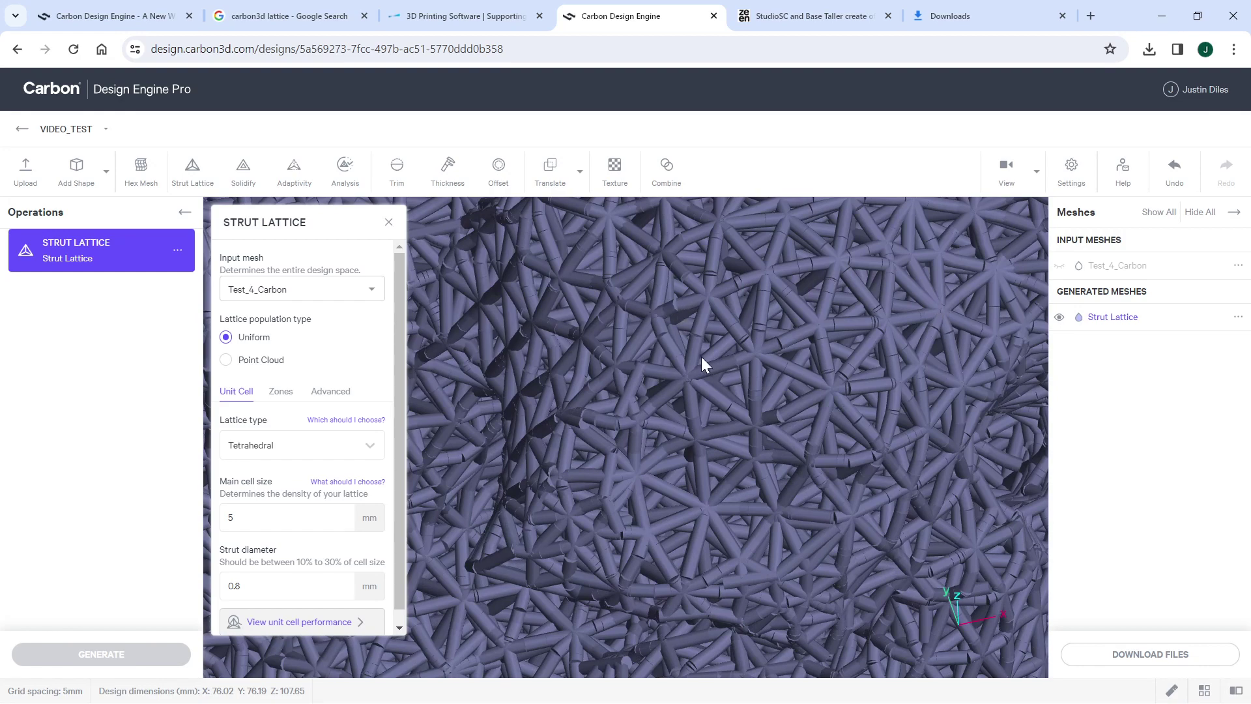
{"action": "scroll", "coordinate": [701, 357], "scroll_direction": "down", "scroll_amount": 8}
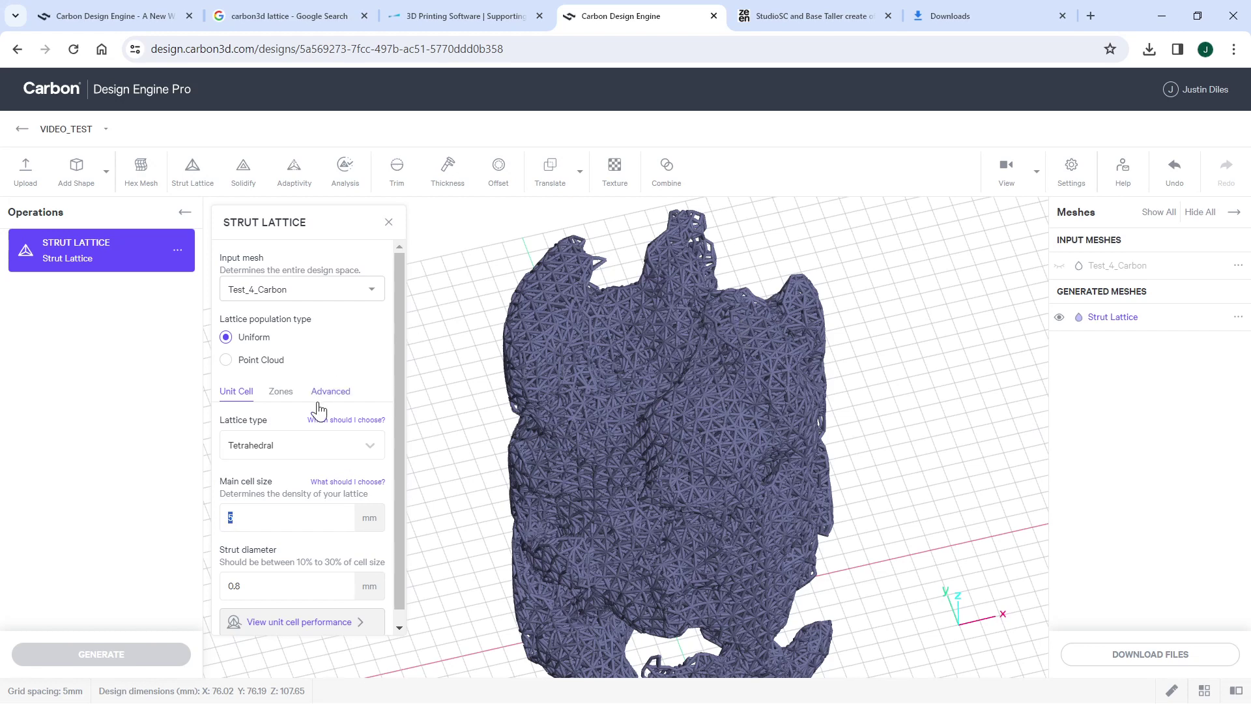
{"action": "scroll", "coordinate": [647, 378], "scroll_direction": "up", "scroll_amount": 5}
{"action": "scroll", "coordinate": [647, 378], "scroll_direction": "up", "scroll_amount": 1}
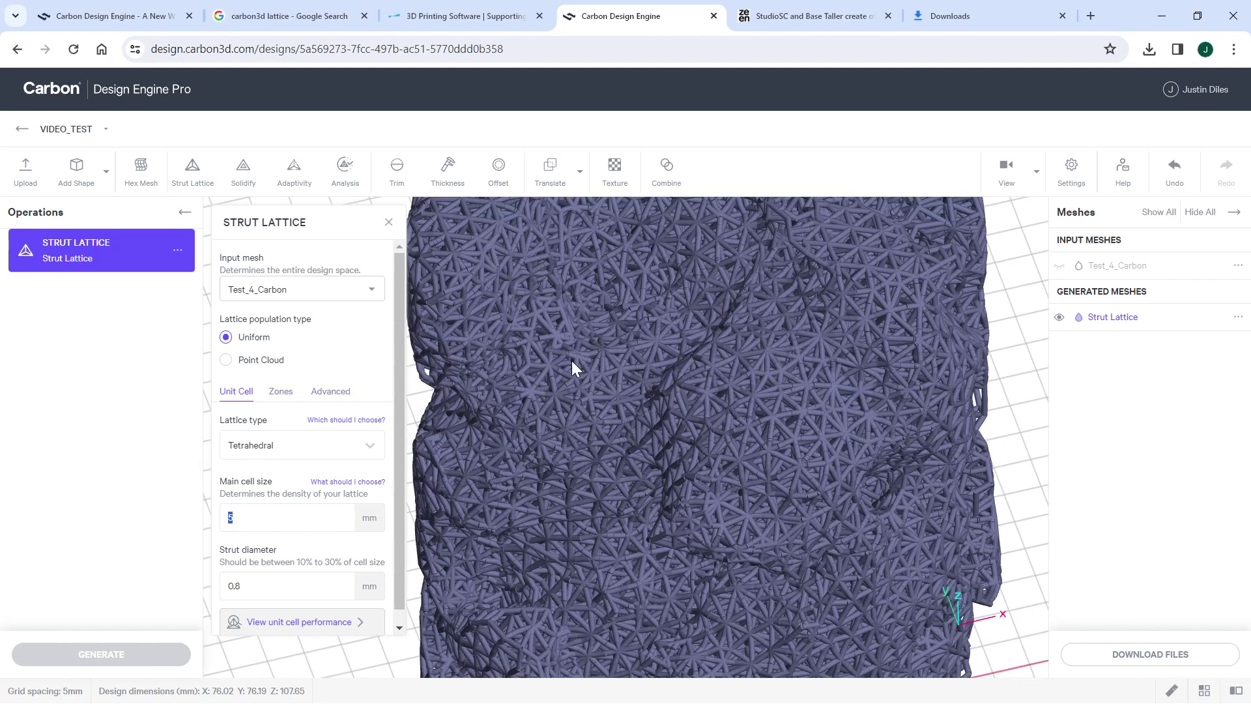
Turn off Apply Feature Edges in the strut lattice's advanced boundary strut settings
{"action": "left_click", "coordinate": [338, 402]}
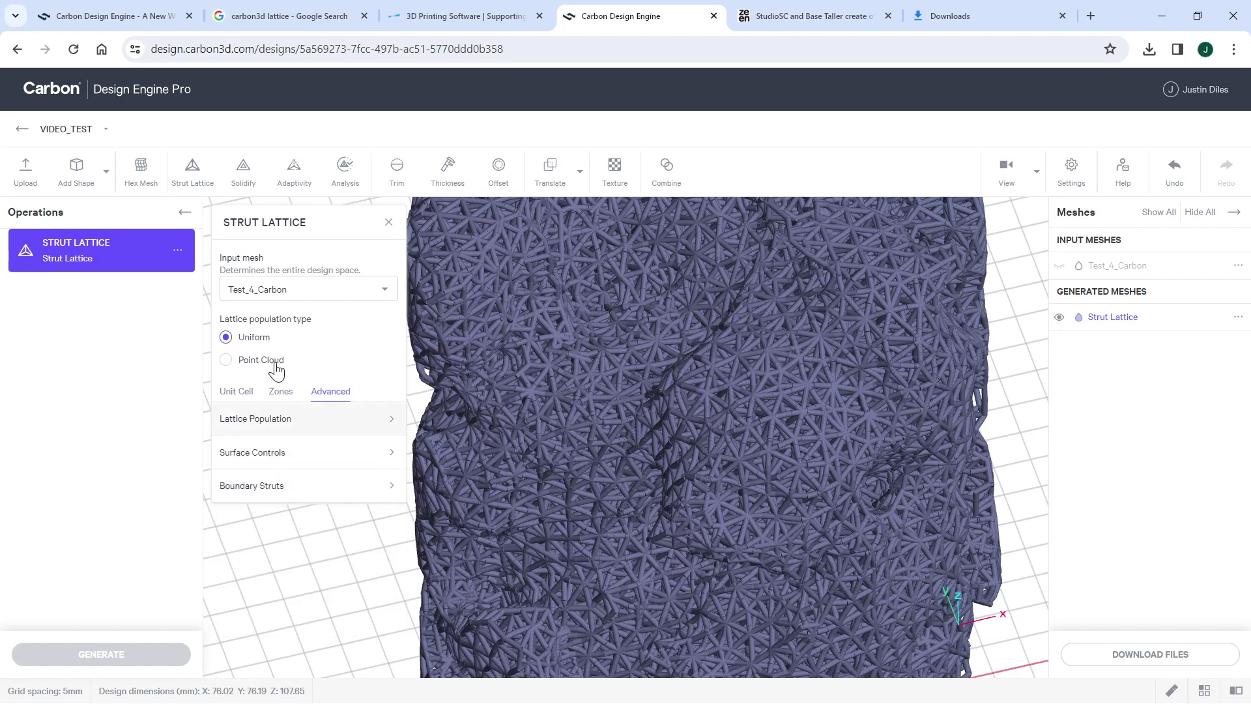
{"action": "left_click", "coordinate": [225, 397]}
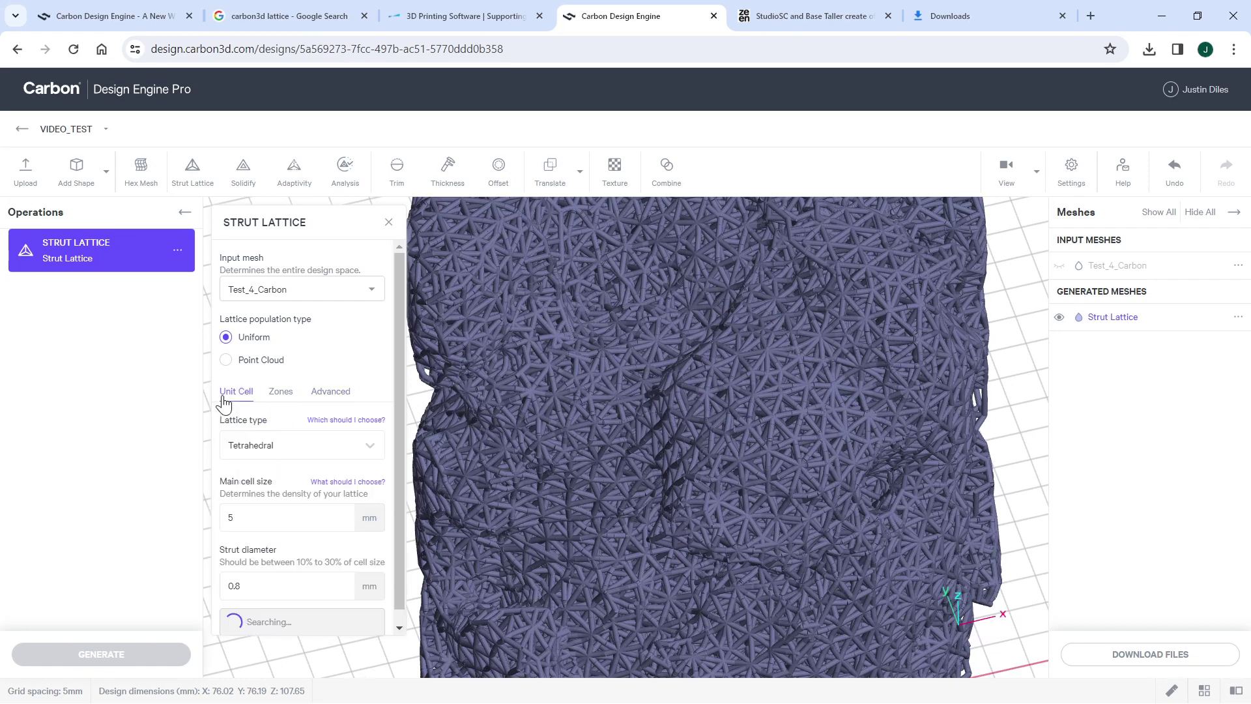
{"action": "left_click", "coordinate": [278, 399]}
{"action": "left_click", "coordinate": [337, 395]}
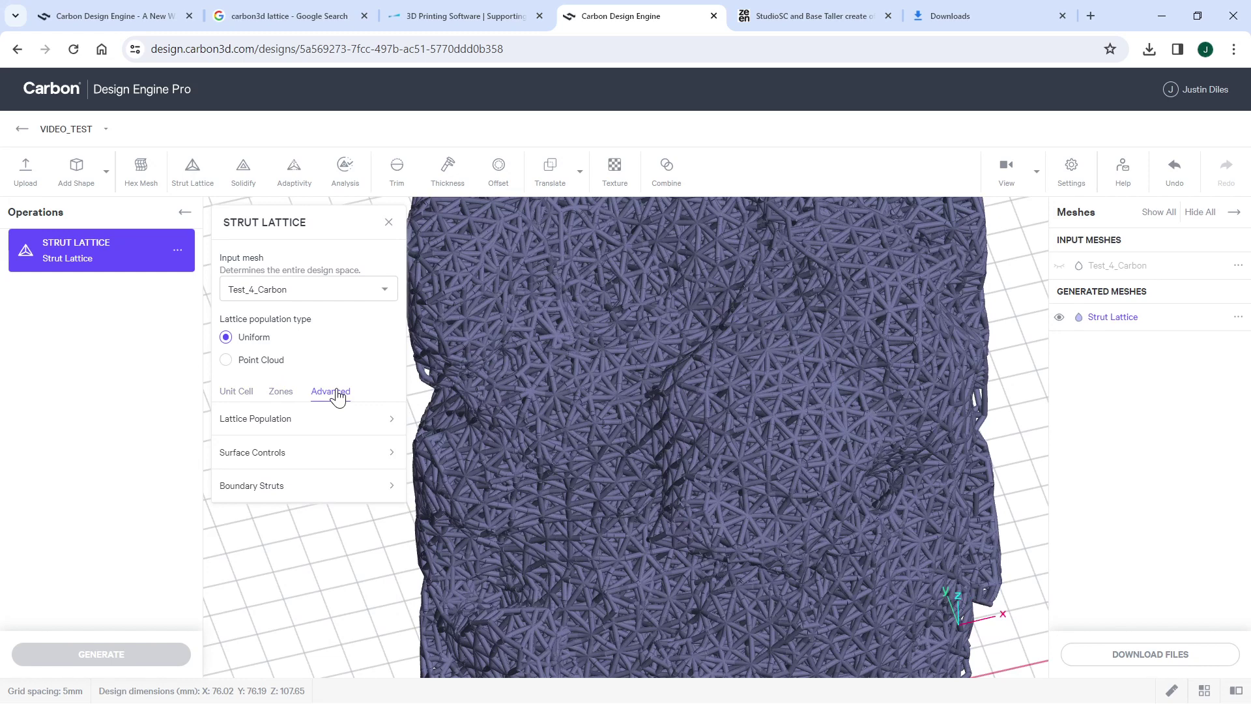
{"action": "left_click", "coordinate": [337, 494]}
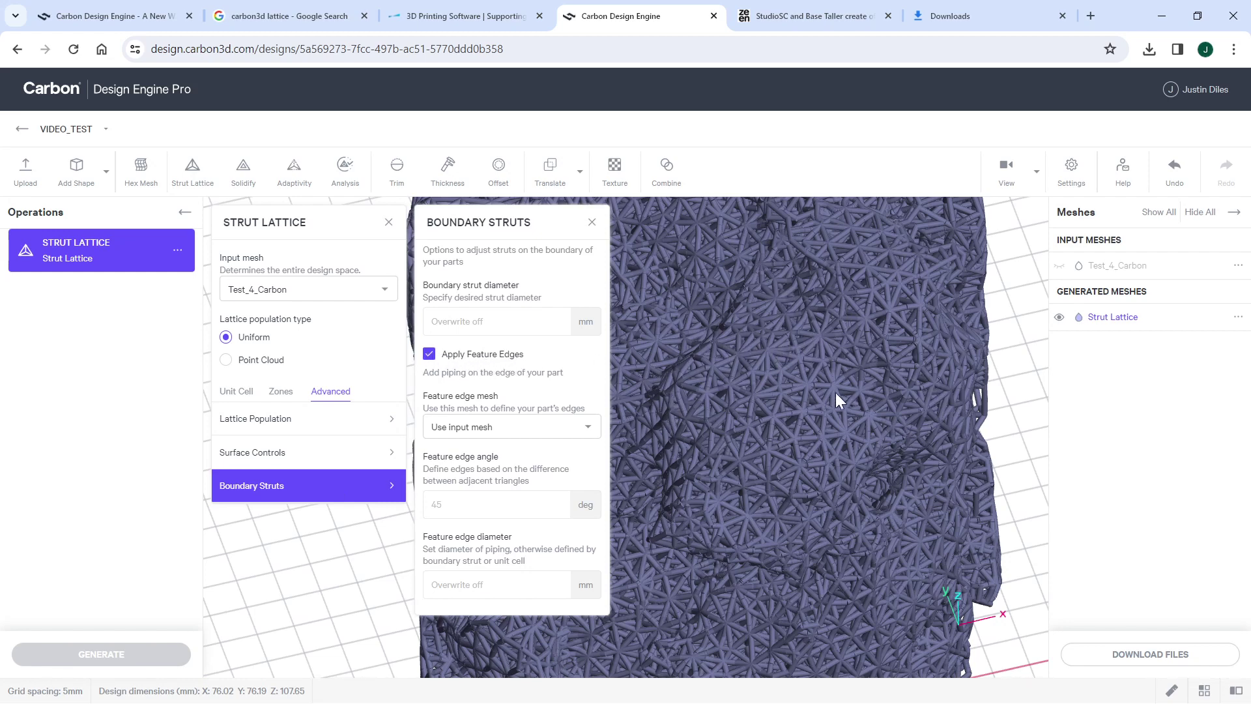
{"action": "left_click", "coordinate": [429, 355]}
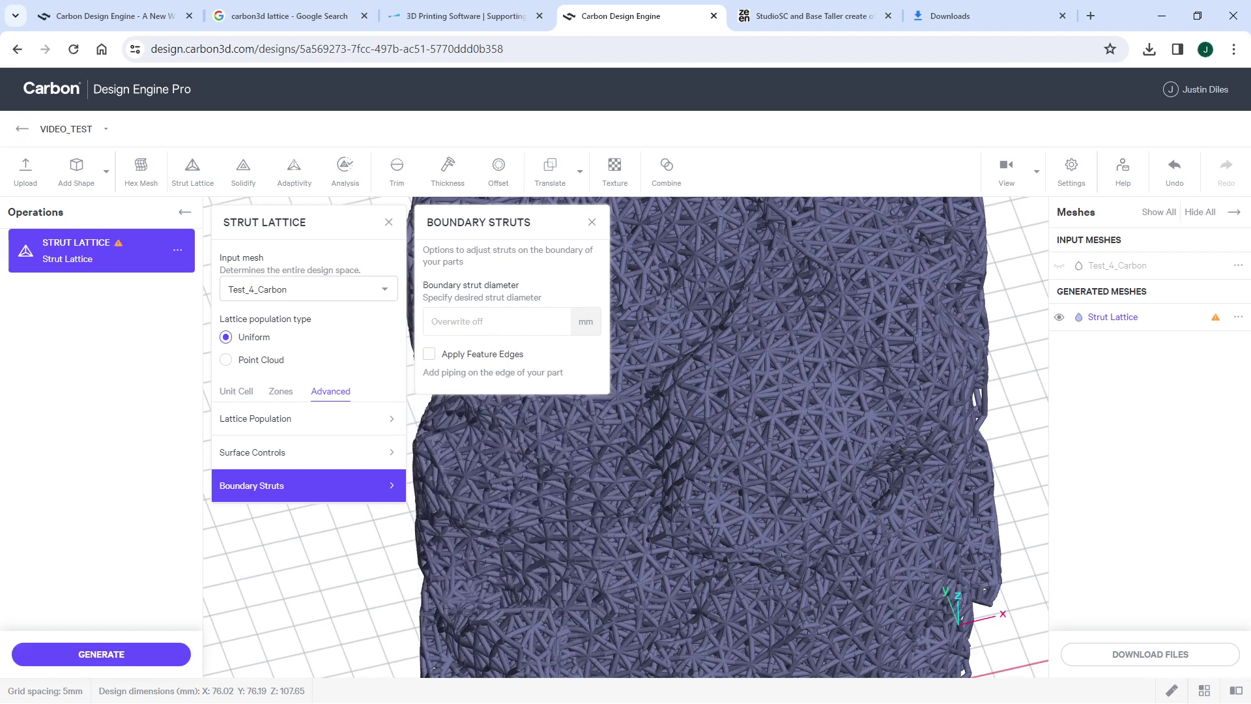
{"action": "left_click", "coordinate": [593, 224]}
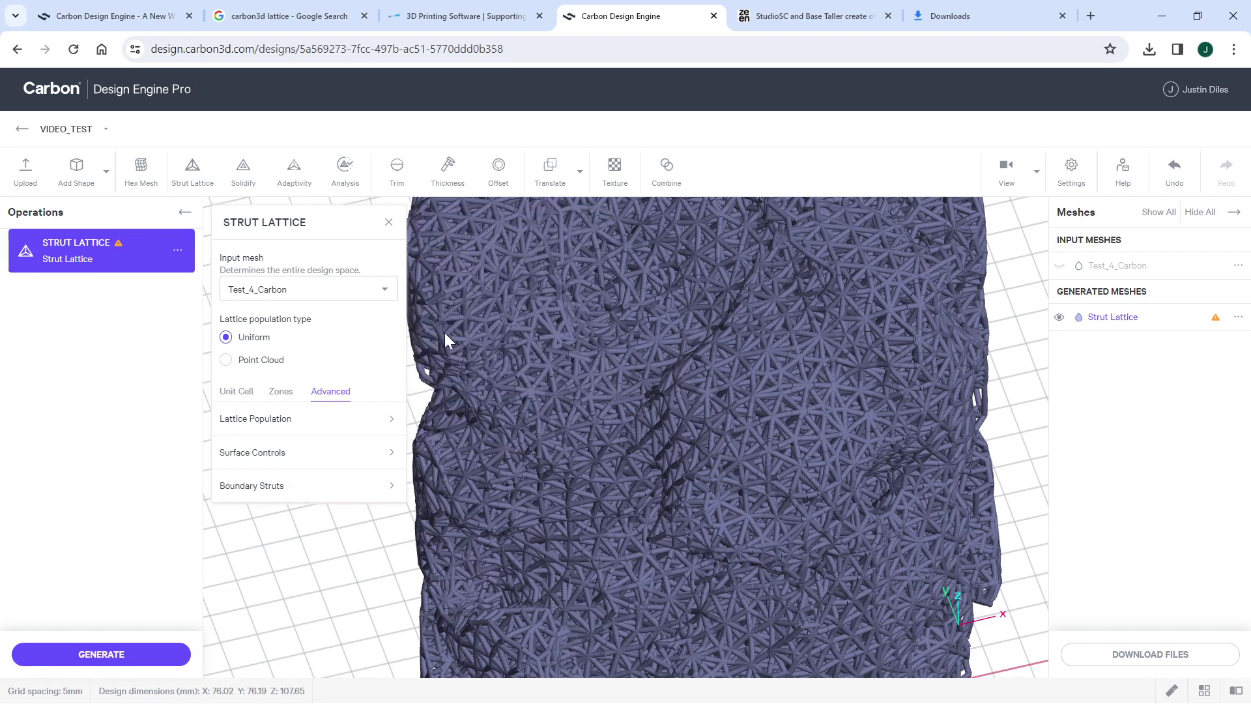
Set the main cell size to 20 mm and the strut diameter to 2 mm, and regenerate the strut lattice
{"action": "left_click", "coordinate": [236, 391]}
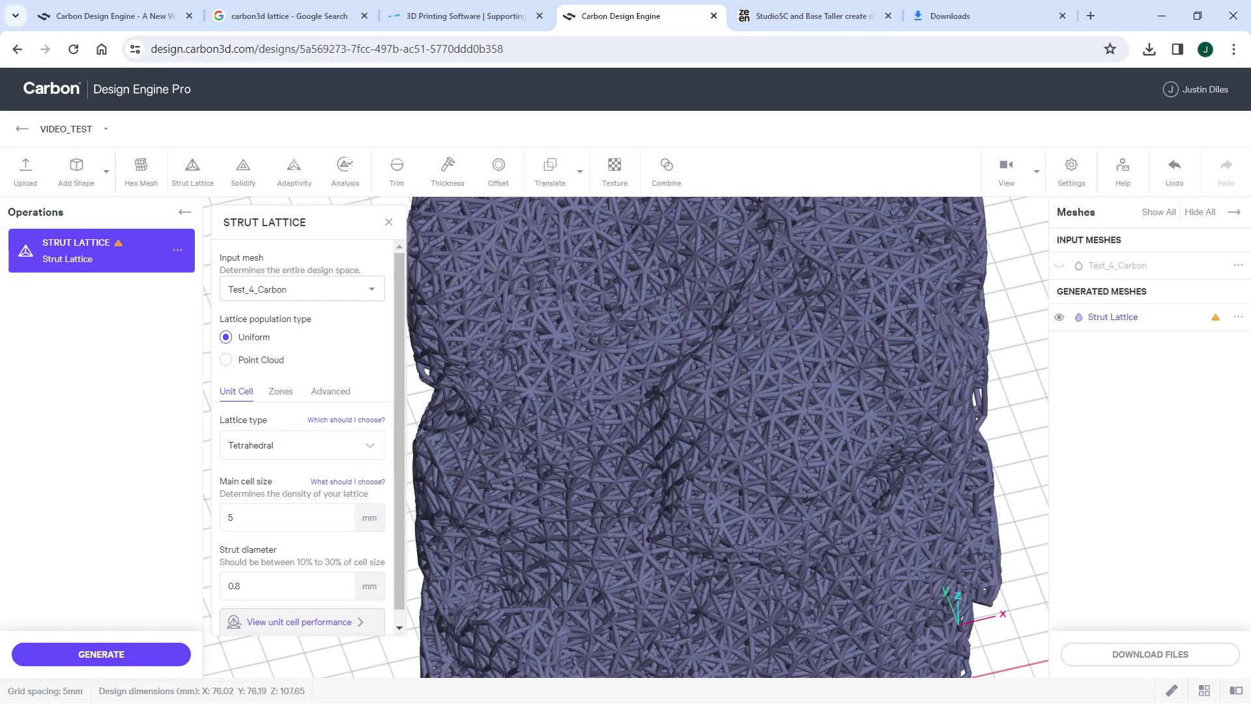
{"action": "scroll", "coordinate": [290, 514], "scroll_direction": "down", "scroll_amount": 1}
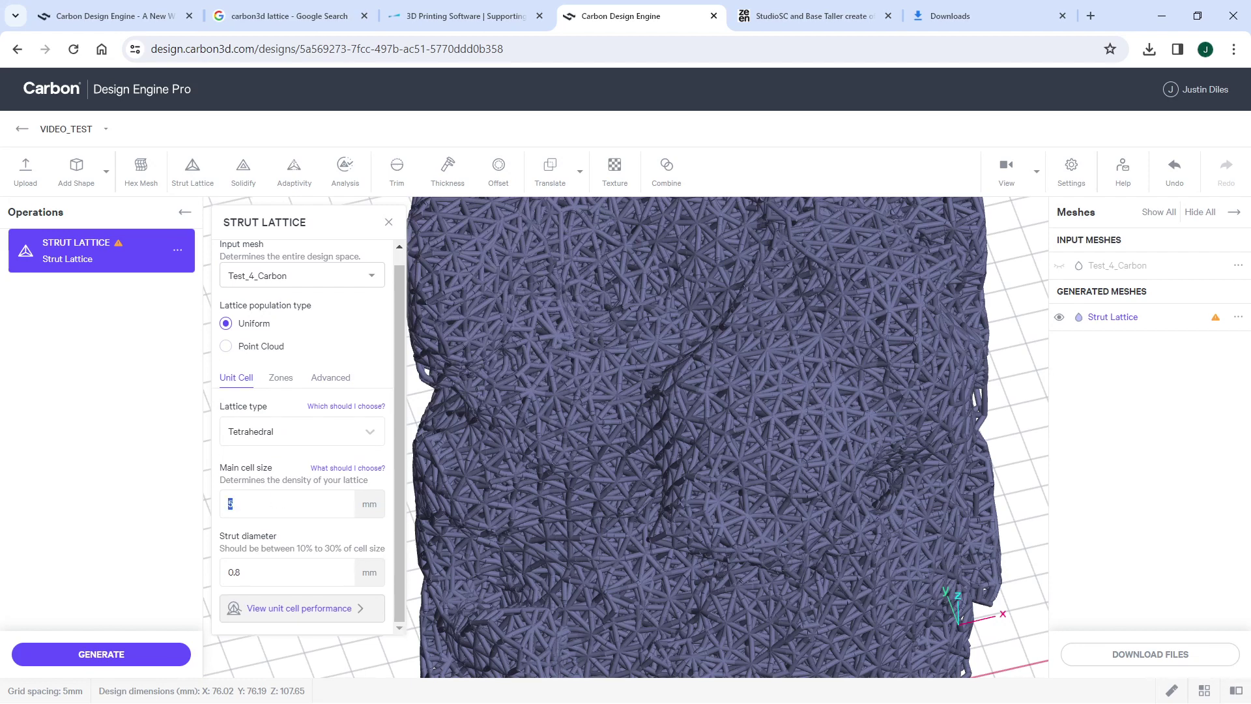
{"action": "type", "text": "20"}
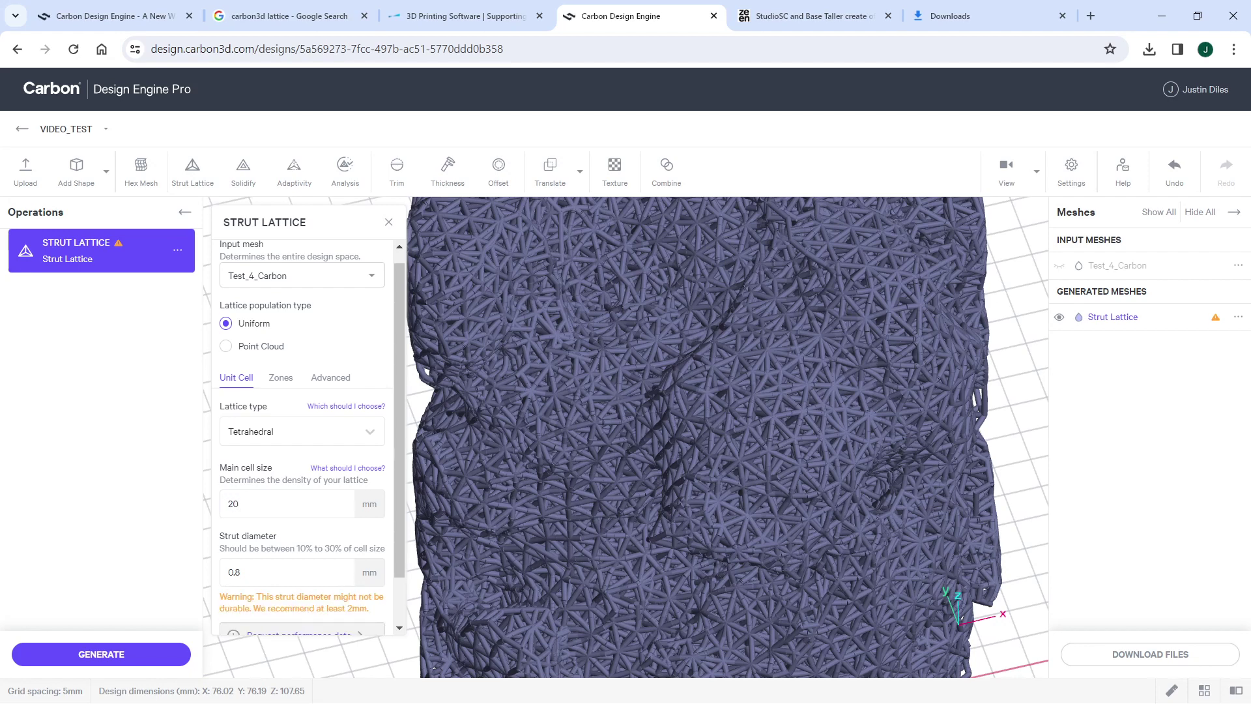
{"action": "scroll", "coordinate": [309, 436], "scroll_direction": "down", "scroll_amount": 1}
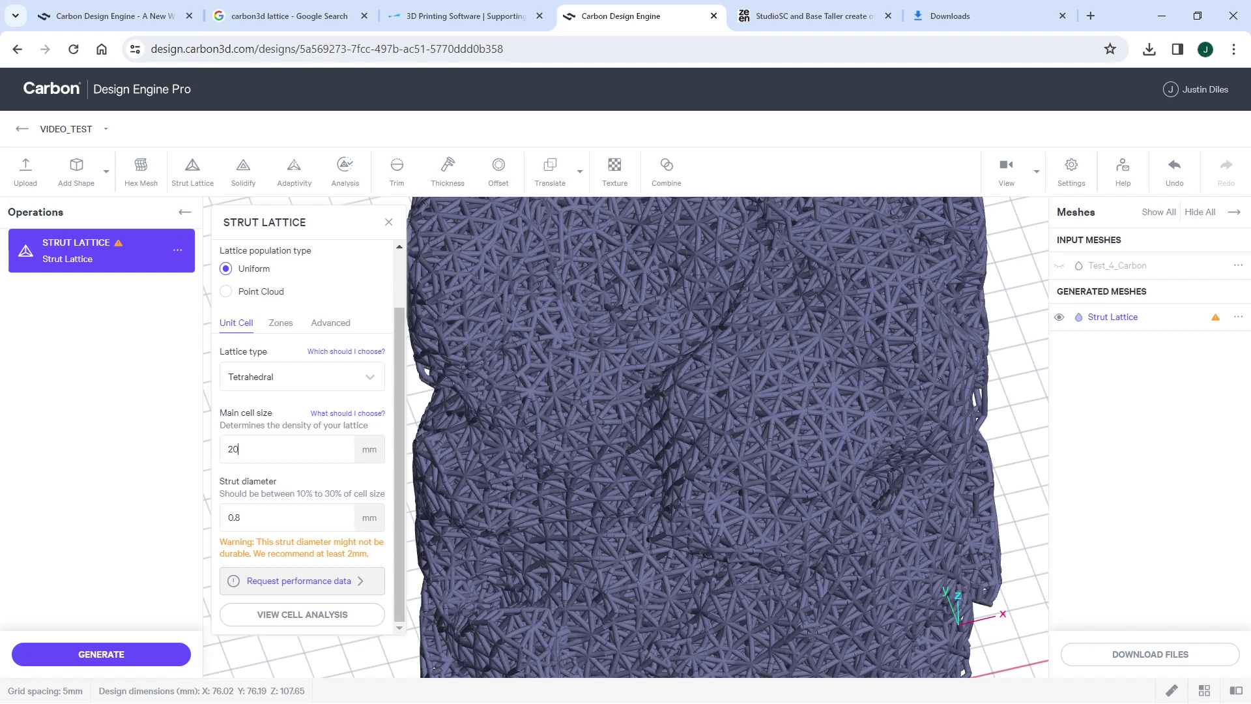
{"action": "double_click", "coordinate": [240, 517]}
{"action": "type", "text": "2"}
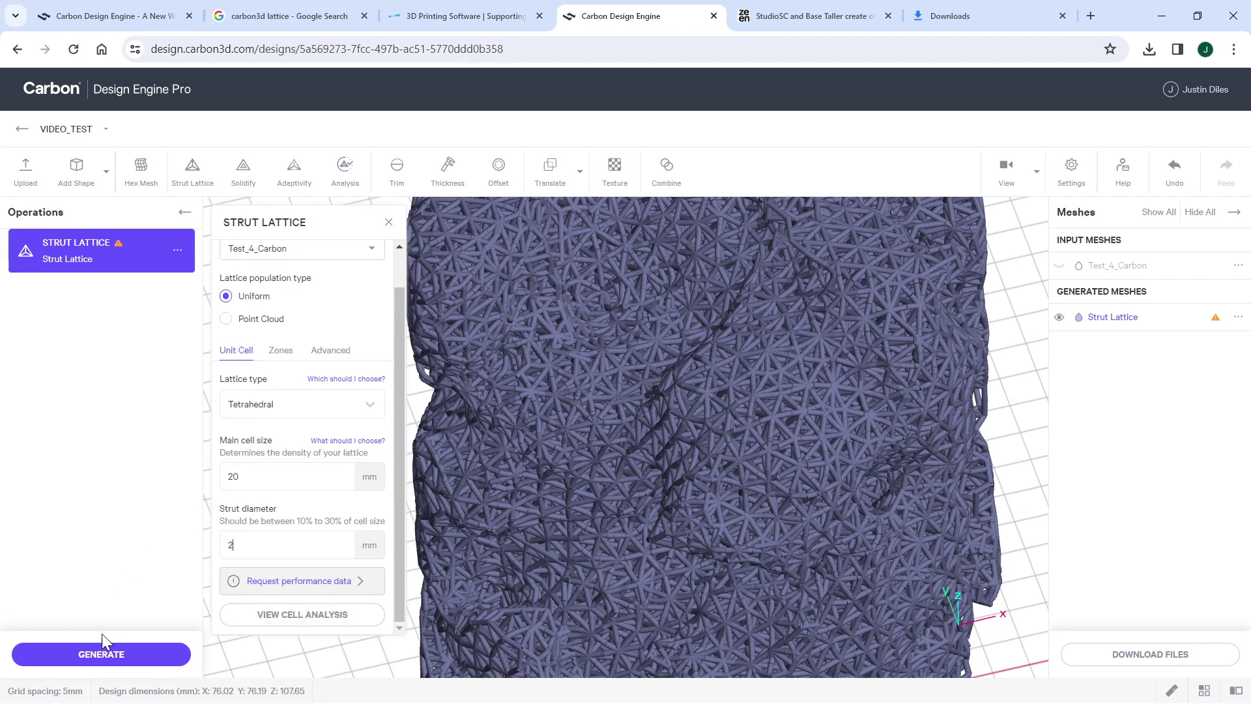
{"action": "left_click", "coordinate": [118, 656]}
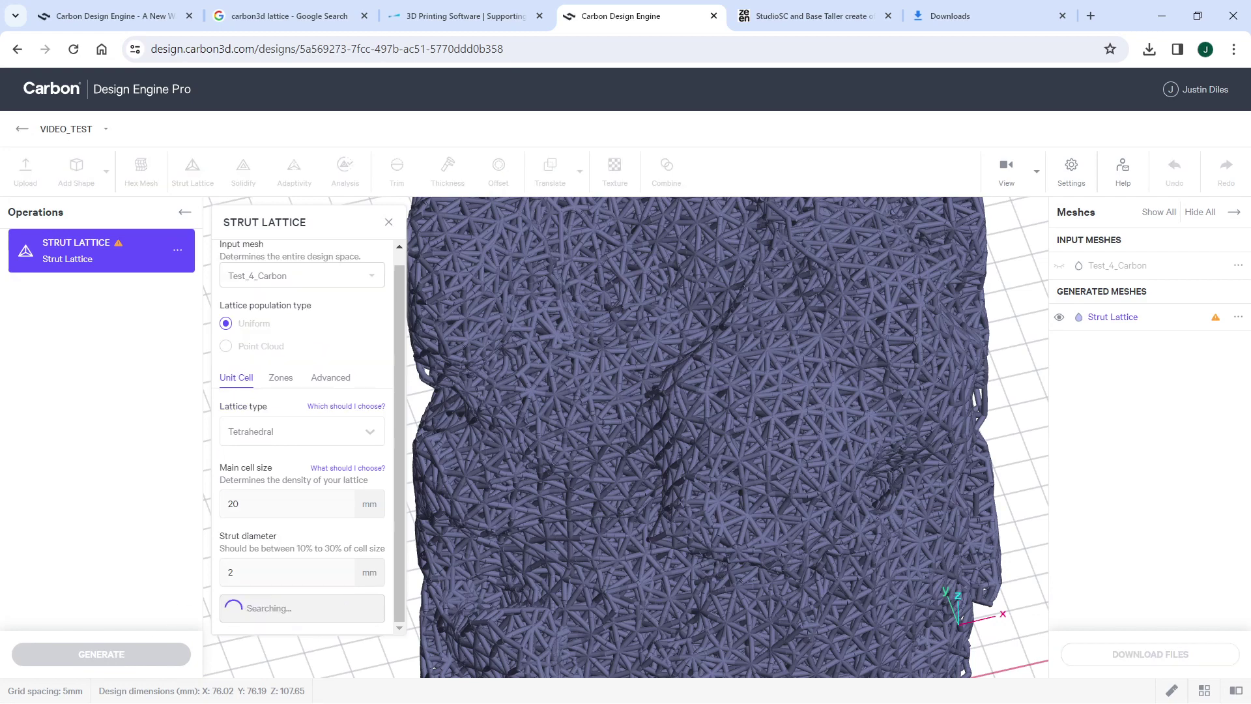
Inspect the regenerated lattice and show the Test_4_Carbon input mesh to compare the struts with the original surface
{"action": "scroll", "coordinate": [561, 423], "scroll_direction": "down", "scroll_amount": 5}
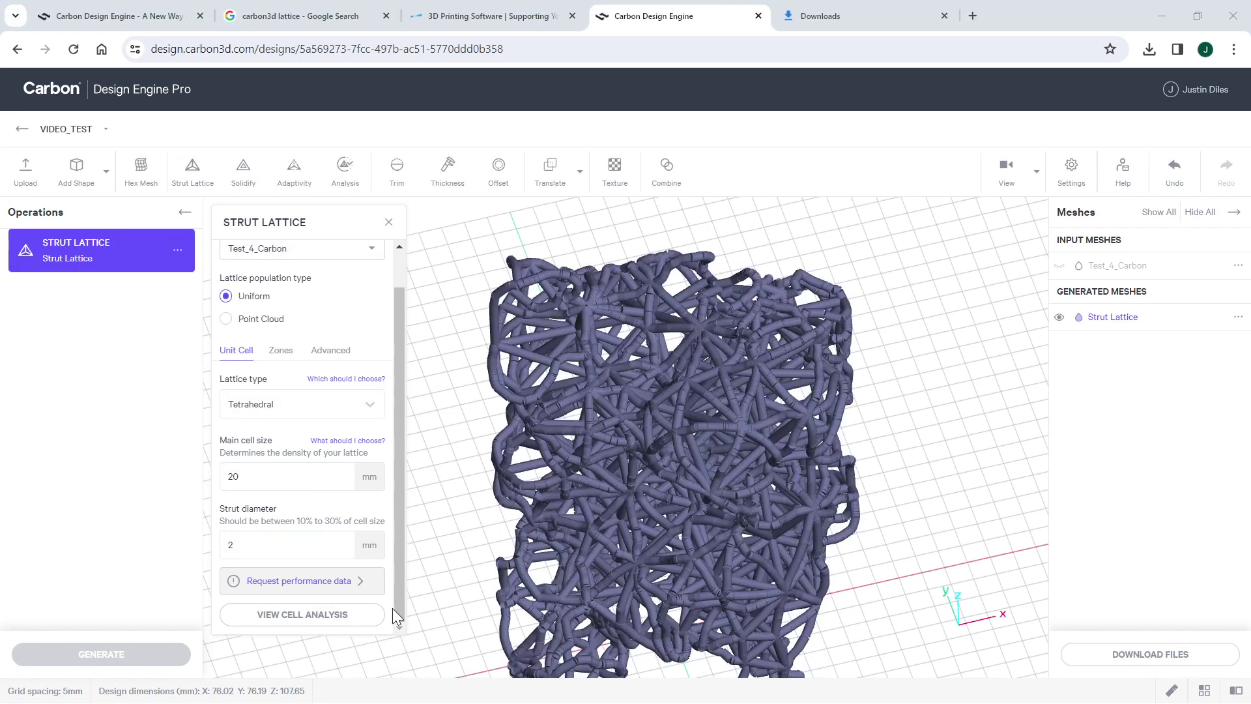
{"action": "right_click_drag", "start_coordinate": [666, 535], "coordinate": [667, 405]}
{"action": "left_click_drag", "start_coordinate": [670, 369], "coordinate": [639, 487]}
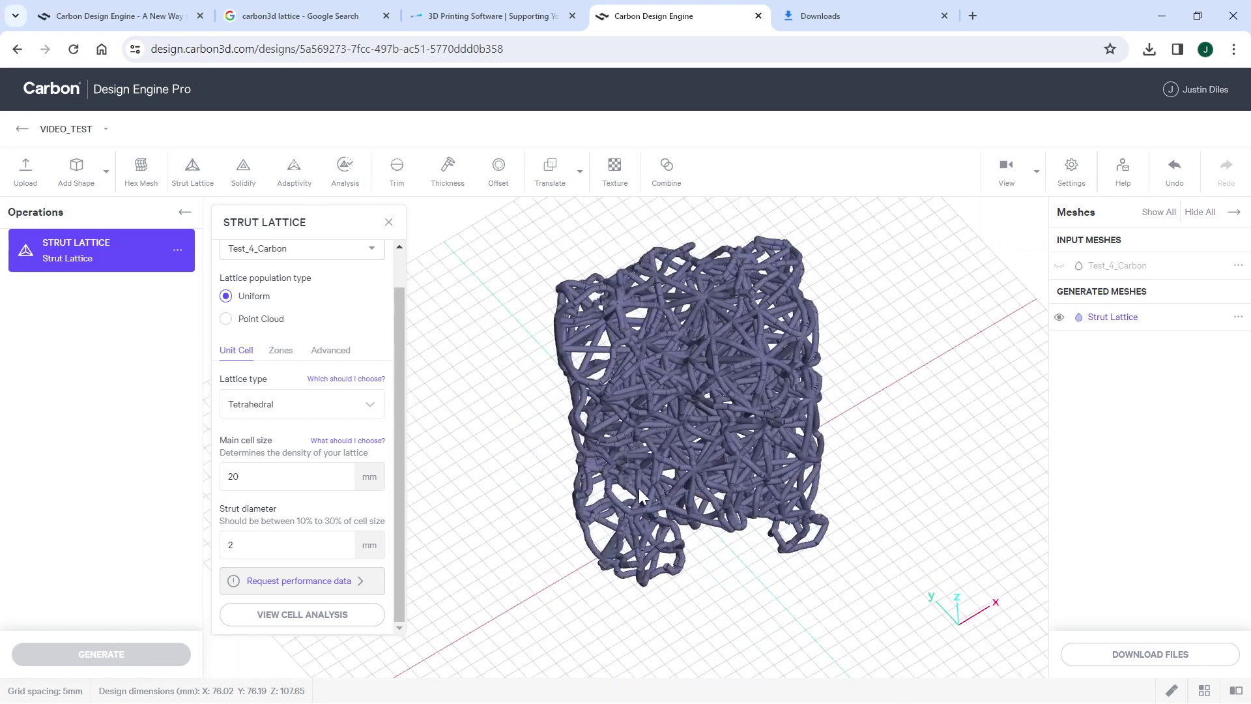
{"action": "left_click", "coordinate": [1060, 265]}
{"action": "left_click_drag", "start_coordinate": [784, 418], "coordinate": [623, 370]}
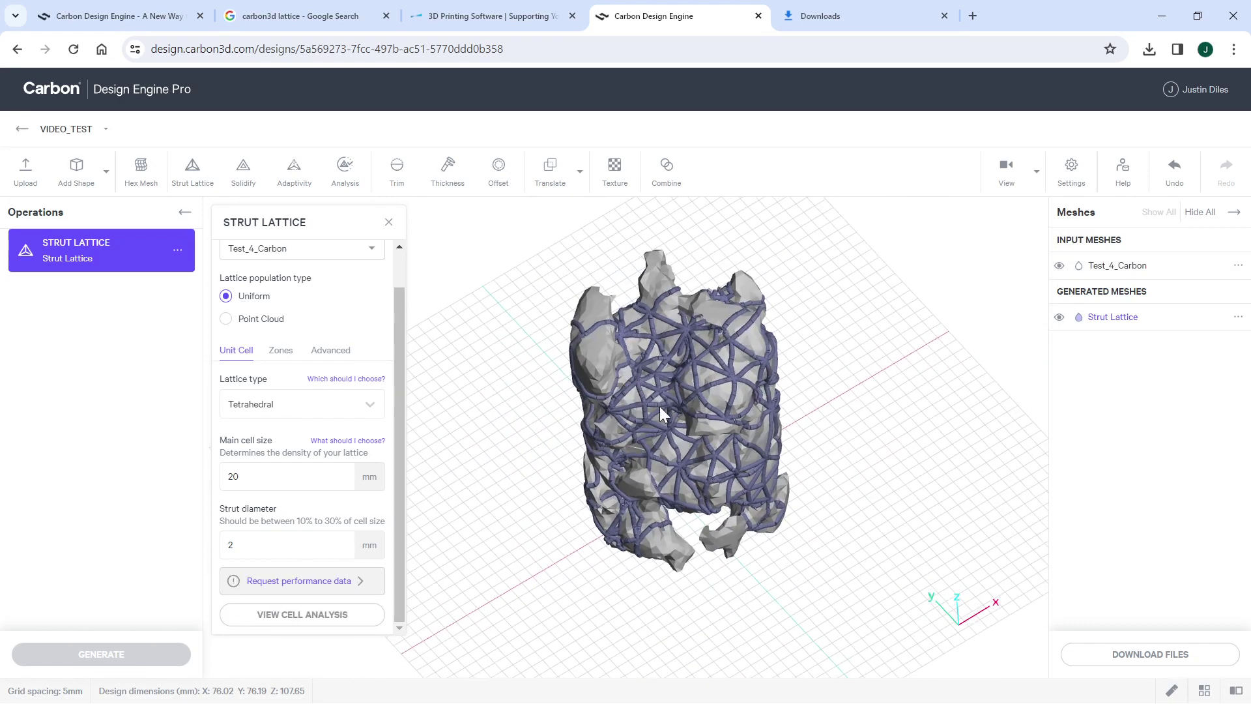
{"action": "left_click_drag", "start_coordinate": [684, 427], "coordinate": [463, 427]}
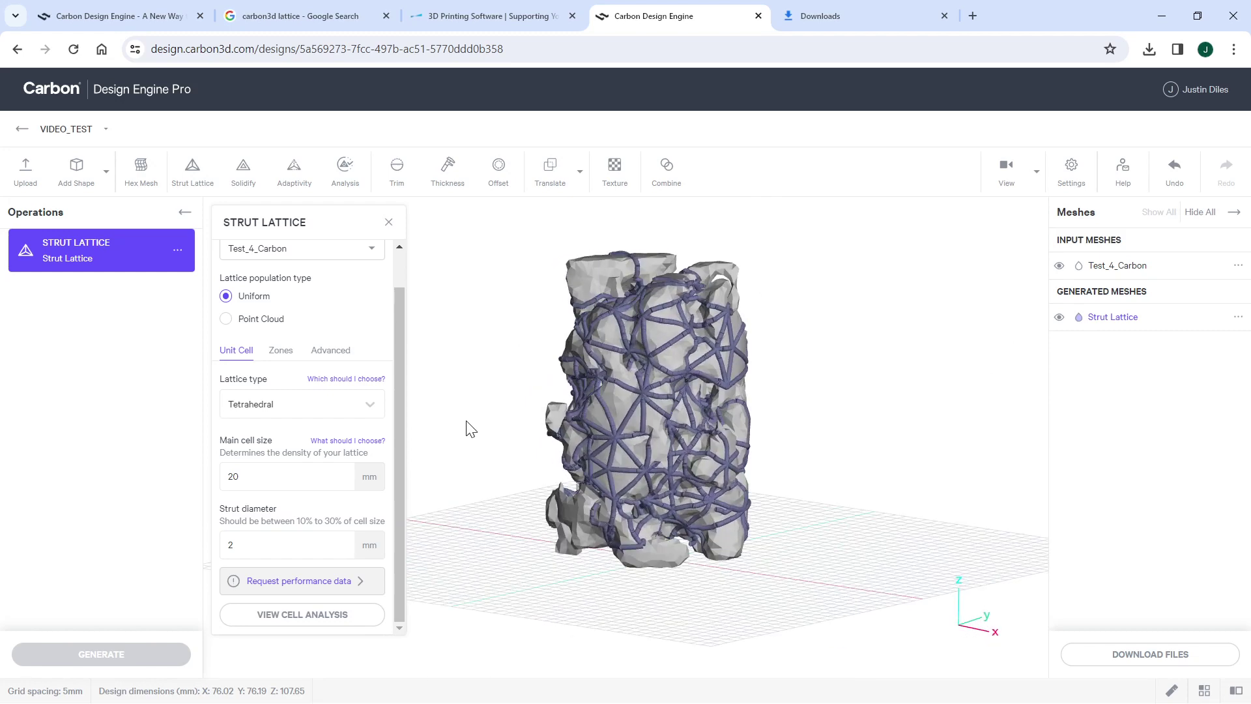
{"action": "scroll", "coordinate": [639, 433], "scroll_direction": "up", "scroll_amount": 5}
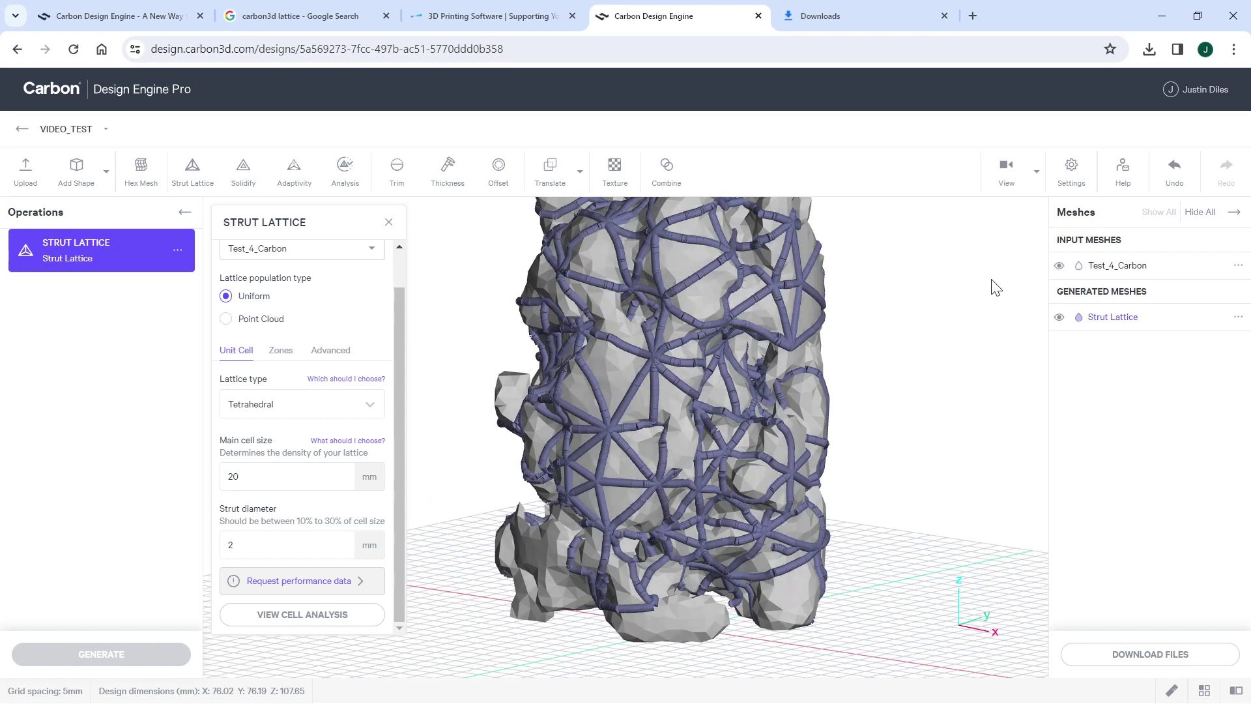
Hide the Test_4_Carbon input mesh and examine the lattice alone from several angles
{"action": "left_click", "coordinate": [1059, 266]}
{"action": "left_click_drag", "start_coordinate": [726, 319], "coordinate": [739, 326]}
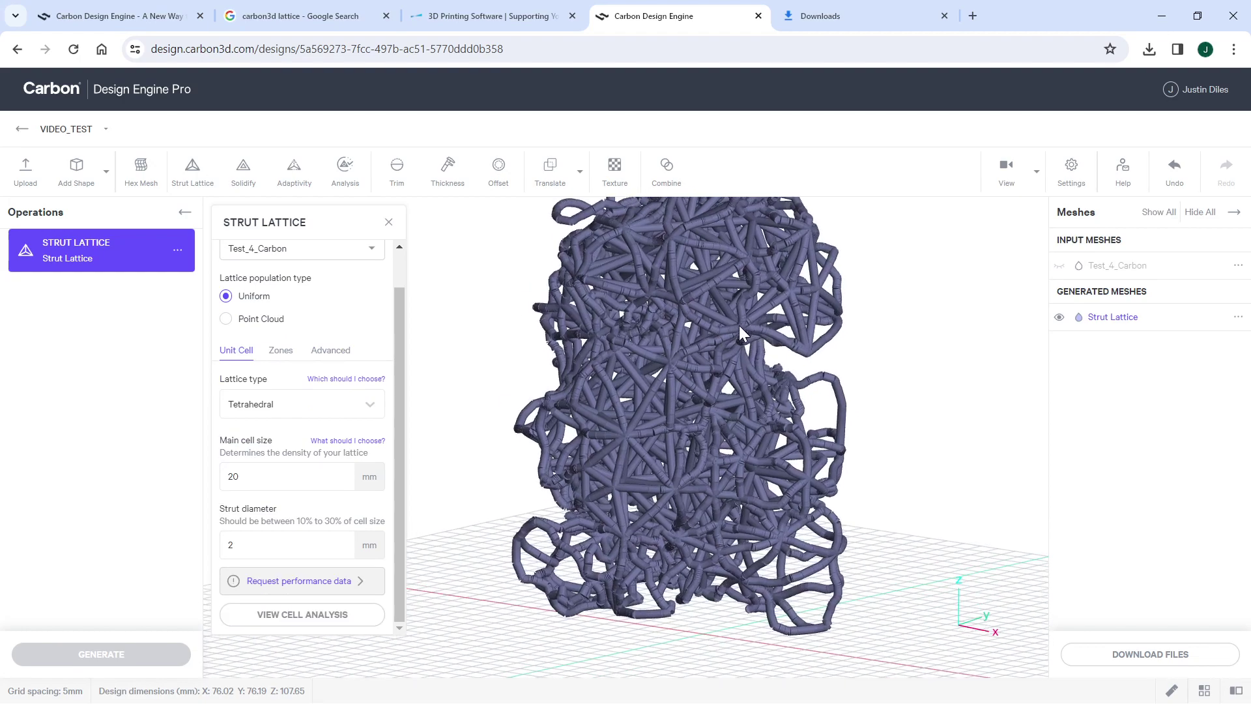
{"action": "left_click_drag", "start_coordinate": [784, 444], "coordinate": [499, 361]}
{"action": "left_click_drag", "start_coordinate": [714, 301], "coordinate": [651, 331]}
{"action": "scroll", "coordinate": [584, 304], "scroll_direction": "down", "scroll_amount": 5}
{"action": "scroll", "coordinate": [646, 336], "scroll_direction": "up", "scroll_amount": 5}
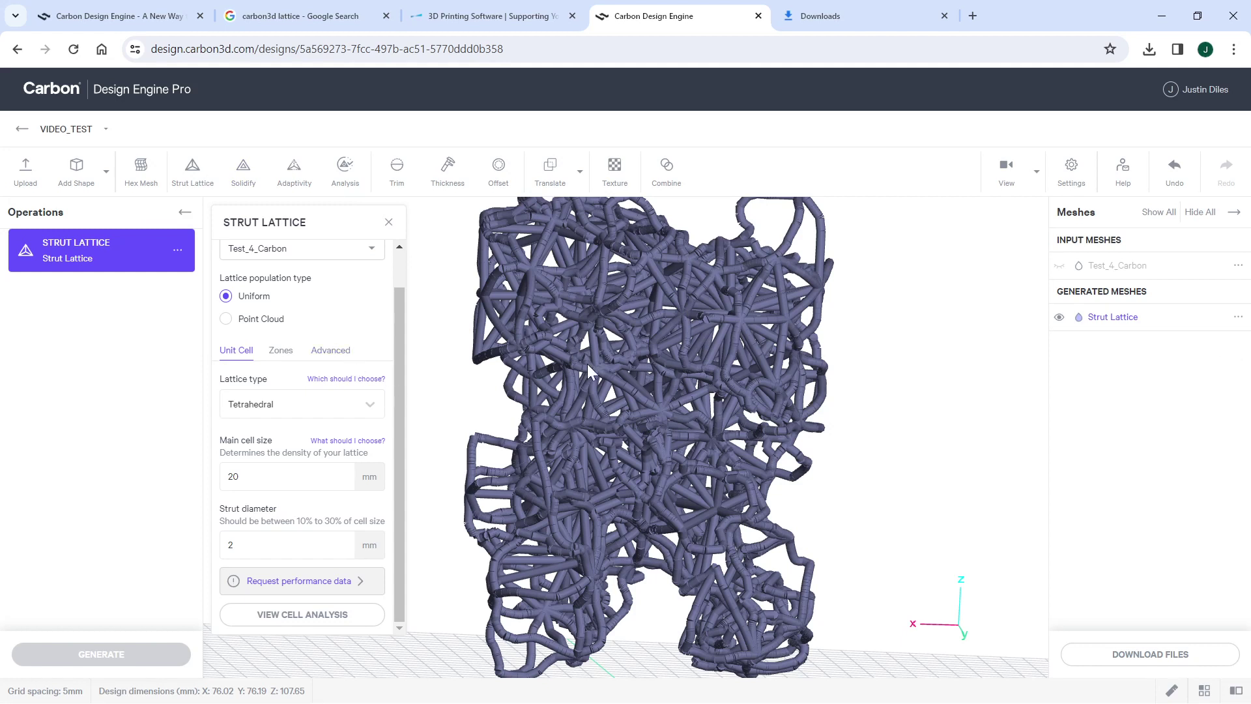
Change the lattice type to Kagome, regenerate the strut lattice and inspect the new strut pattern
{"action": "left_click", "coordinate": [371, 408]}
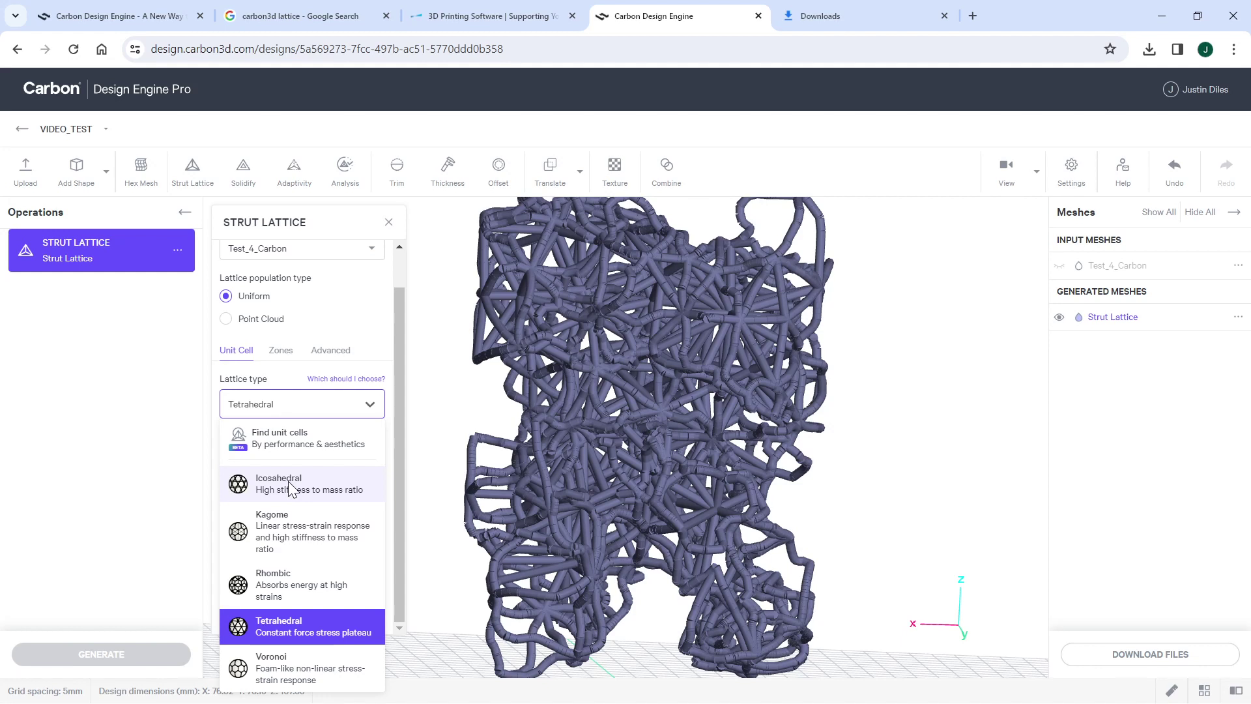
{"action": "left_click", "coordinate": [293, 521]}
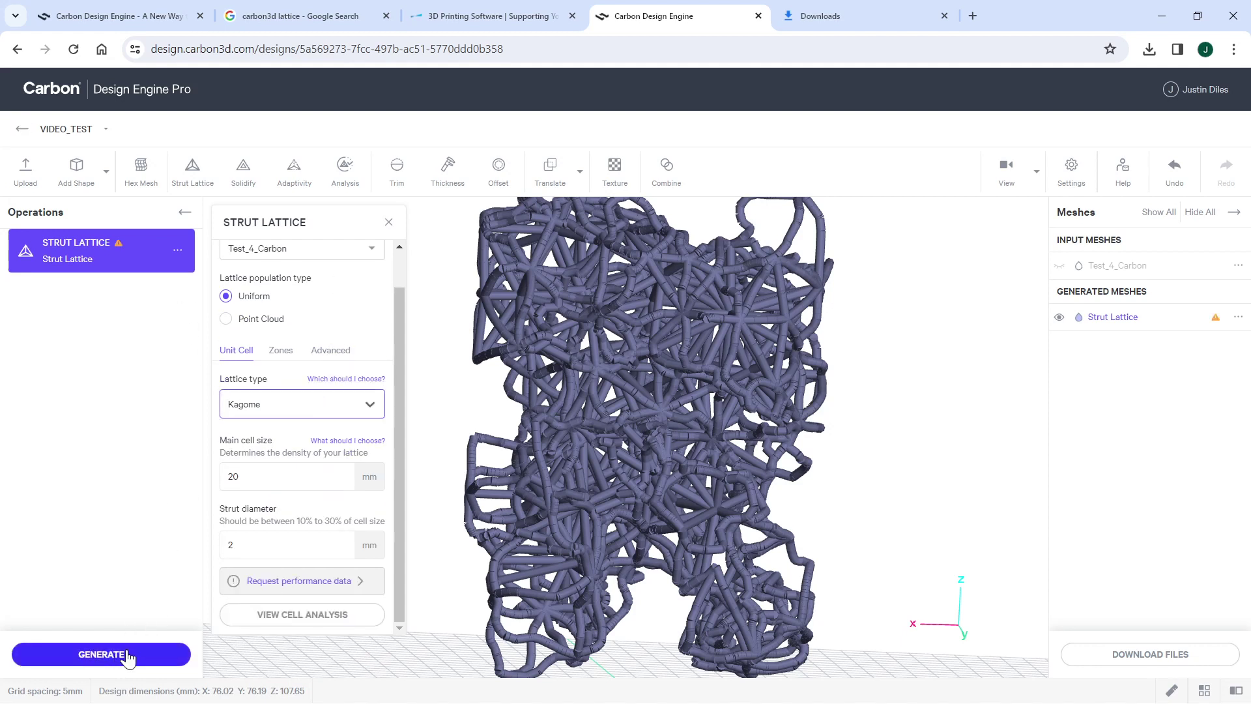
{"action": "left_click", "coordinate": [104, 654]}
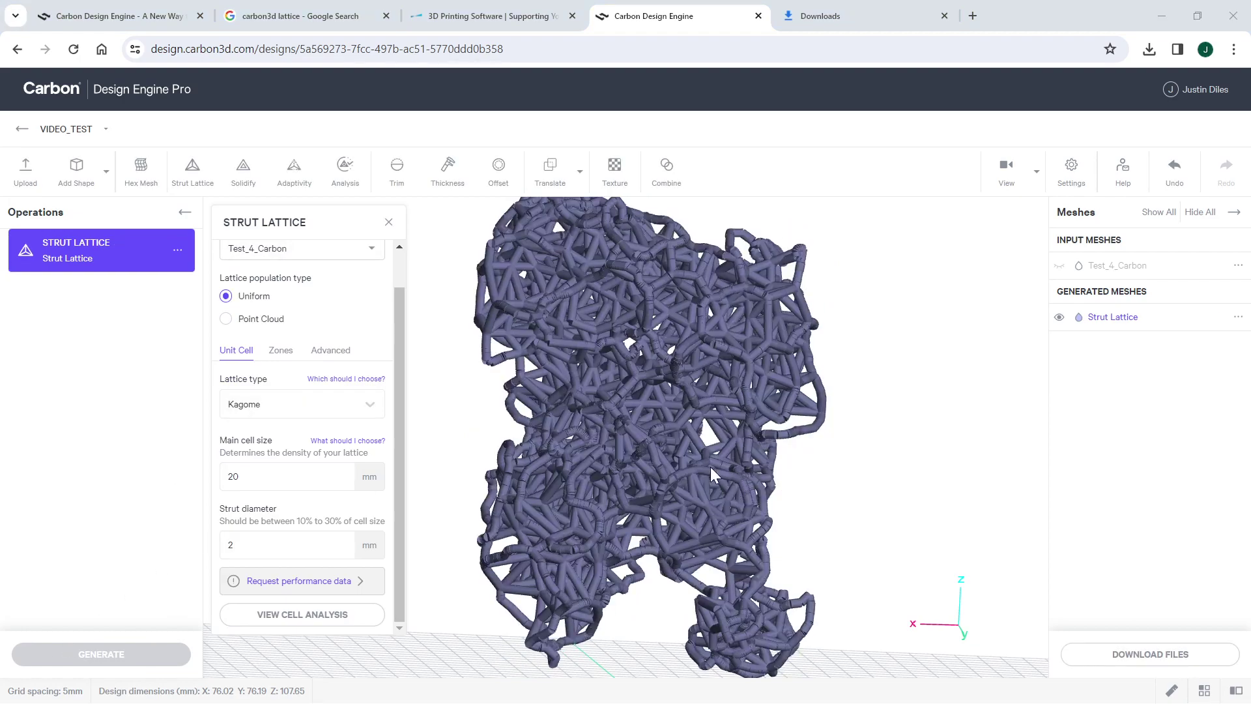
{"action": "left_click_drag", "start_coordinate": [674, 400], "coordinate": [915, 404]}
{"action": "left_click_drag", "start_coordinate": [579, 425], "coordinate": [573, 334]}
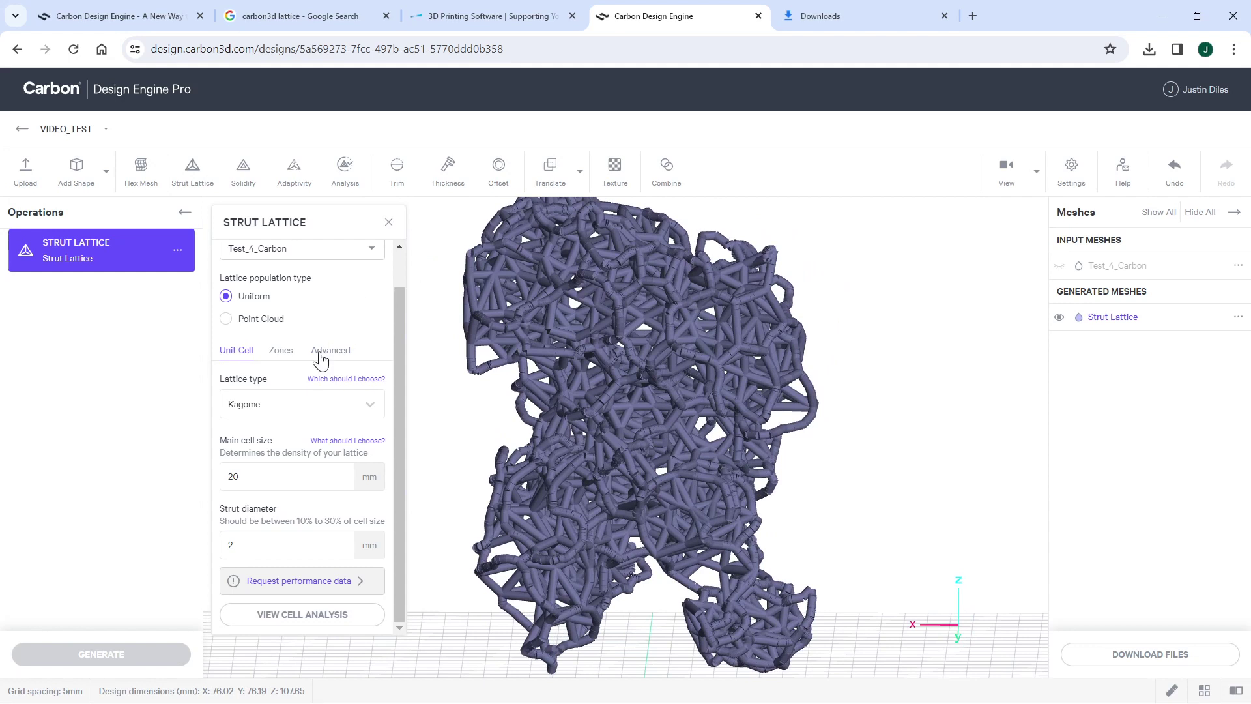
Check the lattice's Zones settings, view the labelled lattice-type image in the carbon3d lattice search results, and return to Carbon Design Engine
{"action": "left_click", "coordinate": [281, 352]}
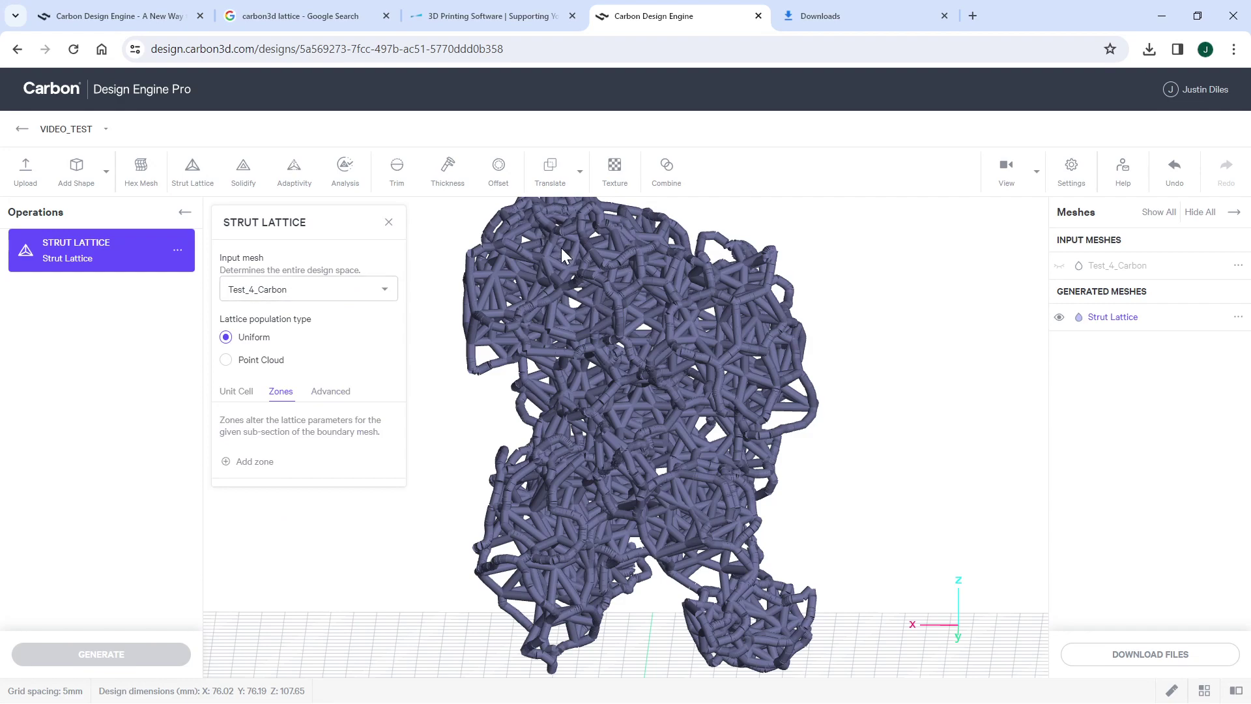
{"action": "left_click", "coordinate": [470, 16]}
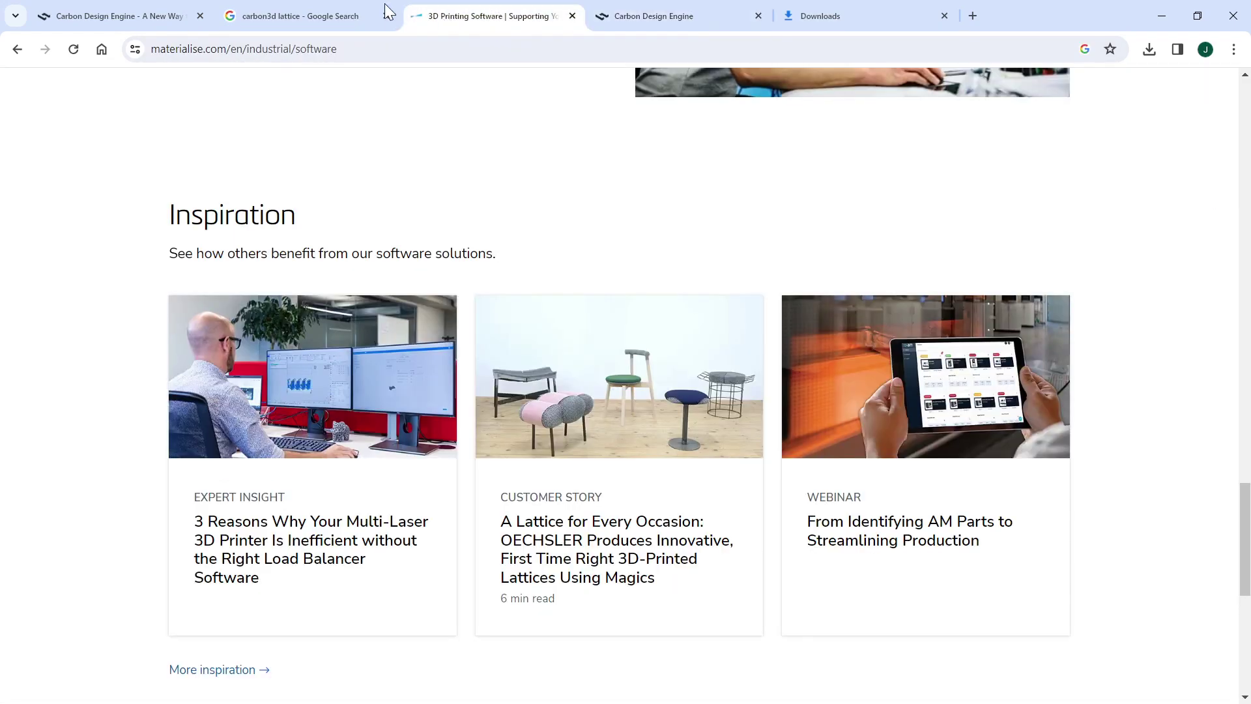
{"action": "left_click", "coordinate": [332, 9]}
{"action": "scroll", "coordinate": [613, 225], "scroll_direction": "up", "scroll_amount": 10}
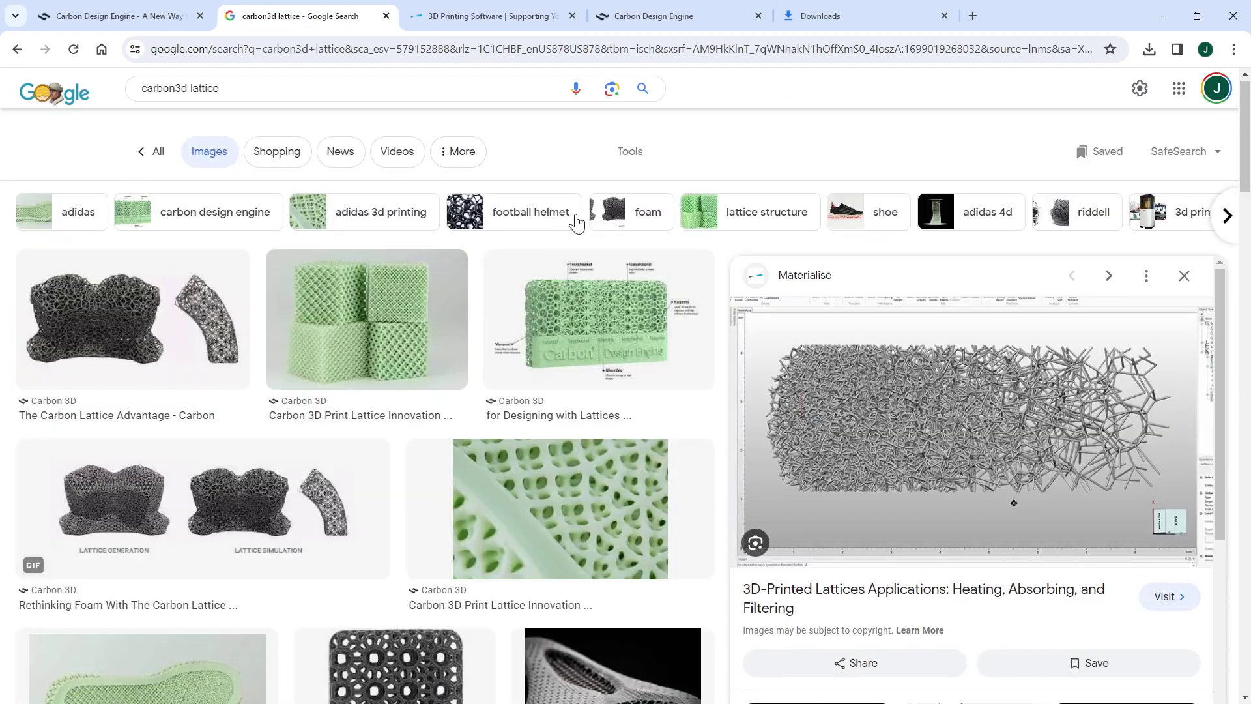
{"action": "left_click", "coordinate": [551, 321]}
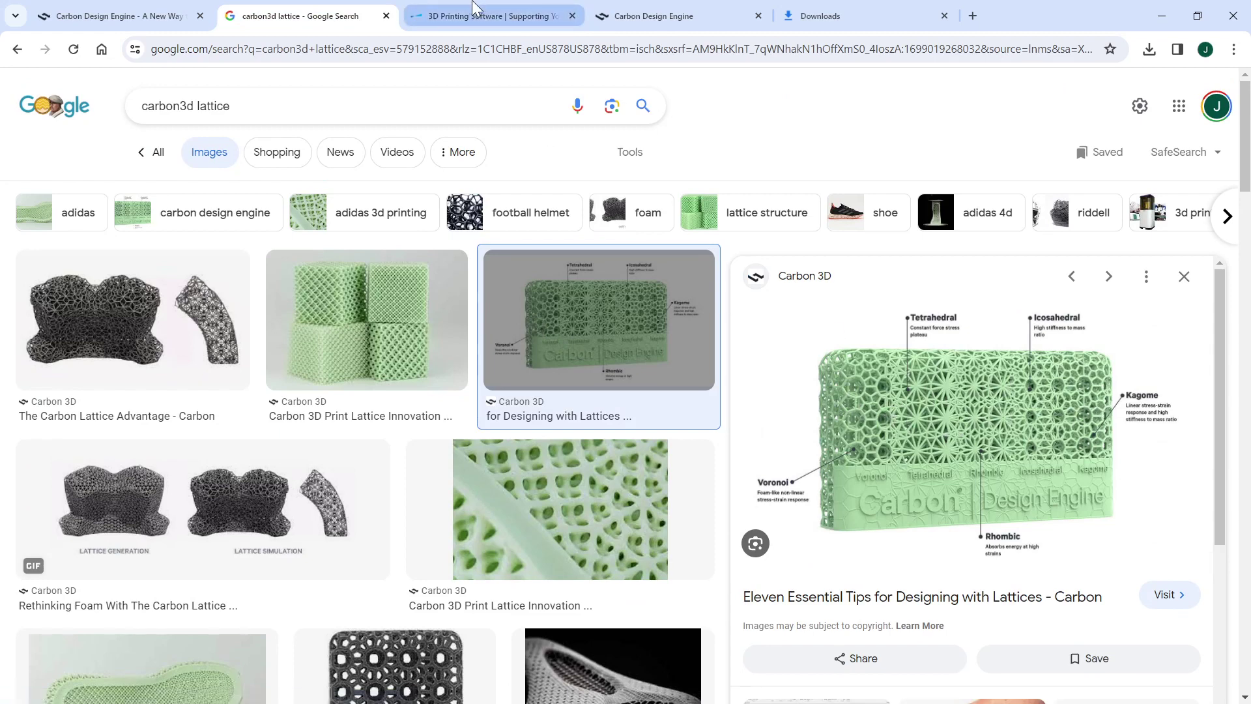
{"action": "mouse_move", "coordinate": [476, 8]}
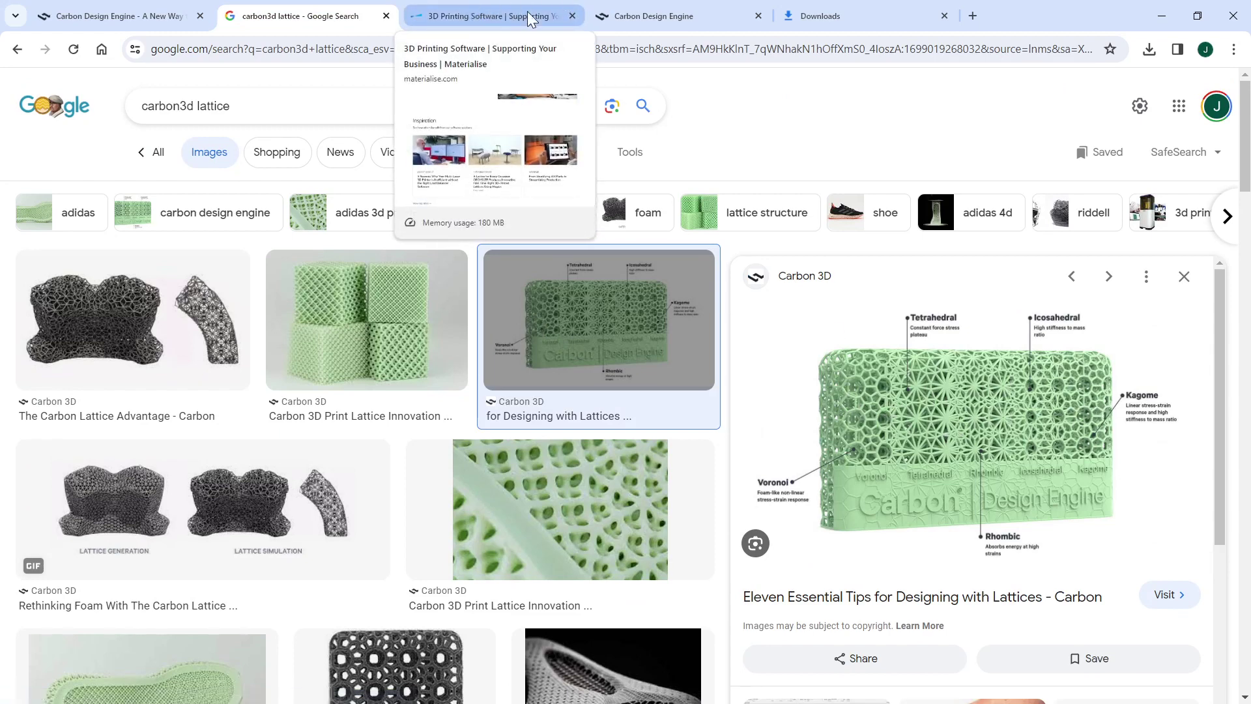
{"action": "left_click", "coordinate": [654, 14]}
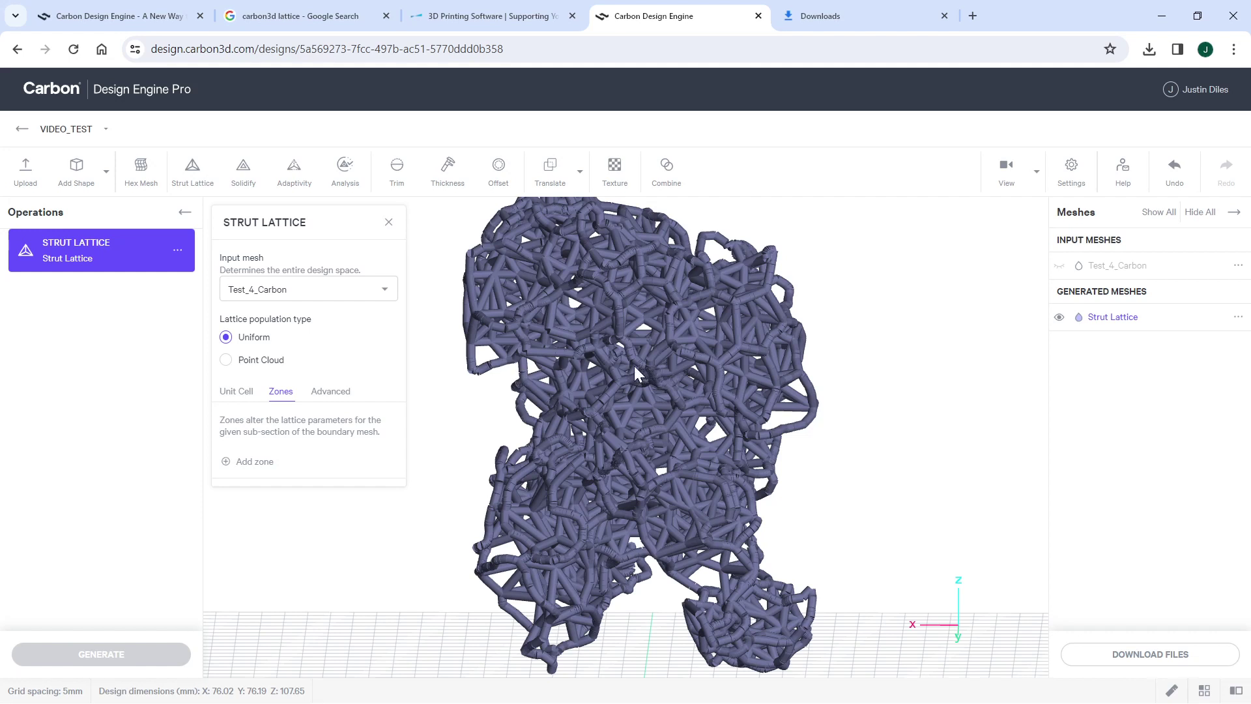
{"action": "left_click", "coordinate": [105, 172]}
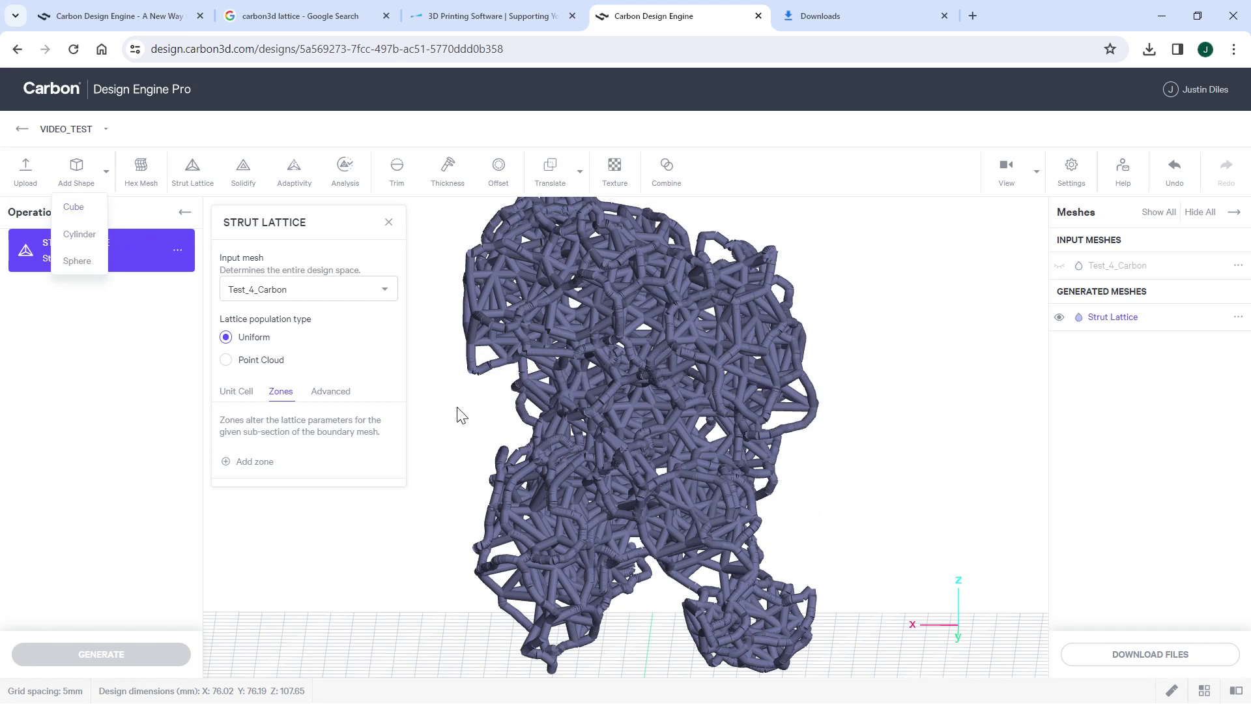
{"action": "left_click", "coordinate": [366, 375]}
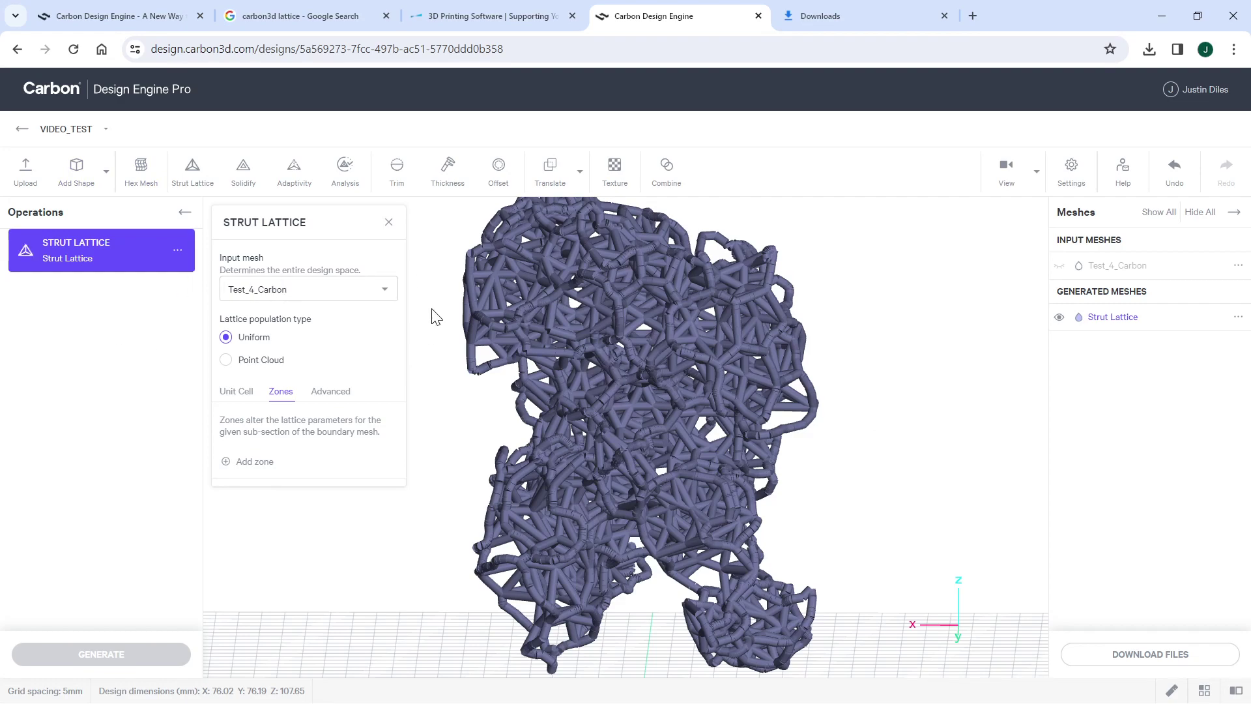
{"action": "left_click_drag", "start_coordinate": [572, 269], "coordinate": [538, 387]}
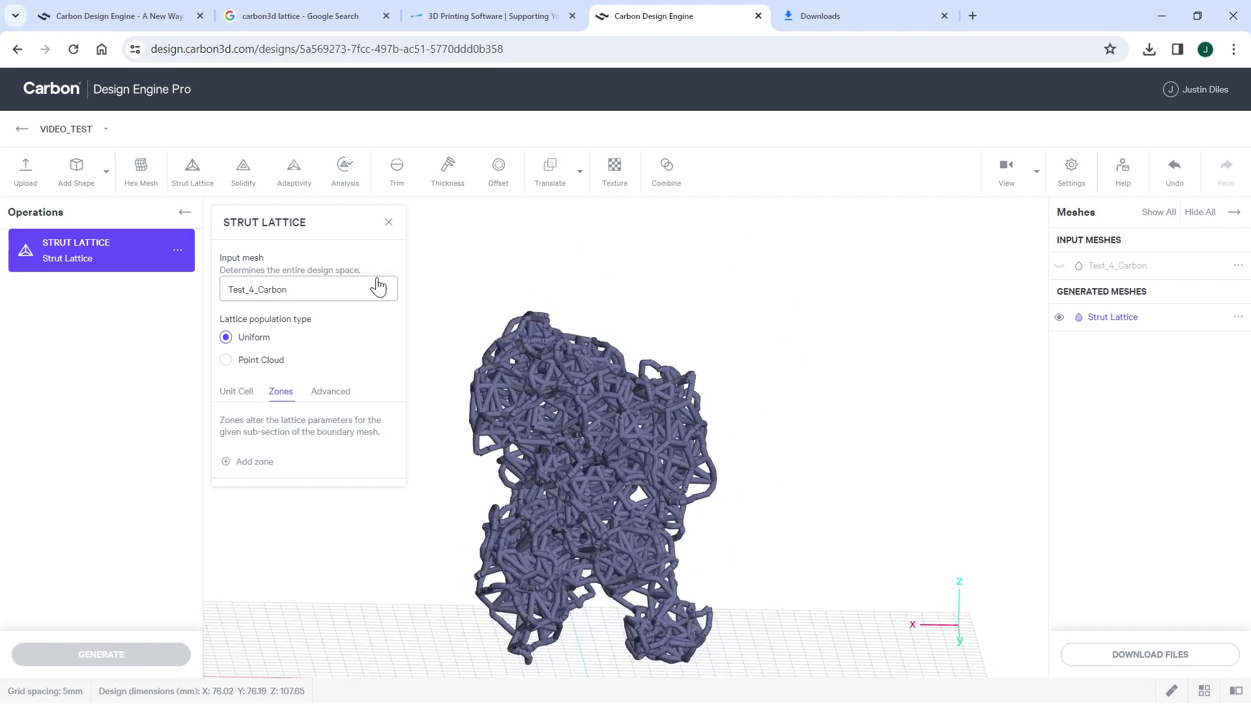
Solidify the strut lattice with 6 sides per strut and a base applied, and hide the Strut Lattice mesh
{"action": "left_click", "coordinate": [243, 170]}
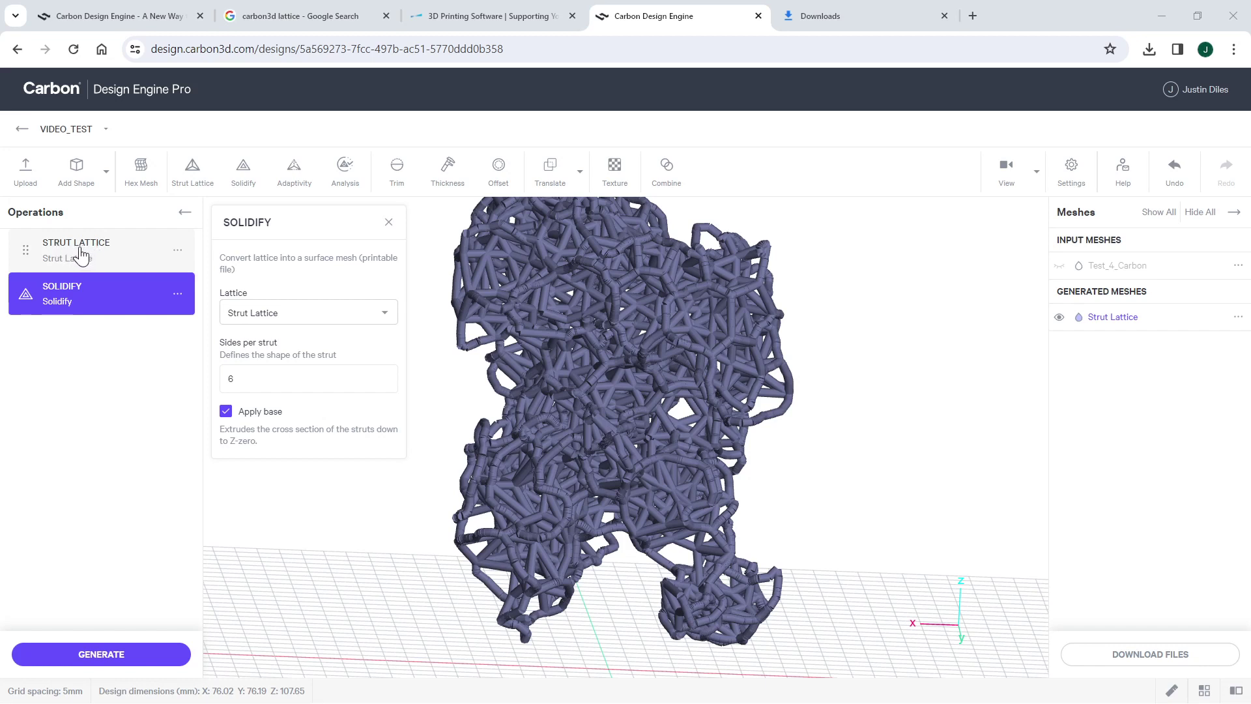
{"action": "left_click", "coordinate": [124, 655]}
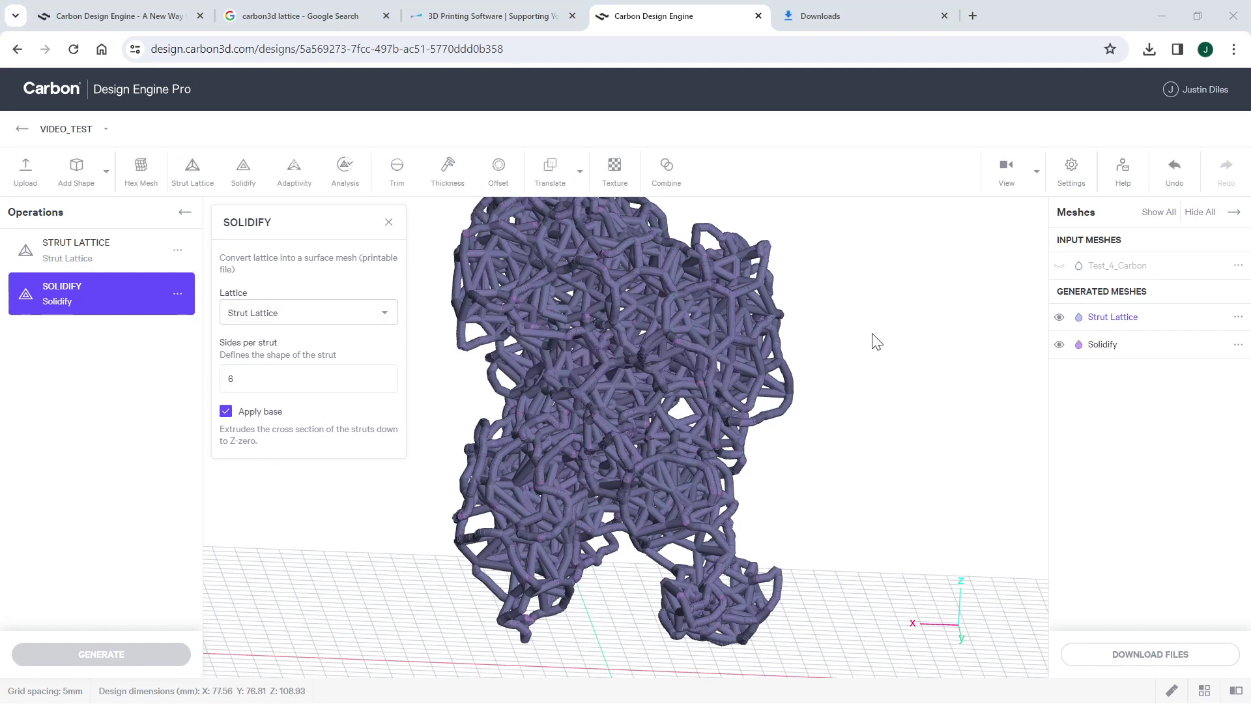
{"action": "left_click", "coordinate": [1058, 316]}
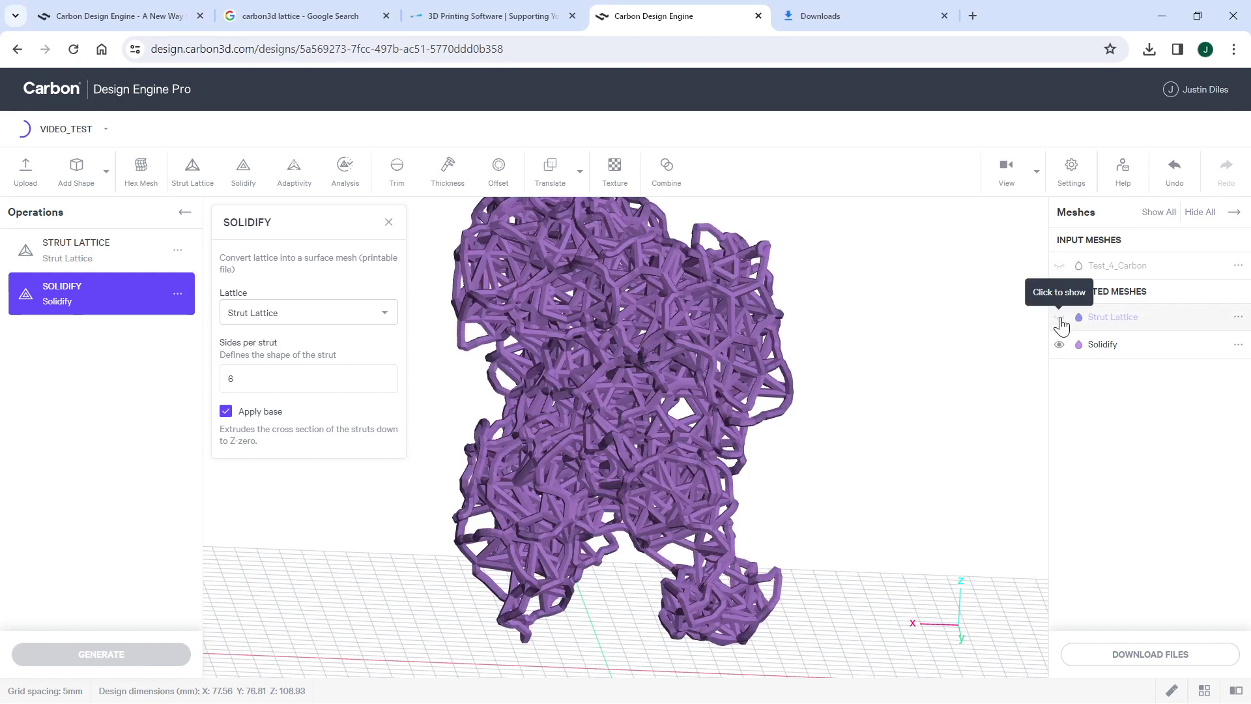
{"action": "left_click_drag", "start_coordinate": [869, 378], "coordinate": [847, 377]}
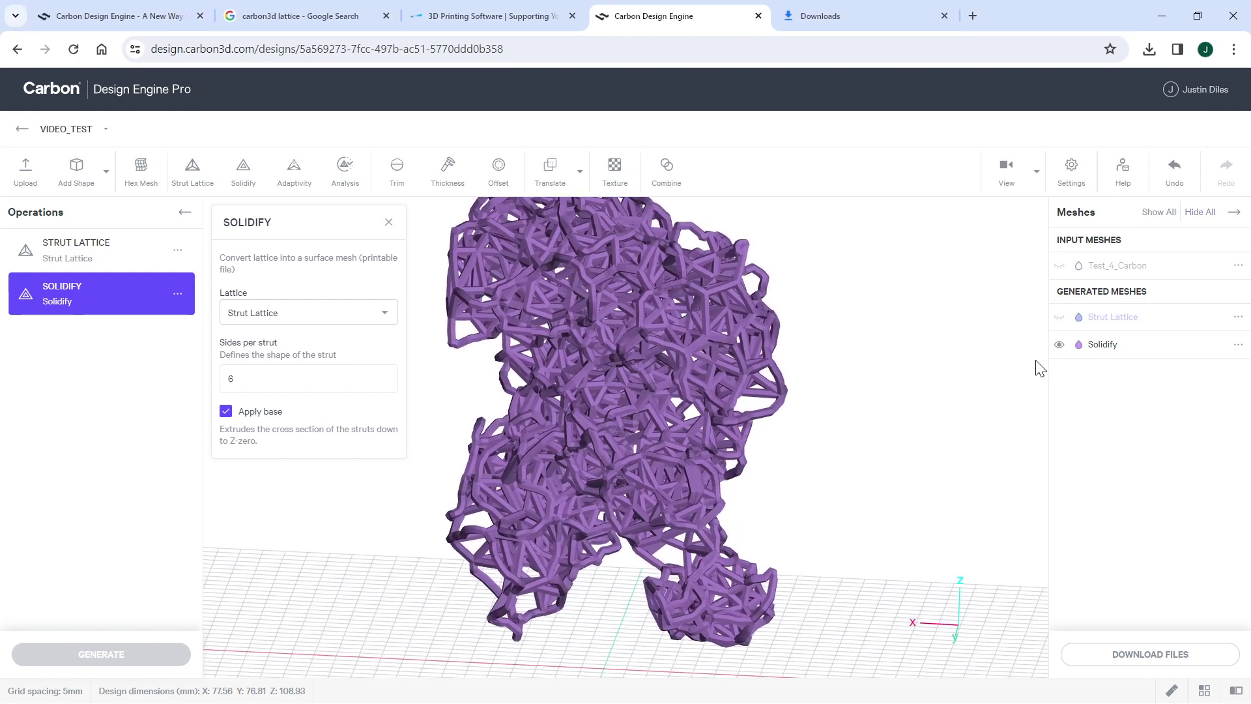
Download the solidified mesh to the Desktop as Video_Test-Solidify_Kagome.stl
{"action": "left_click", "coordinate": [1239, 346]}
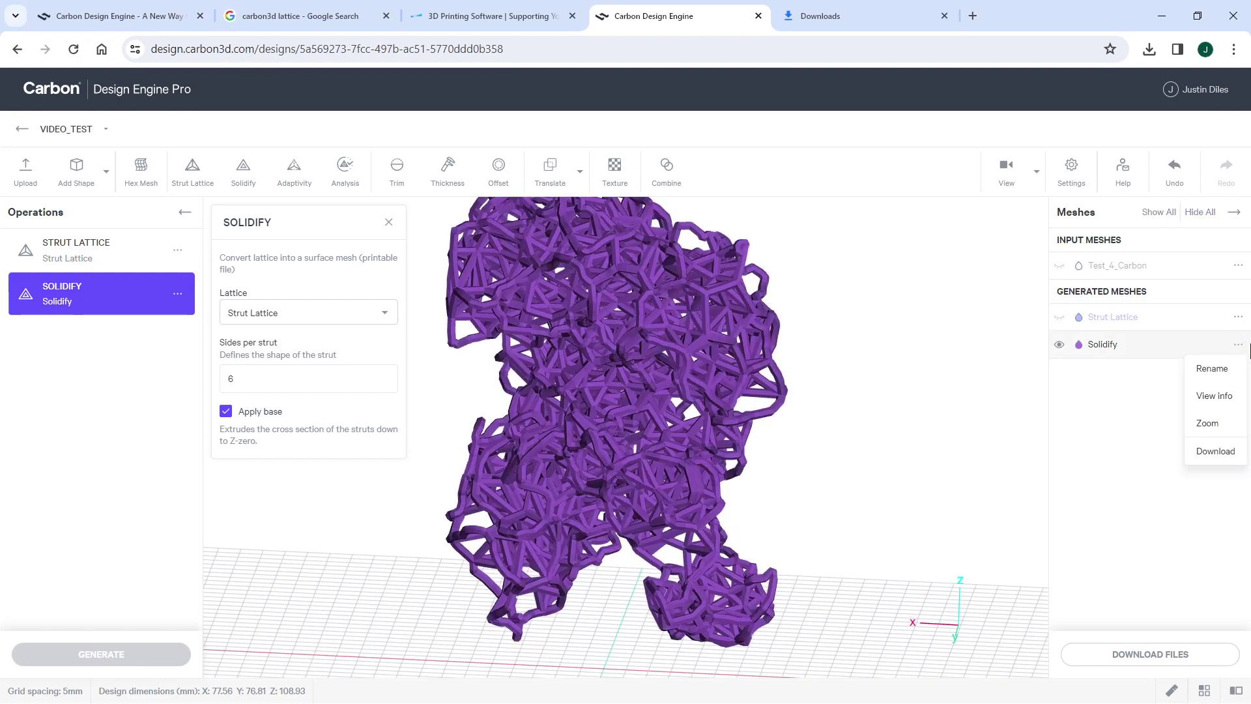
{"action": "left_click", "coordinate": [1213, 453]}
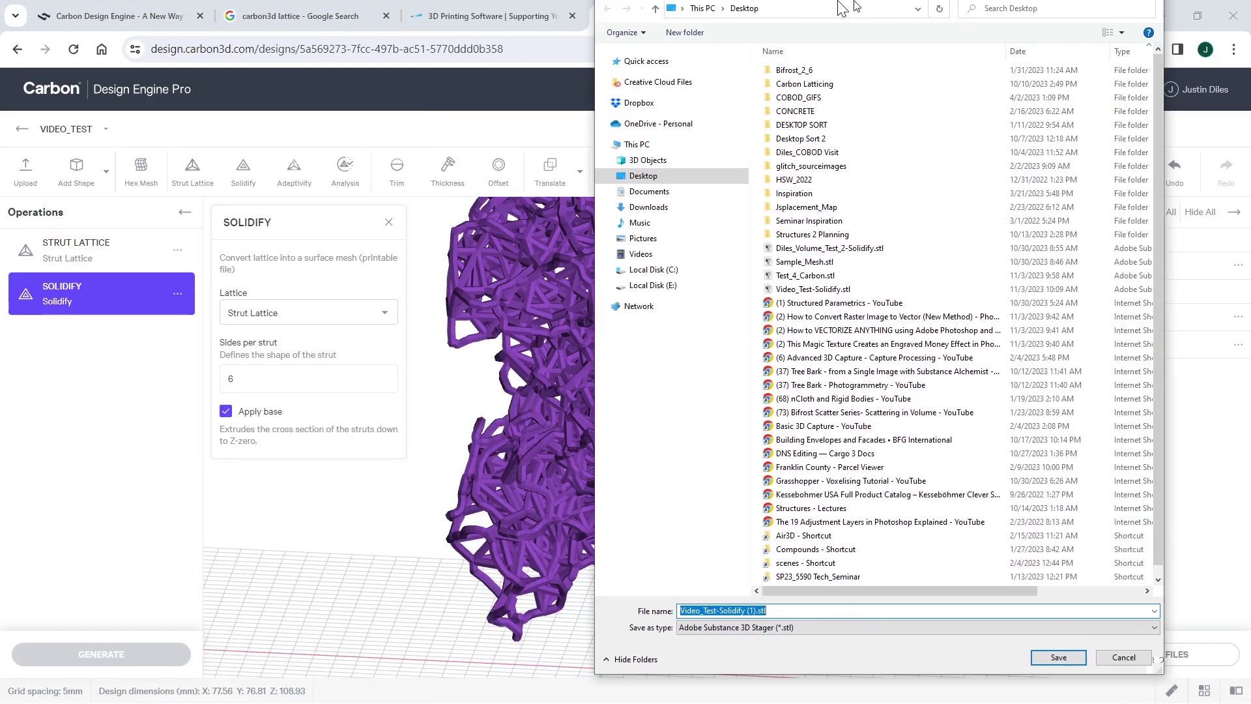
{"action": "left_click", "coordinate": [645, 635]}
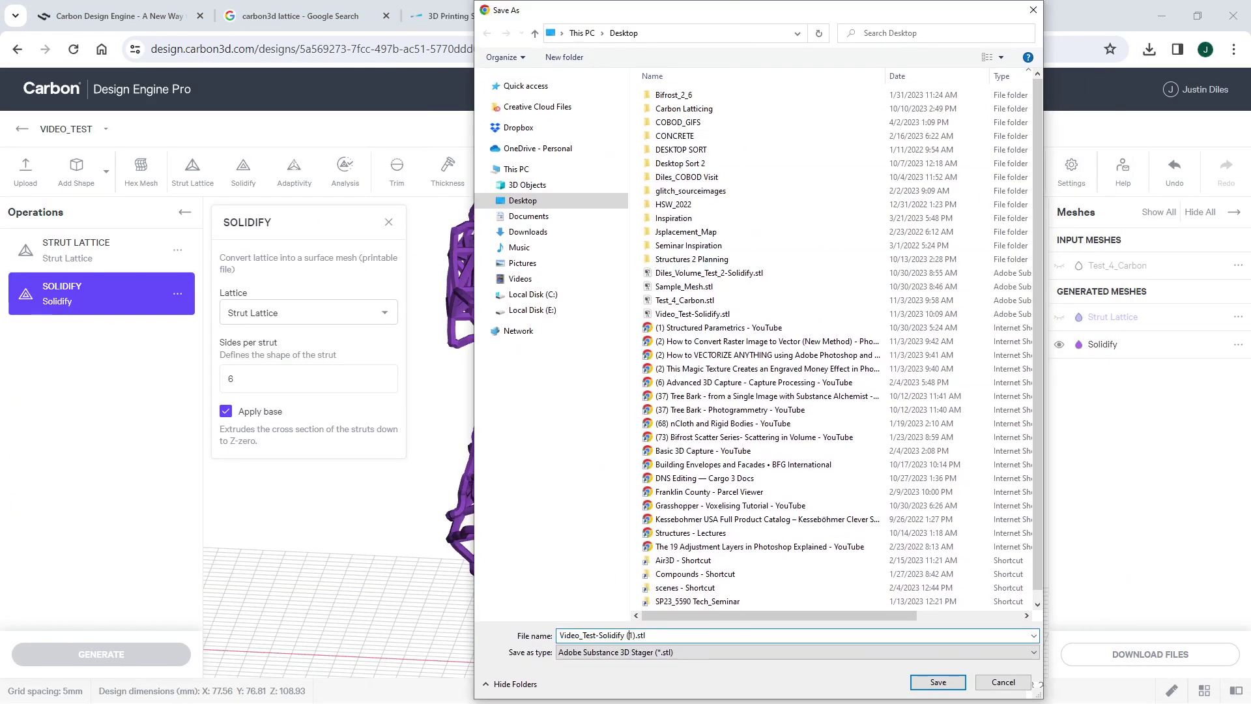
{"action": "left_click_drag", "start_coordinate": [645, 636], "coordinate": [624, 635]}
{"action": "type", "text": "_Kagome"}
{"action": "key", "text": "Return"}
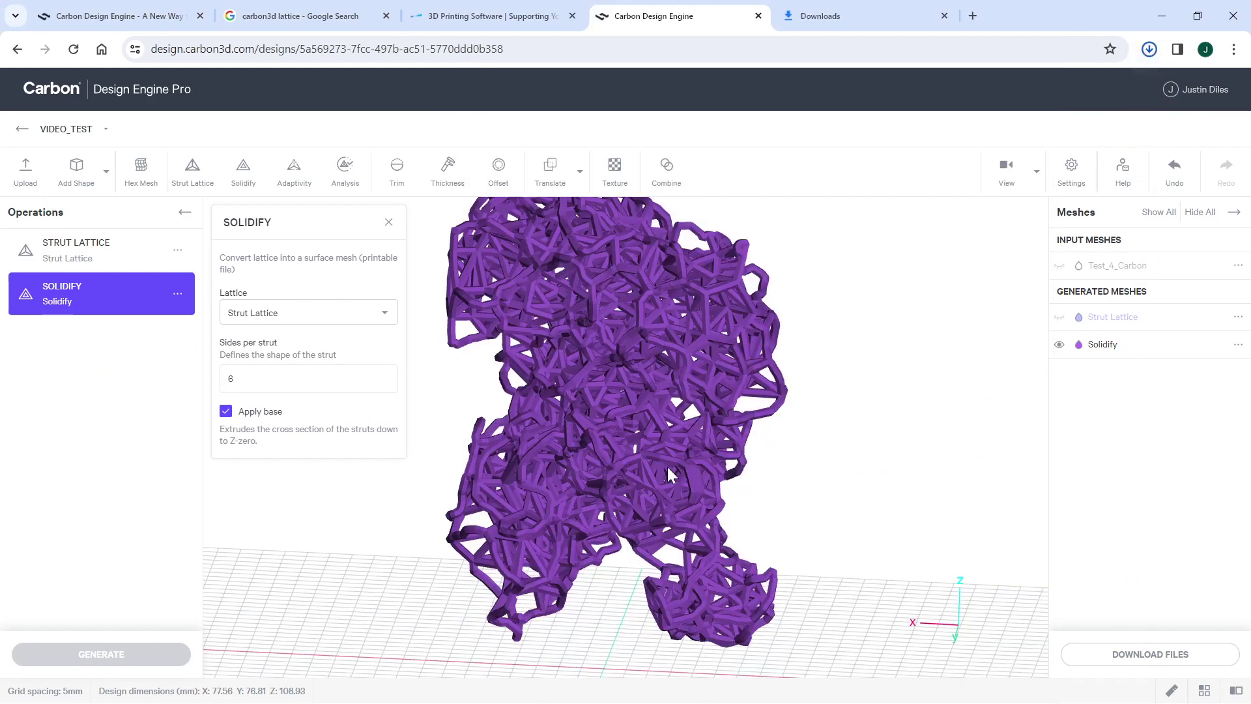
Show the downloaded Kagome STL file in its folder from the browser's downloads list
{"action": "left_click", "coordinate": [1234, 48]}
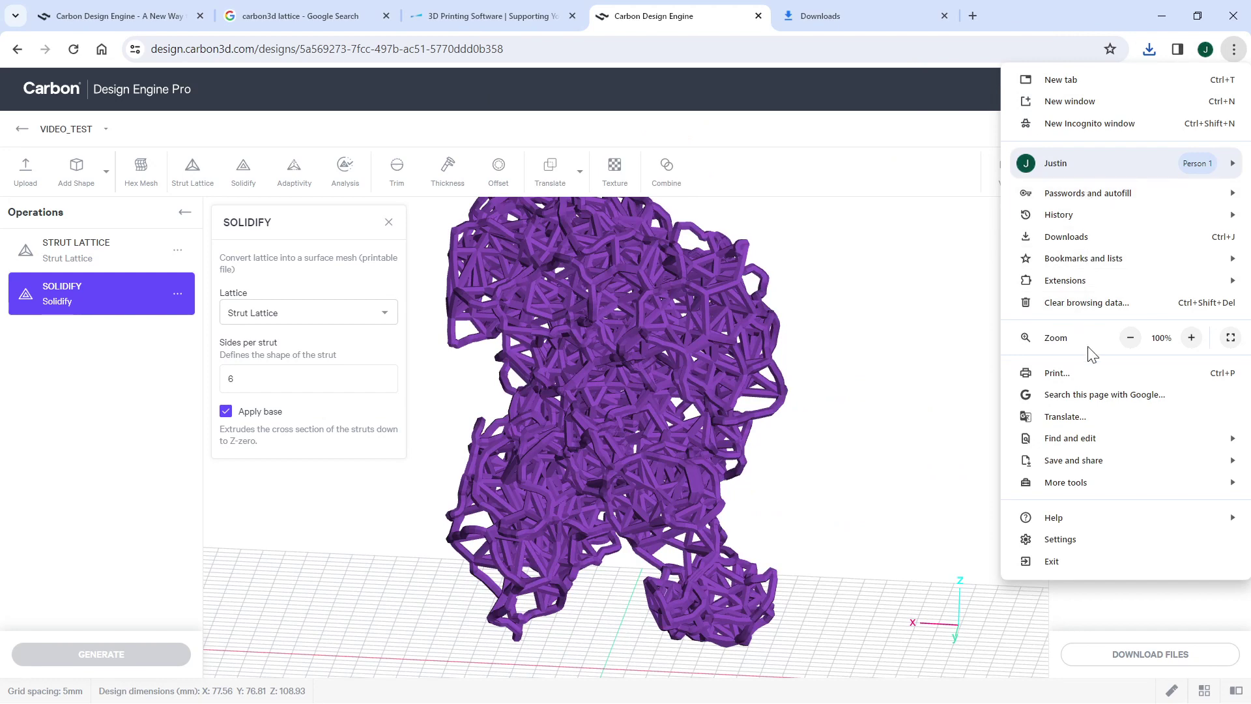
{"action": "left_click", "coordinate": [1070, 238]}
{"action": "left_click", "coordinate": [467, 238]}
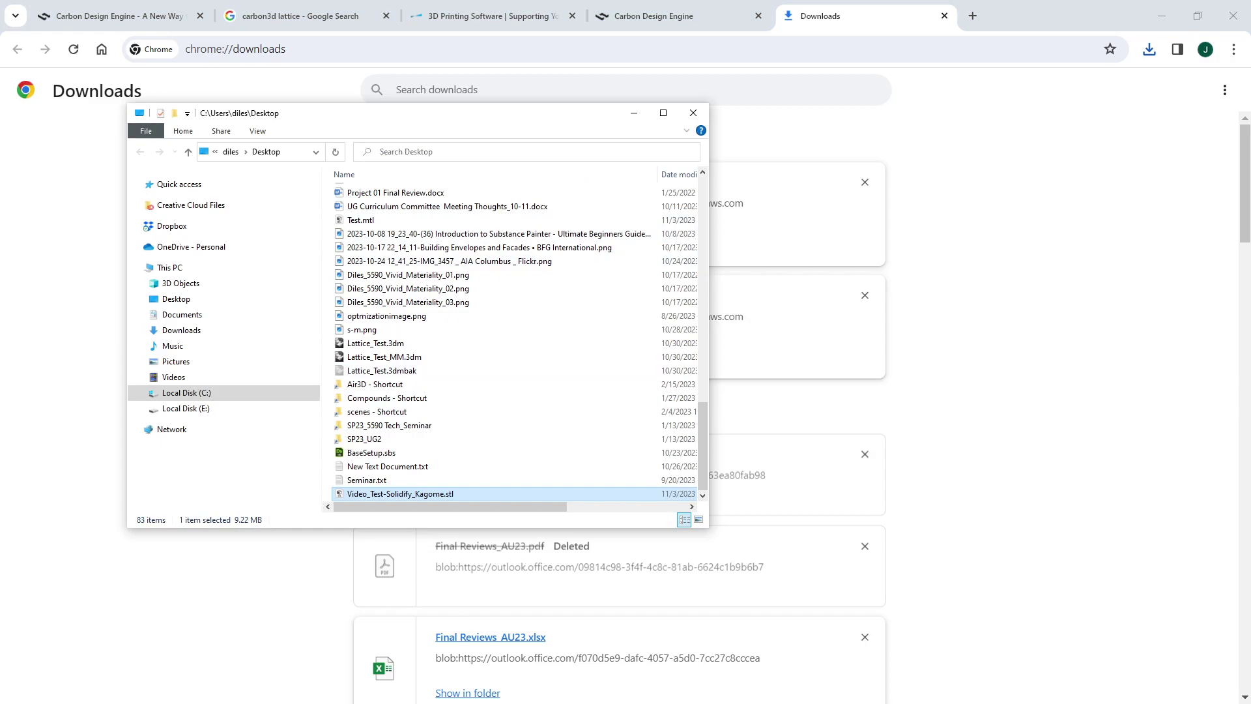
Import Video_Test-Solidify_Kagome.stl into Rhino in millimetres, with a 22.5-degree weld angle and disjoint meshes split
{"action": "key", "text": "alt+Tab"}
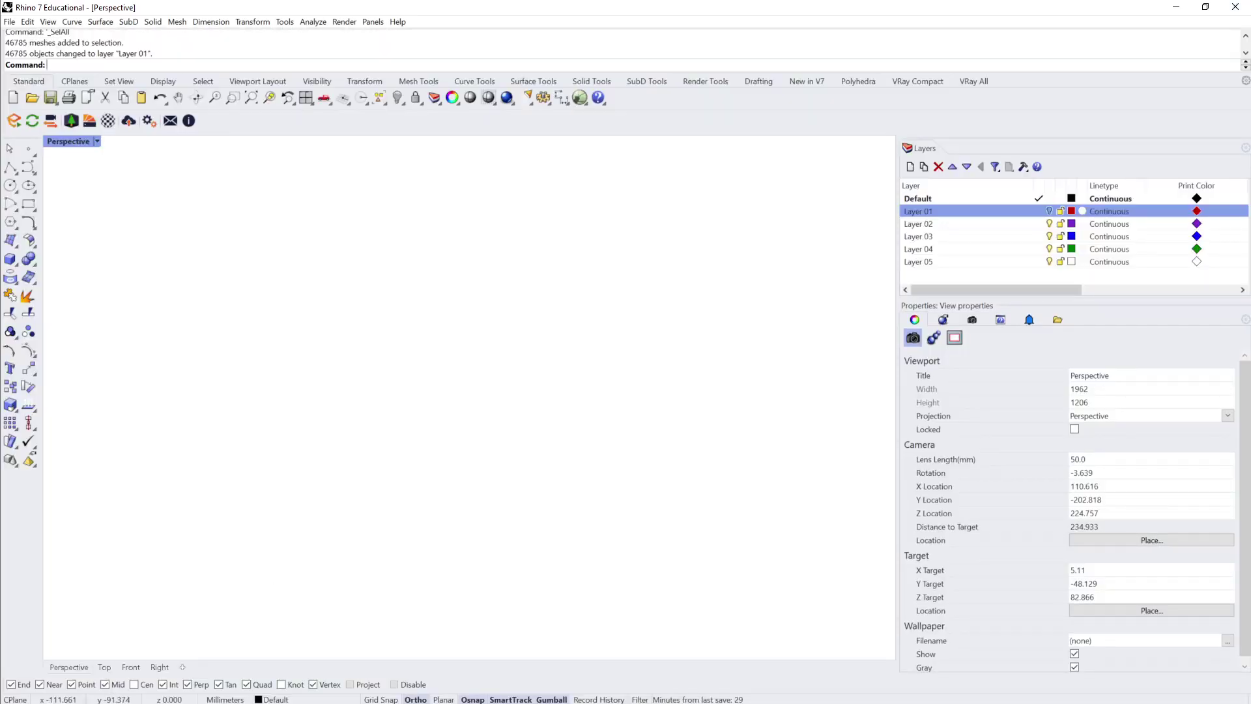
{"action": "key", "text": "alt+Tab"}
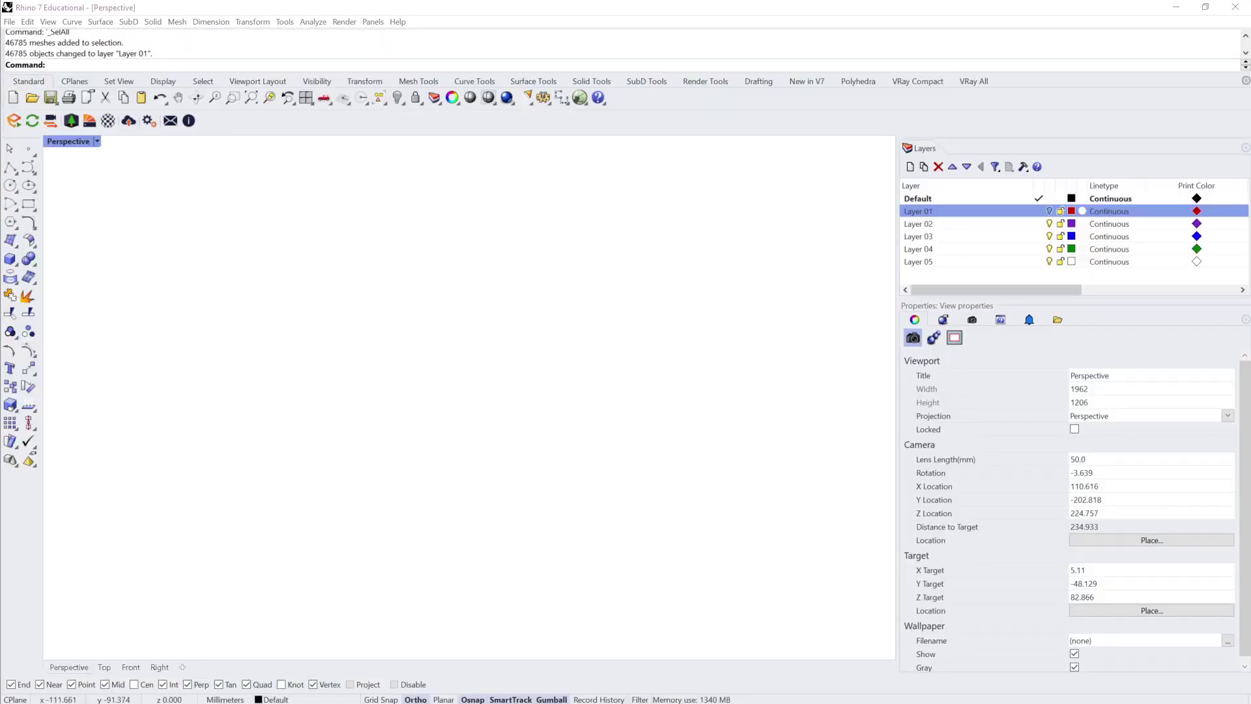
{"action": "left_click_drag", "start_coordinate": [402, 493], "coordinate": [775, 409]}
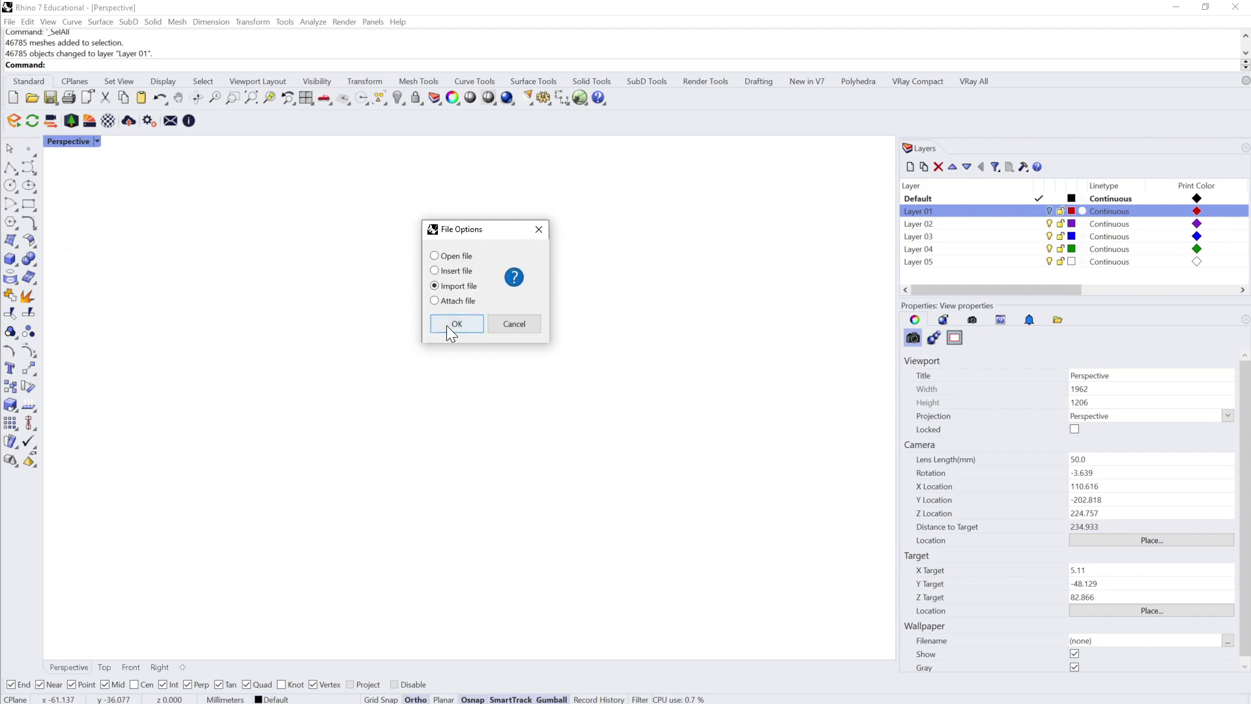
{"action": "left_click", "coordinate": [447, 325]}
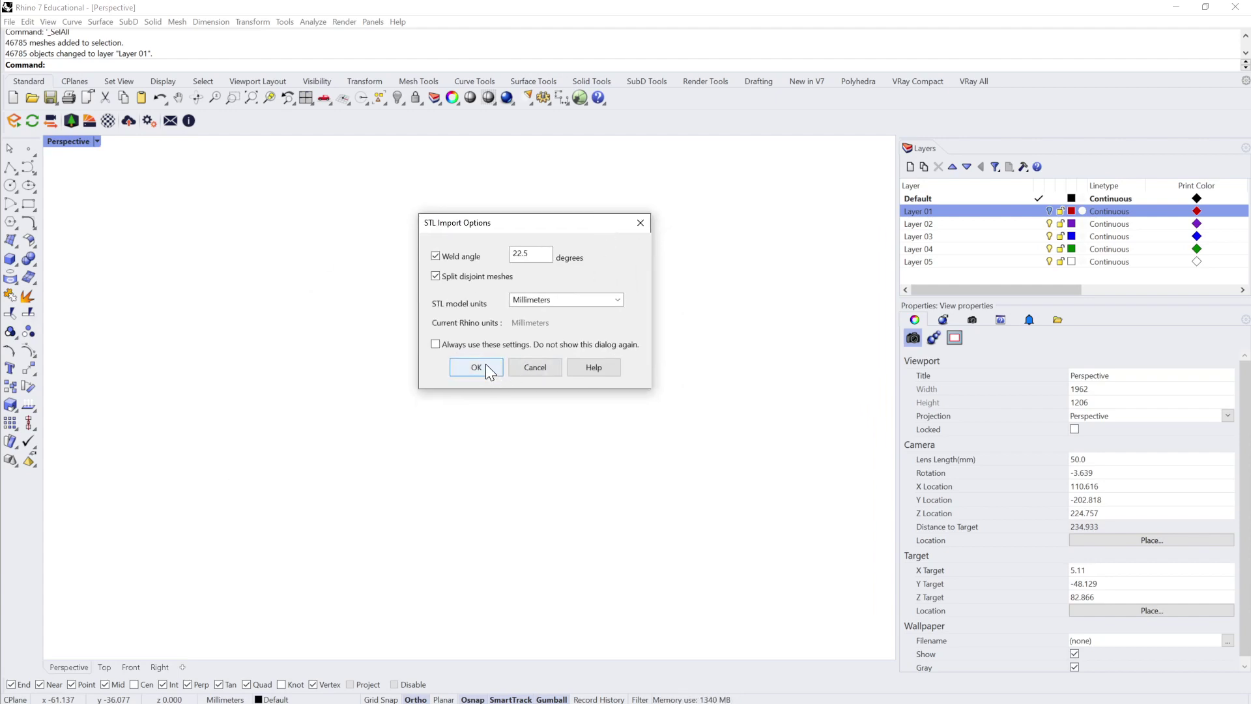
{"action": "left_click", "coordinate": [484, 365]}
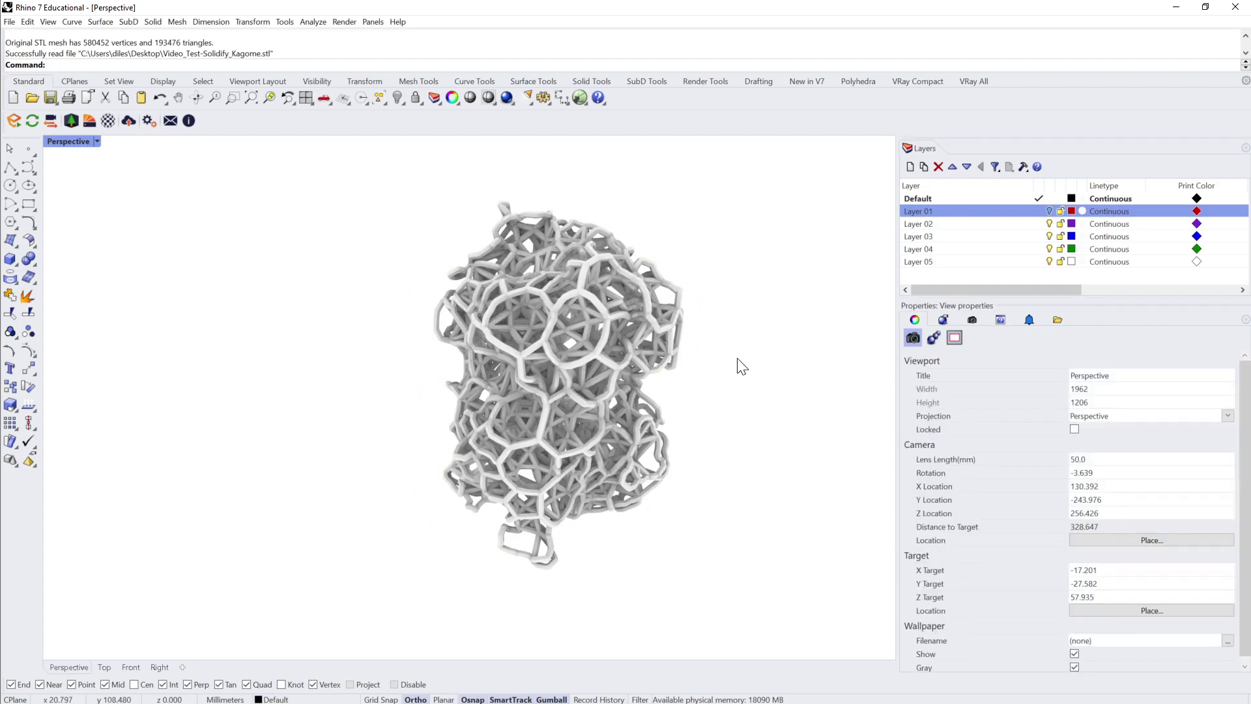
Show Layer 01 to compare the earlier lattice with the imported Kagome lattice, and hide that layer again
{"action": "right_click_drag", "start_coordinate": [738, 358], "coordinate": [742, 364]}
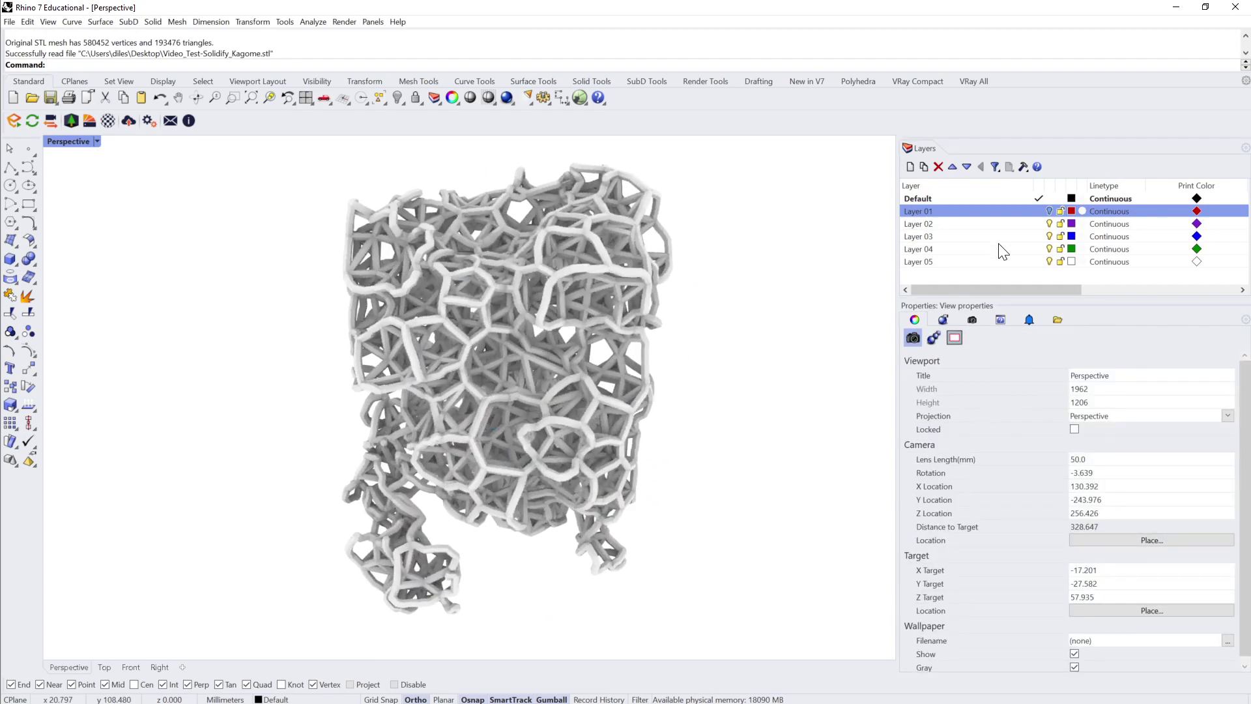
{"action": "left_click", "coordinate": [1051, 210]}
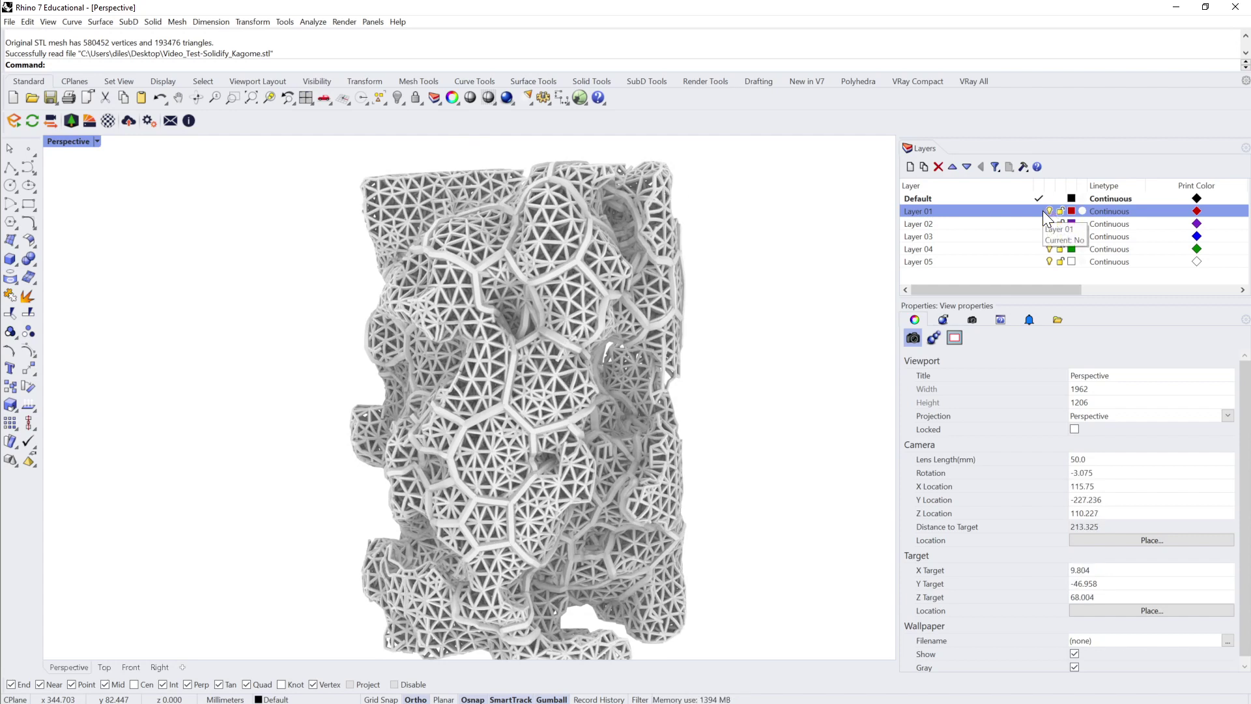
{"action": "left_click", "coordinate": [1045, 210]}
{"action": "left_click", "coordinate": [1037, 198]}
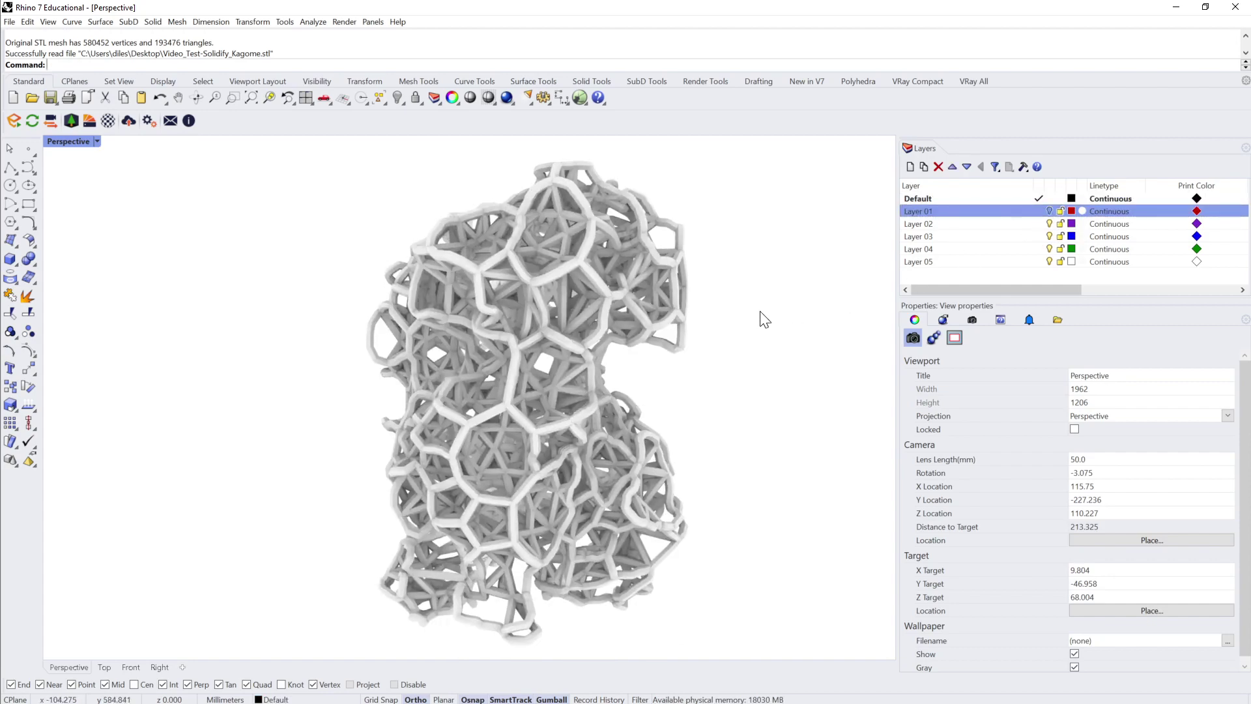
Examine the Kagome lattice's struts and joints up close and its overall form from several angles
{"action": "scroll", "coordinate": [760, 316], "scroll_direction": "up", "scroll_amount": 5}
{"action": "scroll", "coordinate": [757, 310], "scroll_direction": "up", "scroll_amount": 10}
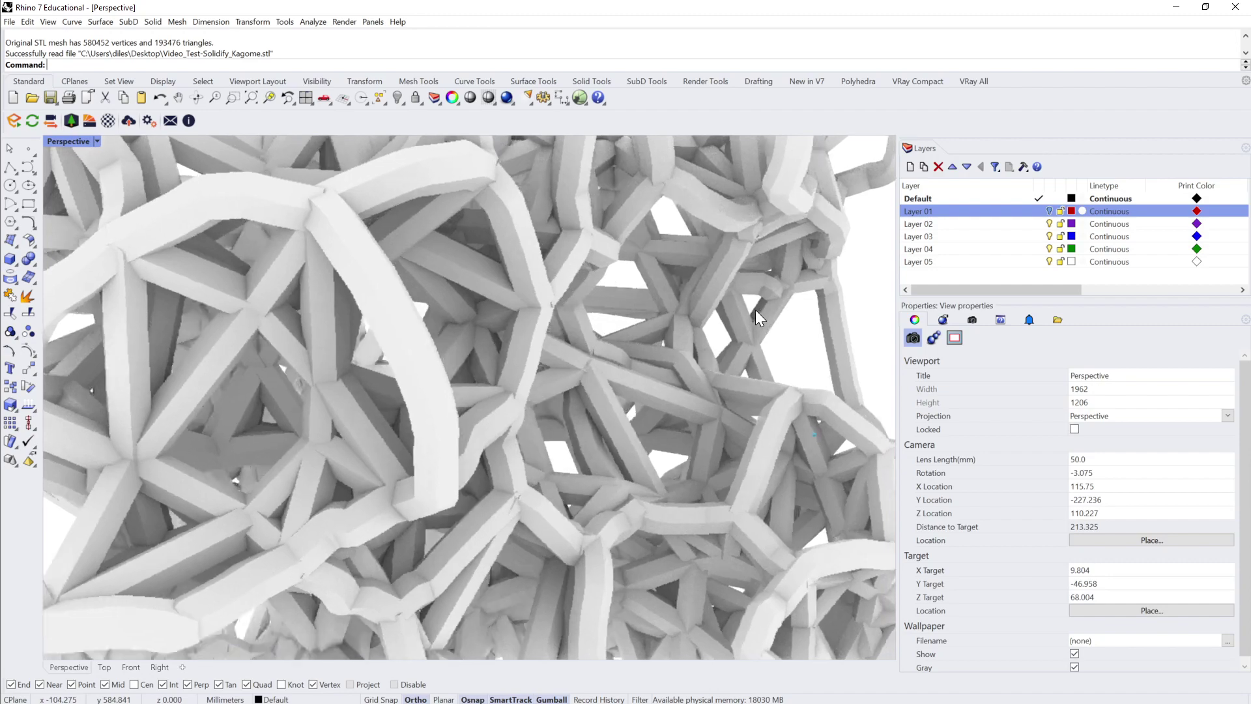
{"action": "scroll", "coordinate": [755, 310], "scroll_direction": "down", "scroll_amount": 5}
{"action": "right_click_drag", "start_coordinate": [756, 310], "coordinate": [487, 265]}
{"action": "right_click_drag", "start_coordinate": [586, 351], "coordinate": [684, 411]}
{"action": "scroll", "coordinate": [603, 463], "scroll_direction": "down", "scroll_amount": 3}
{"action": "scroll", "coordinate": [604, 463], "scroll_direction": "down", "scroll_amount": 5}
{"action": "right_click_drag", "start_coordinate": [604, 462], "coordinate": [778, 360]}
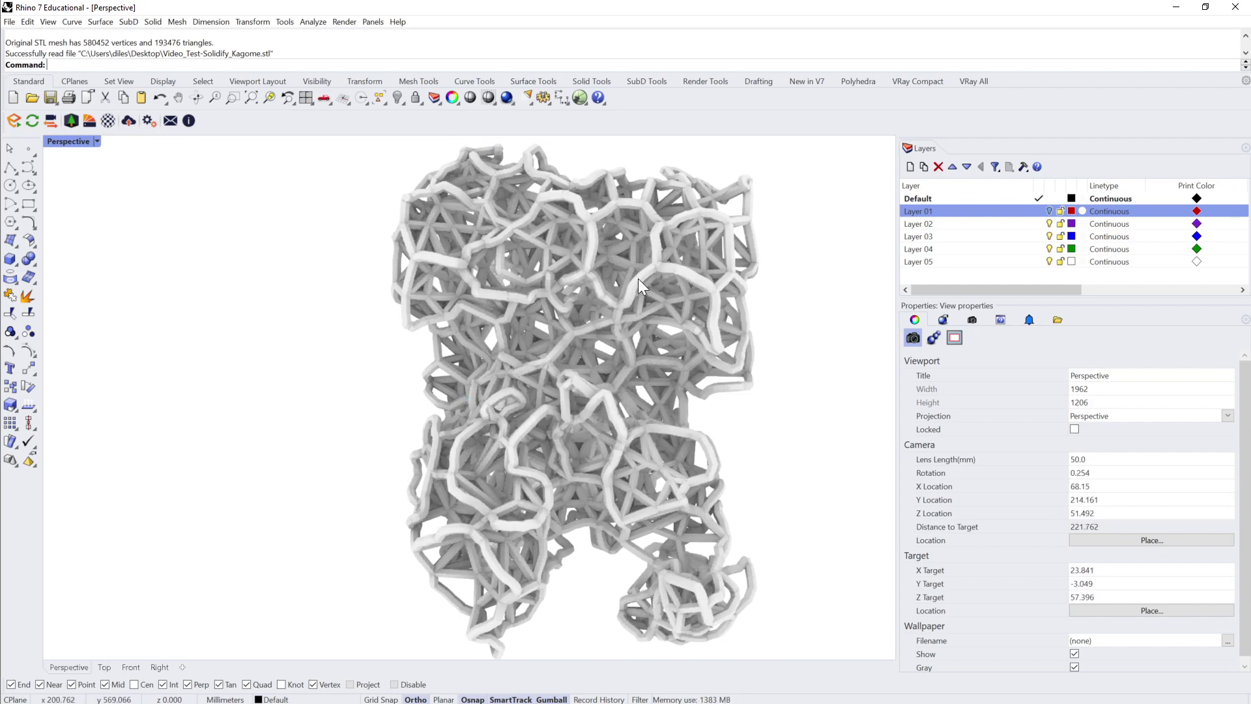
Delete a single strut from the upper part of the Kagome lattice
{"action": "right_click_drag", "start_coordinate": [638, 279], "coordinate": [664, 287]}
{"action": "left_click", "coordinate": [666, 274]}
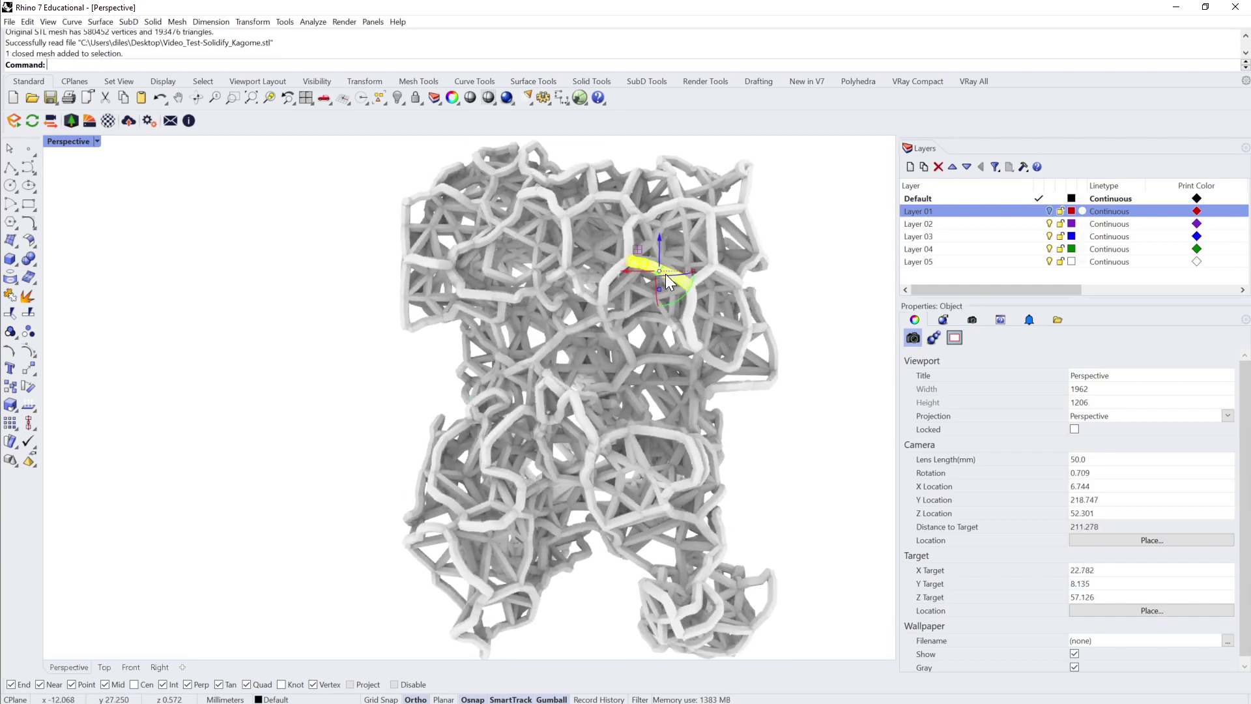
{"action": "key", "text": "Delete"}
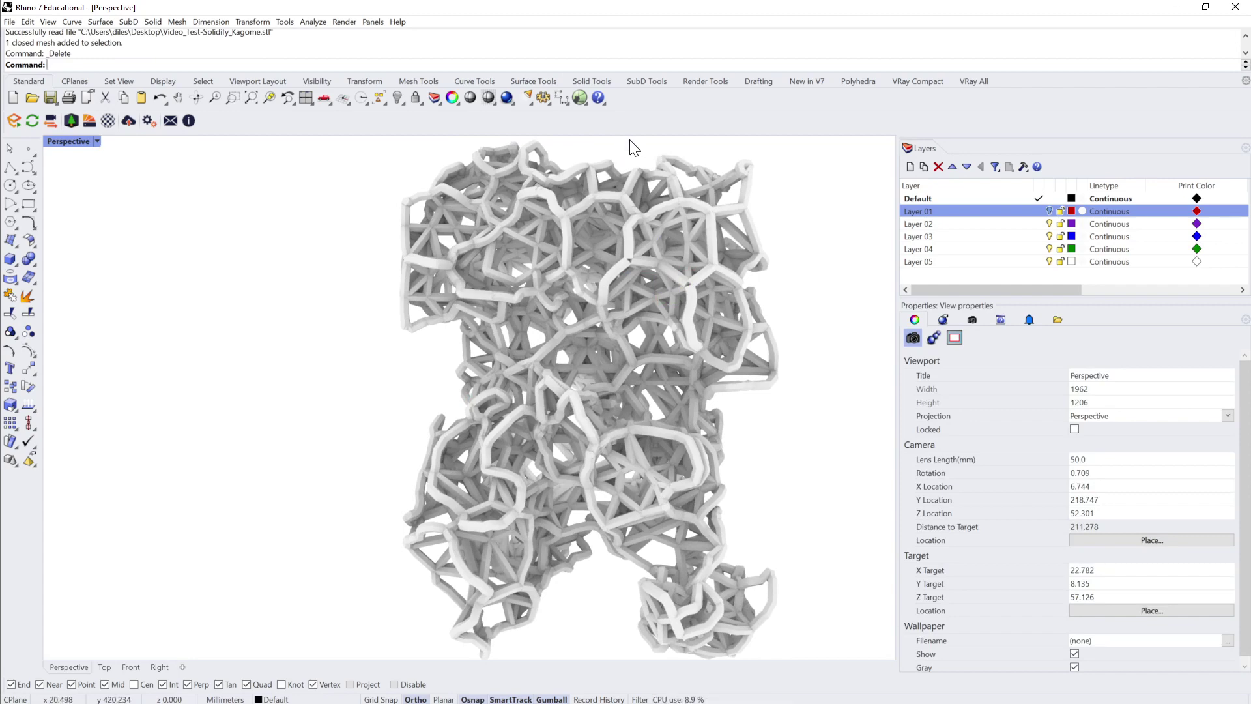
Try deleting a band of struts through the lattice's upper middle and the stray pieces around the gap
{"action": "left_click_drag", "start_coordinate": [630, 138], "coordinate": [597, 280]}
{"action": "key", "text": "Delete"}
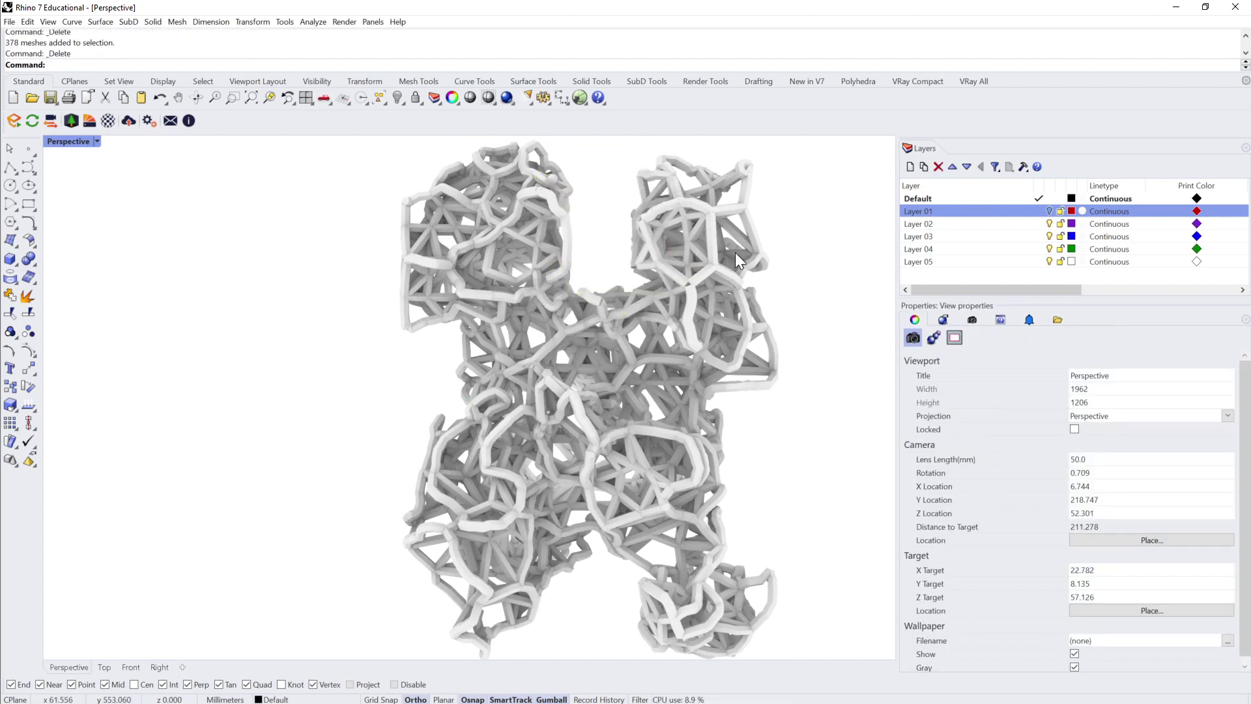
{"action": "right_click_drag", "start_coordinate": [756, 260], "coordinate": [756, 259]}
{"action": "left_click", "coordinate": [443, 224]}
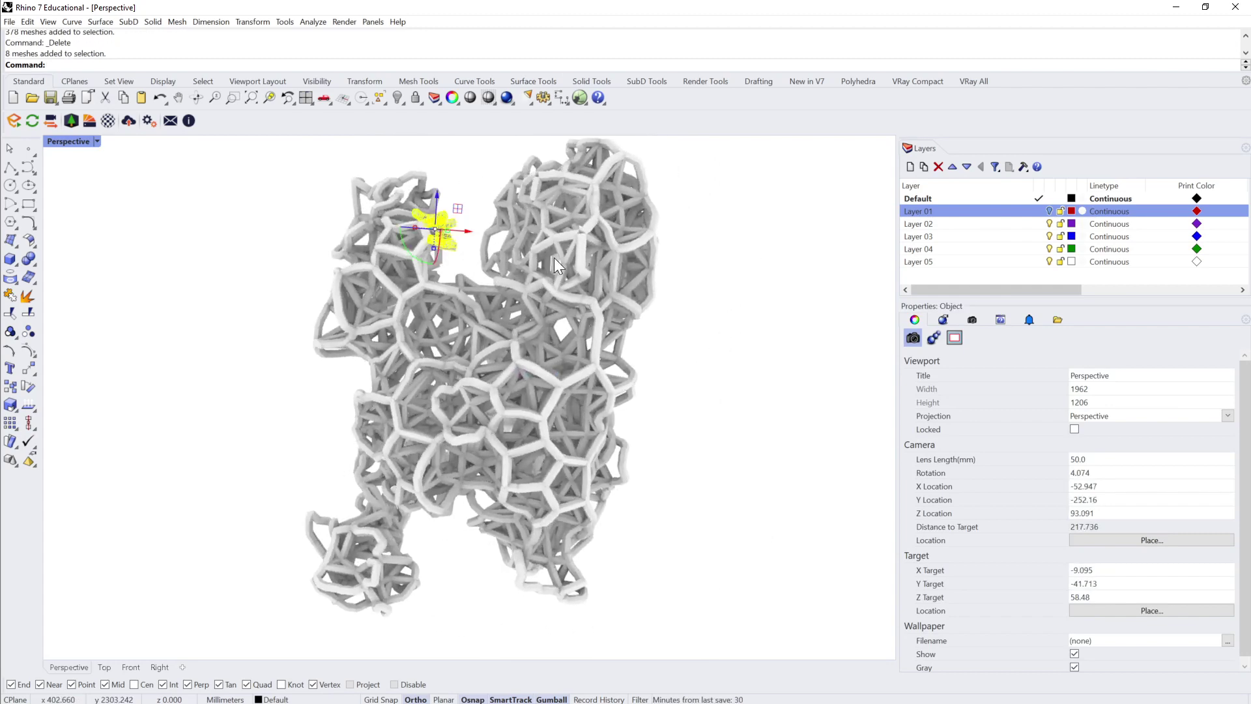
{"action": "right_click_drag", "start_coordinate": [554, 257], "coordinate": [692, 254]}
{"action": "key", "text": "Delete"}
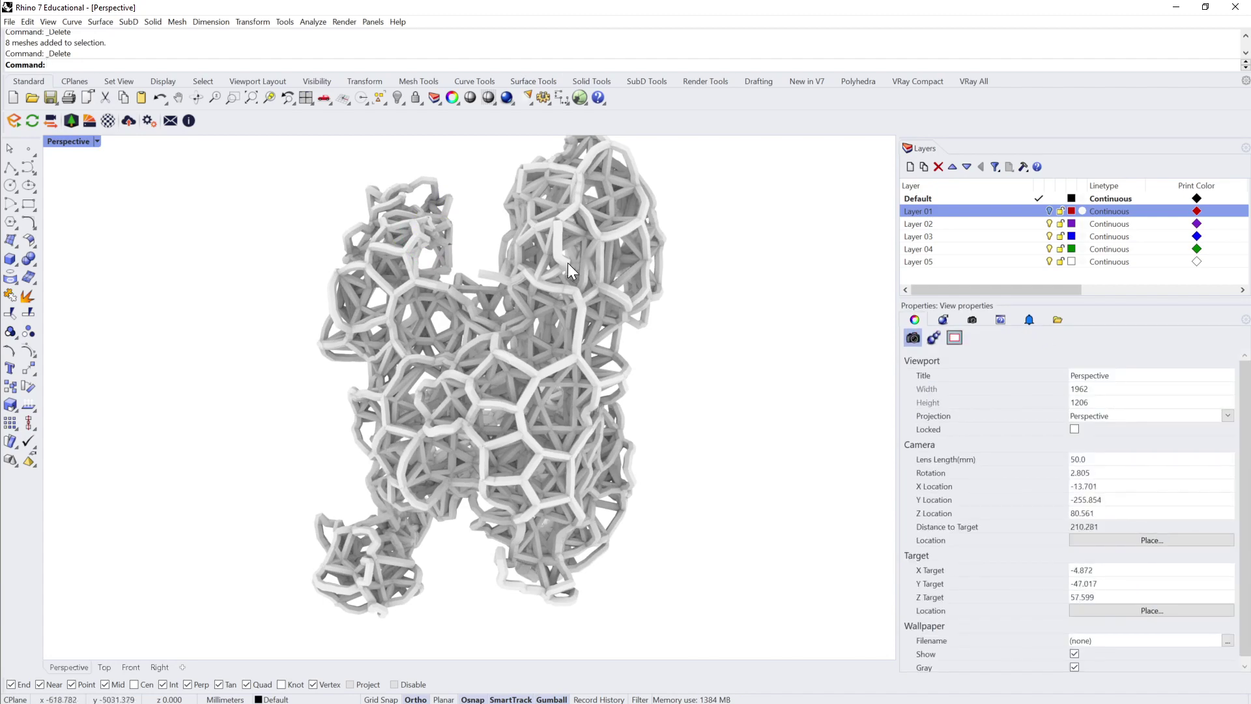
{"action": "left_click", "coordinate": [568, 263]}
{"action": "key", "text": "Delete"}
Undo the deletions of the upper-middle struts and stray pieces, and clear the selection
{"action": "right_click_drag", "start_coordinate": [759, 280], "coordinate": [584, 260]}
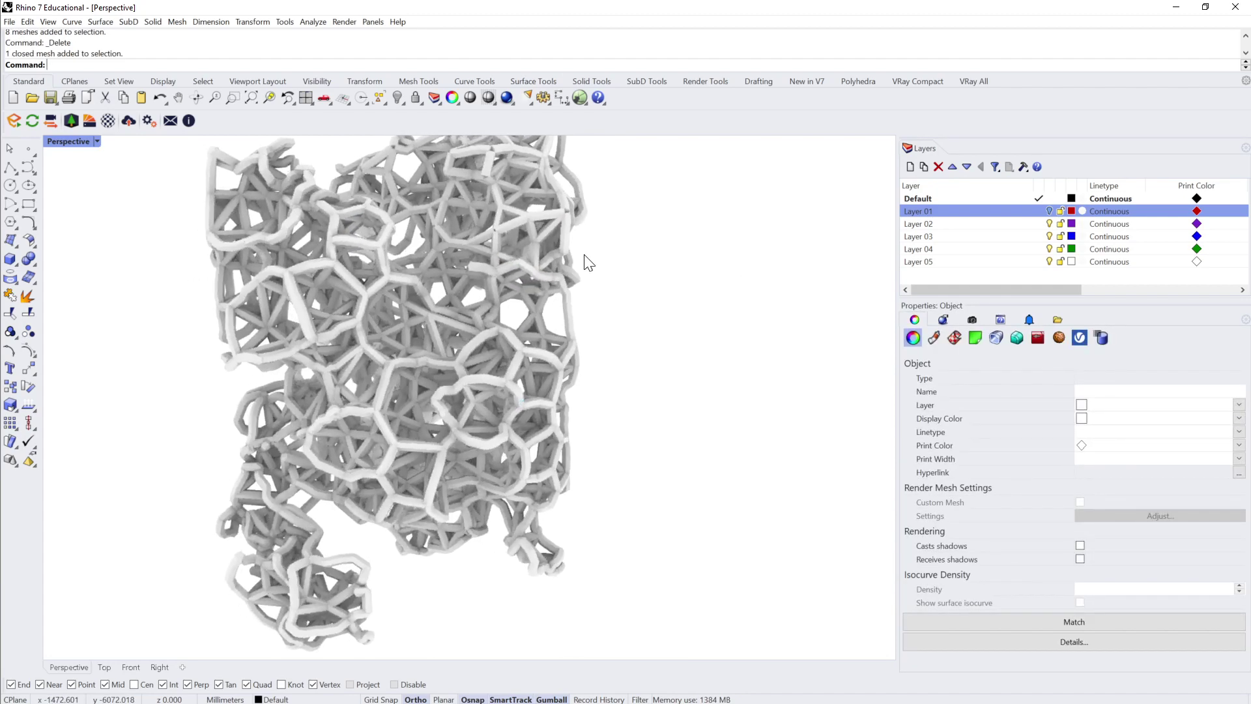
{"action": "key", "text": "ctrl+z"}
{"action": "key", "text": "ctrl+z"}
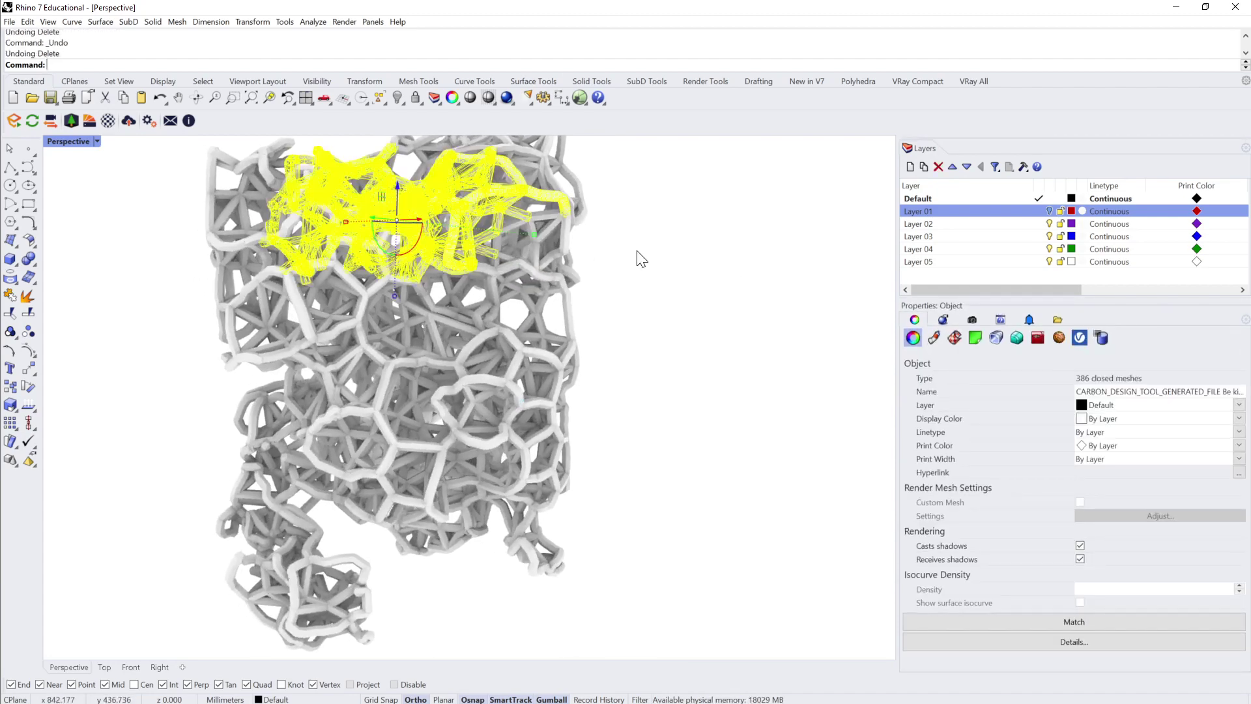
{"action": "left_click", "coordinate": [654, 247]}
{"action": "right_click_drag", "start_coordinate": [662, 247], "coordinate": [655, 245]}
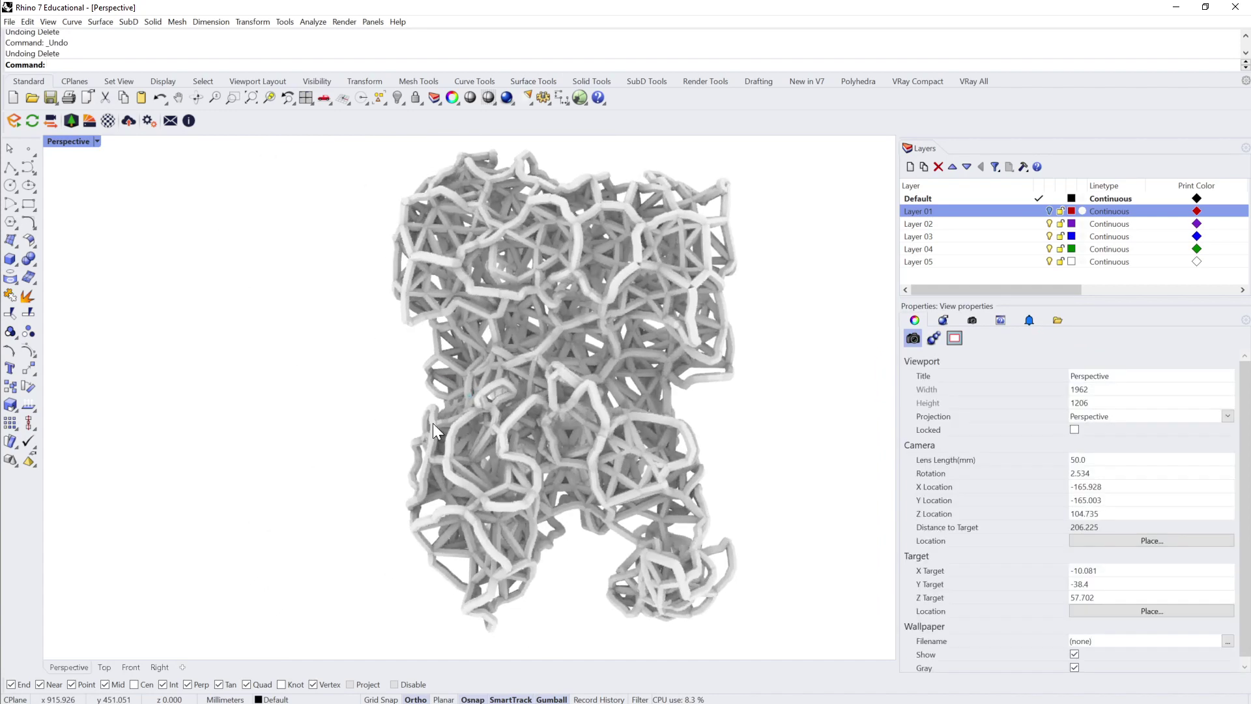